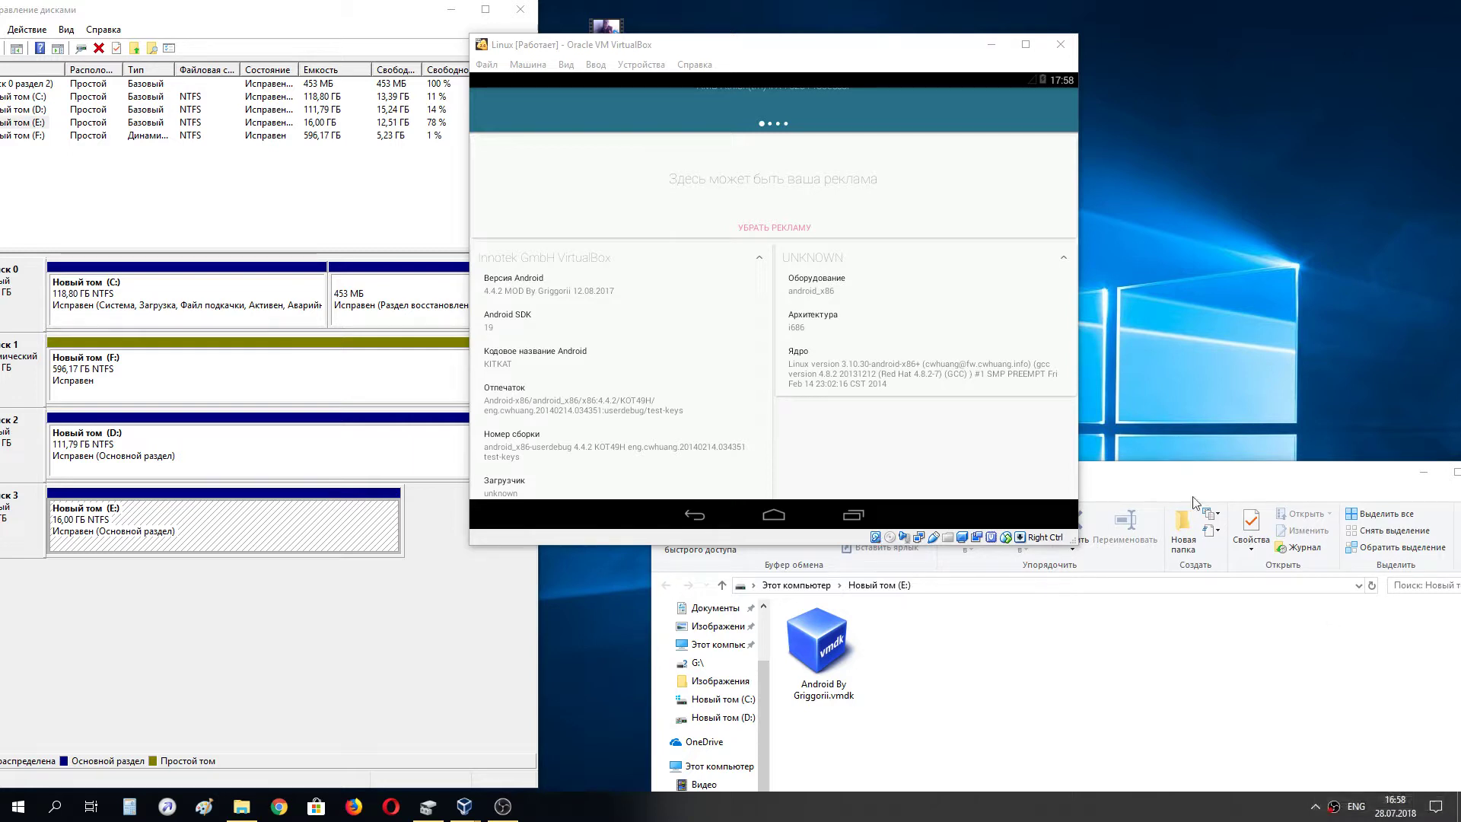
- Examine the device information page in the Android guest, including its processor, manufacturer and characteristics cards
{"action": "left_click", "coordinate": [921, 365]}
{"action": "scroll", "coordinate": [921, 365], "scroll_direction": "down", "scroll_amount": 1}
{"action": "scroll", "coordinate": [774, 311], "scroll_direction": "up", "scroll_amount": 2}
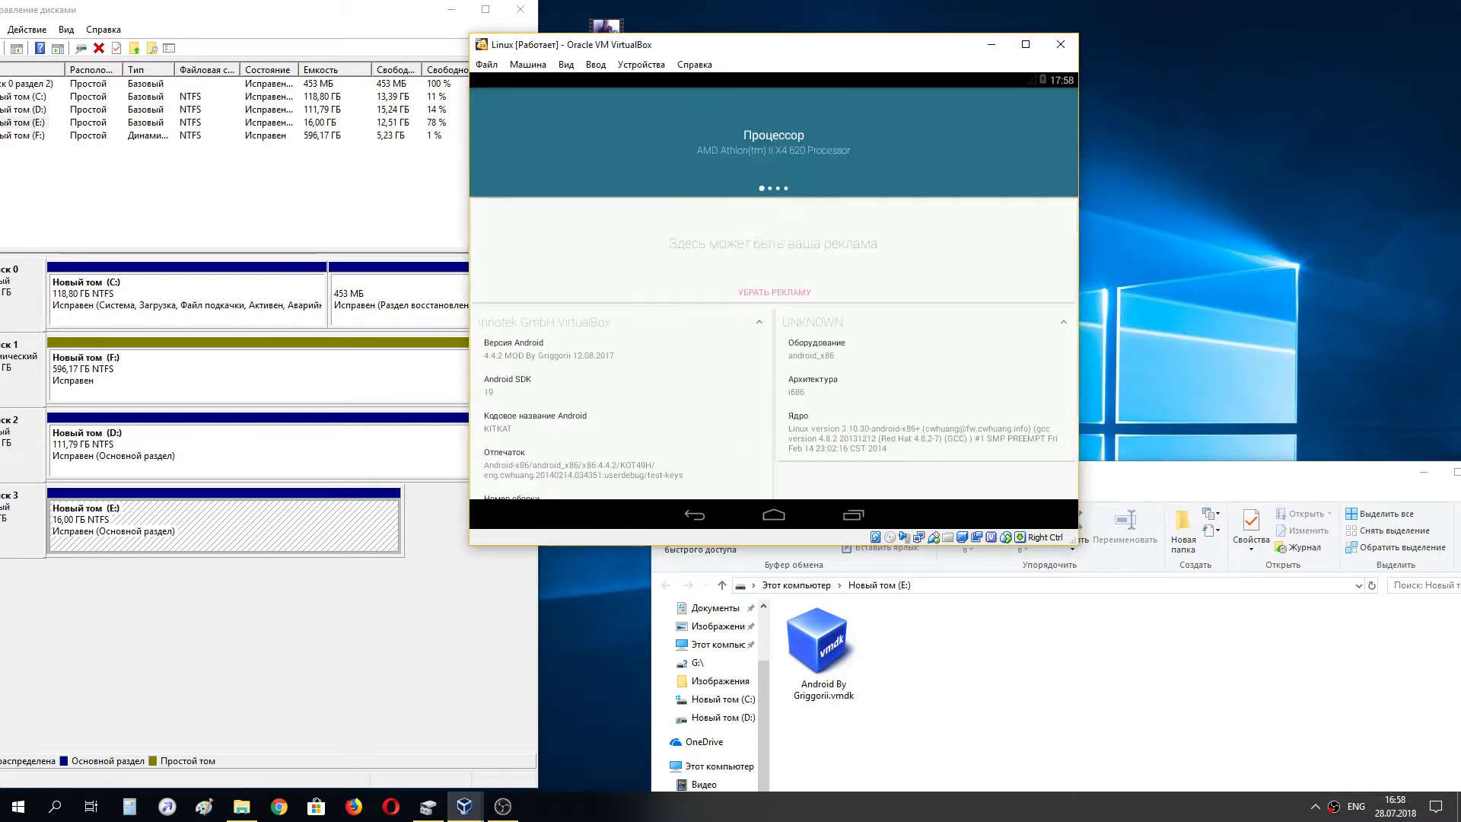
{"action": "scroll", "coordinate": [774, 310], "scroll_direction": "down", "scroll_amount": 2}
{"action": "key", "text": "Control_R"}
{"action": "left_click_drag", "start_coordinate": [1233, 367], "coordinate": [686, 502]}
{"action": "left_click_drag", "start_coordinate": [624, 148], "coordinate": [385, 160]}
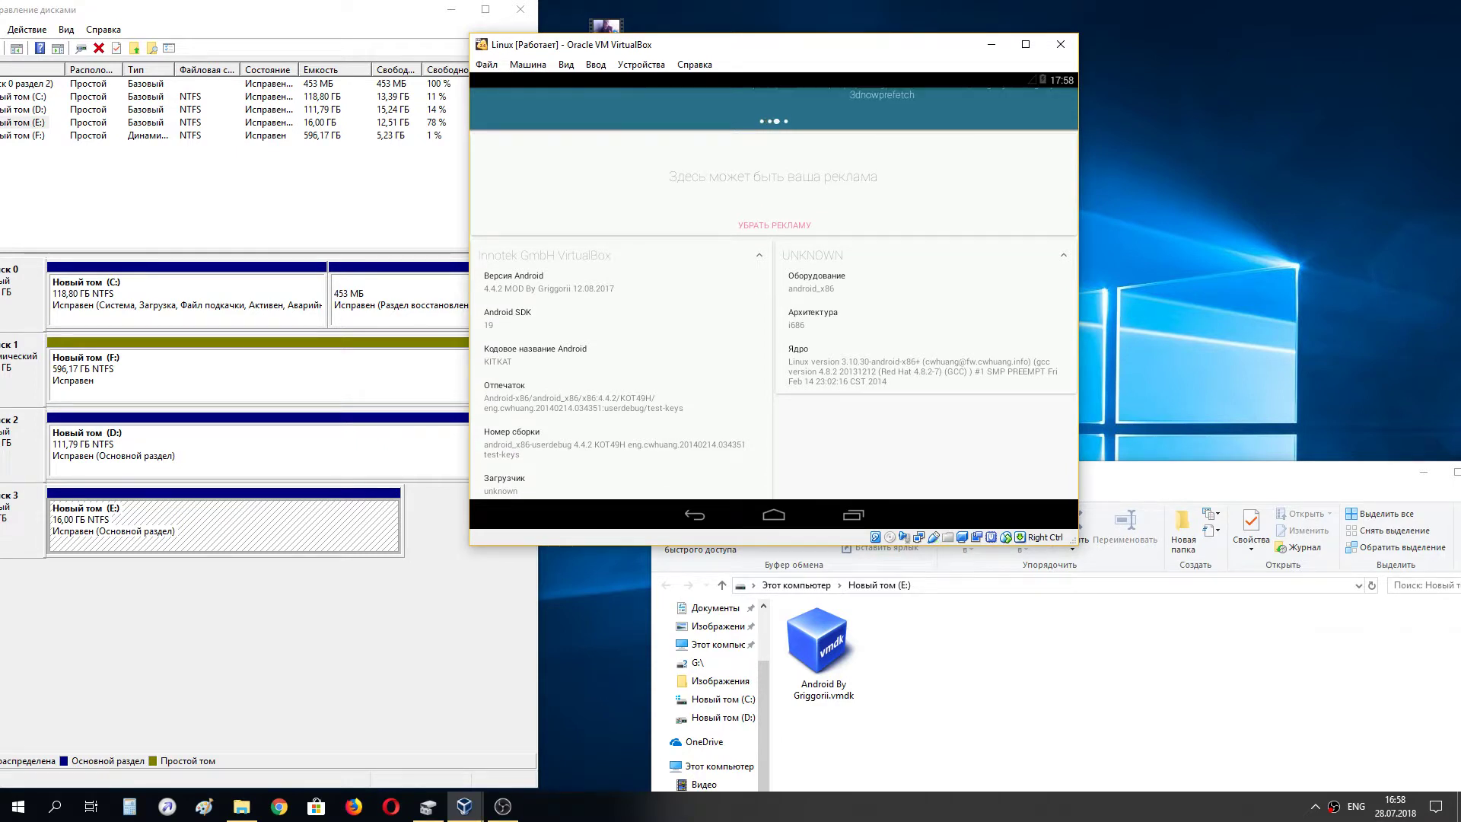
{"action": "scroll", "coordinate": [773, 293], "scroll_direction": "up", "scroll_amount": 2}
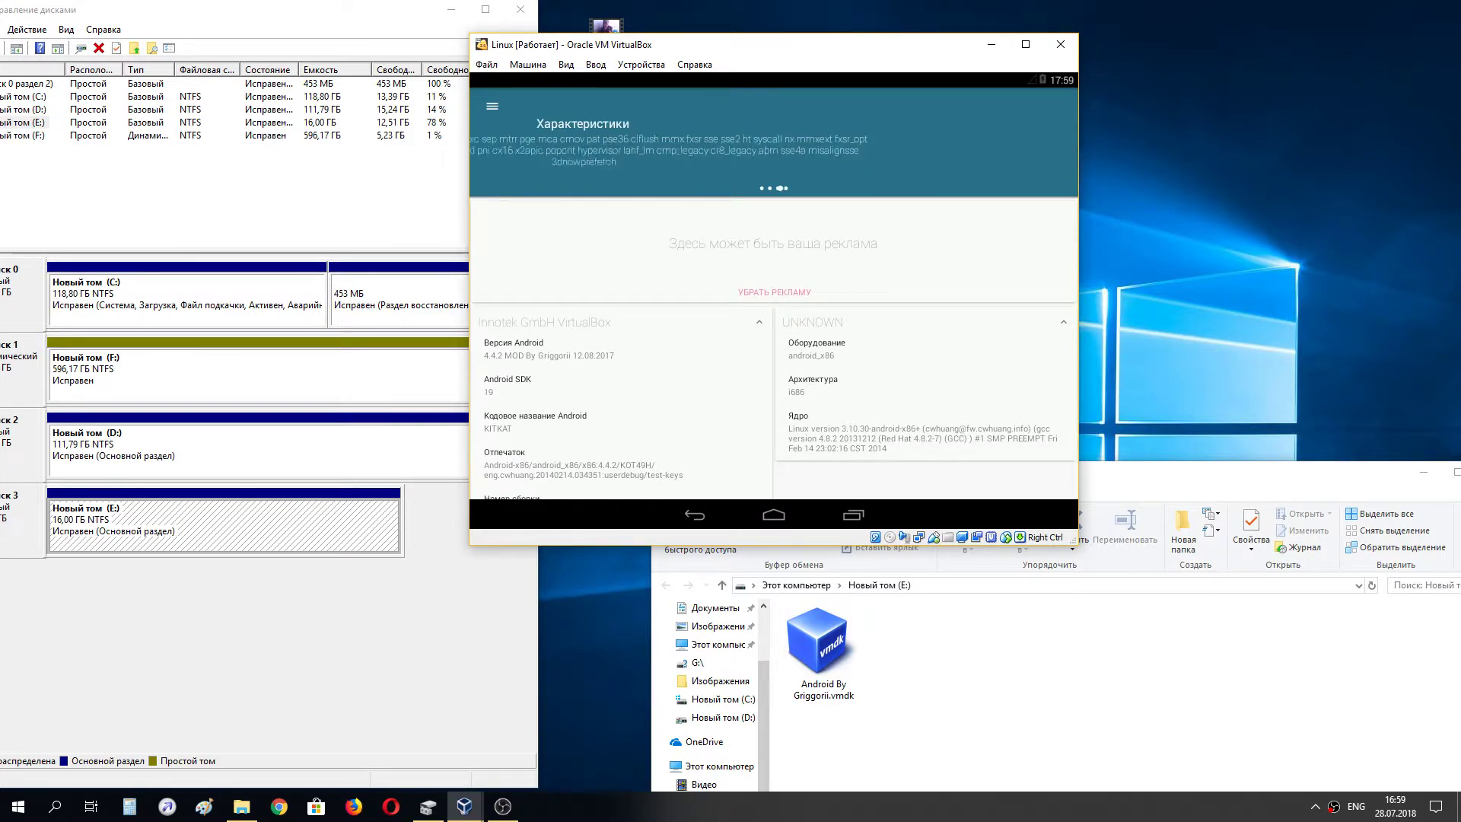
{"action": "left_click_drag", "start_coordinate": [1218, 145], "coordinate": [723, 146]}
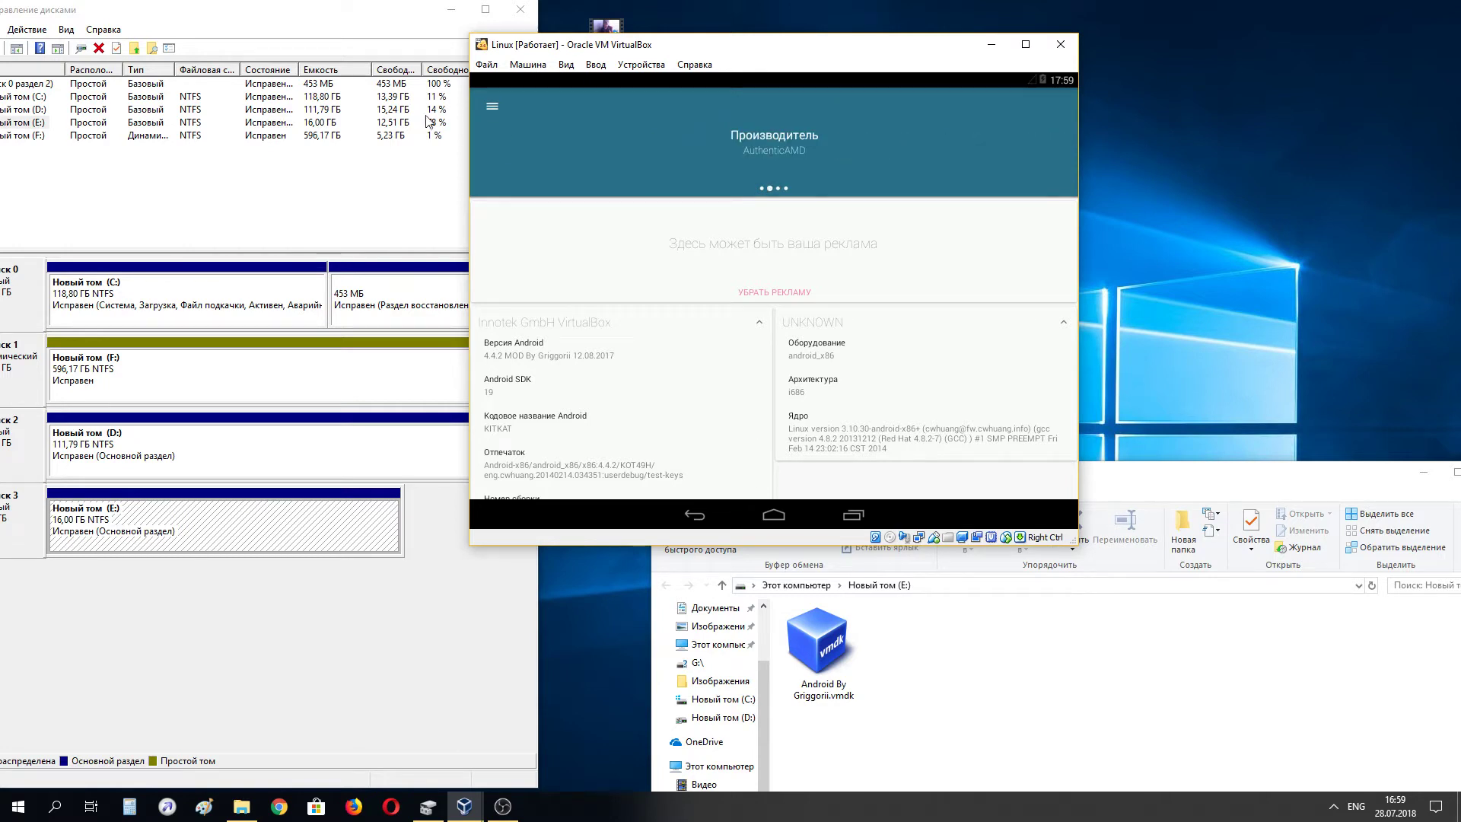
- Open the CPU (ЦП) section of Kernel Adiutor and grant it superuser access for this time only
{"action": "left_click", "coordinate": [492, 107]}
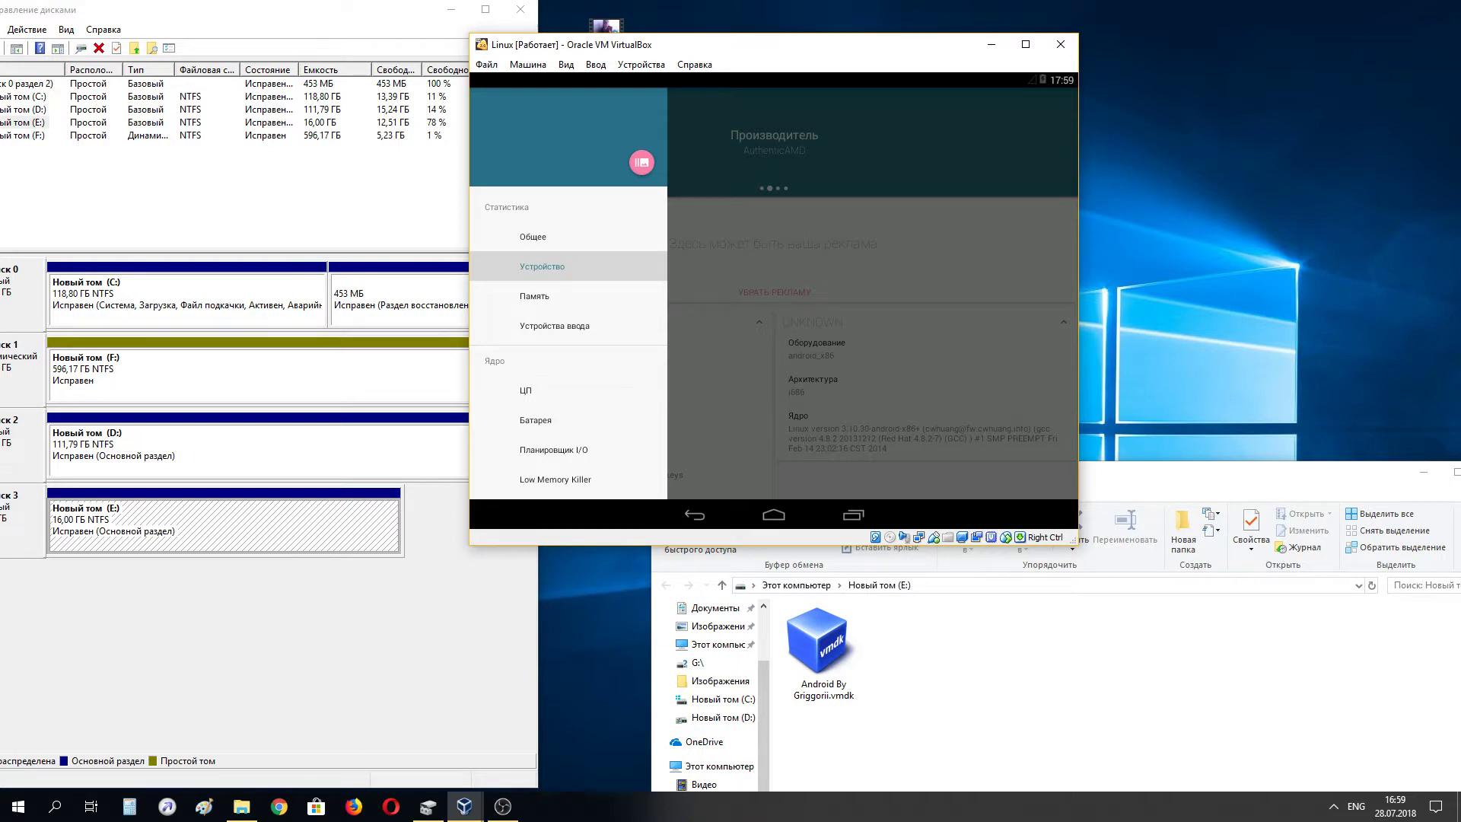
{"action": "left_click", "coordinate": [526, 390]}
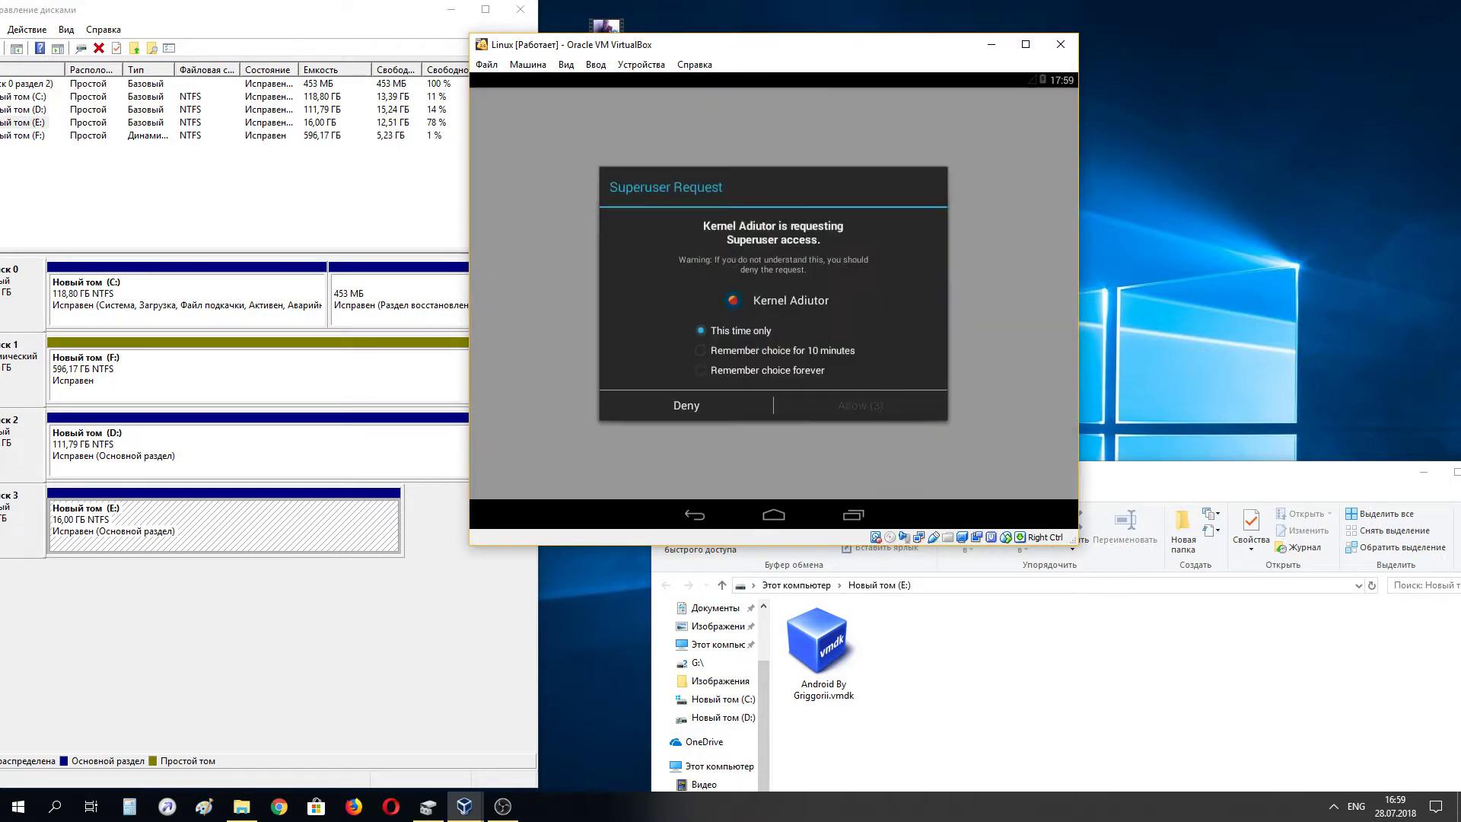
{"action": "left_click", "coordinate": [774, 310]}
{"action": "left_click", "coordinate": [1117, 414]}
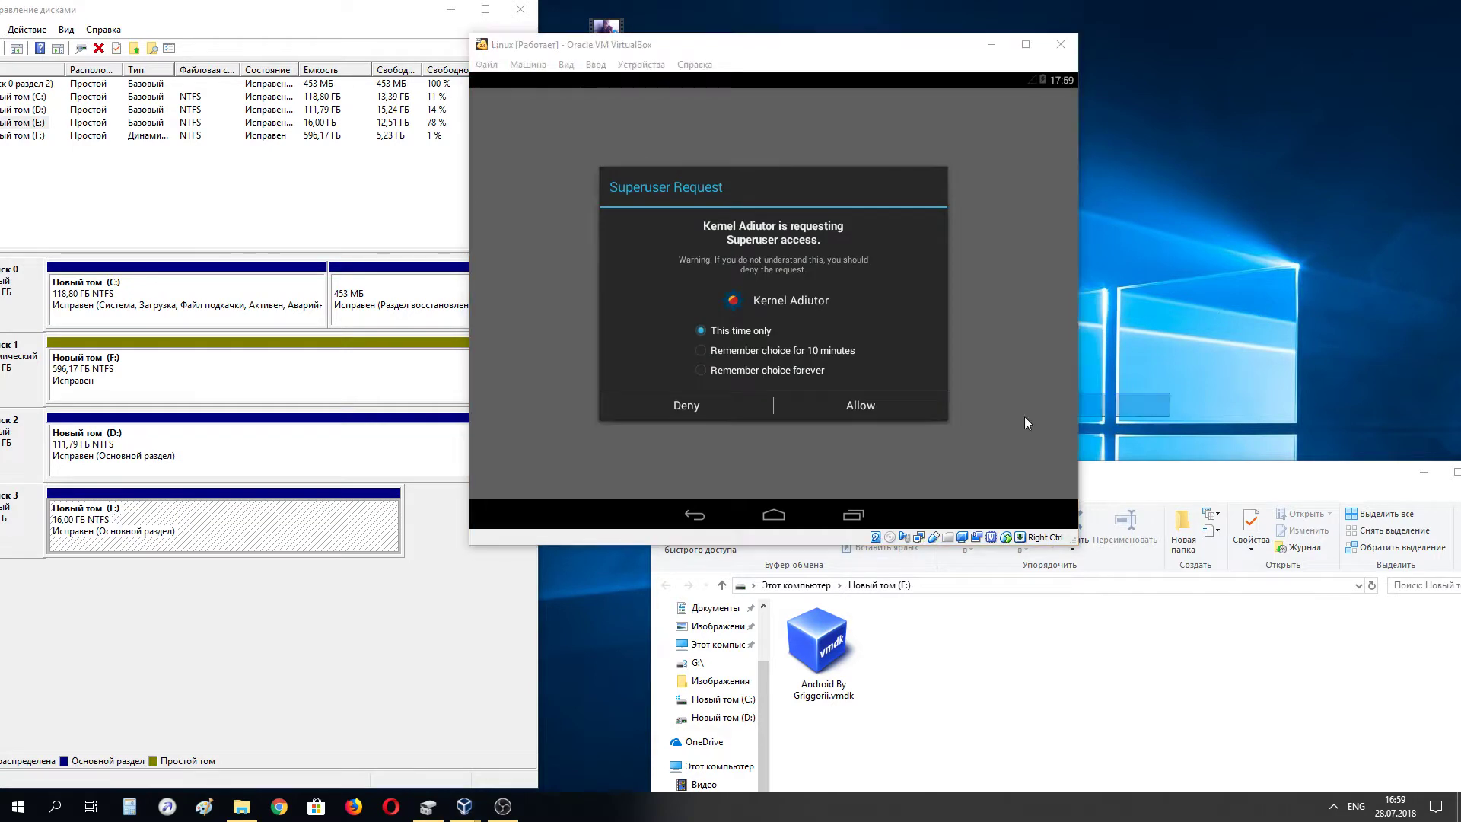
{"action": "left_click", "coordinate": [860, 405]}
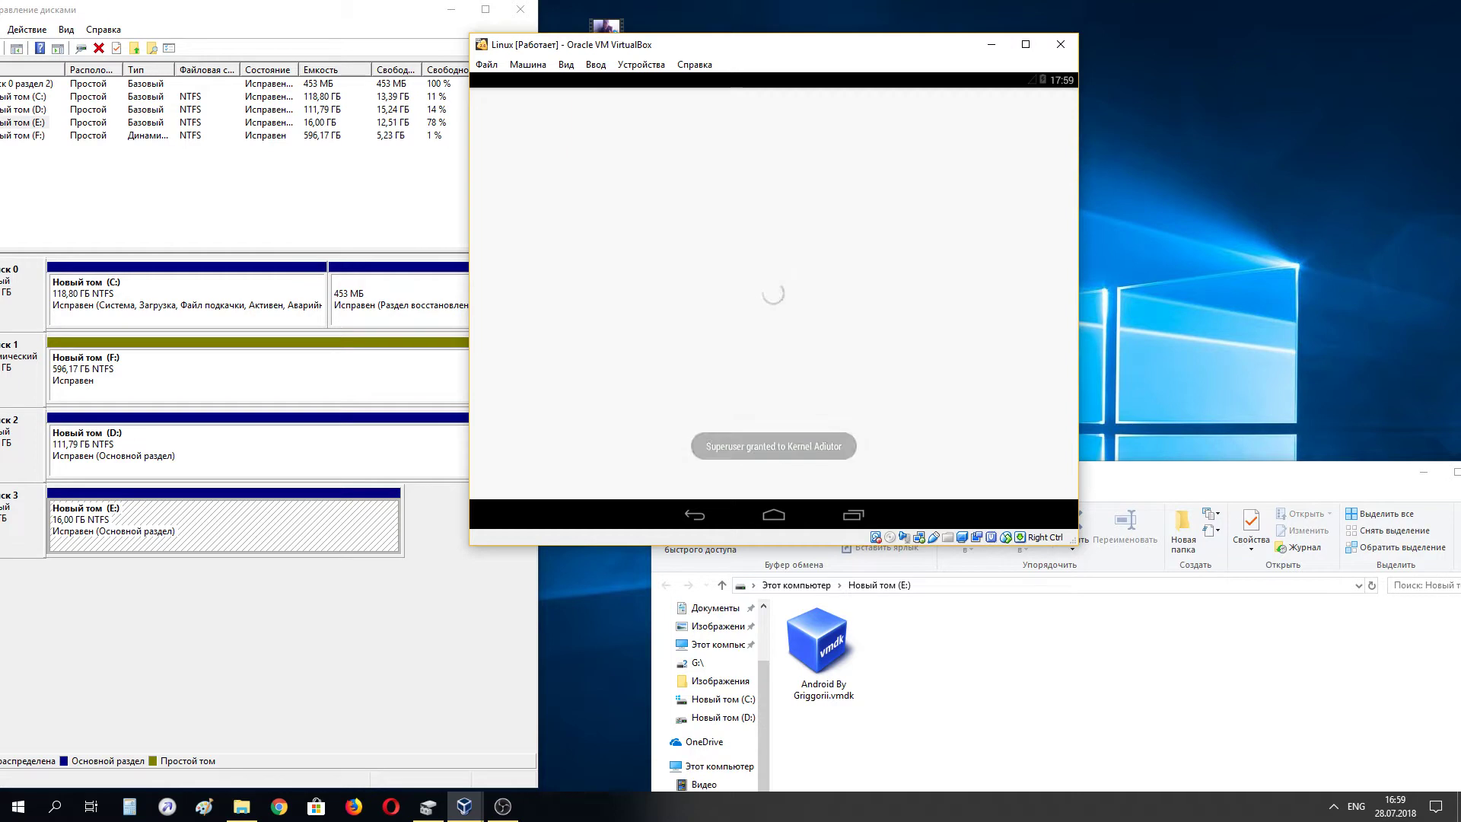
{"action": "left_click", "coordinate": [1334, 809]}
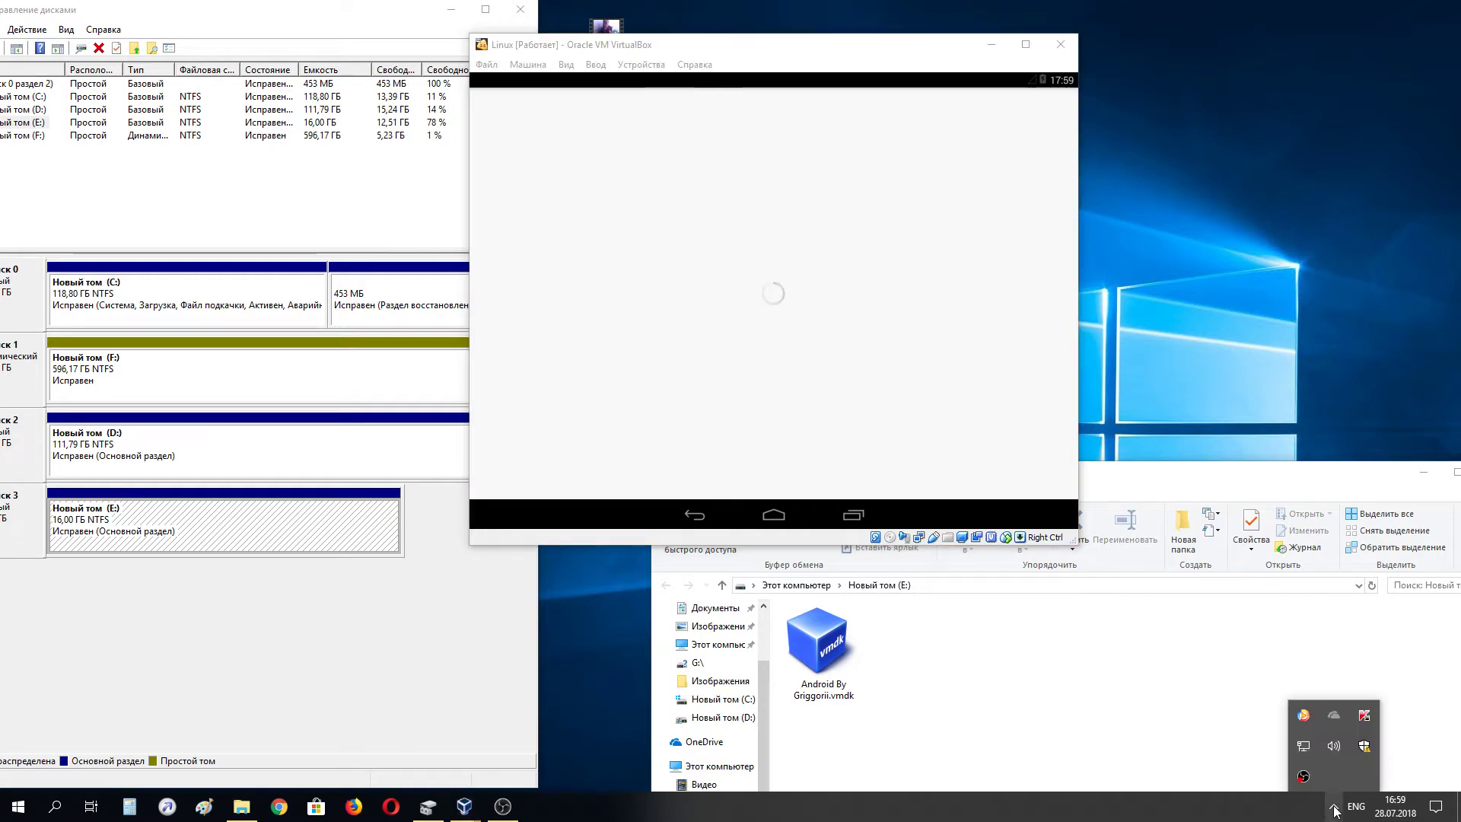
{"action": "left_click", "coordinate": [1334, 808]}
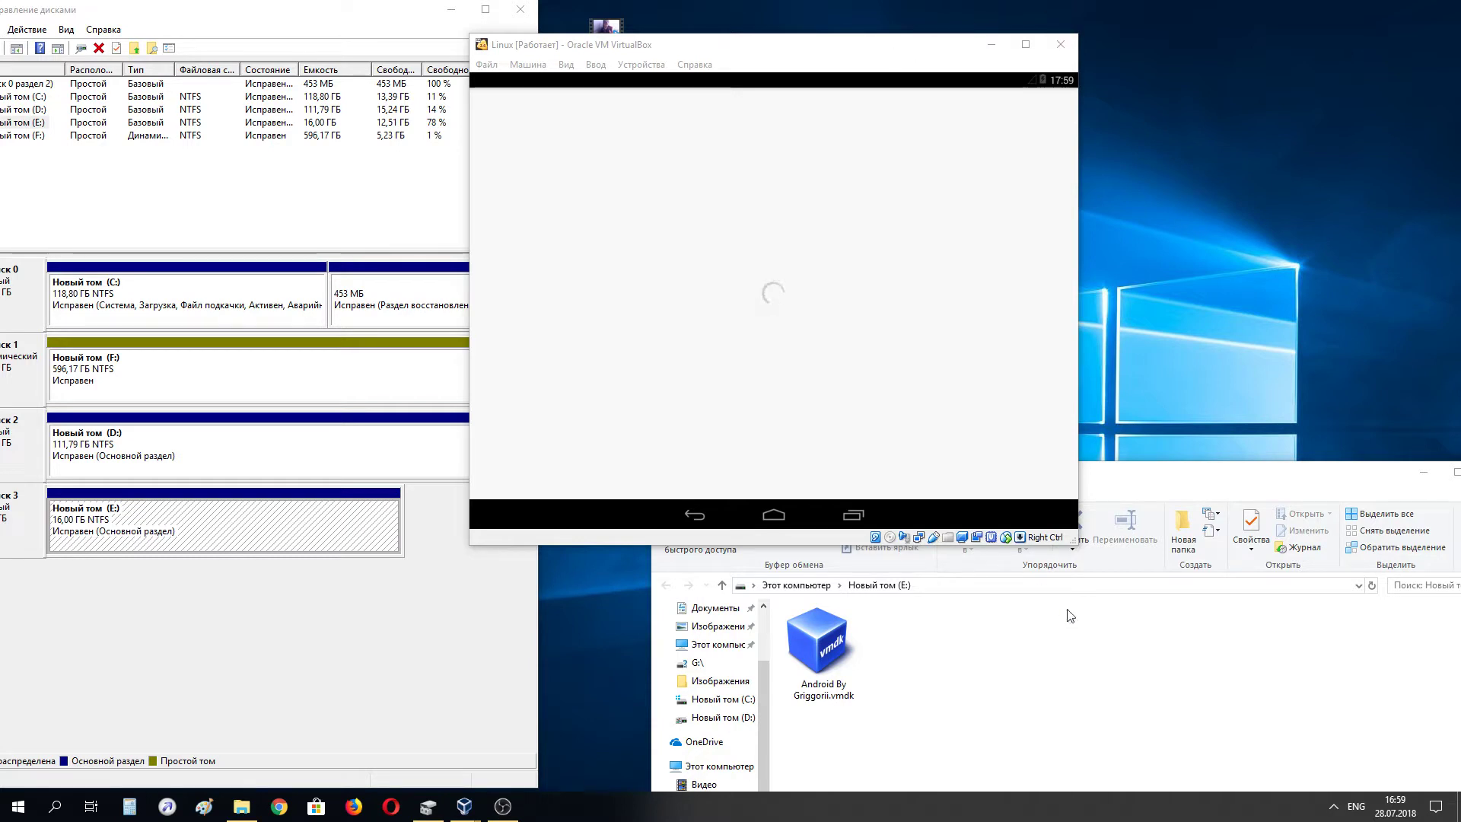
- Enlarge and reposition the virtual machine window, and check the resolution options for its virtual screen 1
{"action": "left_click_drag", "start_coordinate": [1075, 548], "coordinate": [1238, 684]}
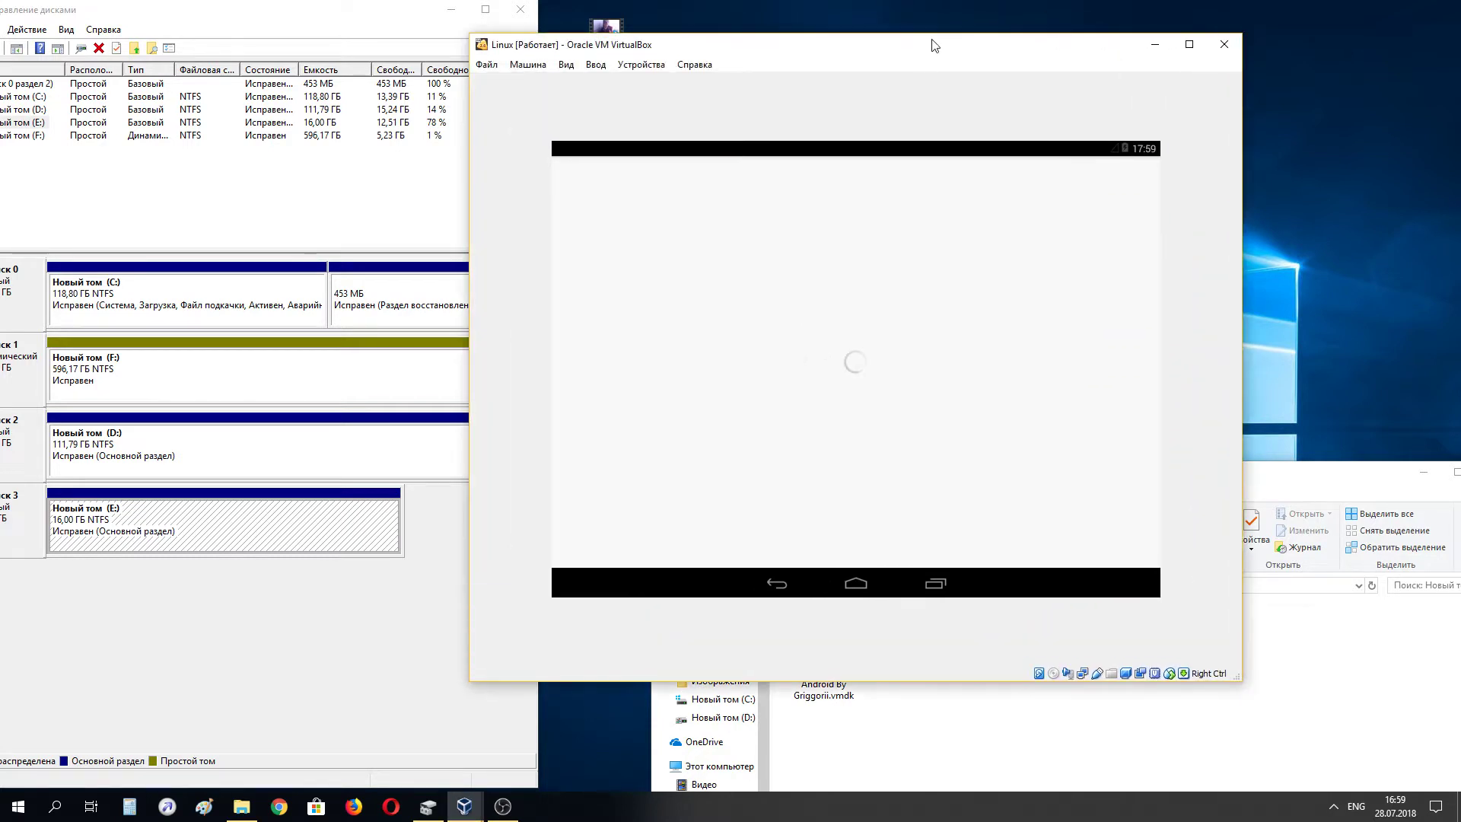
{"action": "left_click_drag", "start_coordinate": [977, 55], "coordinate": [806, 62]}
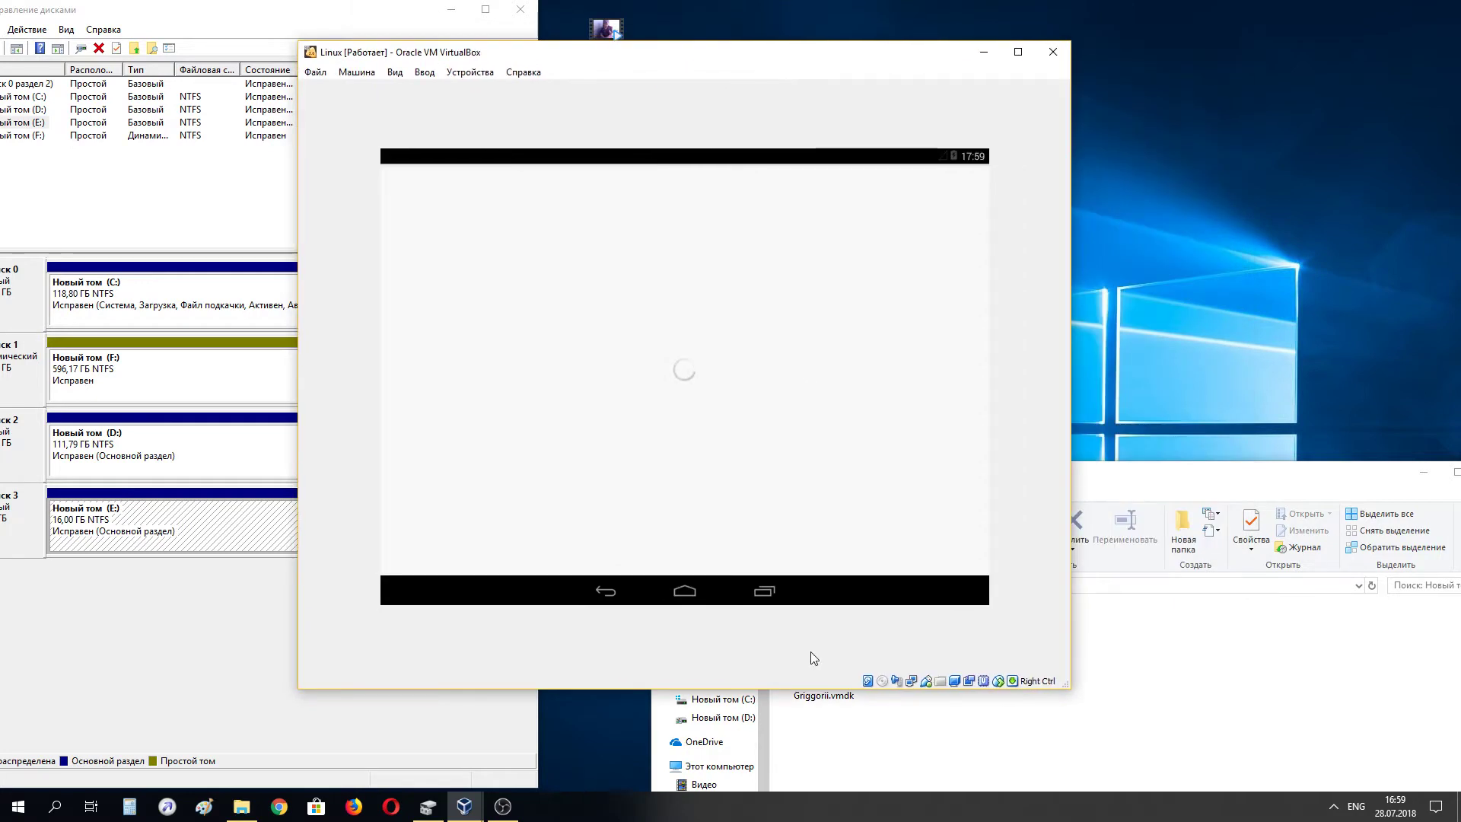
{"action": "left_click", "coordinate": [373, 74]}
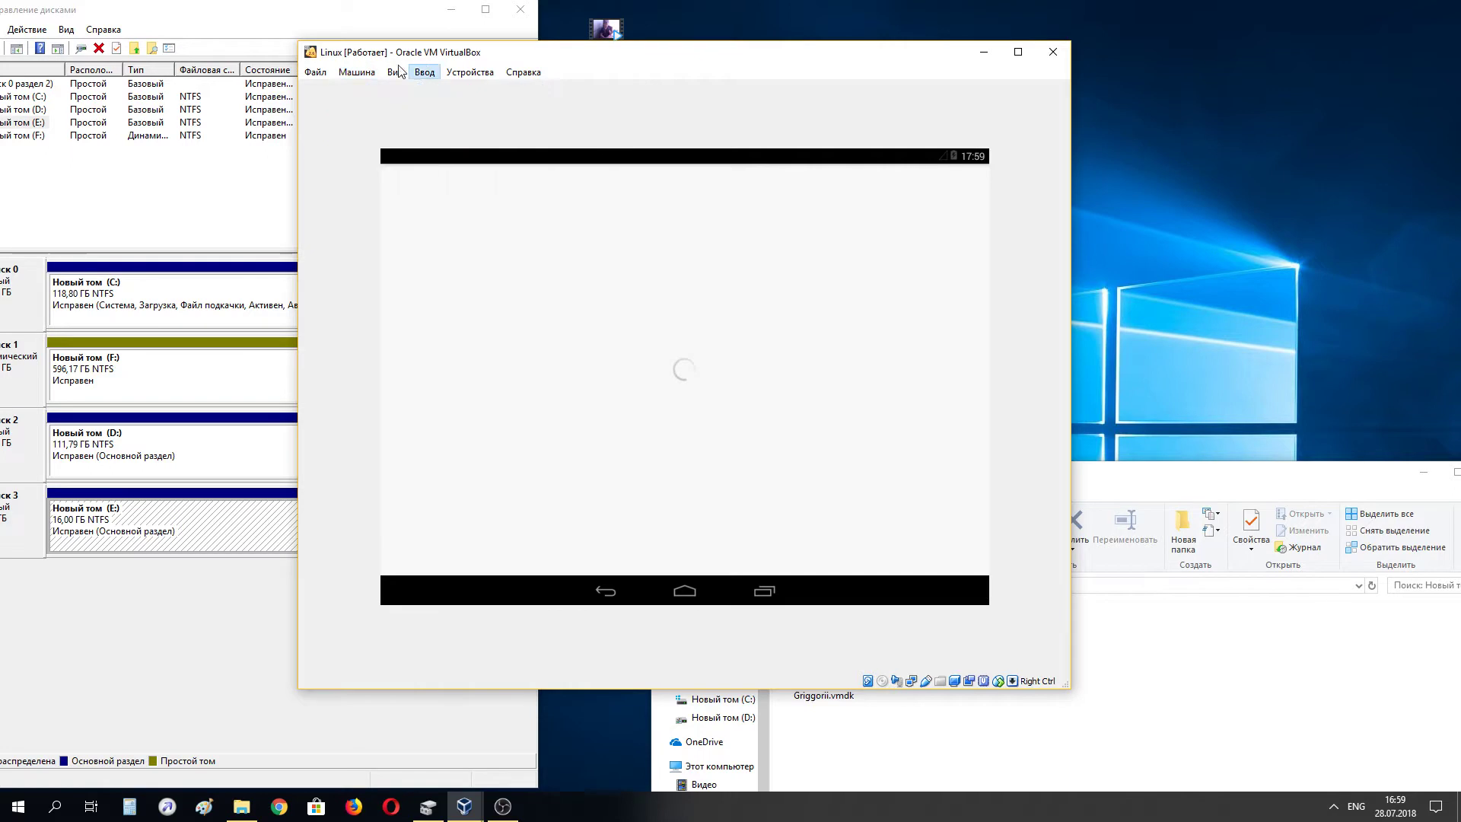
{"action": "mouse_move", "coordinate": [395, 72]}
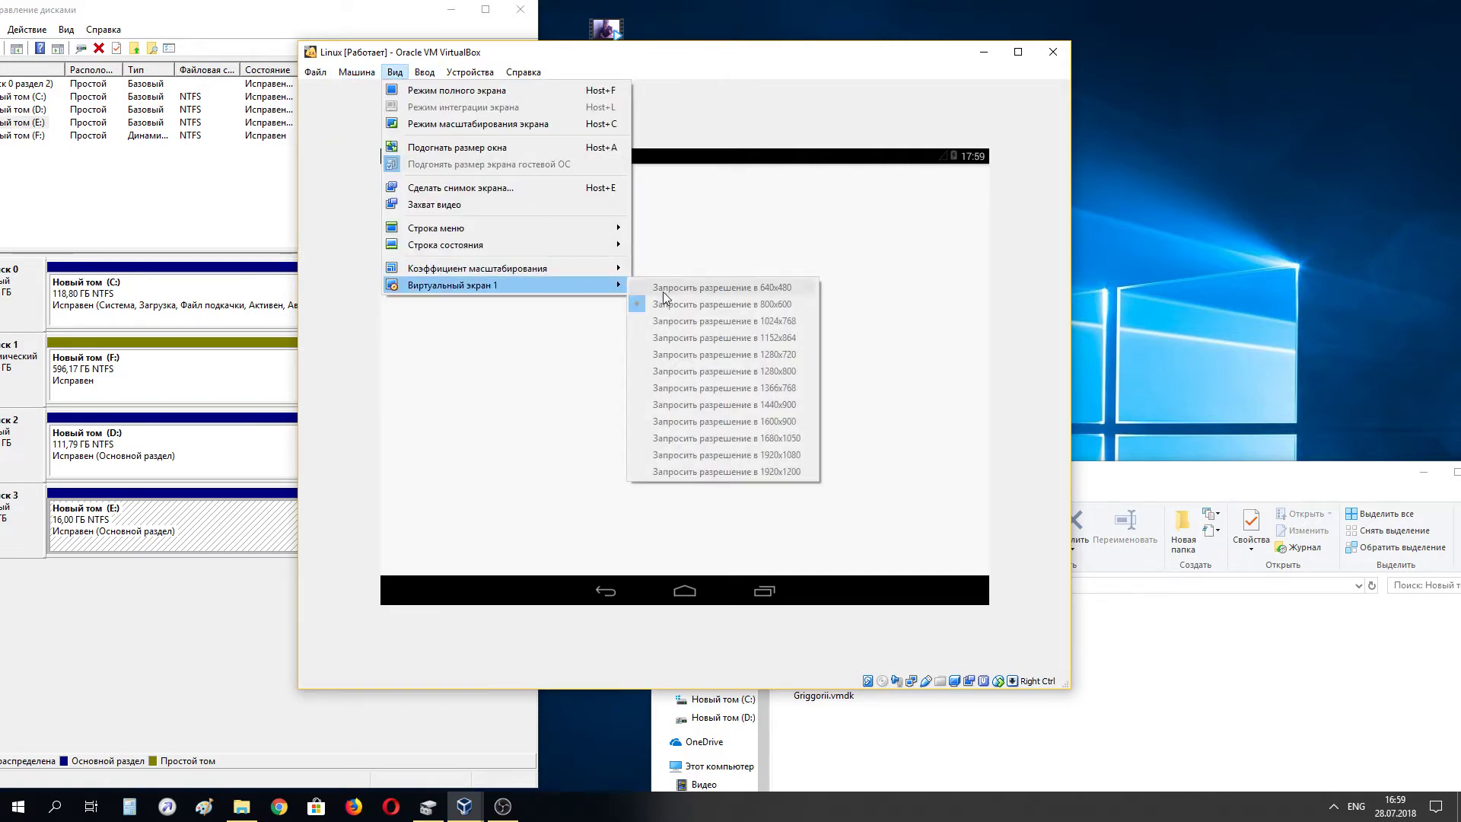
{"action": "left_click", "coordinate": [797, 125]}
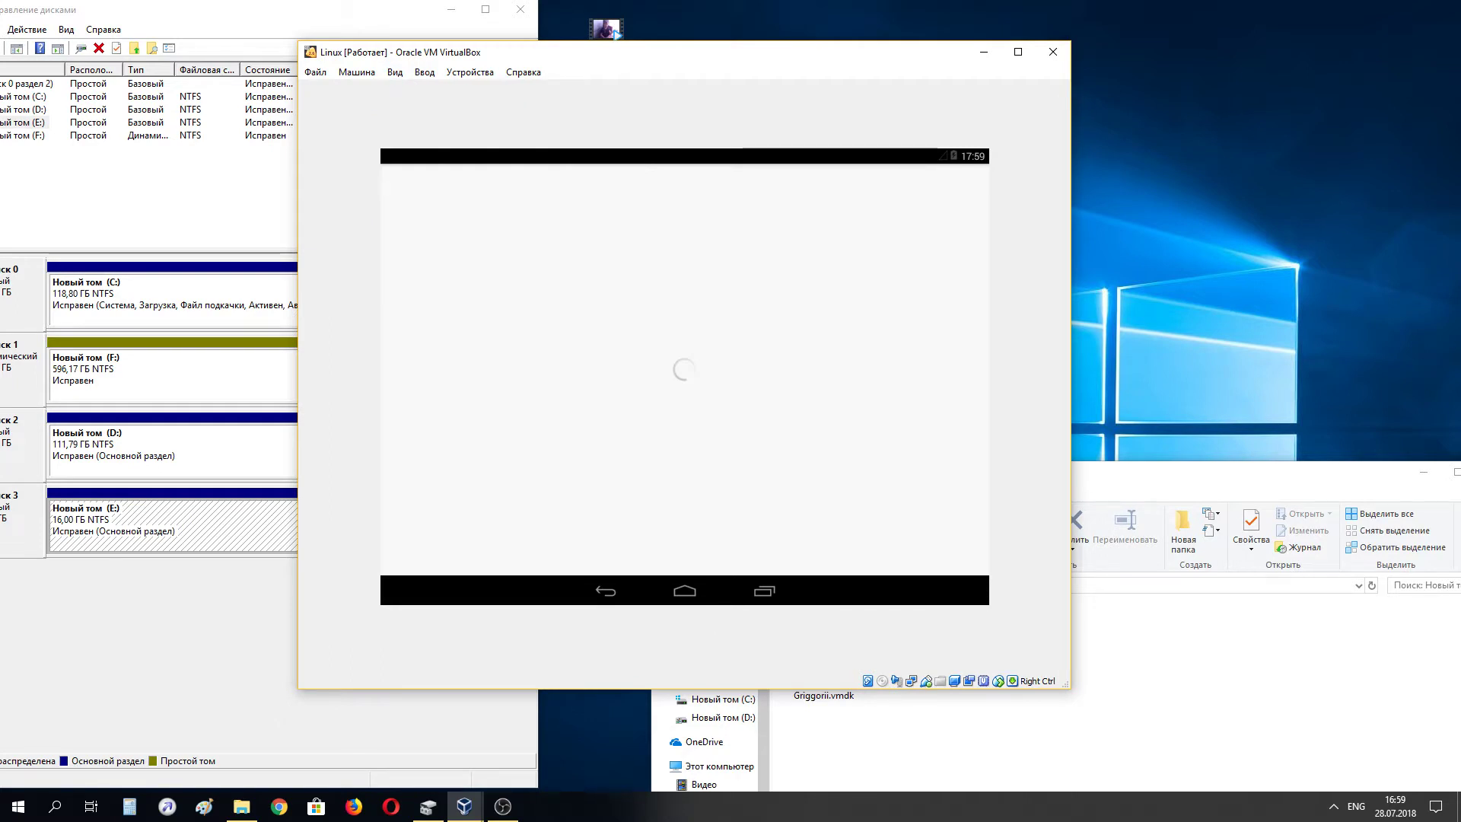
- Return to the Android home screen and dismiss the Gboard and Google error messages
{"action": "left_click_drag", "start_coordinate": [1185, 361], "coordinate": [852, 597]}
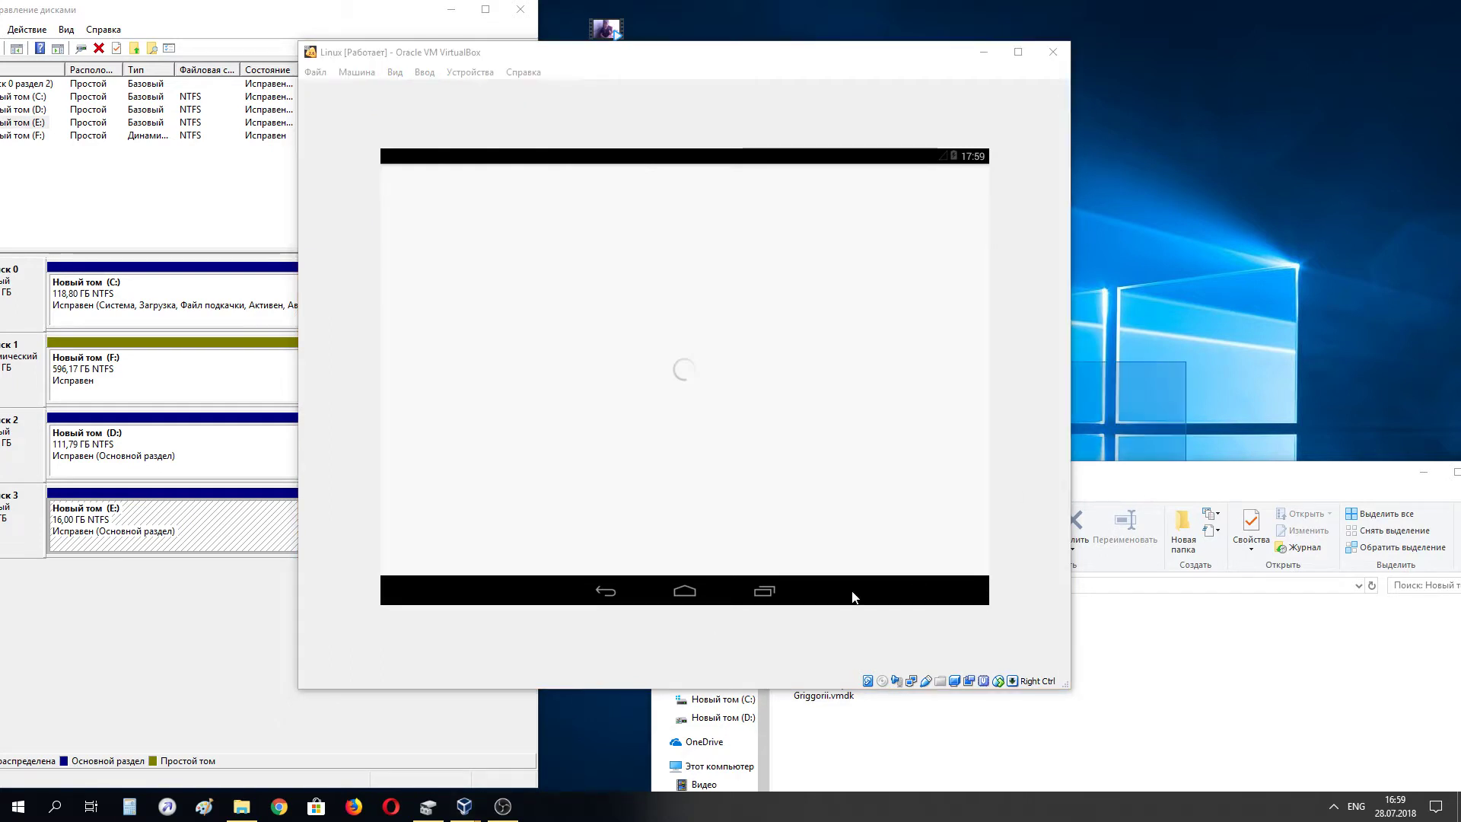
{"action": "left_click_drag", "start_coordinate": [688, 603], "coordinate": [686, 597]}
{"action": "left_click", "coordinate": [685, 592]}
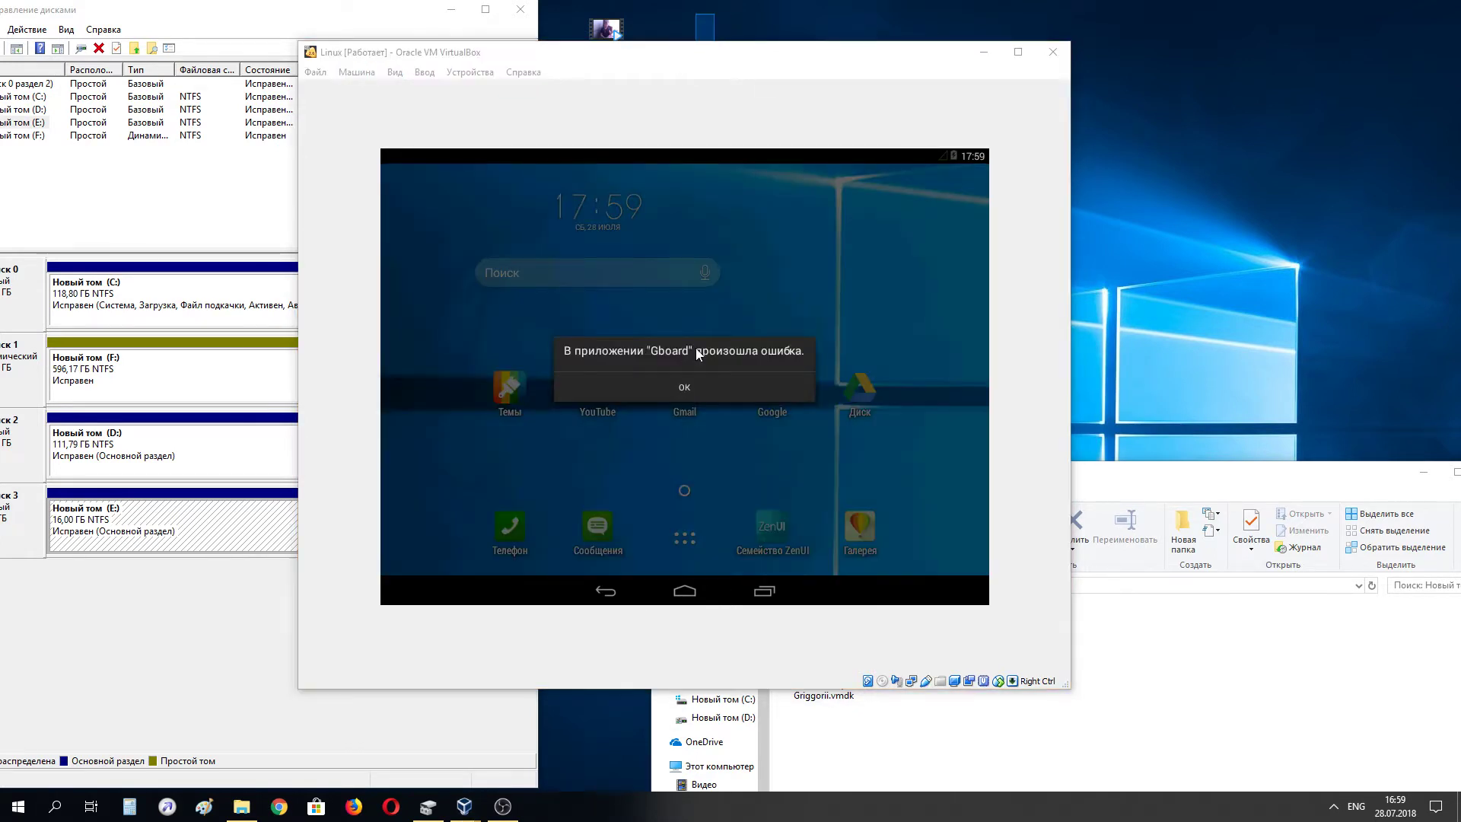
{"action": "left_click", "coordinate": [704, 390]}
{"action": "left_click_drag", "start_coordinate": [1146, 351], "coordinate": [694, 543]}
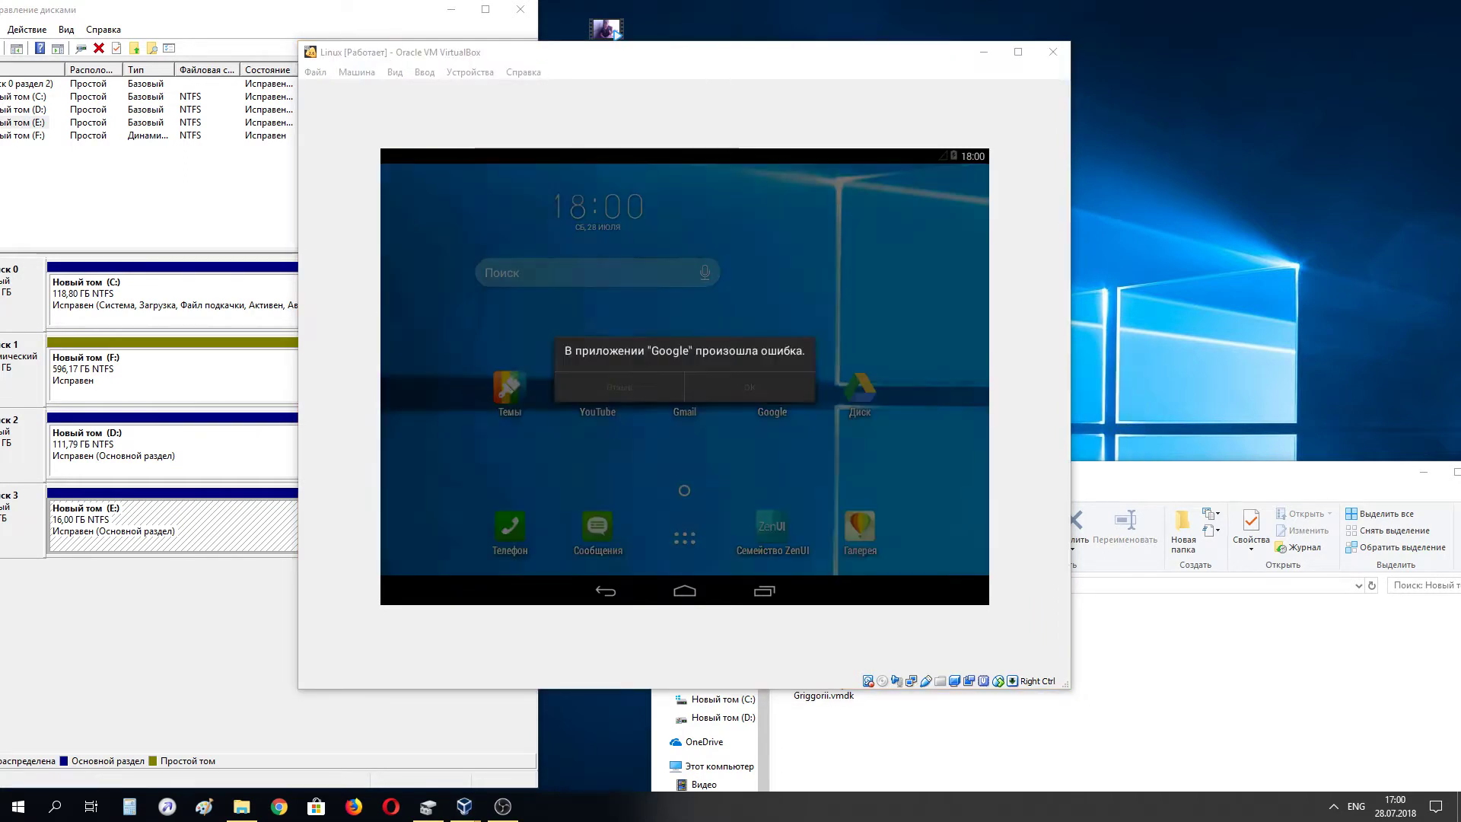
{"action": "left_click_drag", "start_coordinate": [1193, 341], "coordinate": [784, 395]}
- Open the phone dialer in Android, dismiss the Gboard error and go back to the home screen
{"action": "left_click", "coordinate": [524, 539]}
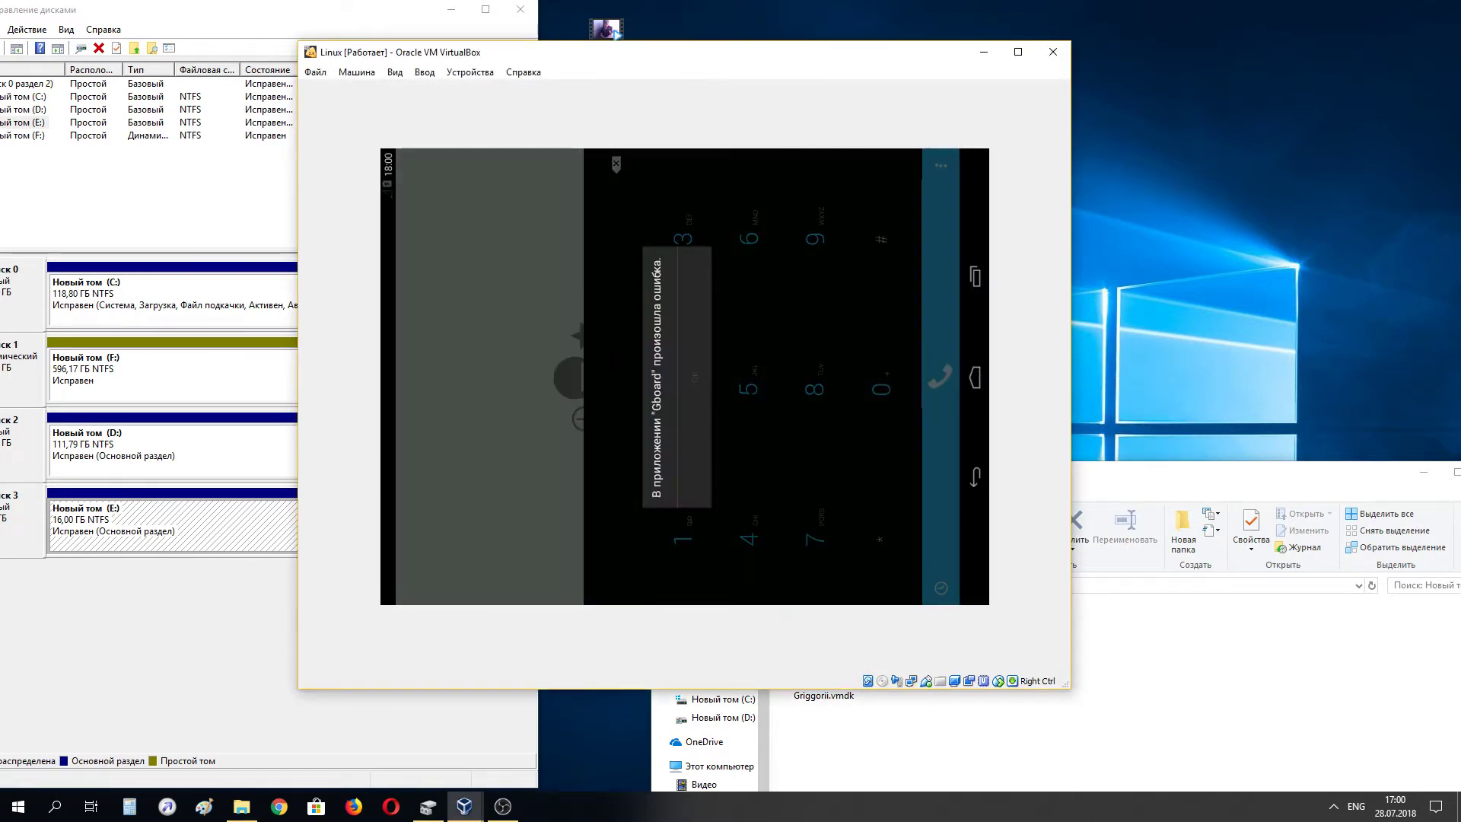
{"action": "left_click", "coordinate": [694, 377]}
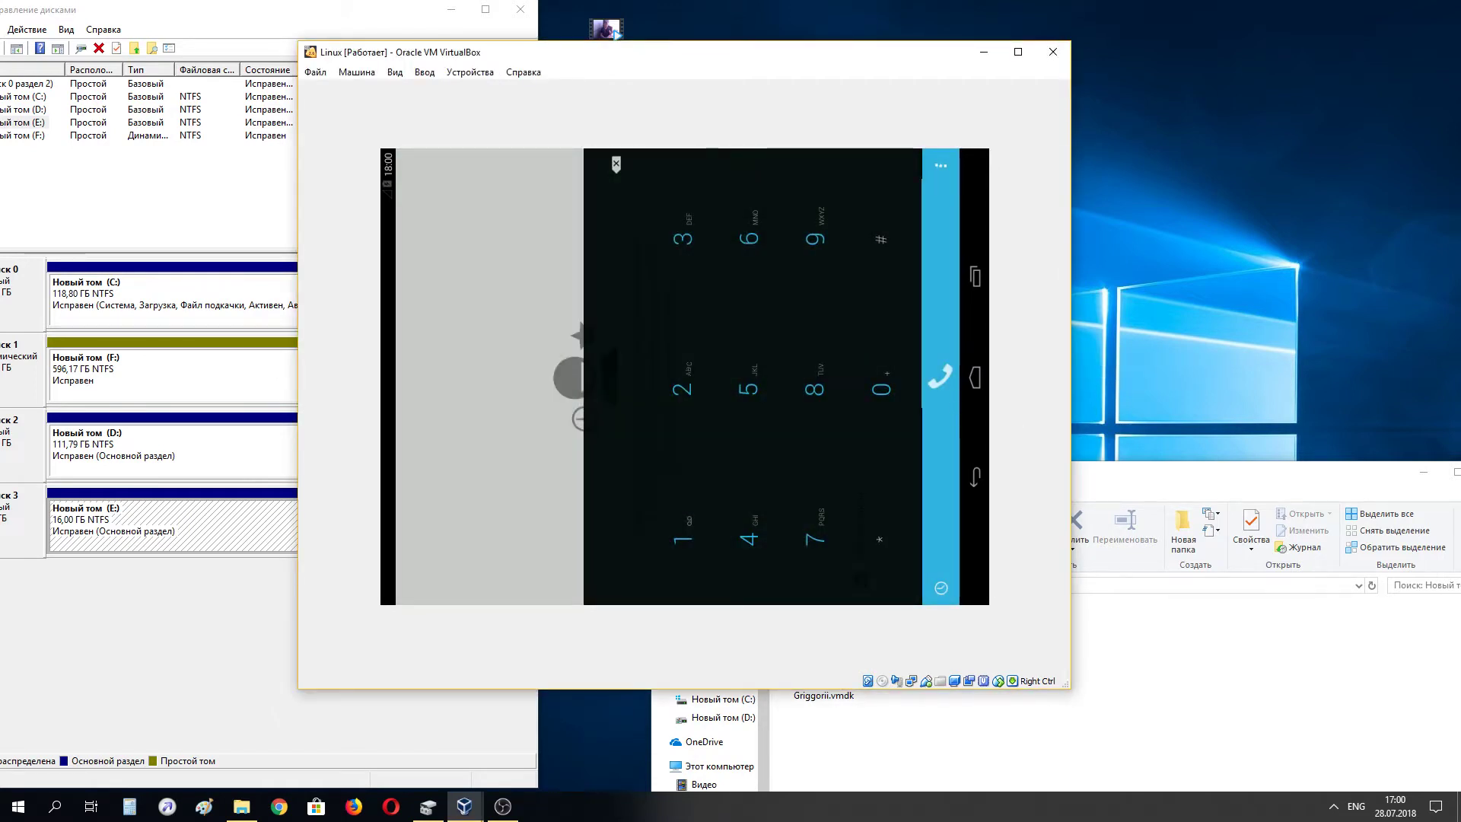
{"action": "left_click", "coordinate": [975, 377]}
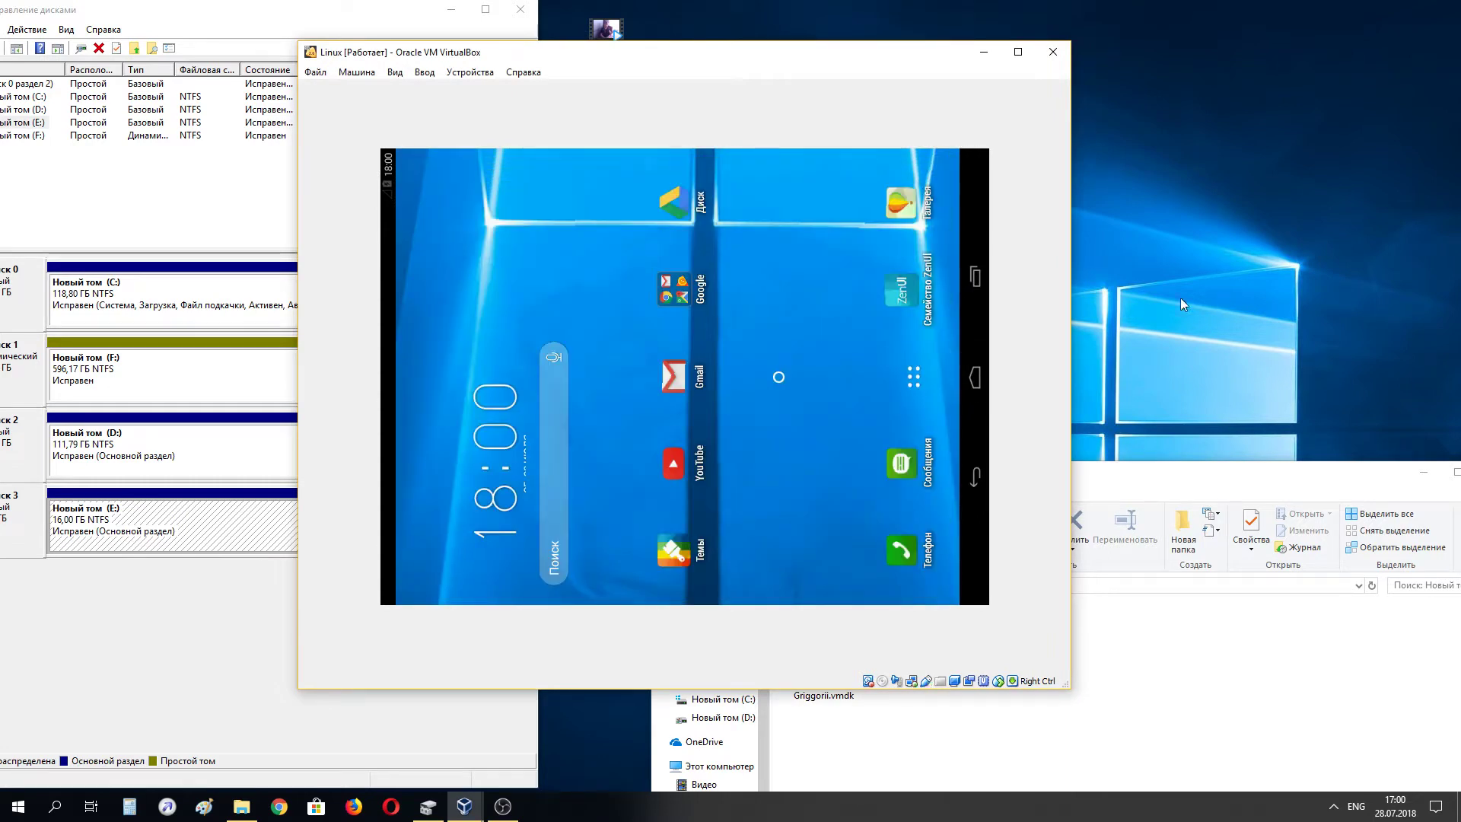
- Try to correct the rotated Android screen by toggling auto-rotate in the quick settings, and close them
{"action": "left_click_drag", "start_coordinate": [1215, 311], "coordinate": [927, 318]}
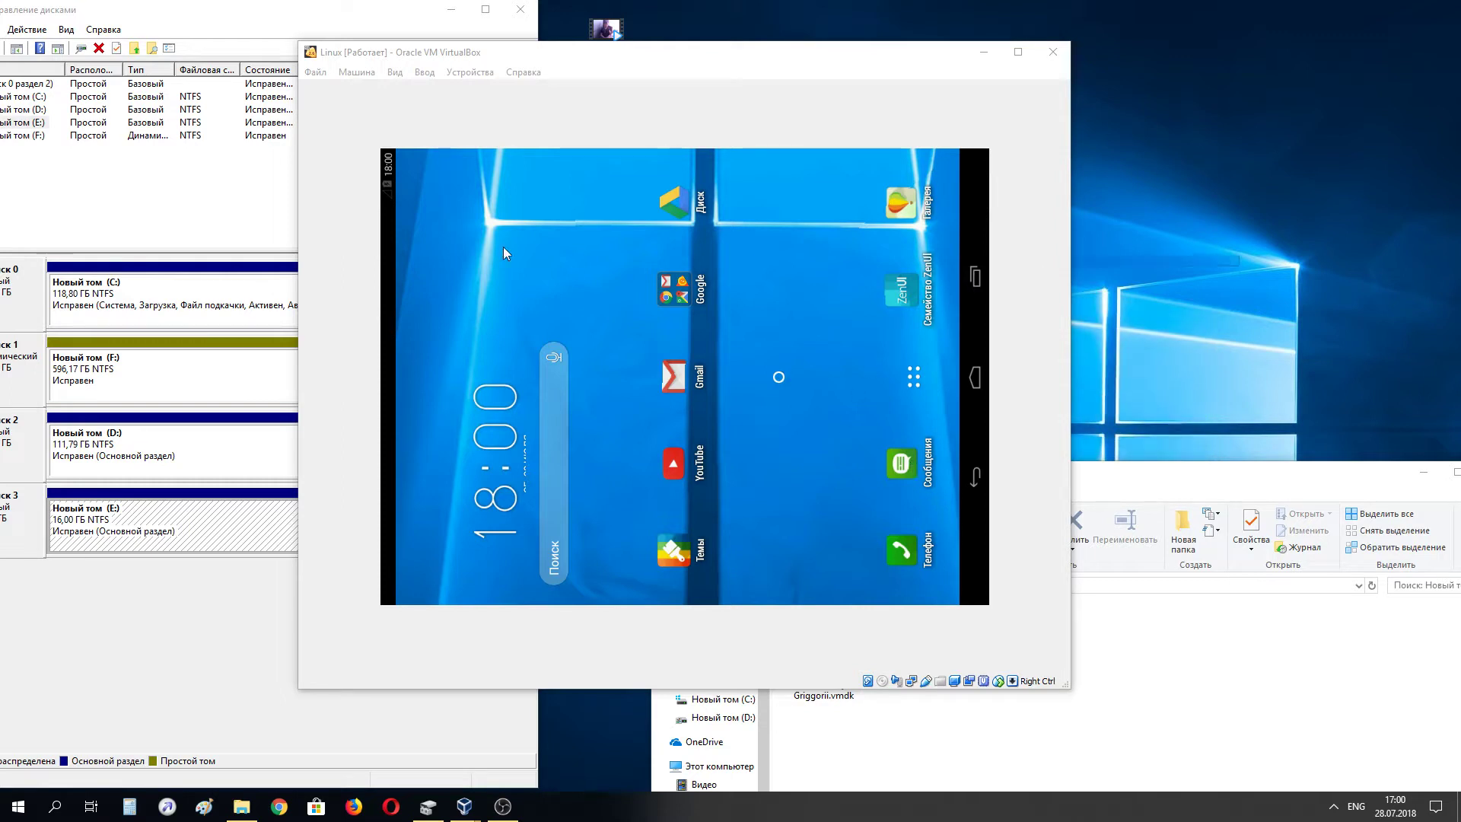
{"action": "left_click_drag", "start_coordinate": [386, 244], "coordinate": [669, 248]}
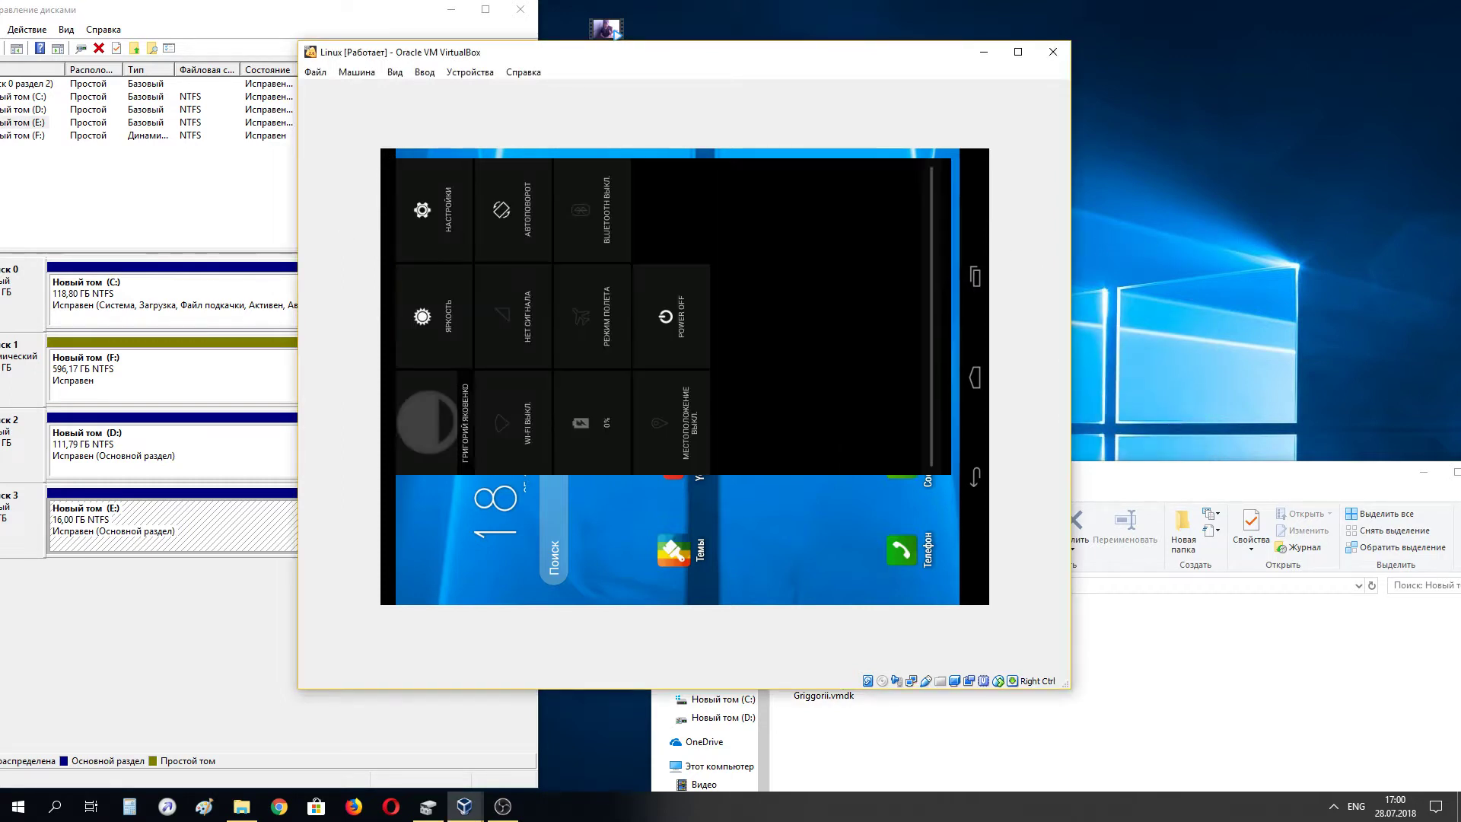
{"action": "left_click_drag", "start_coordinate": [564, 7], "coordinate": [513, 224]}
{"action": "left_click", "coordinate": [513, 224]}
{"action": "left_click", "coordinate": [513, 222]}
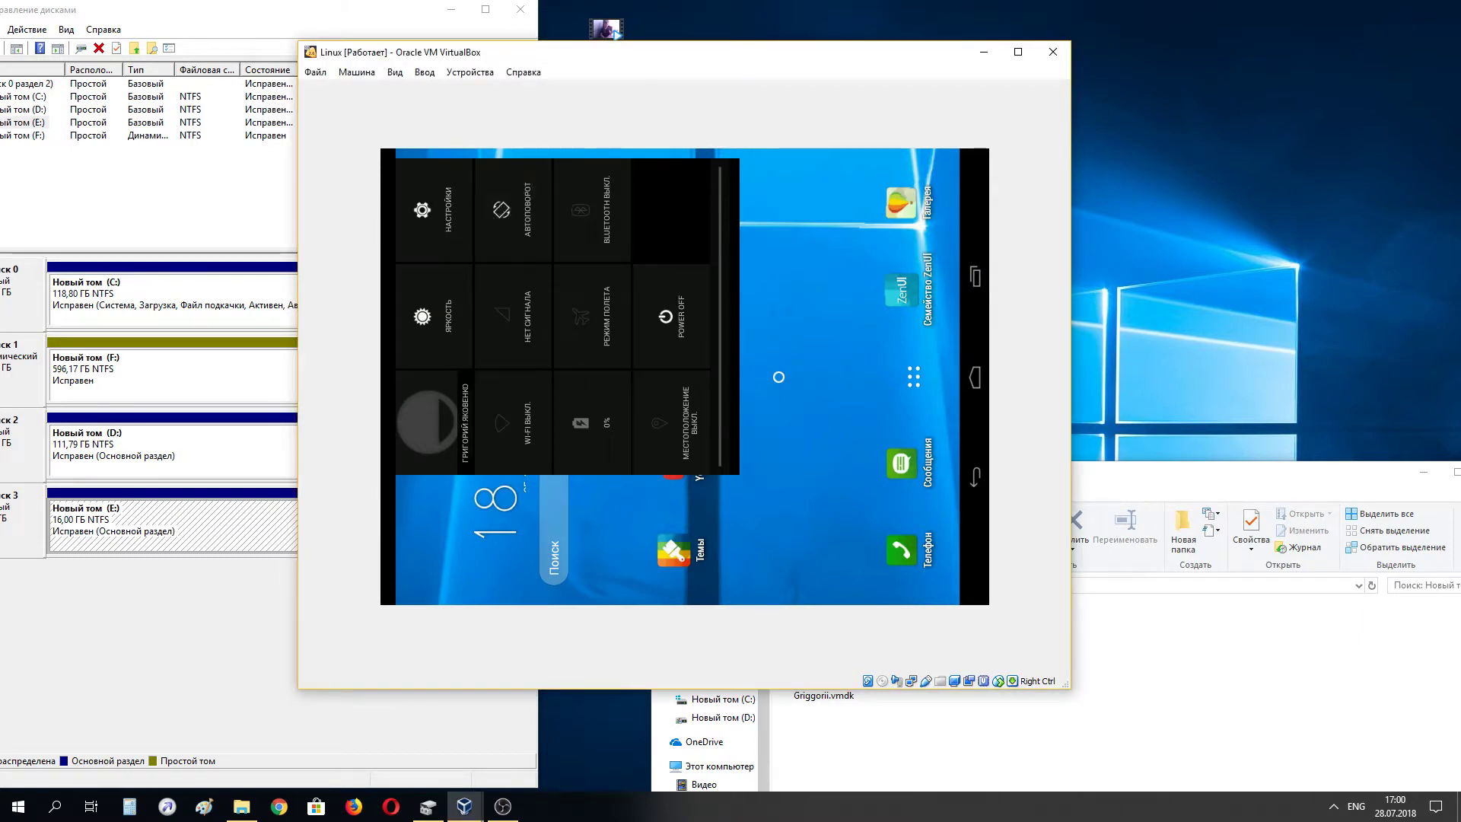
{"action": "left_click_drag", "start_coordinate": [1222, 256], "coordinate": [721, 325]}
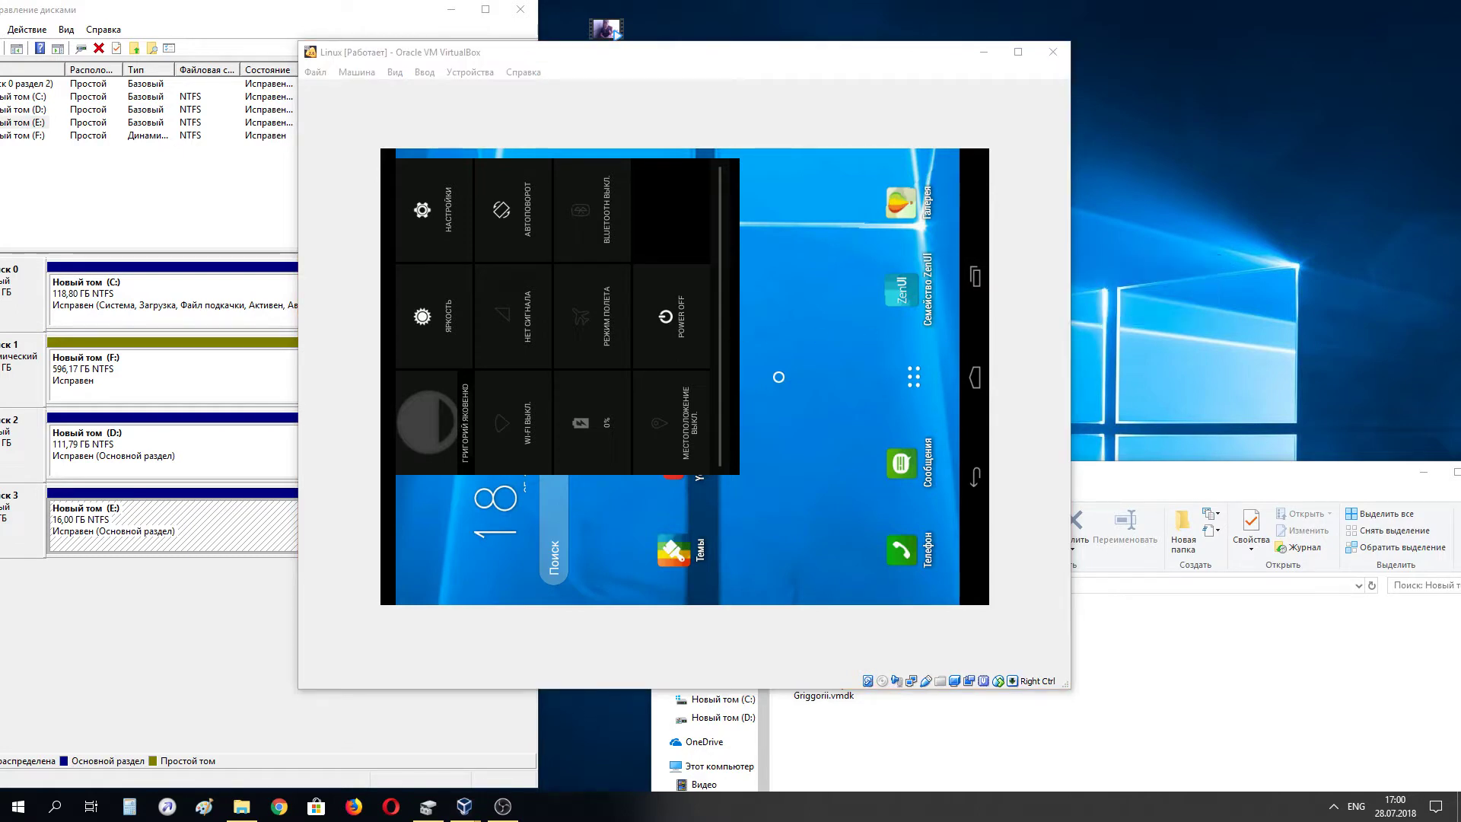
{"action": "left_click", "coordinate": [778, 376]}
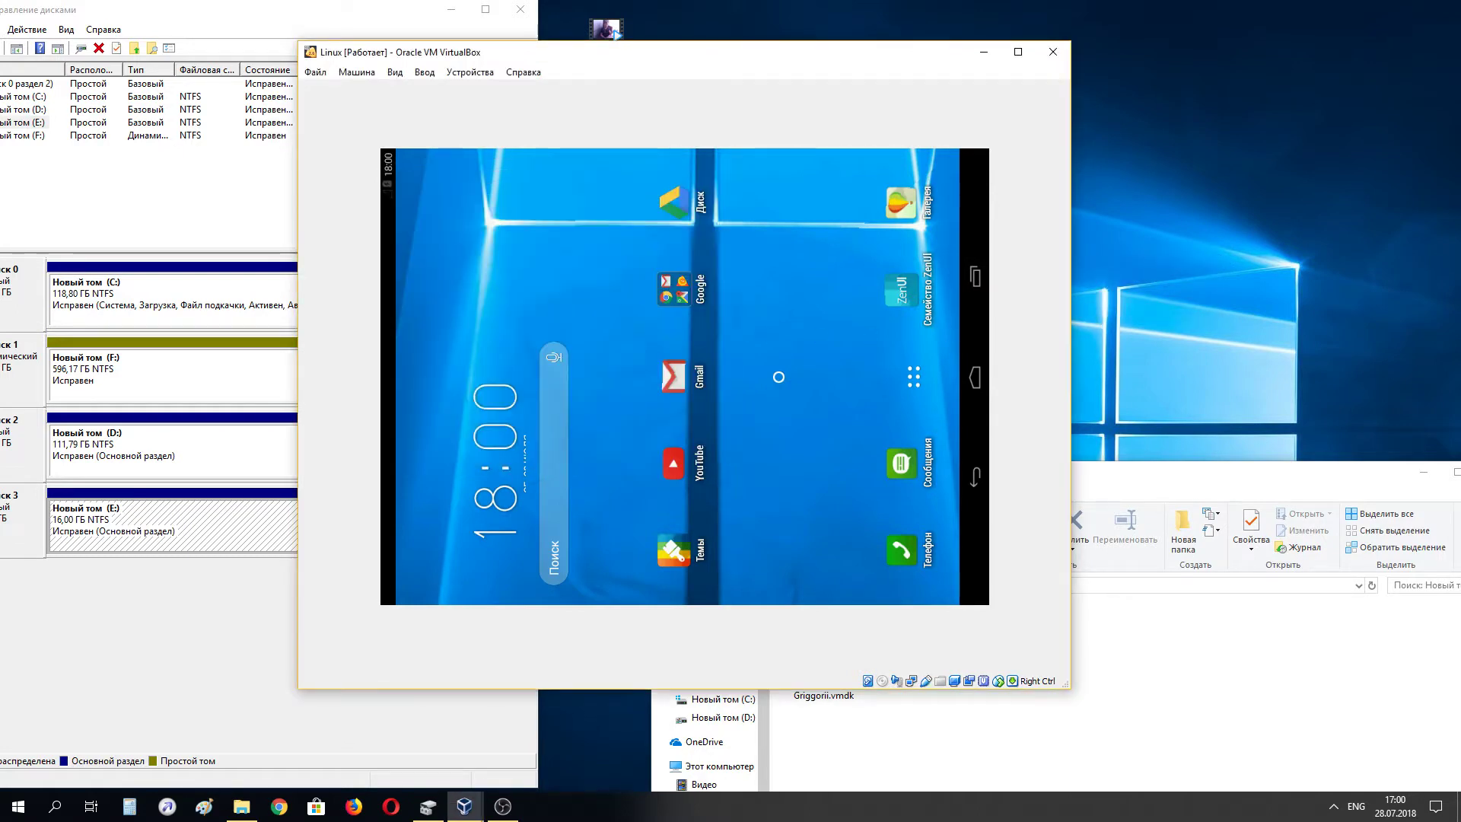
- Browse both pages of the installed Android apps, dismissing the Gboard error, and return to the home screen
{"action": "left_click", "coordinate": [914, 377]}
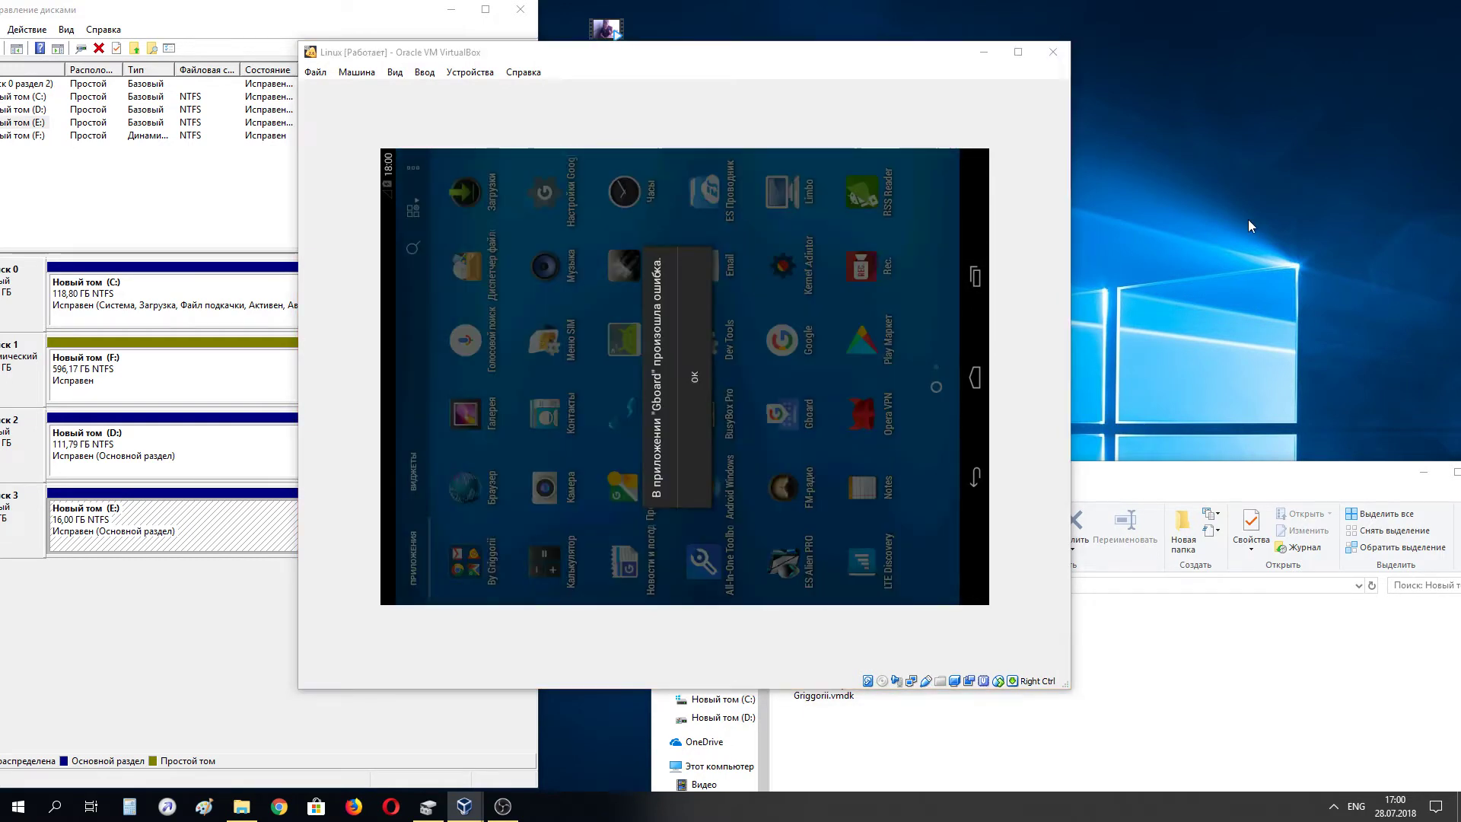
{"action": "left_click", "coordinate": [694, 376]}
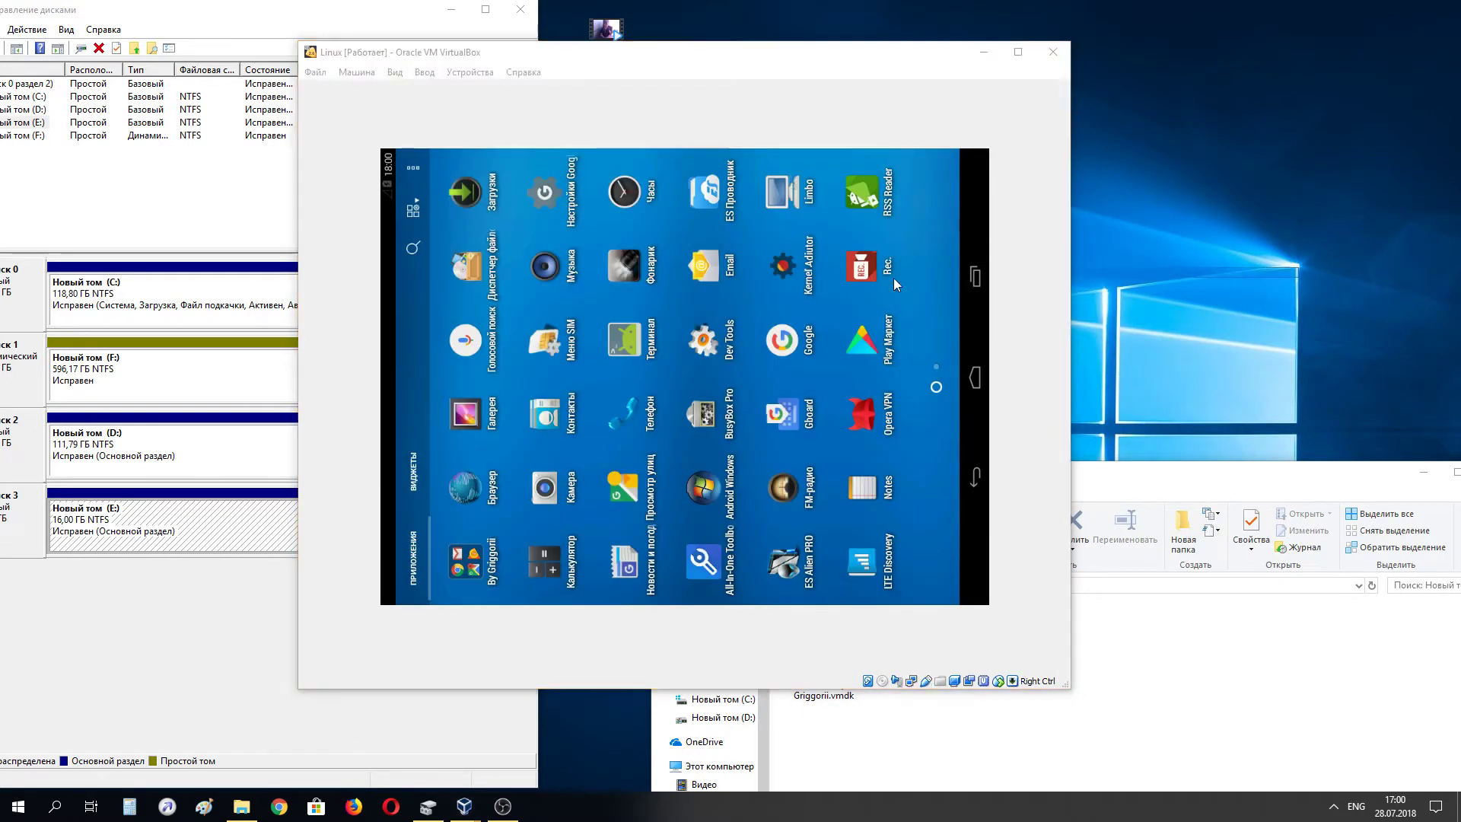
{"action": "left_click_drag", "start_coordinate": [782, 272], "coordinate": [782, 406]}
{"action": "scroll", "coordinate": [684, 377], "scroll_direction": "up", "scroll_amount": 1}
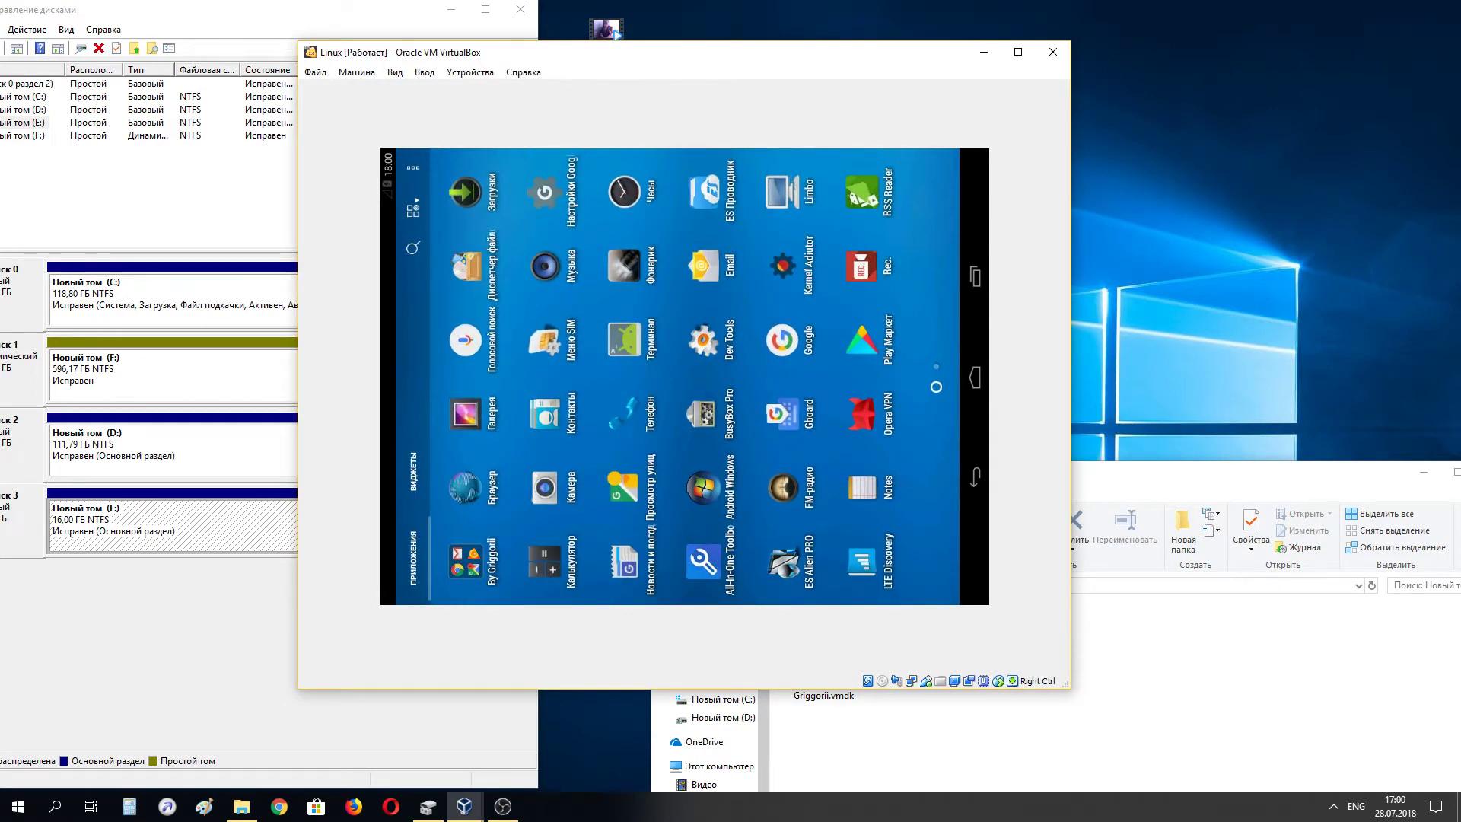
{"action": "left_click_drag", "start_coordinate": [1200, 188], "coordinate": [749, 457]}
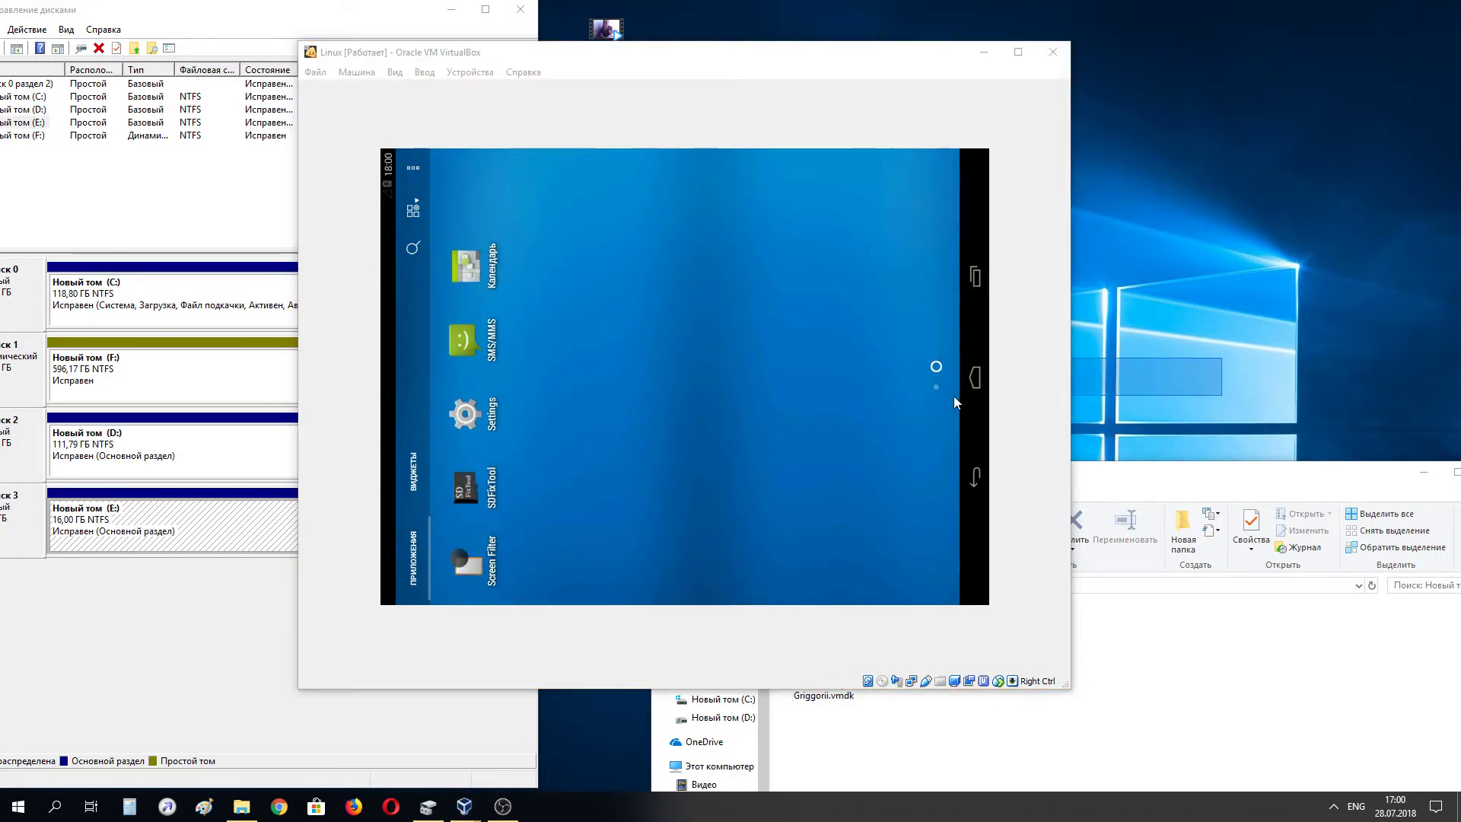
{"action": "left_click", "coordinate": [975, 377]}
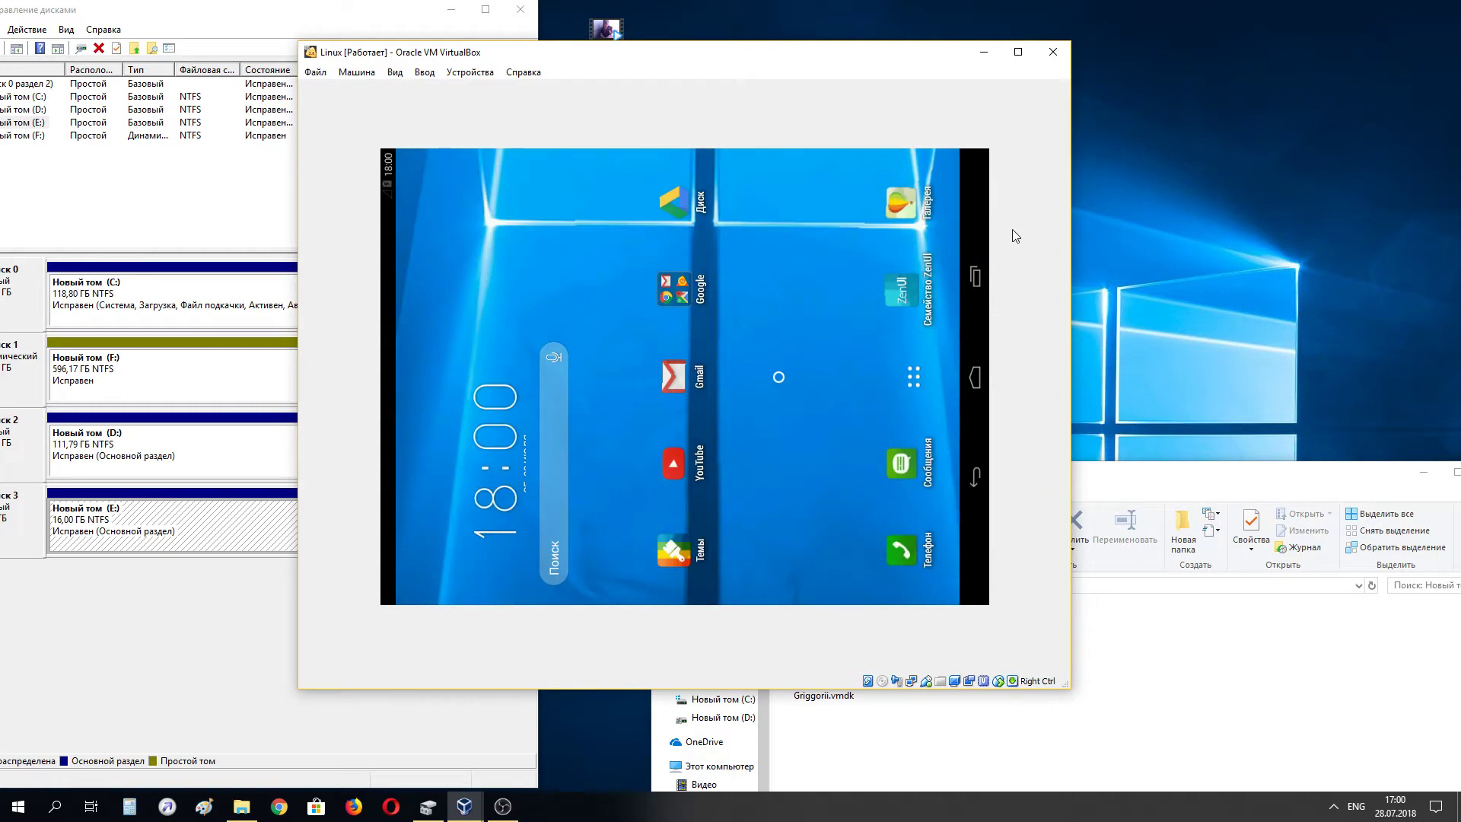
- Power off Android from its quick settings and confirm the shutdown
{"action": "left_click_drag", "start_coordinate": [388, 171], "coordinate": [1093, 199]}
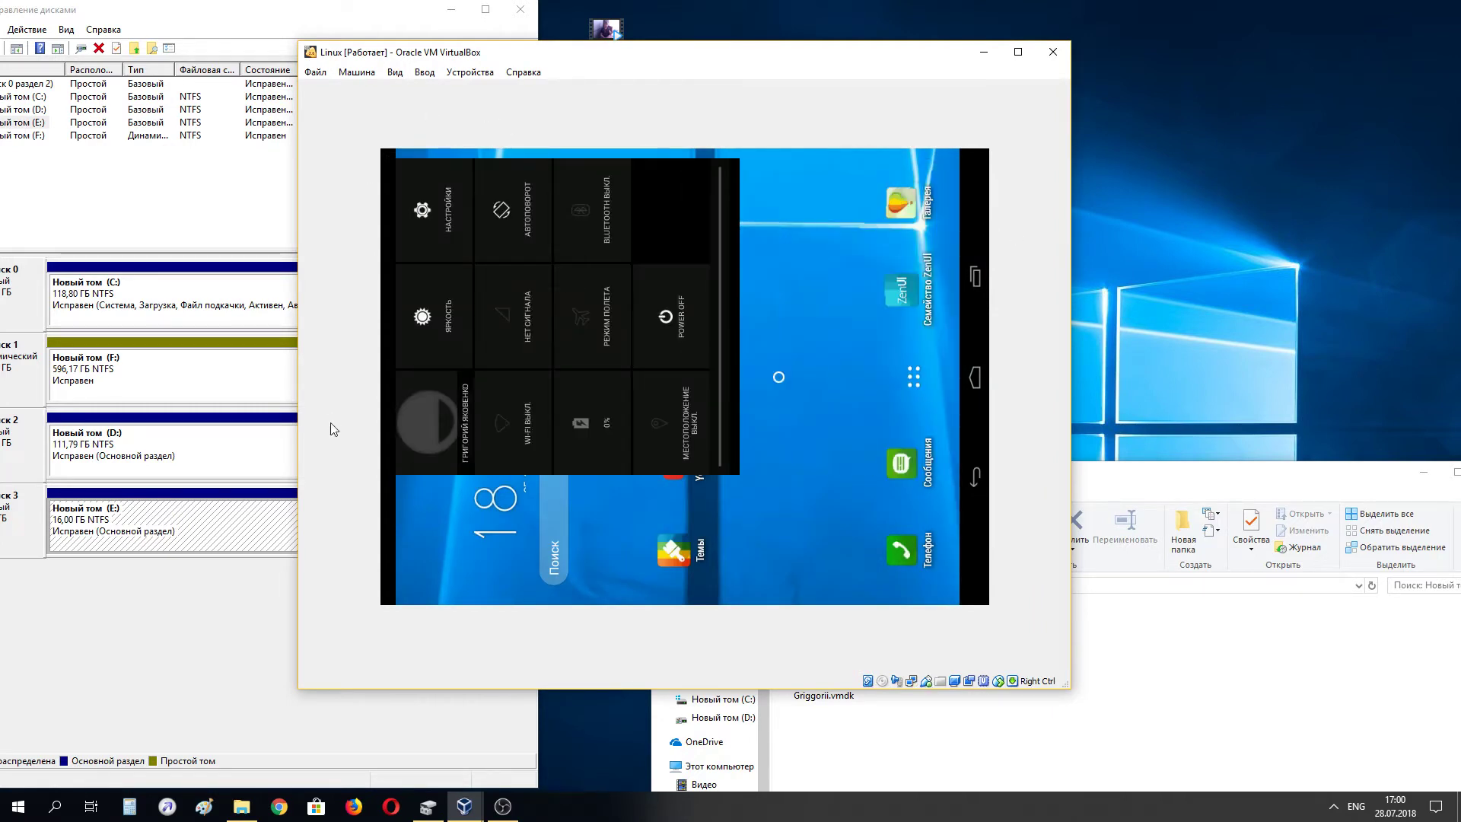
{"action": "left_click", "coordinate": [664, 319]}
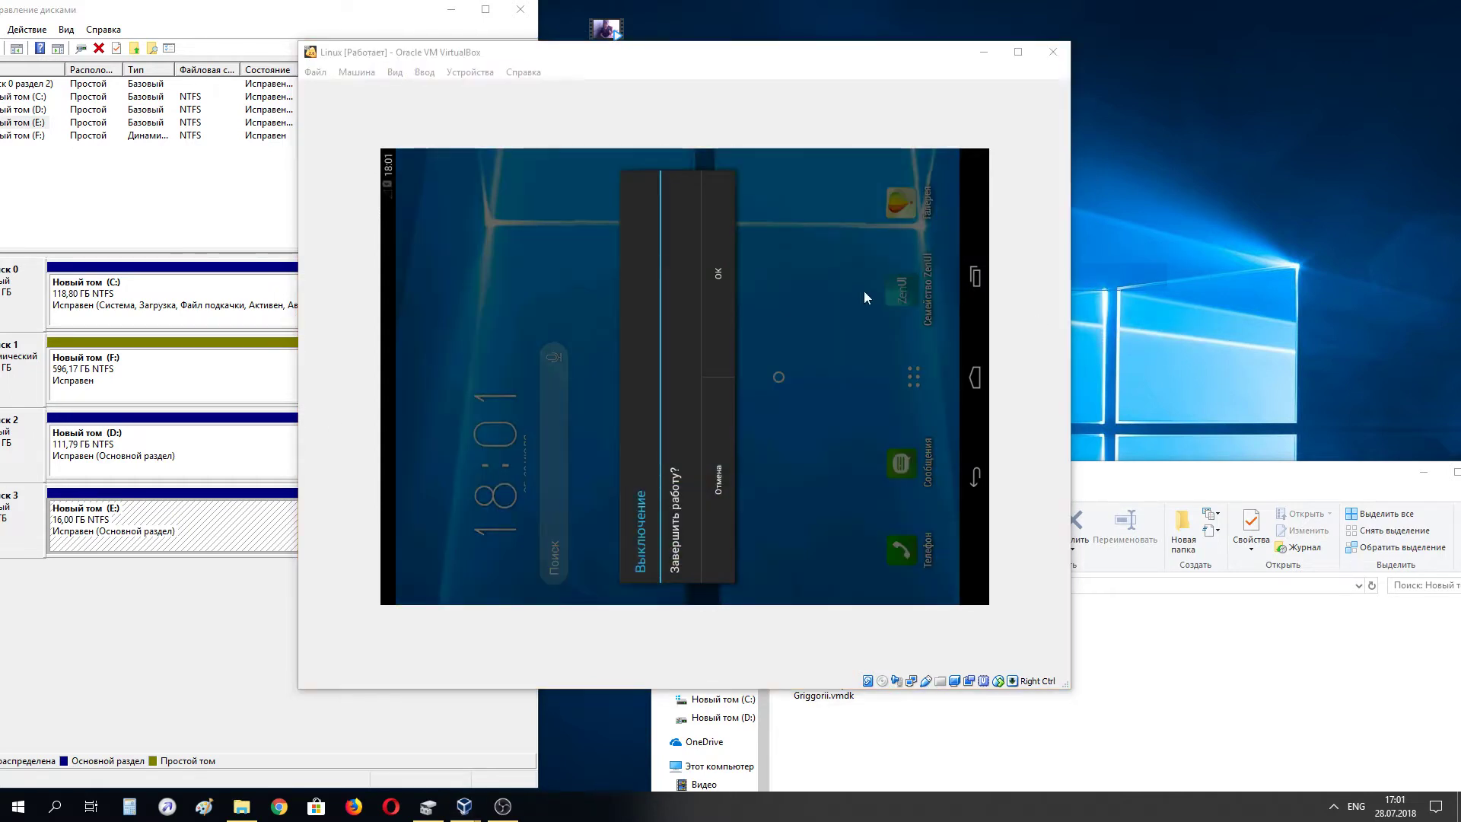
{"action": "left_click", "coordinate": [724, 283]}
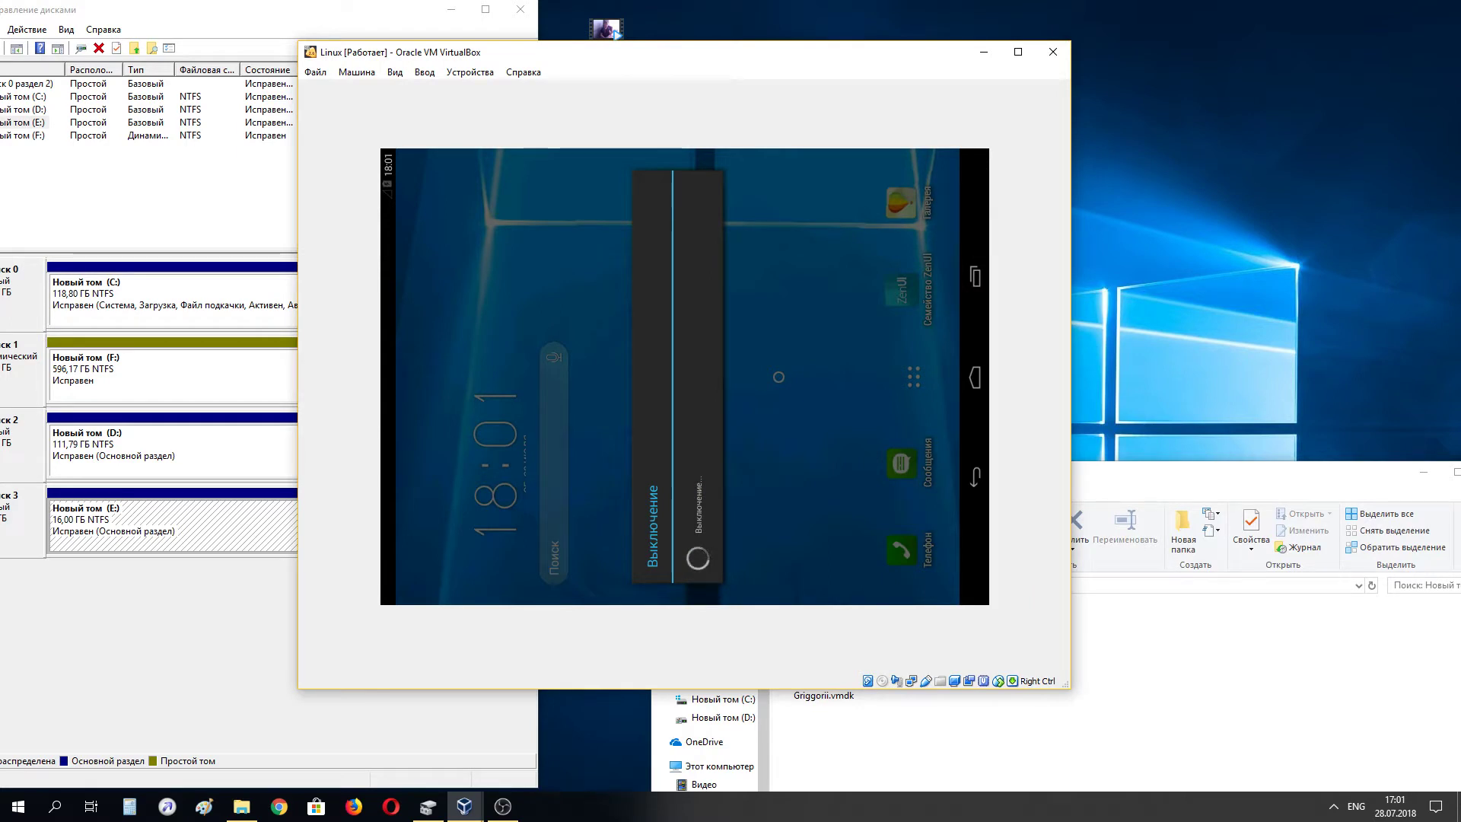
{"action": "left_click", "coordinate": [464, 806]}
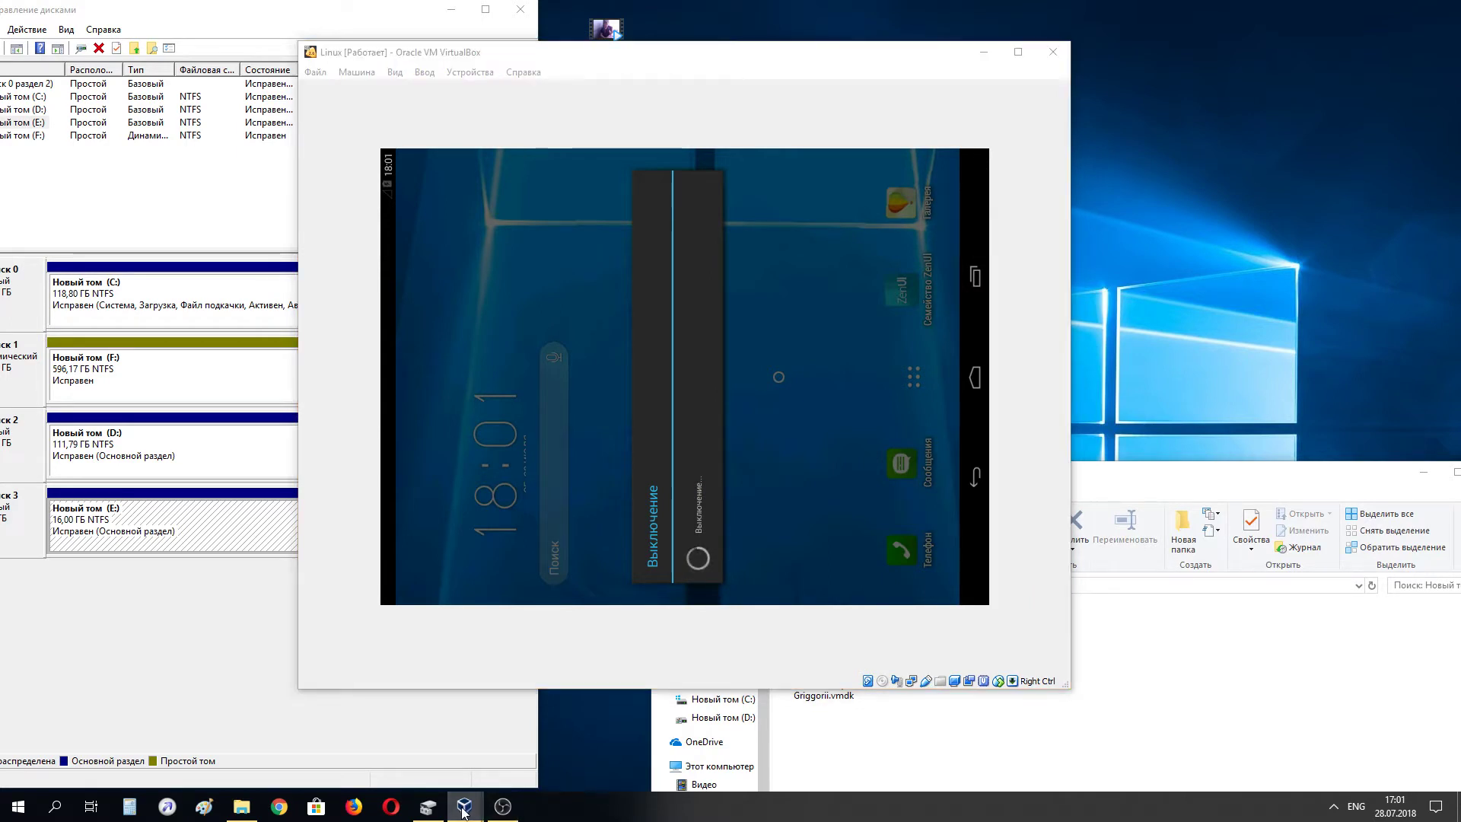
- Bring up the VirtualBox Manager beside the shutting-down machine, start the Linux virtual machine again and minimize the manager
{"action": "left_click", "coordinate": [422, 748]}
{"action": "left_click_drag", "start_coordinate": [725, 195], "coordinate": [396, 512]}
{"action": "left_click_drag", "start_coordinate": [745, 64], "coordinate": [891, 53]}
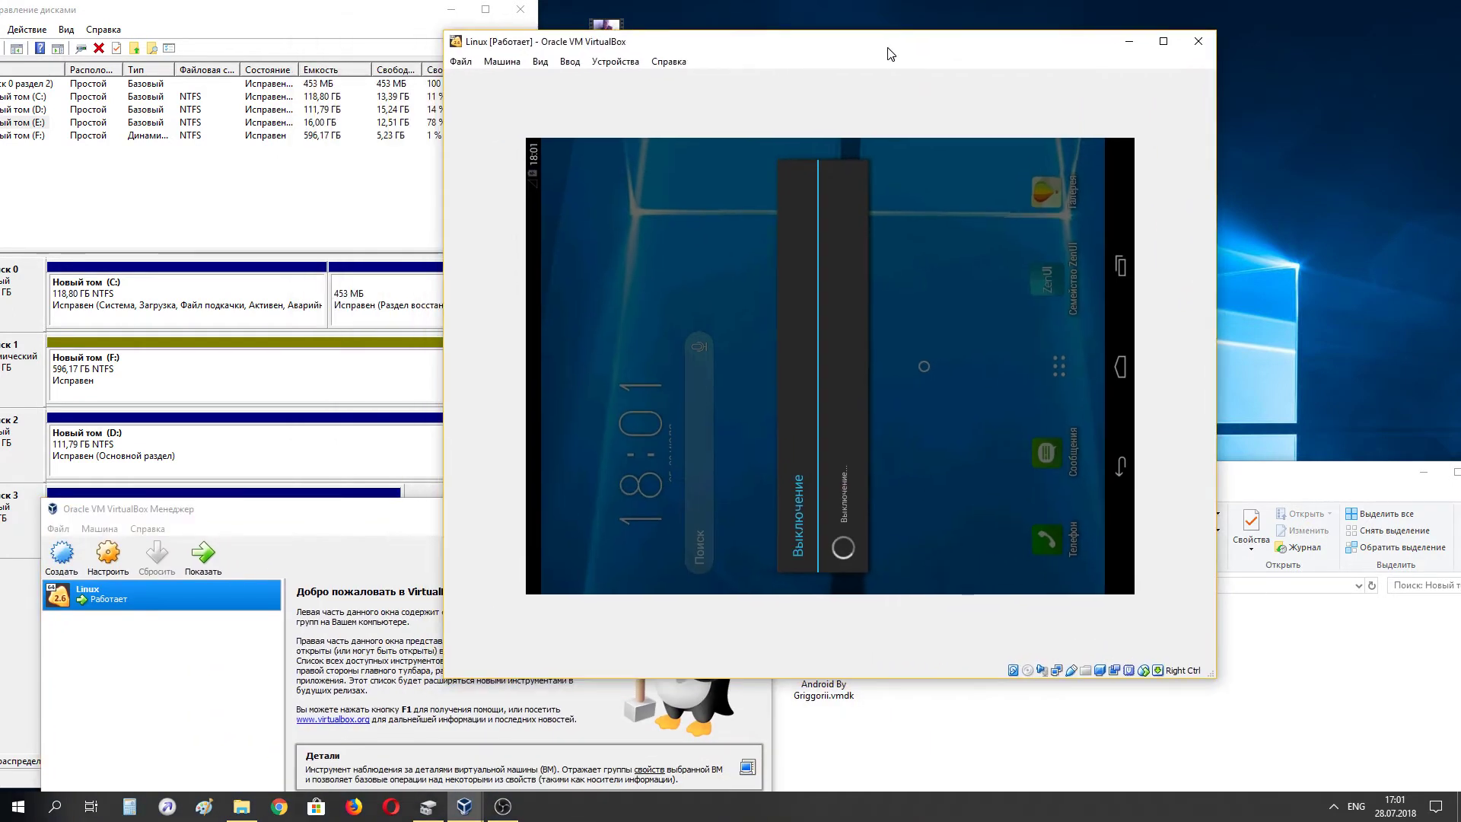
{"action": "left_click_drag", "start_coordinate": [375, 516], "coordinate": [346, 175]}
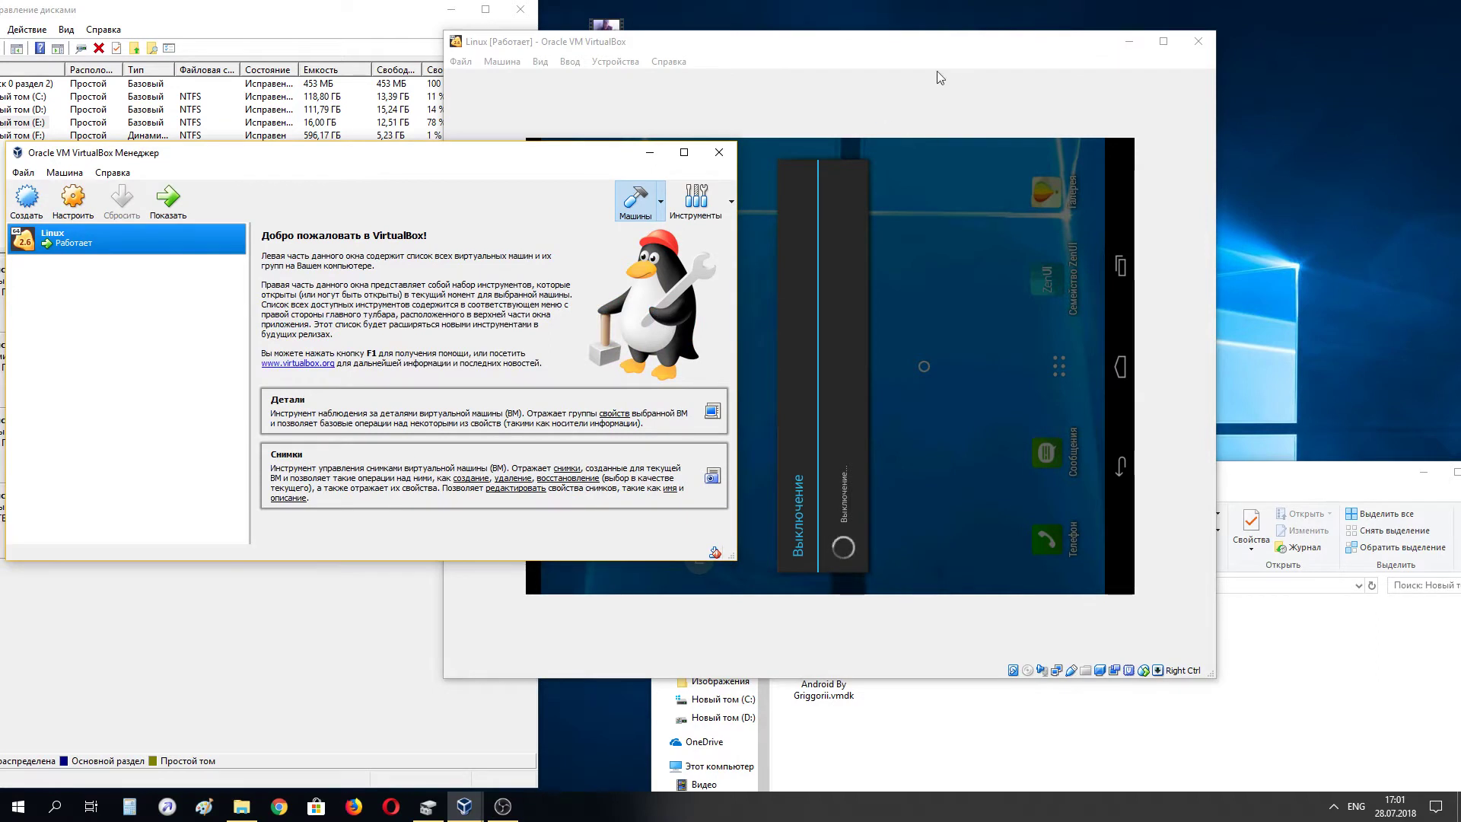
{"action": "left_click", "coordinate": [171, 199]}
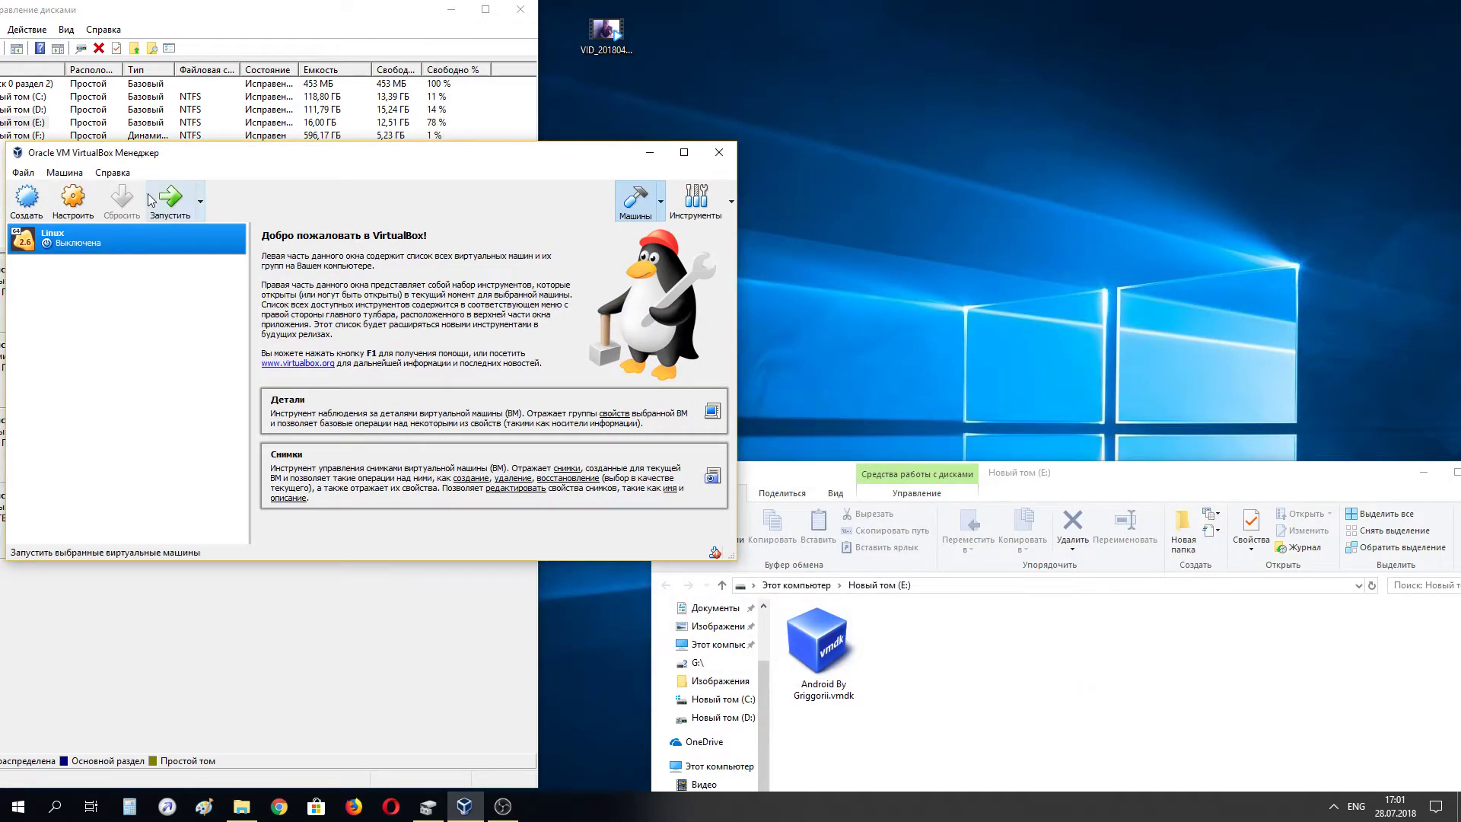
{"action": "left_click", "coordinate": [649, 152]}
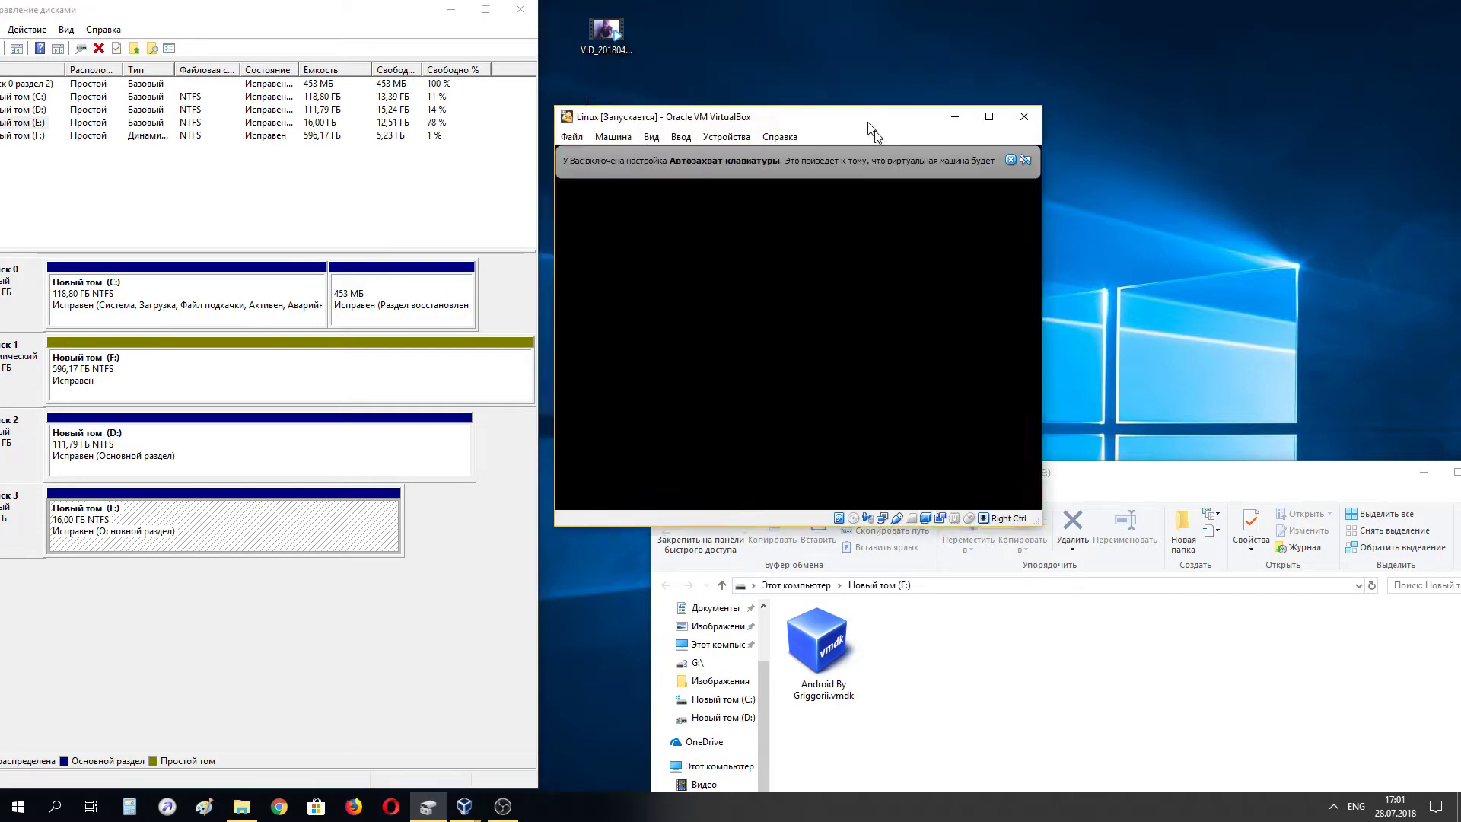
{"action": "left_click", "coordinate": [963, 213]}
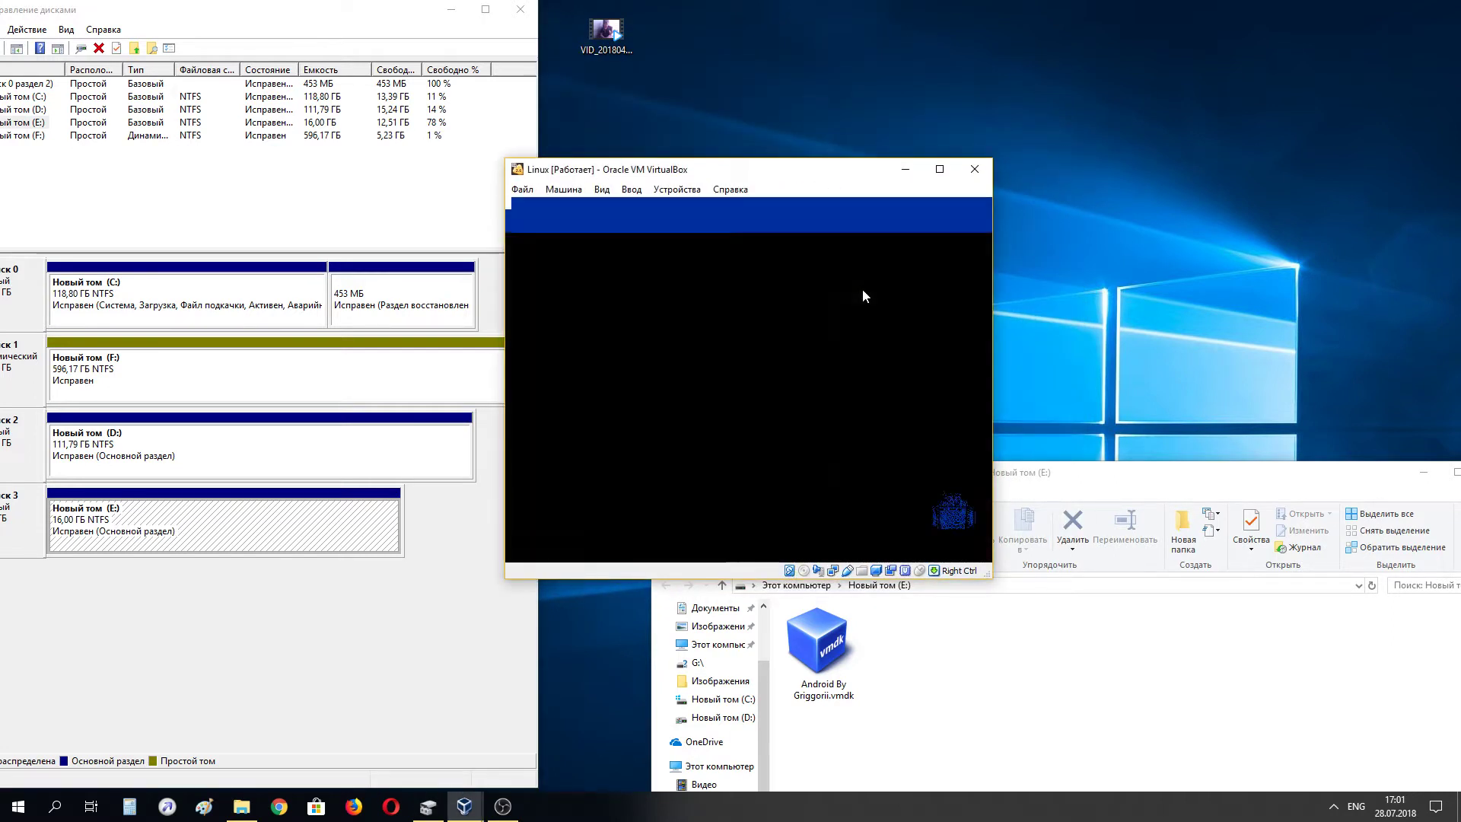
- Look through the GRUB boot entries, boot Android-x86 4.4-RC1 and reposition the virtual machine window
{"action": "key", "text": "Down"}
{"action": "key", "text": "Down"}
{"action": "key", "text": "Down"}
{"action": "key", "text": "Up"}
{"action": "key", "text": "Up"}
{"action": "key", "text": "Up"}
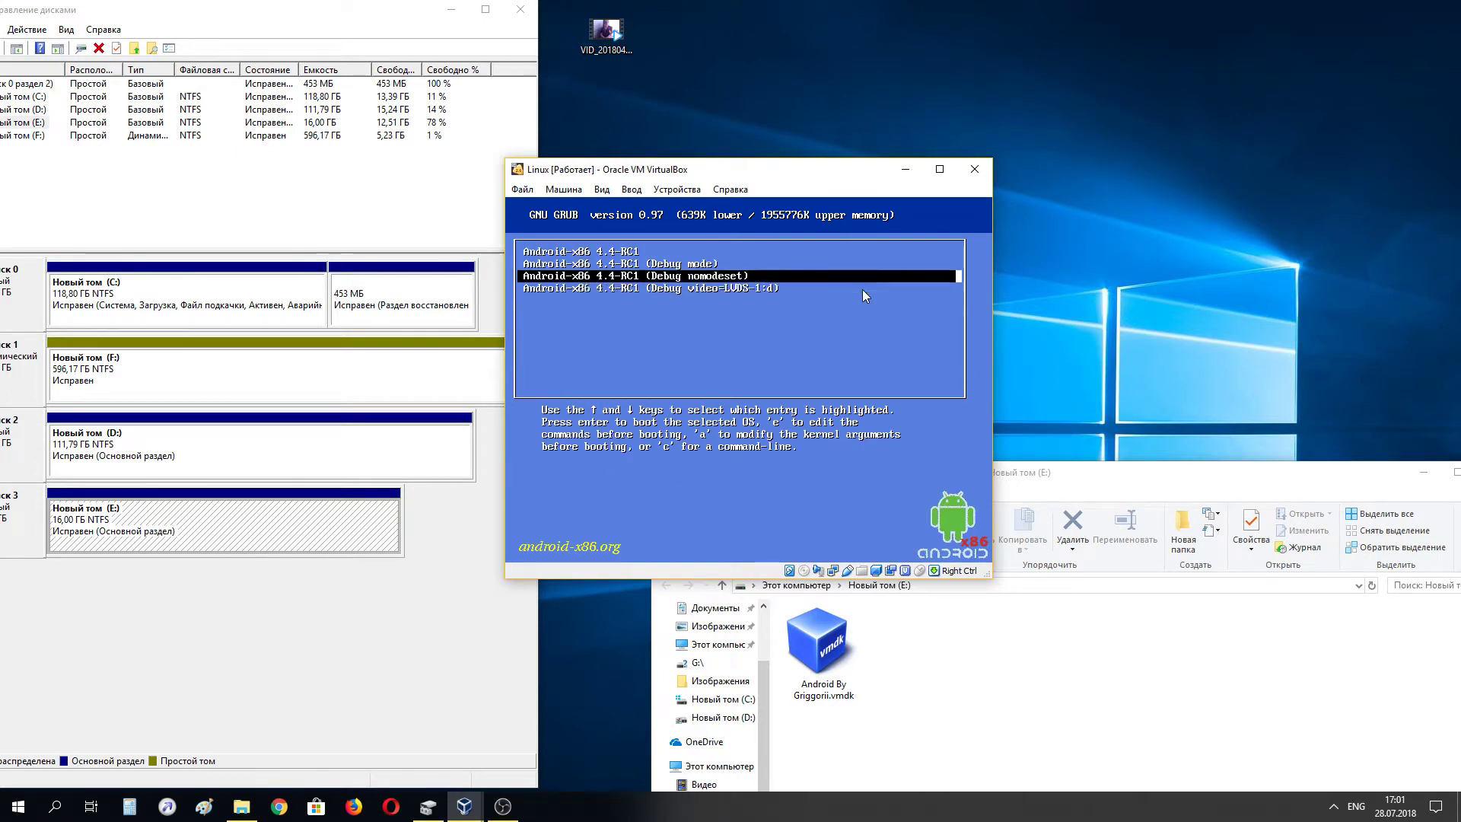
{"action": "key", "text": "Return"}
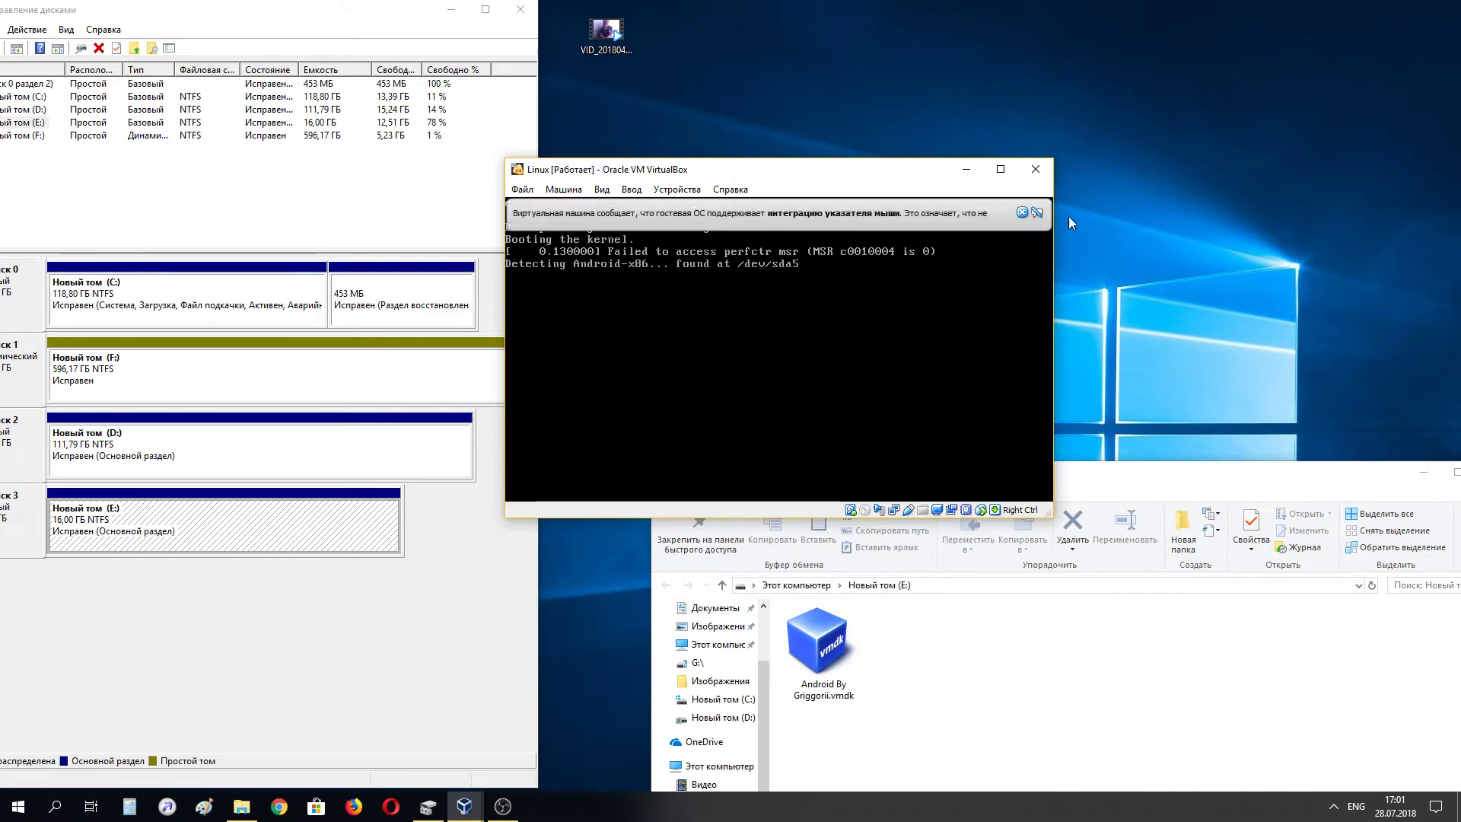
{"action": "left_click_drag", "start_coordinate": [961, 160], "coordinate": [895, 86]}
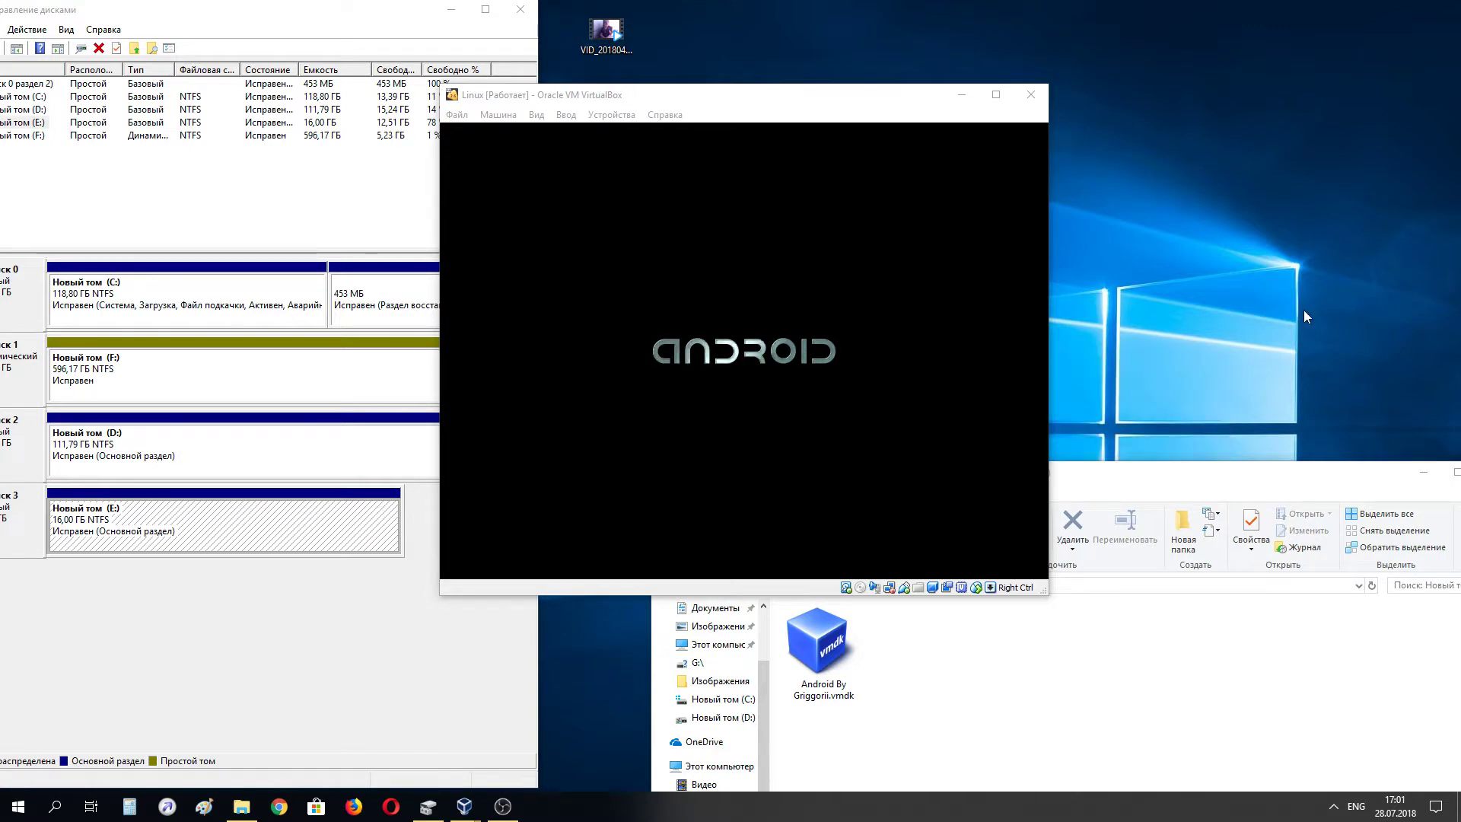
- Dismiss the Gboard error on the Android home screen and open the list of installed apps
{"action": "left_click_drag", "start_coordinate": [1322, 303], "coordinate": [1035, 345]}
{"action": "left_click_drag", "start_coordinate": [882, 344], "coordinate": [963, 319]}
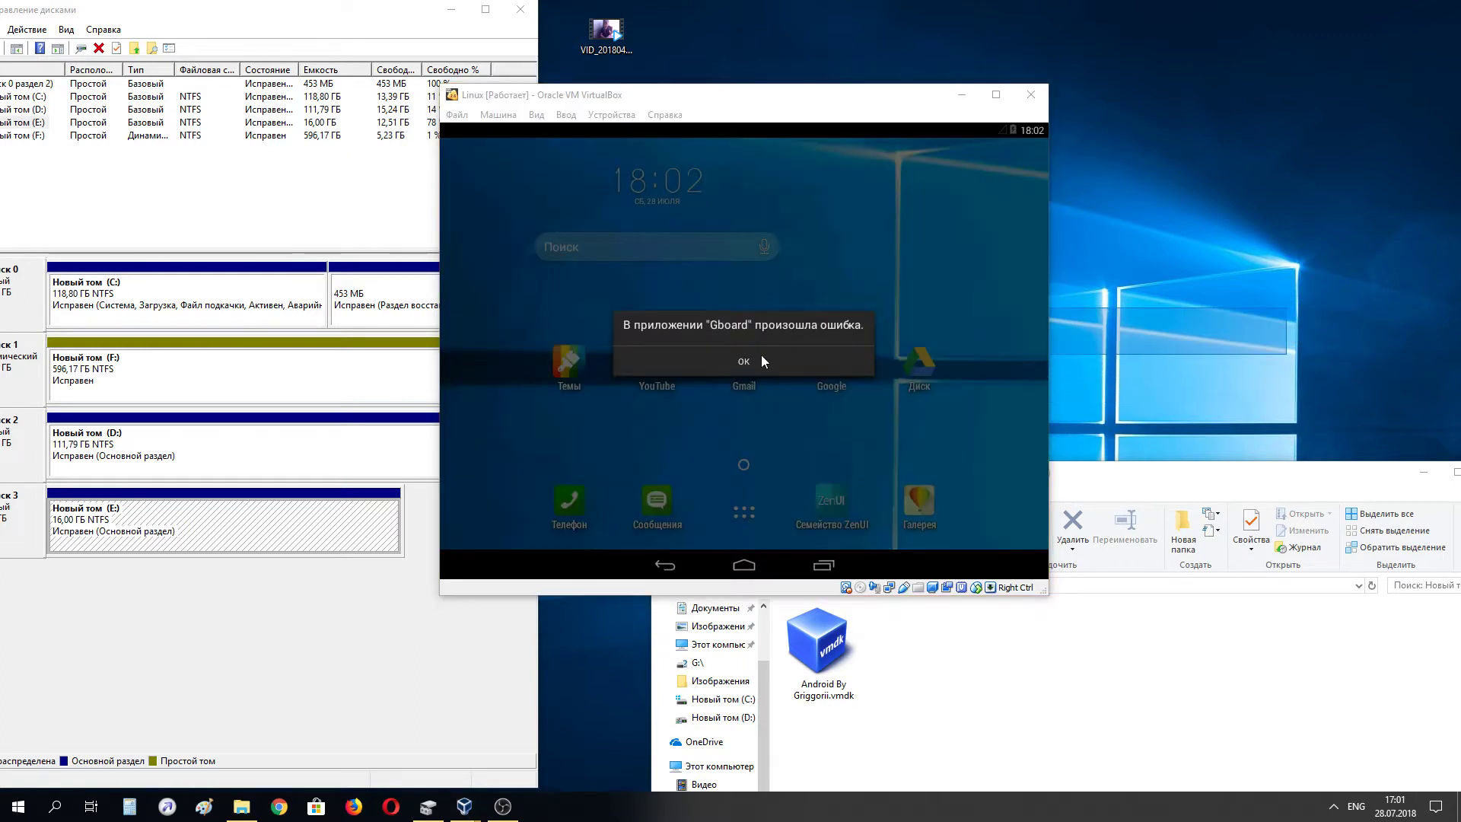
{"action": "left_click", "coordinate": [761, 358]}
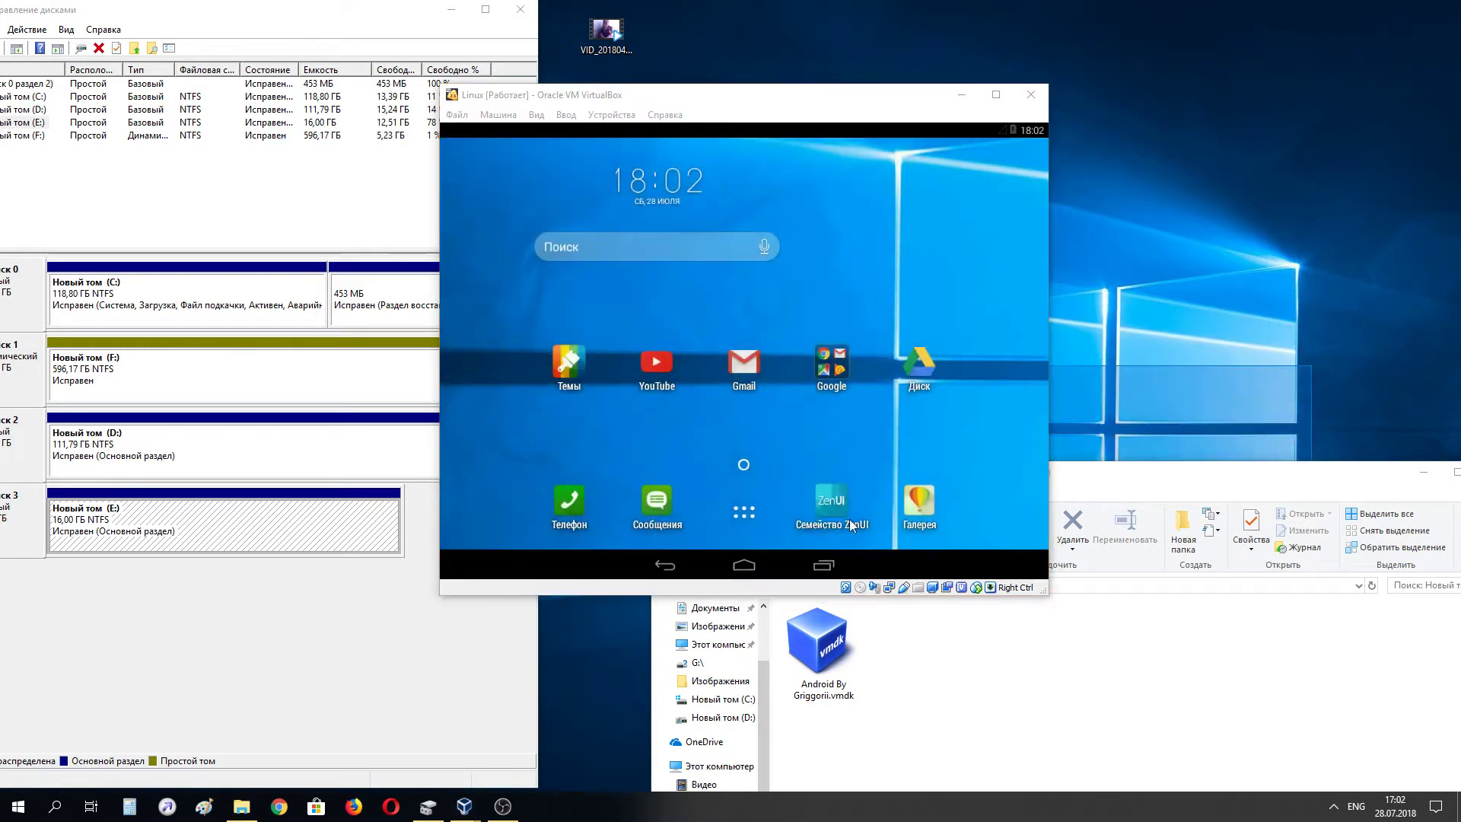
{"action": "left_click", "coordinate": [744, 512]}
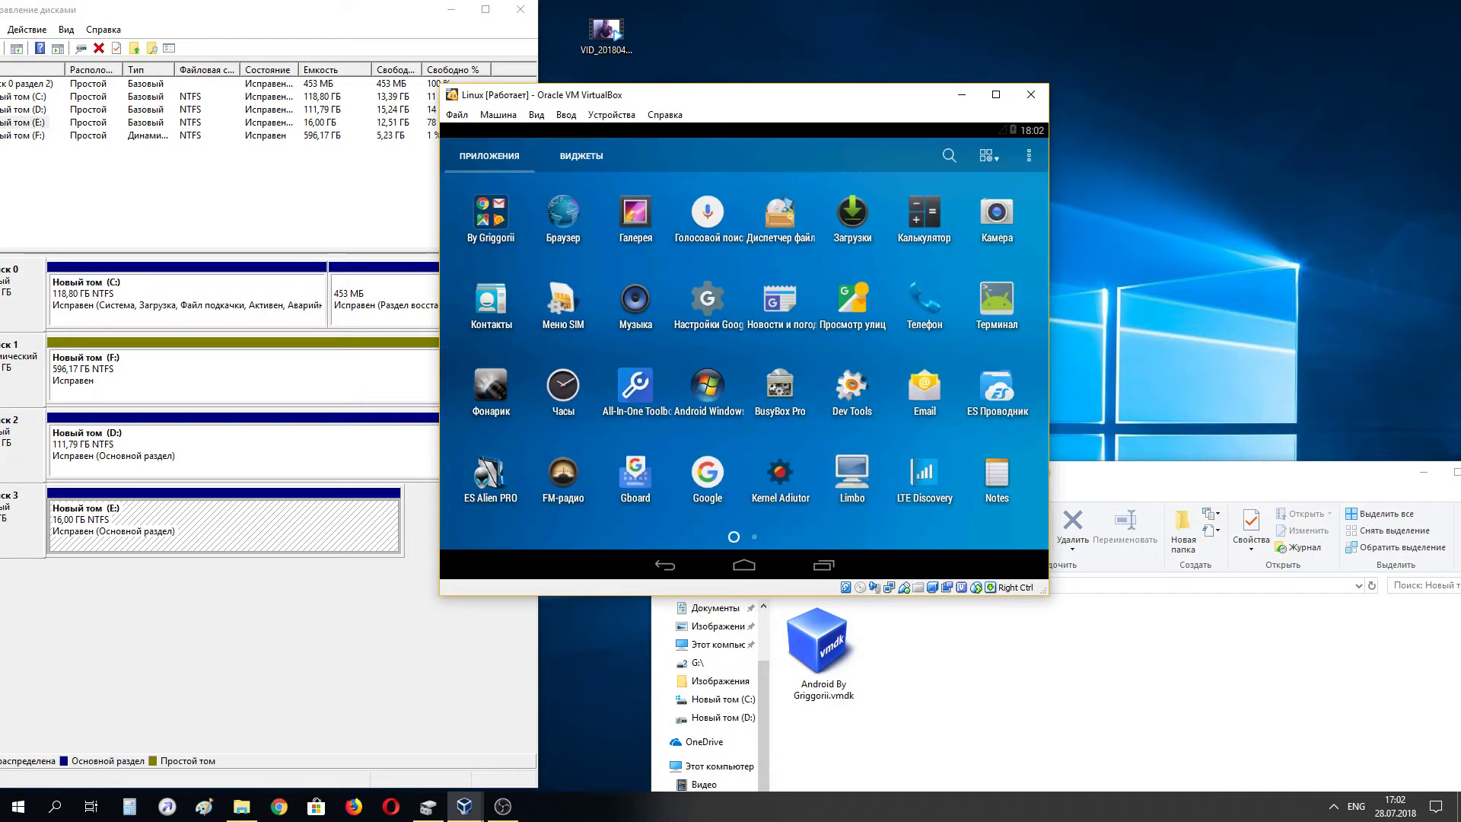
- Launch the Street View app (Просмотр улиц) and dismiss the Gboard error over its welcome screen
{"action": "left_click_drag", "start_coordinate": [1301, 271], "coordinate": [921, 410]}
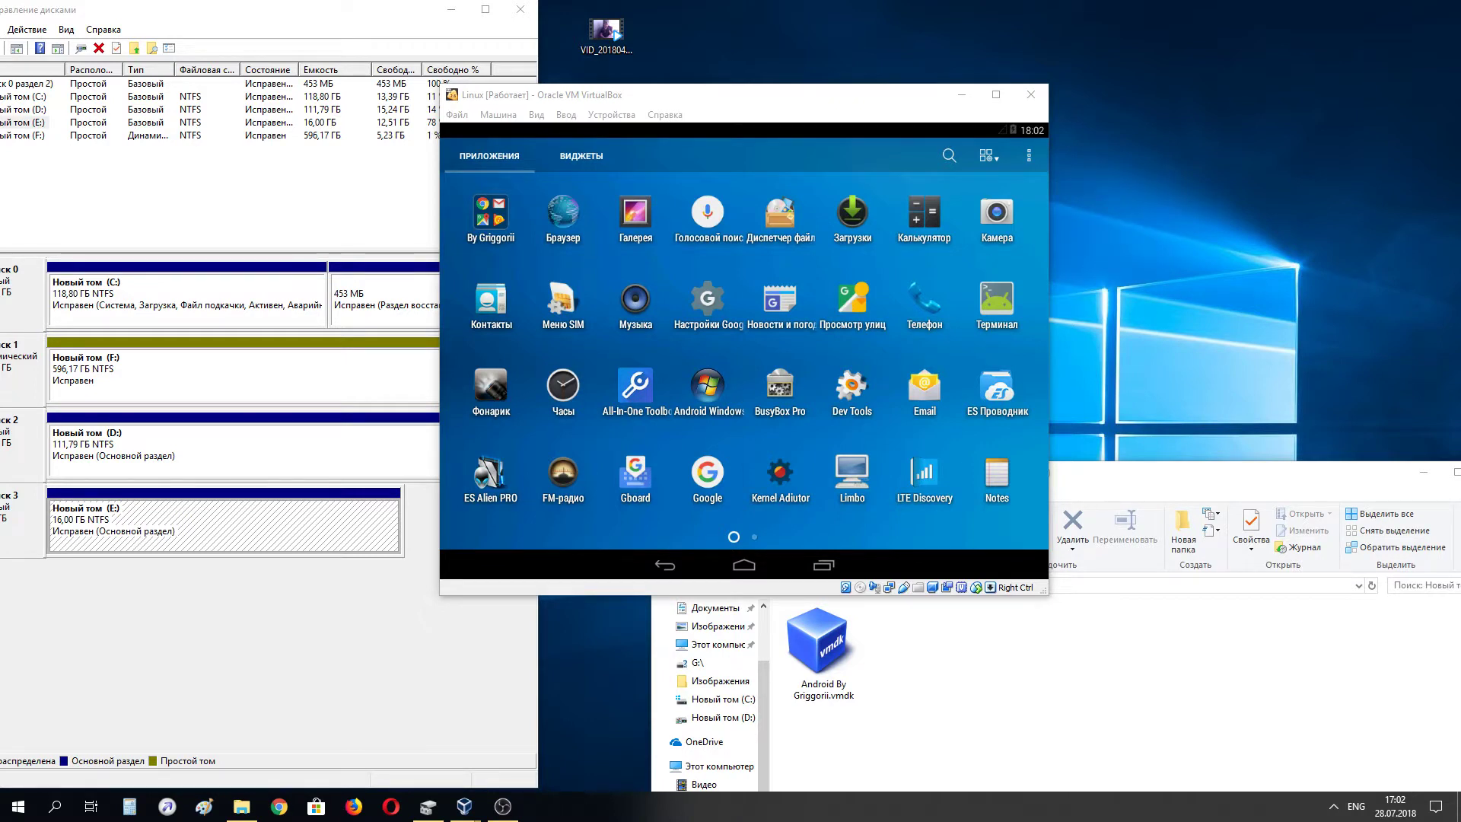
{"action": "left_click_drag", "start_coordinate": [1363, 357], "coordinate": [858, 312]}
{"action": "left_click", "coordinate": [857, 308]}
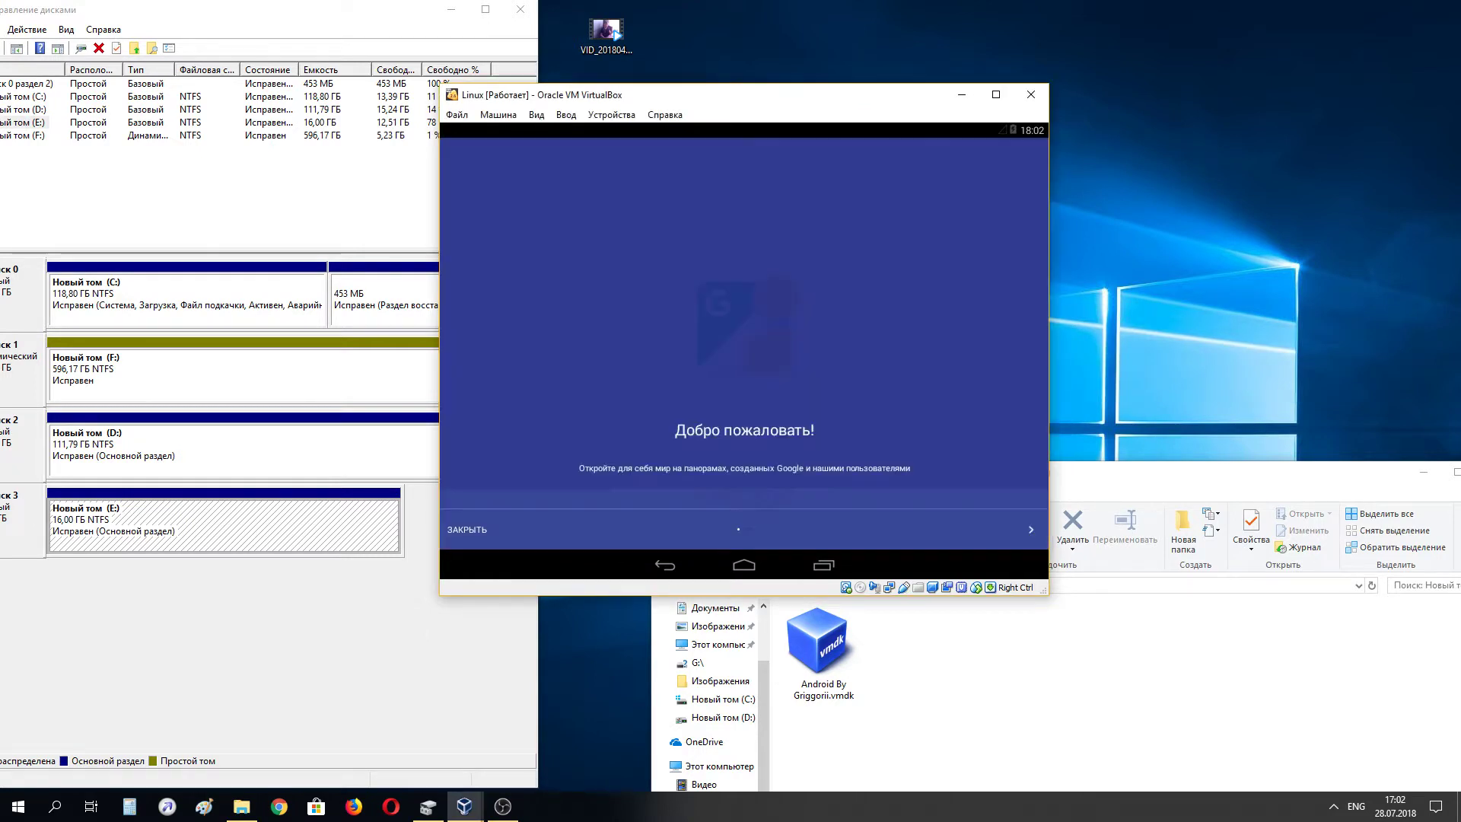
{"action": "left_click_drag", "start_coordinate": [1246, 352], "coordinate": [811, 367]}
{"action": "left_click", "coordinate": [810, 367]}
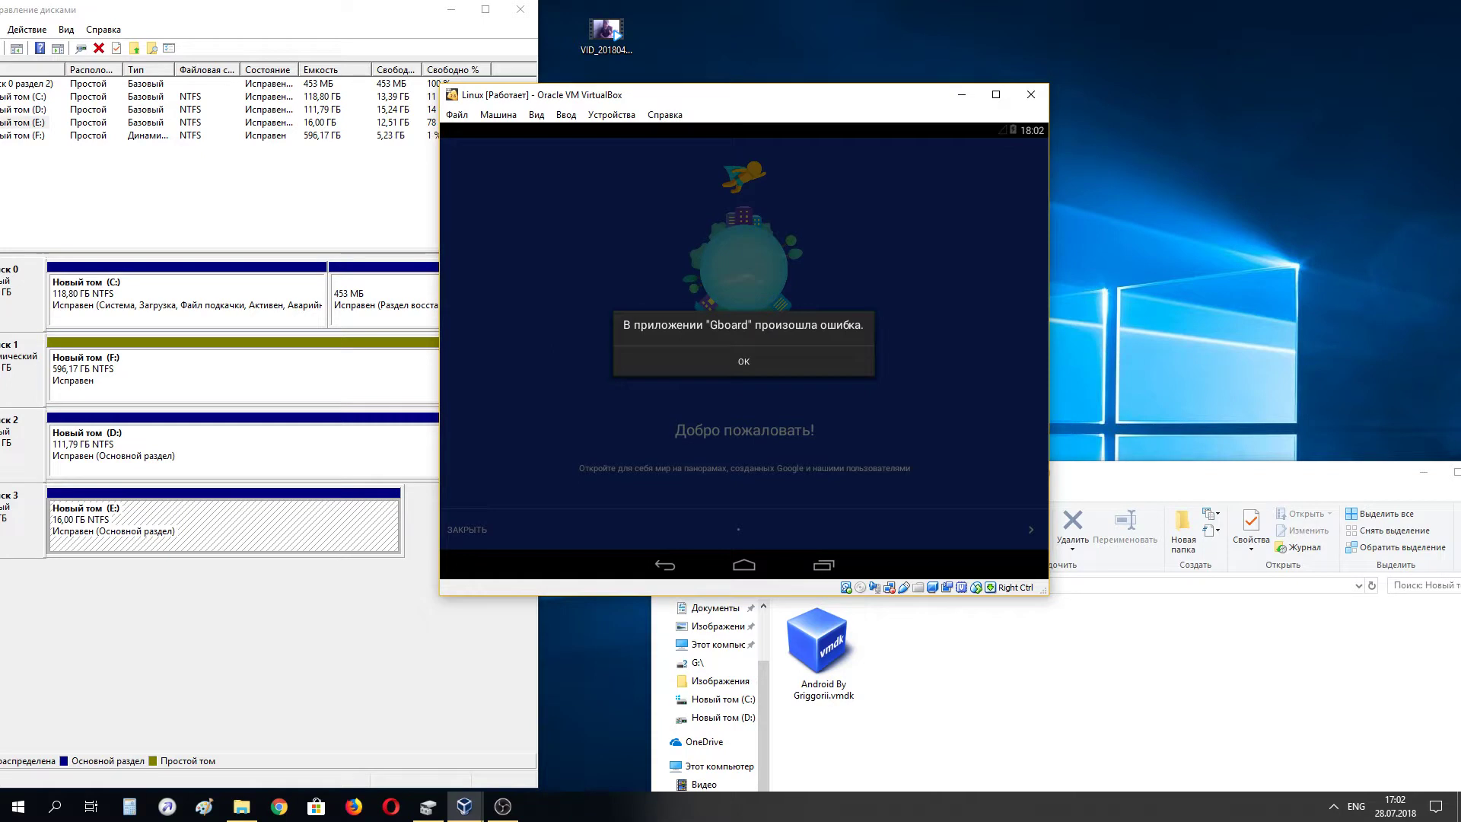
{"action": "left_click", "coordinate": [811, 367]}
- Close the Street View welcome screen and dismiss the recurring Gboard errors to reach the world map
{"action": "left_click_drag", "start_coordinate": [1267, 396], "coordinate": [467, 542]}
{"action": "left_click", "coordinate": [468, 540]}
{"action": "left_click", "coordinate": [809, 361]}
{"action": "left_click", "coordinate": [467, 530]}
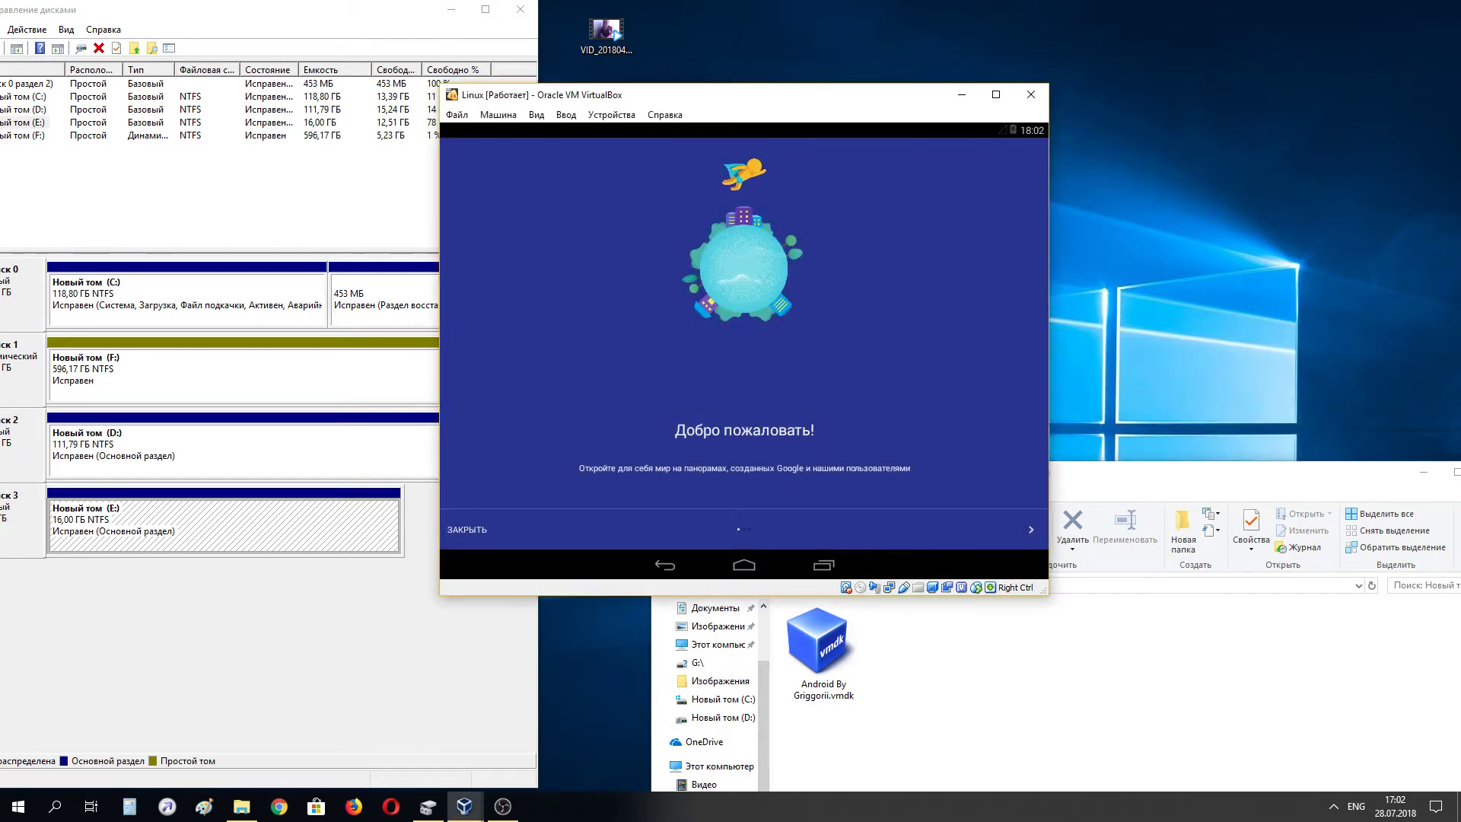
{"action": "left_click_drag", "start_coordinate": [1298, 314], "coordinate": [763, 367]}
{"action": "left_click", "coordinate": [763, 367]}
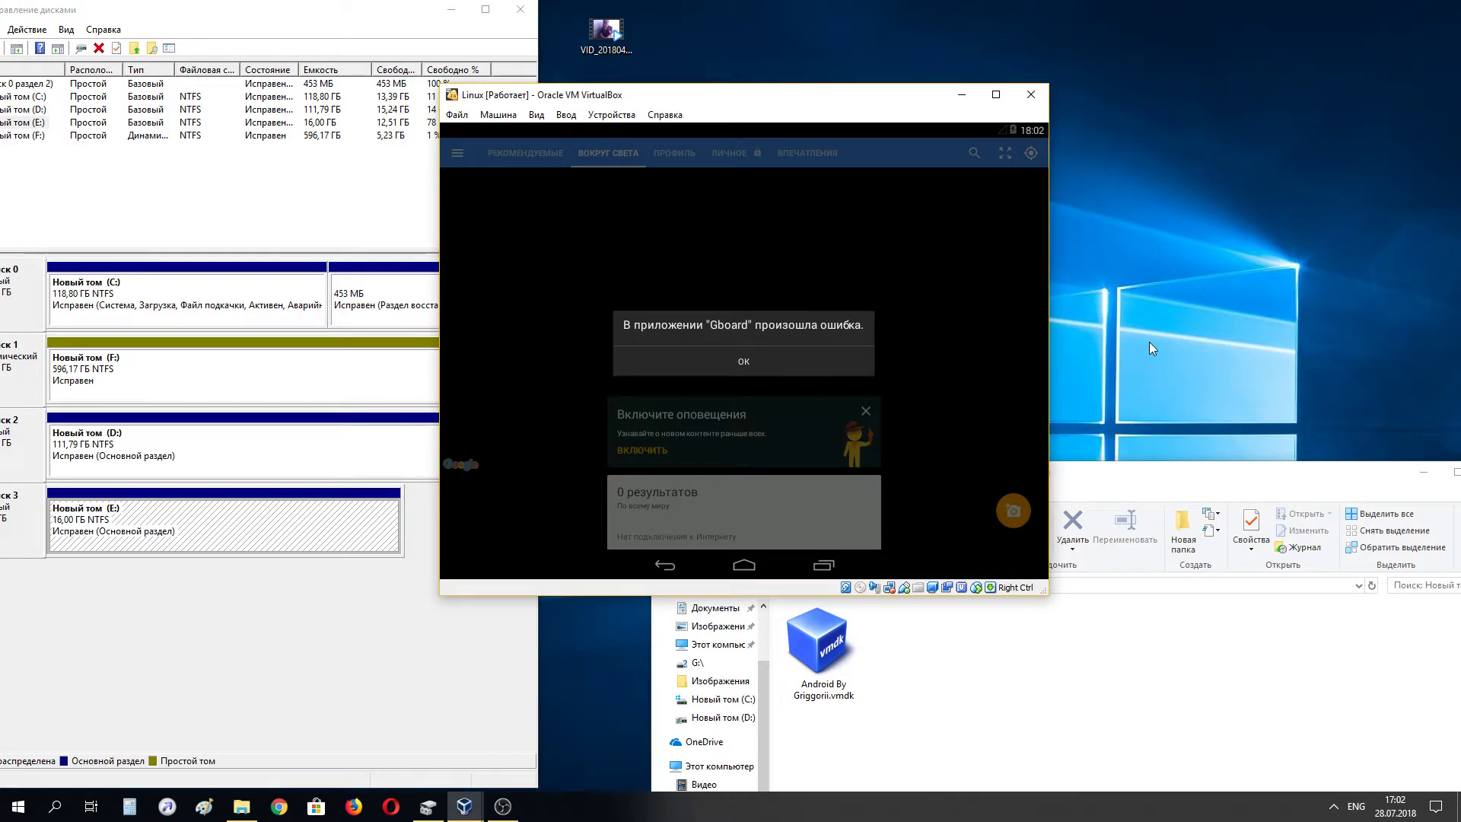
{"action": "left_click", "coordinate": [744, 362]}
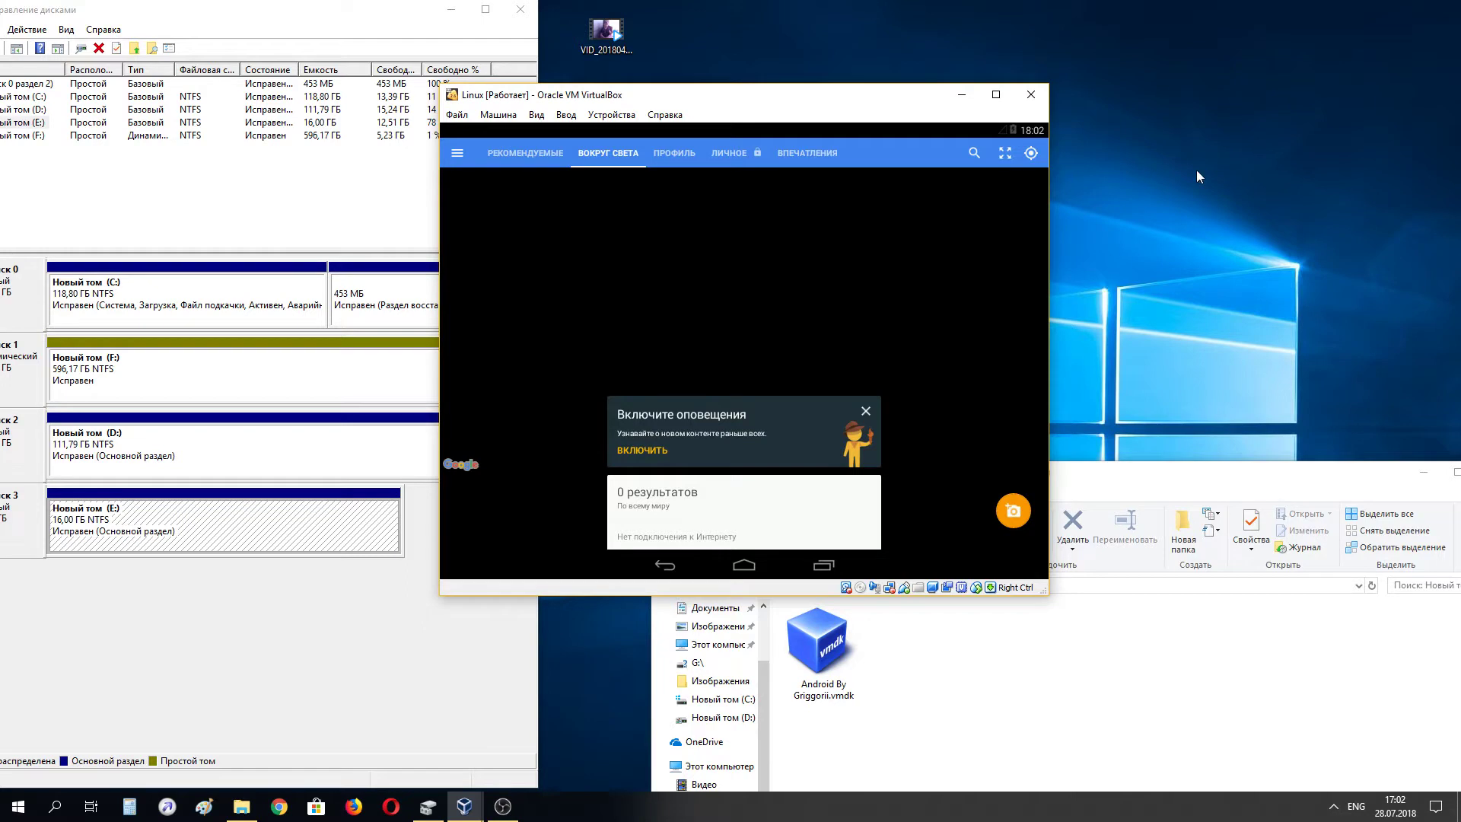
- Open the Street View place search, pick the first suggestion Бронг-Ахафо and dismiss the Gboard errors
{"action": "left_click", "coordinate": [975, 155]}
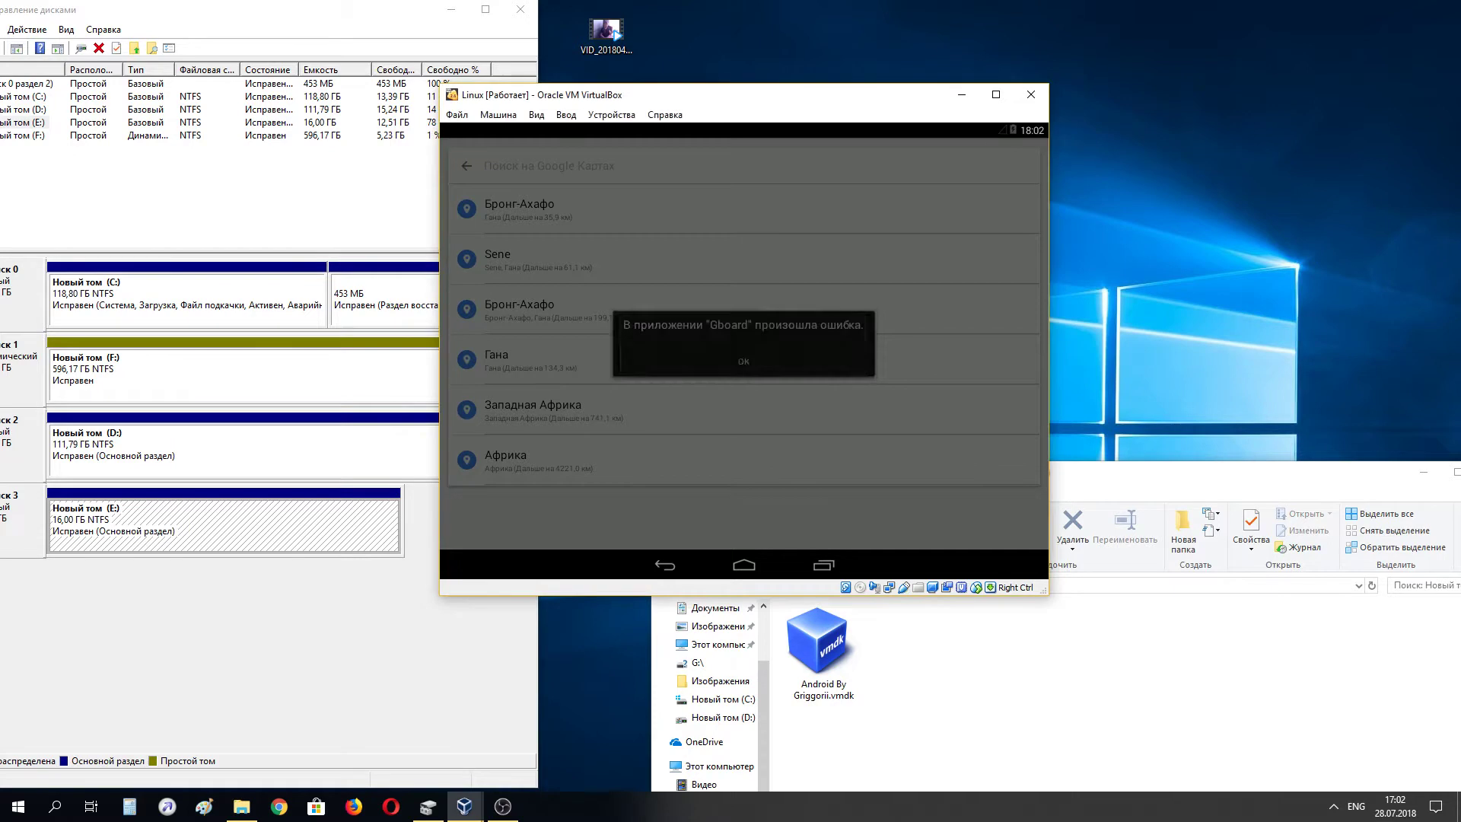
{"action": "left_click", "coordinate": [811, 362]}
{"action": "left_click_drag", "start_coordinate": [1262, 247], "coordinate": [749, 569]}
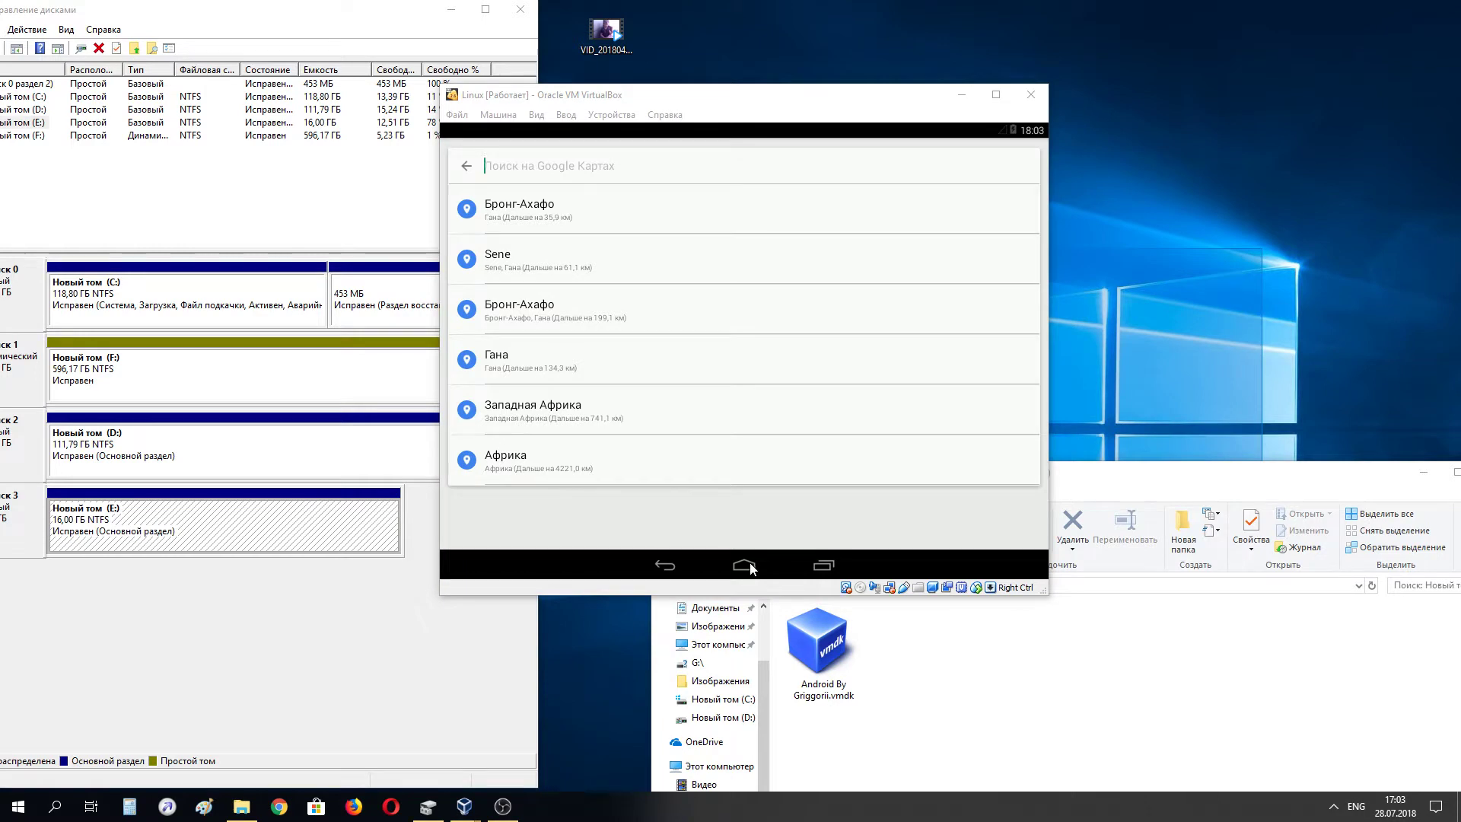
{"action": "left_click_drag", "start_coordinate": [837, 504], "coordinate": [575, 214]}
{"action": "left_click", "coordinate": [576, 213]}
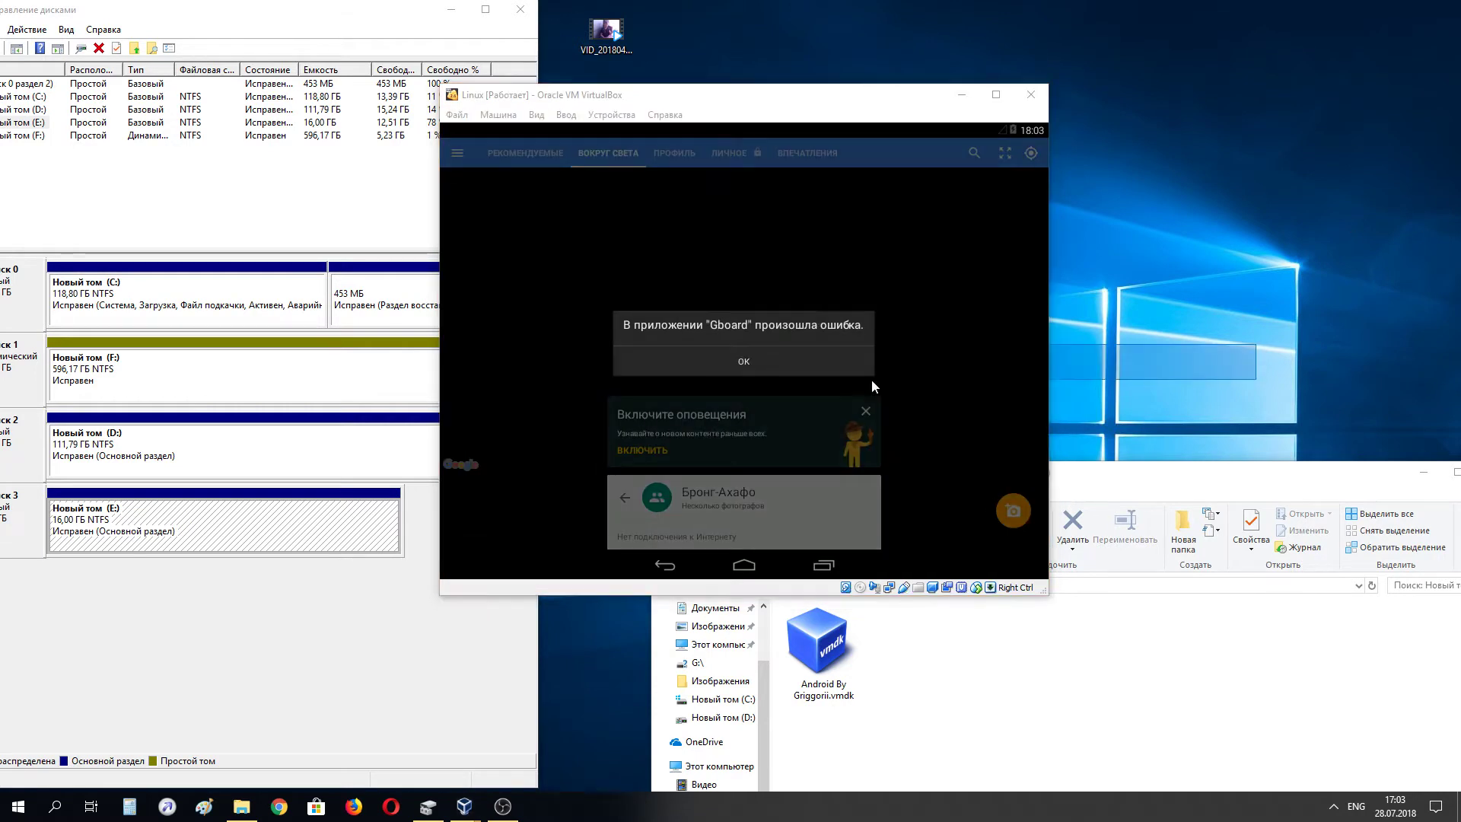
{"action": "left_click", "coordinate": [743, 362]}
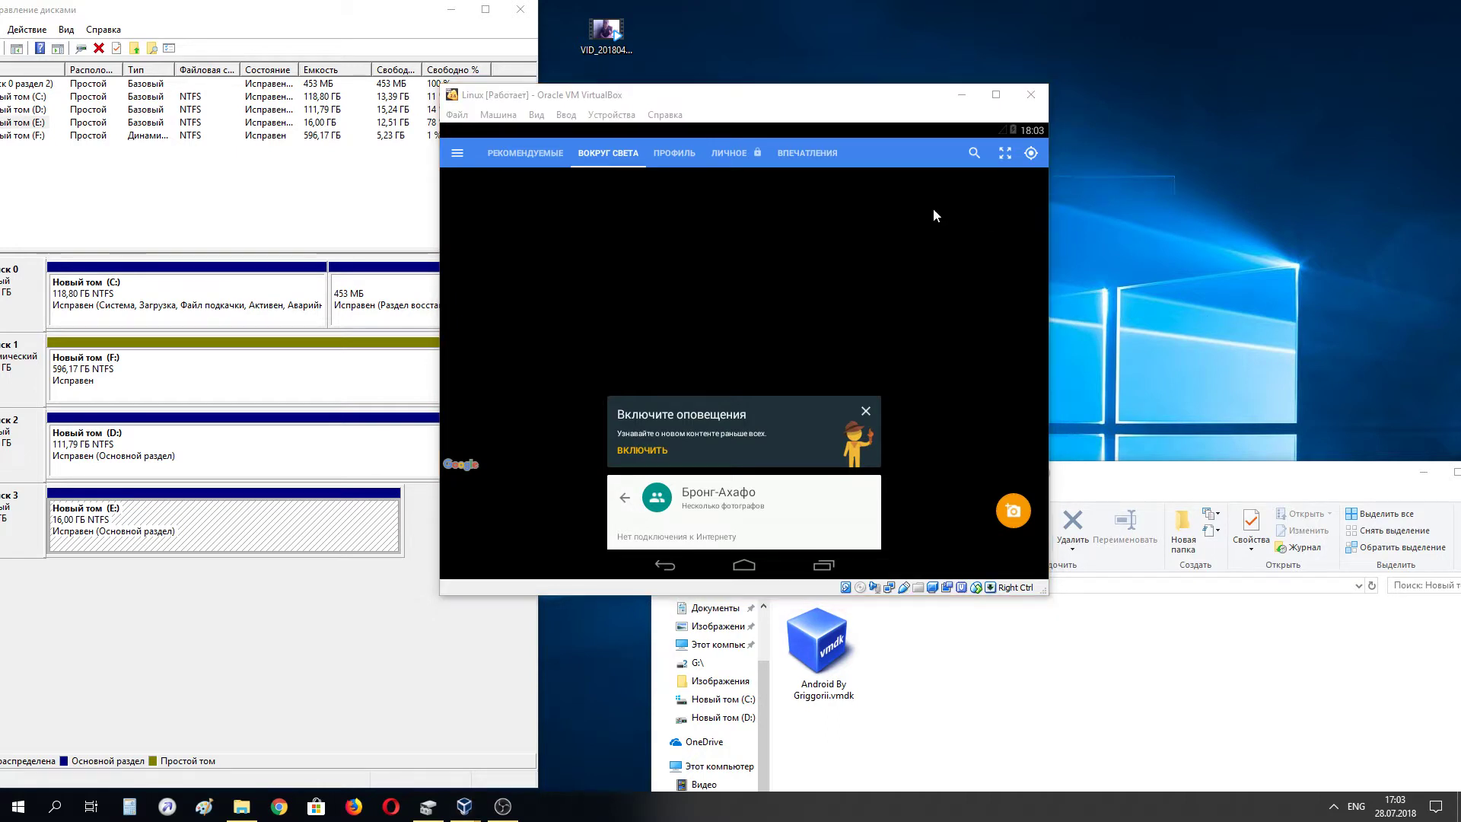
- View the Личное section, return to Вокруг света and dismiss the Gboard error
{"action": "left_click", "coordinate": [728, 154]}
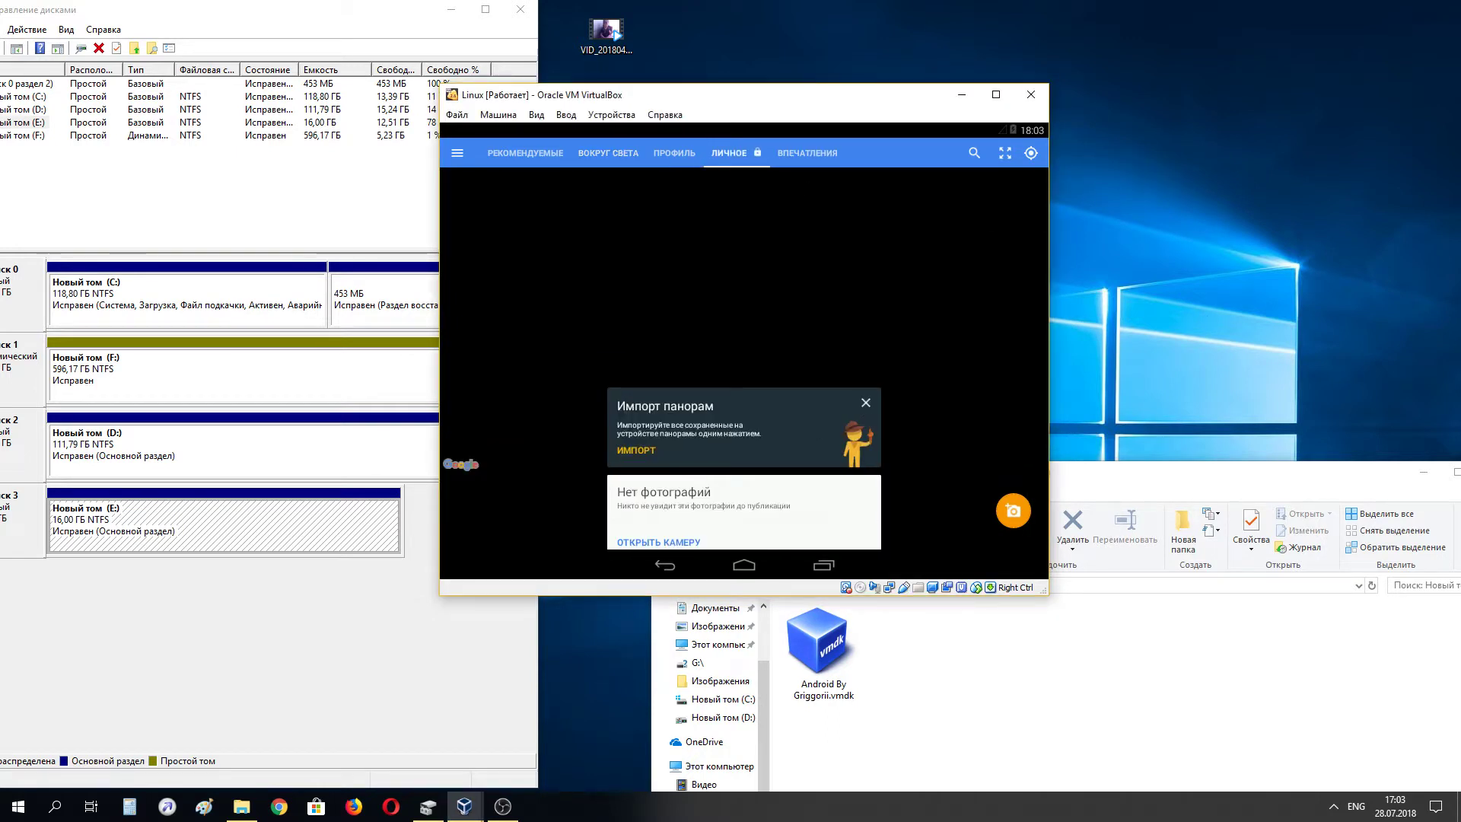
{"action": "left_click_drag", "start_coordinate": [1217, 213], "coordinate": [590, 155]}
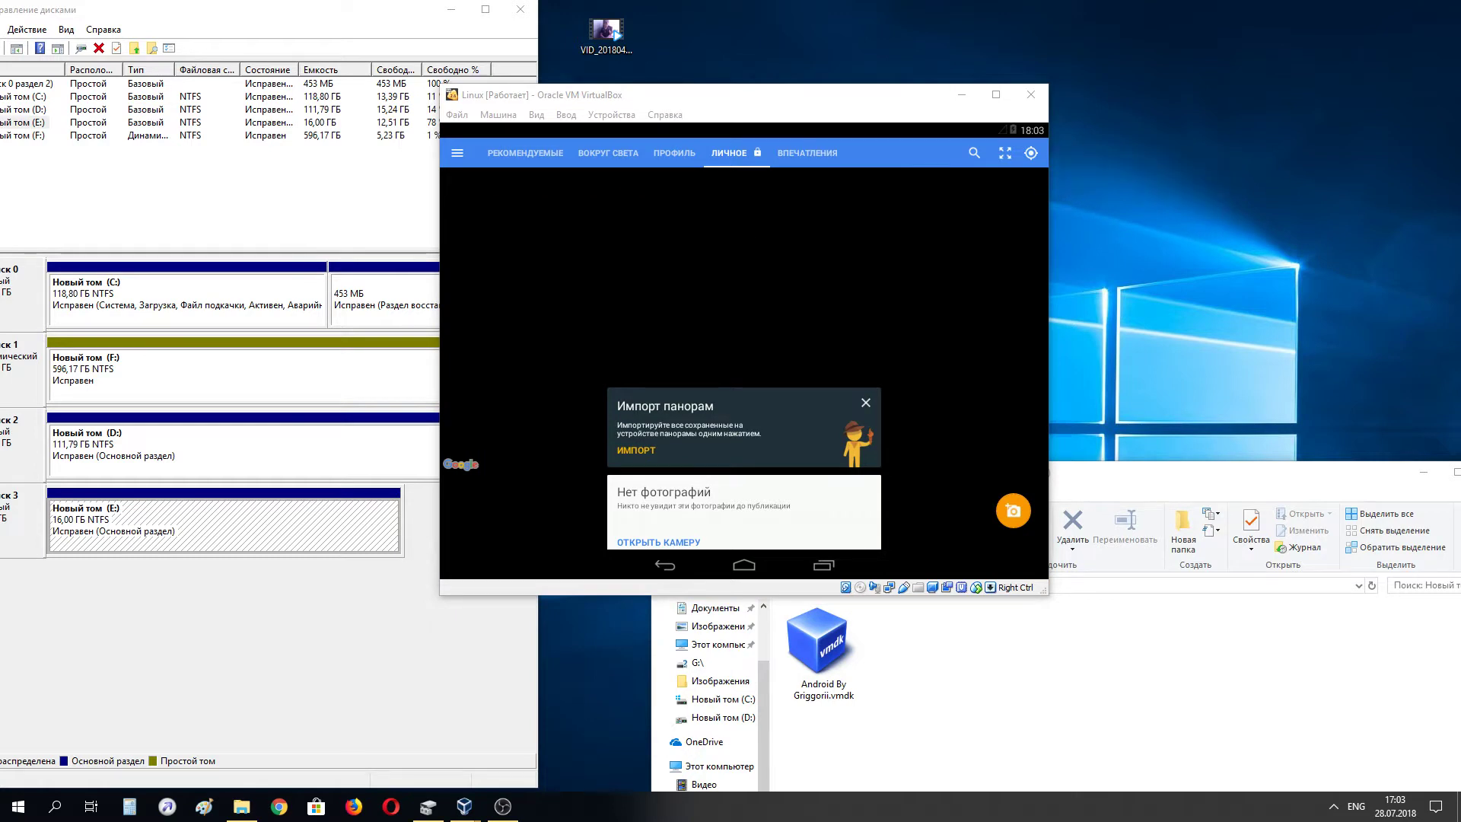
{"action": "left_click", "coordinate": [608, 154]}
{"action": "left_click_drag", "start_coordinate": [1135, 175], "coordinate": [977, 149]}
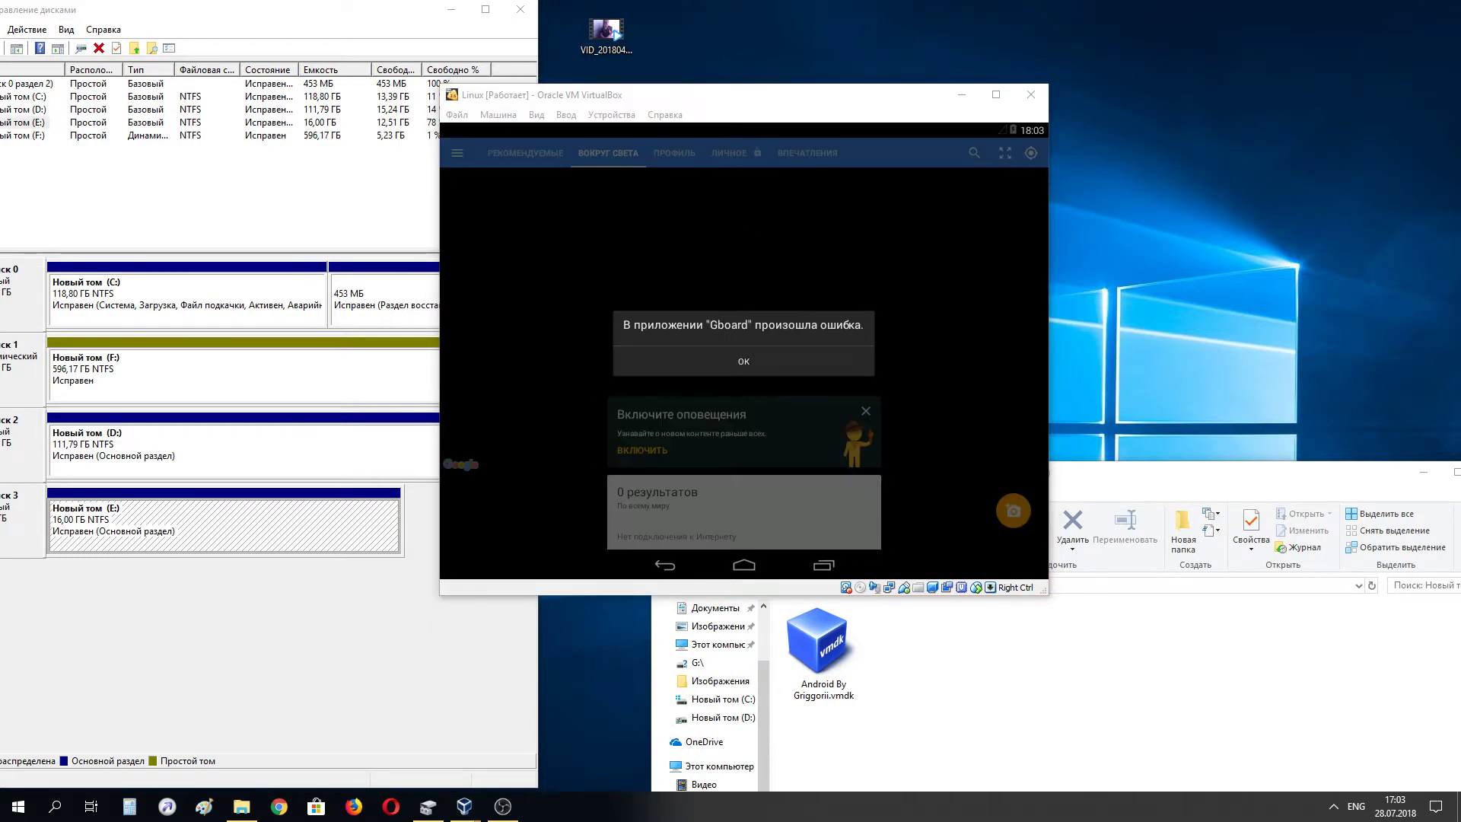
{"action": "left_click_drag", "start_coordinate": [1360, 335], "coordinate": [791, 363]}
{"action": "left_click", "coordinate": [789, 362]}
- Reopen the Street View place search, choose the suggestion Sene and dismiss the Gboard error
{"action": "left_click_drag", "start_coordinate": [1236, 222], "coordinate": [973, 153]}
{"action": "left_click", "coordinate": [973, 154]}
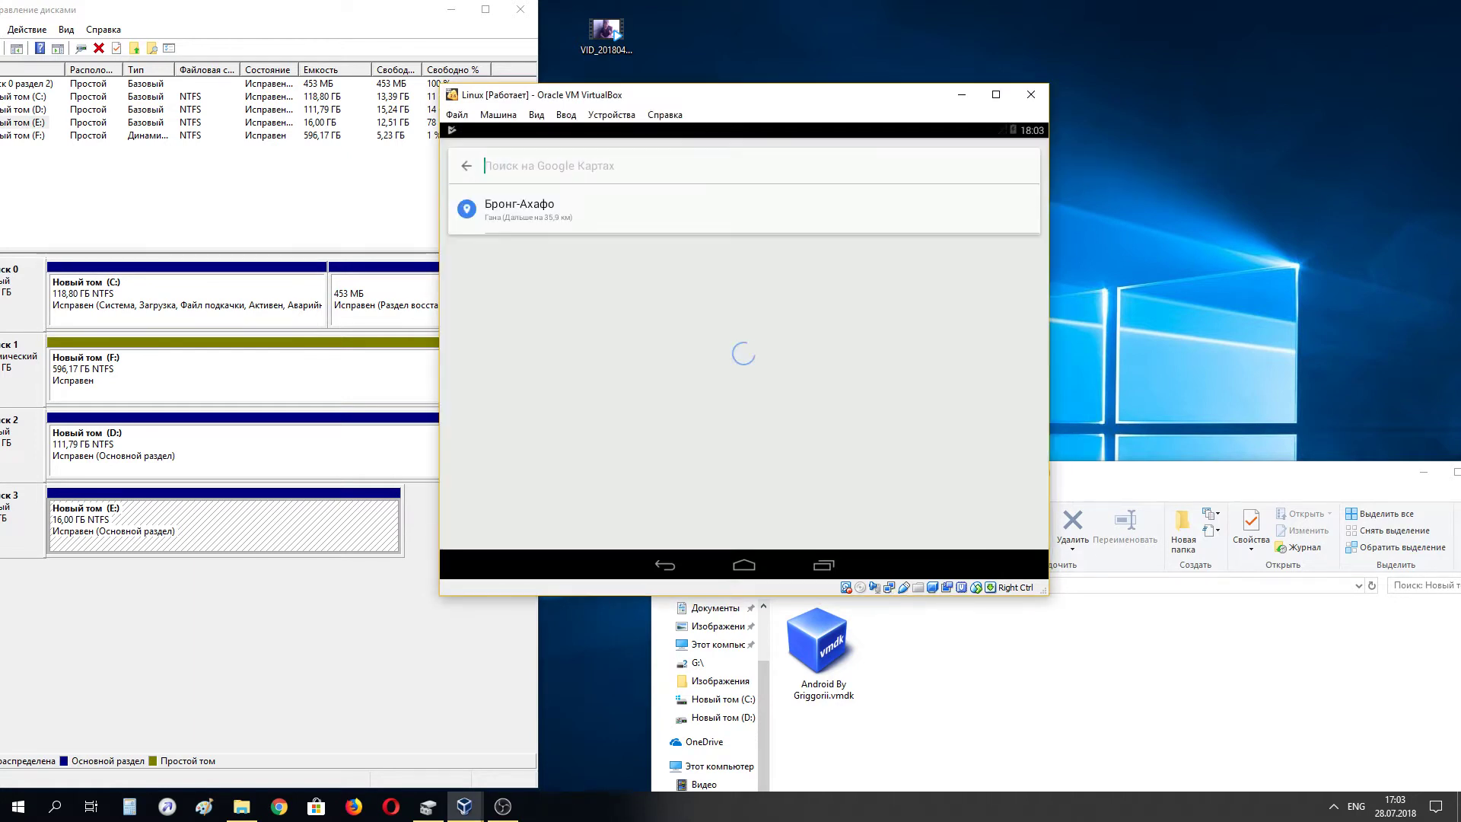
{"action": "left_click_drag", "start_coordinate": [1284, 242], "coordinate": [633, 263]}
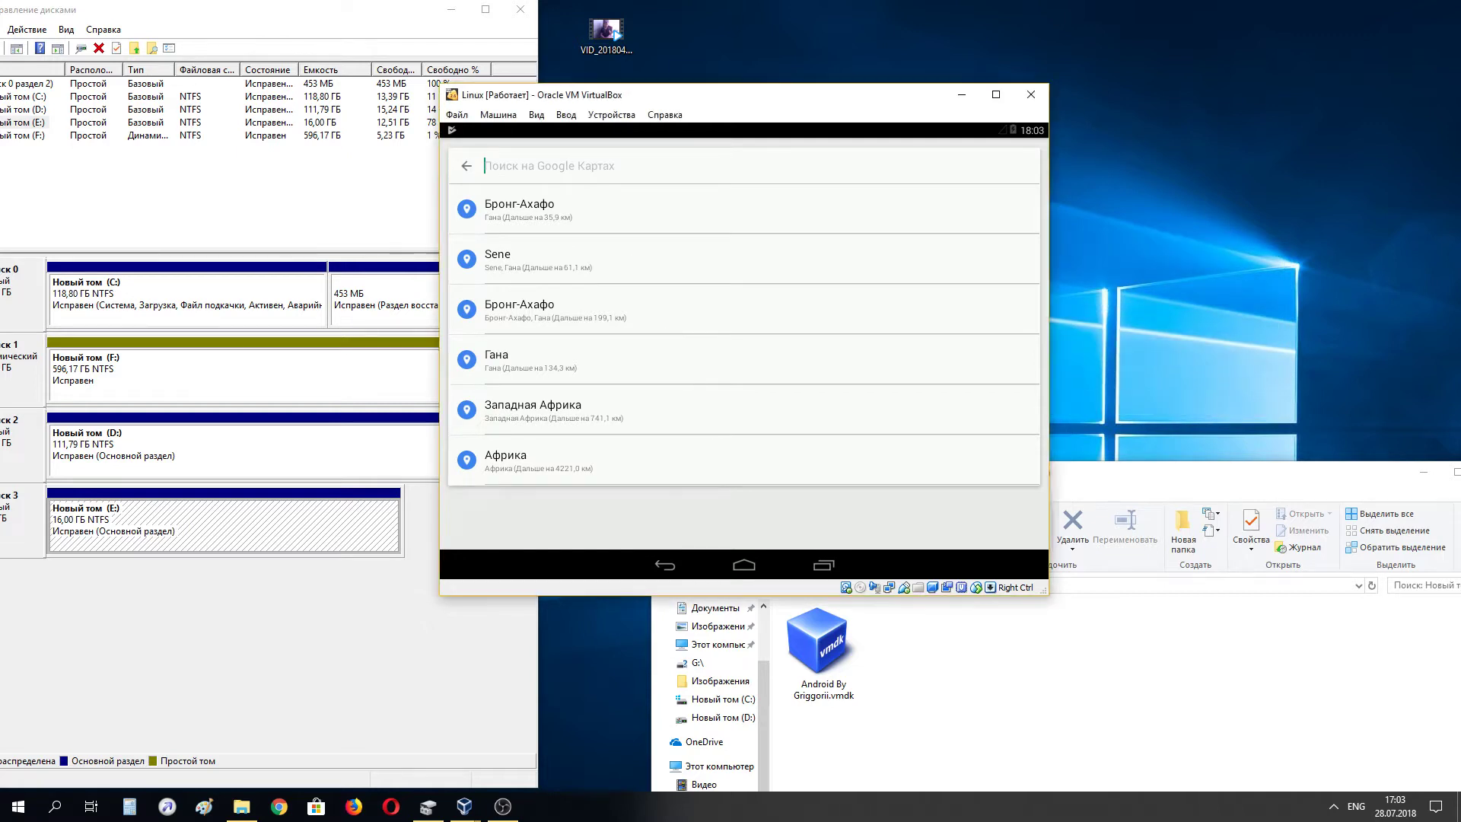
{"action": "left_click", "coordinate": [633, 262]}
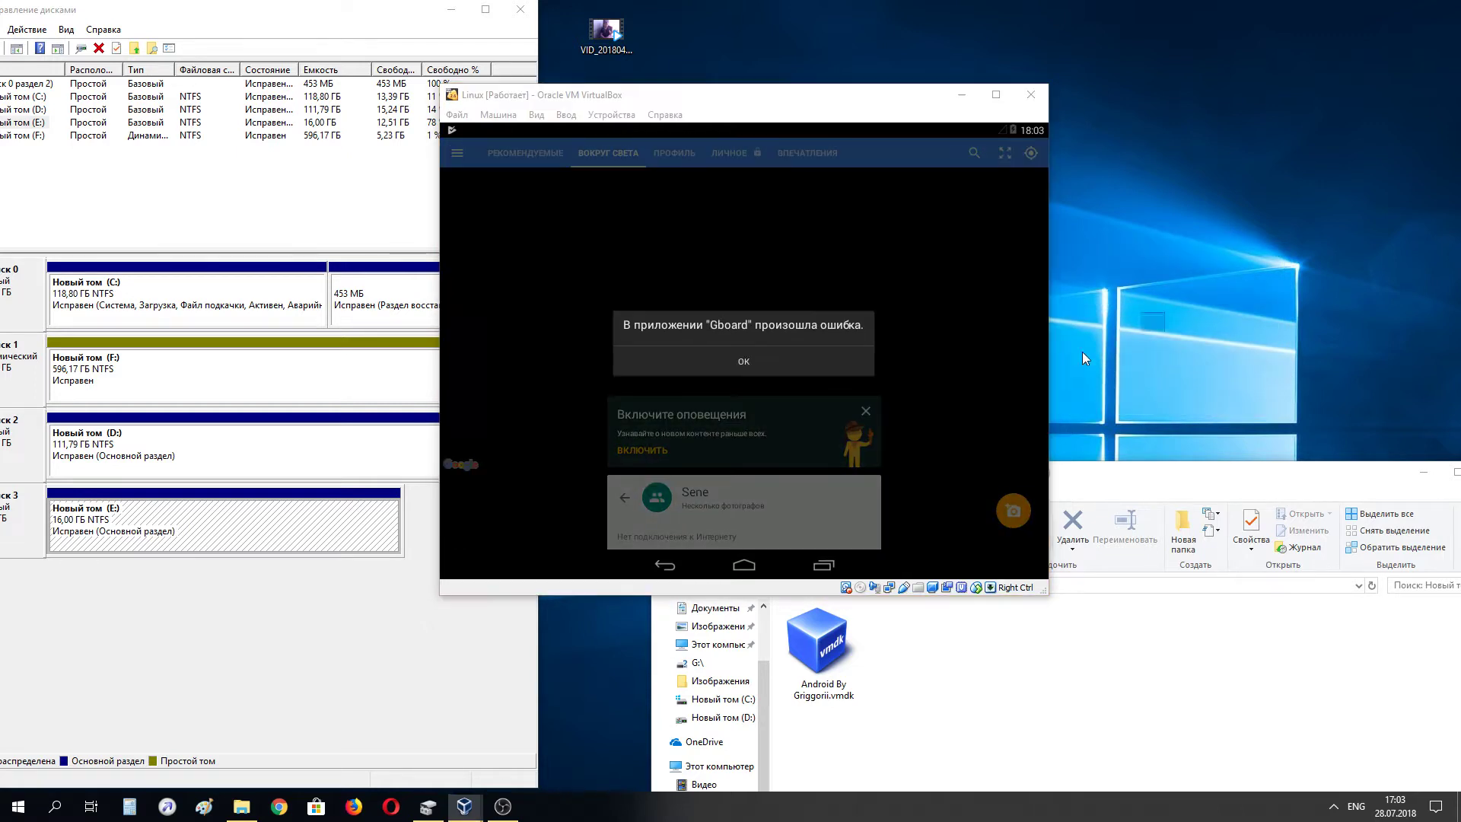
{"action": "left_click", "coordinate": [796, 363]}
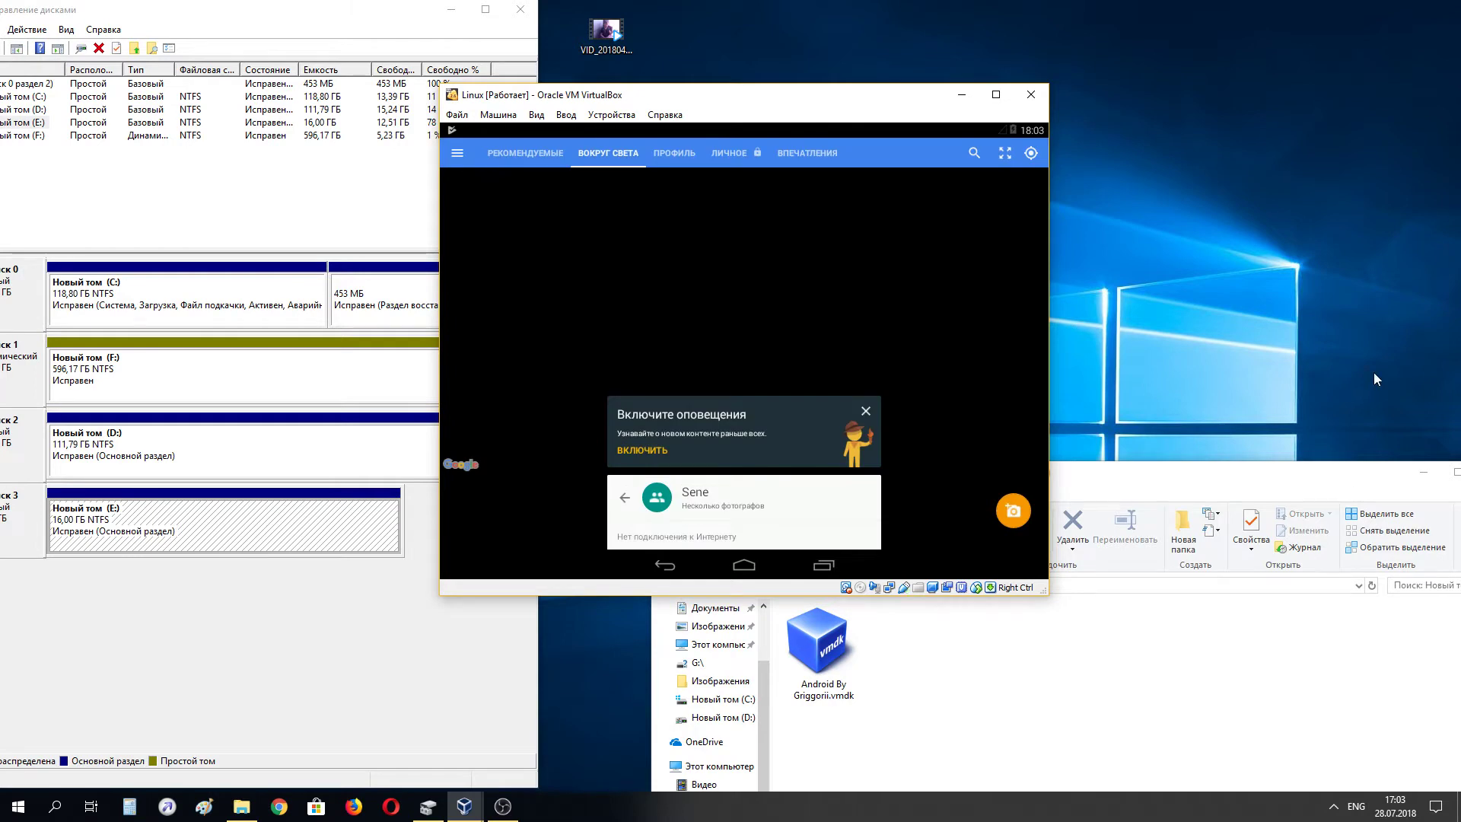
- Close the notifications prompt, switch to the Рекомендуемые section and try to open the recommended collections card
{"action": "left_click_drag", "start_coordinate": [1370, 371], "coordinate": [879, 510]}
{"action": "left_click", "coordinate": [867, 411]}
{"action": "left_click_drag", "start_coordinate": [1245, 340], "coordinate": [517, 152]}
{"action": "left_click", "coordinate": [517, 152]}
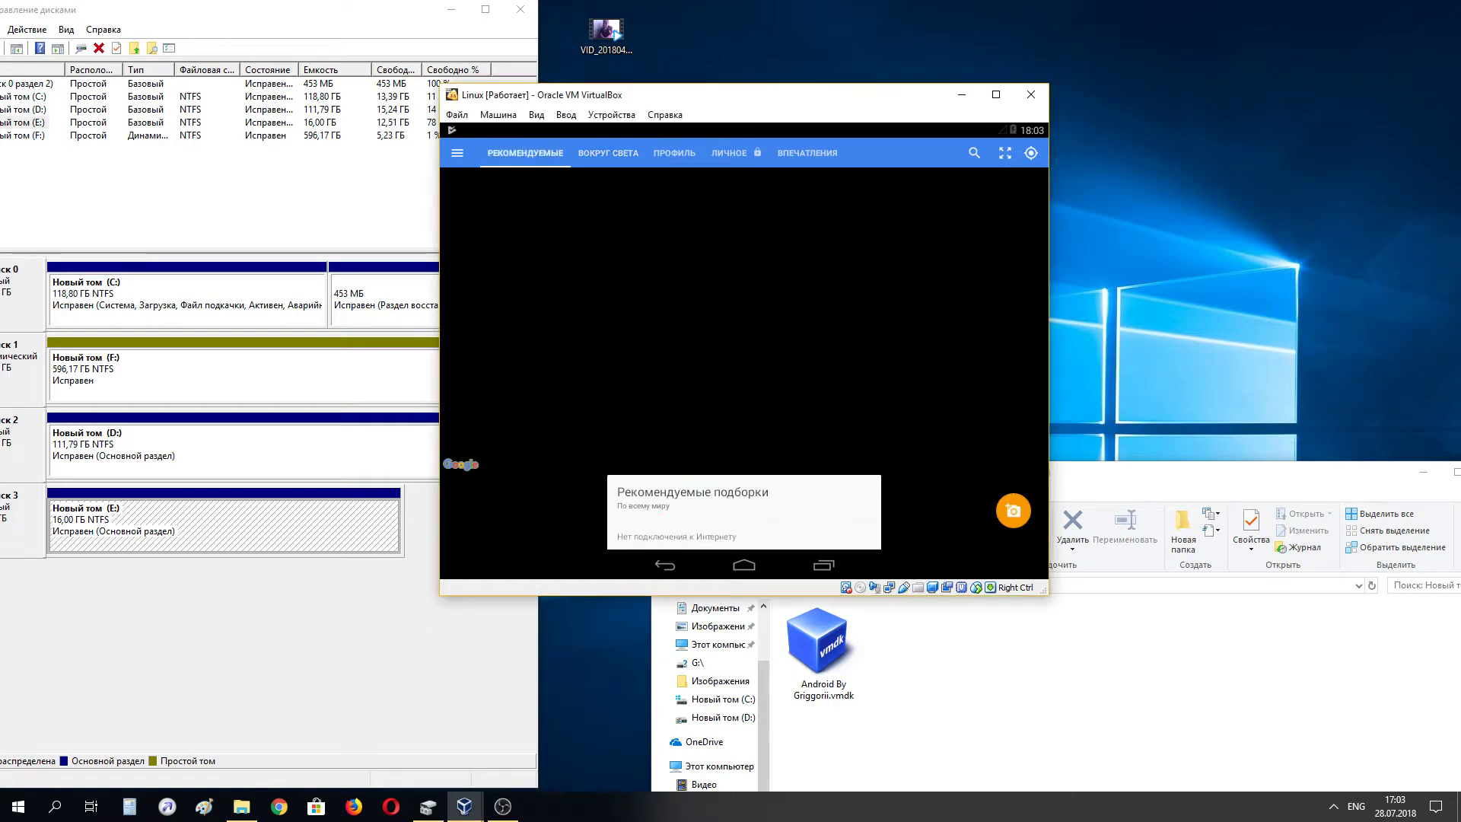
{"action": "left_click_drag", "start_coordinate": [1294, 304], "coordinate": [635, 512]}
{"action": "left_click", "coordinate": [636, 513]}
{"action": "left_click_drag", "start_coordinate": [1245, 273], "coordinate": [1055, 437]}
{"action": "left_click_drag", "start_coordinate": [1216, 337], "coordinate": [637, 551]}
- Open the recent apps overview, dismiss the Gboard error and remove Street View from it
{"action": "left_click_drag", "start_coordinate": [765, 546], "coordinate": [824, 565]}
{"action": "left_click", "coordinate": [824, 565]}
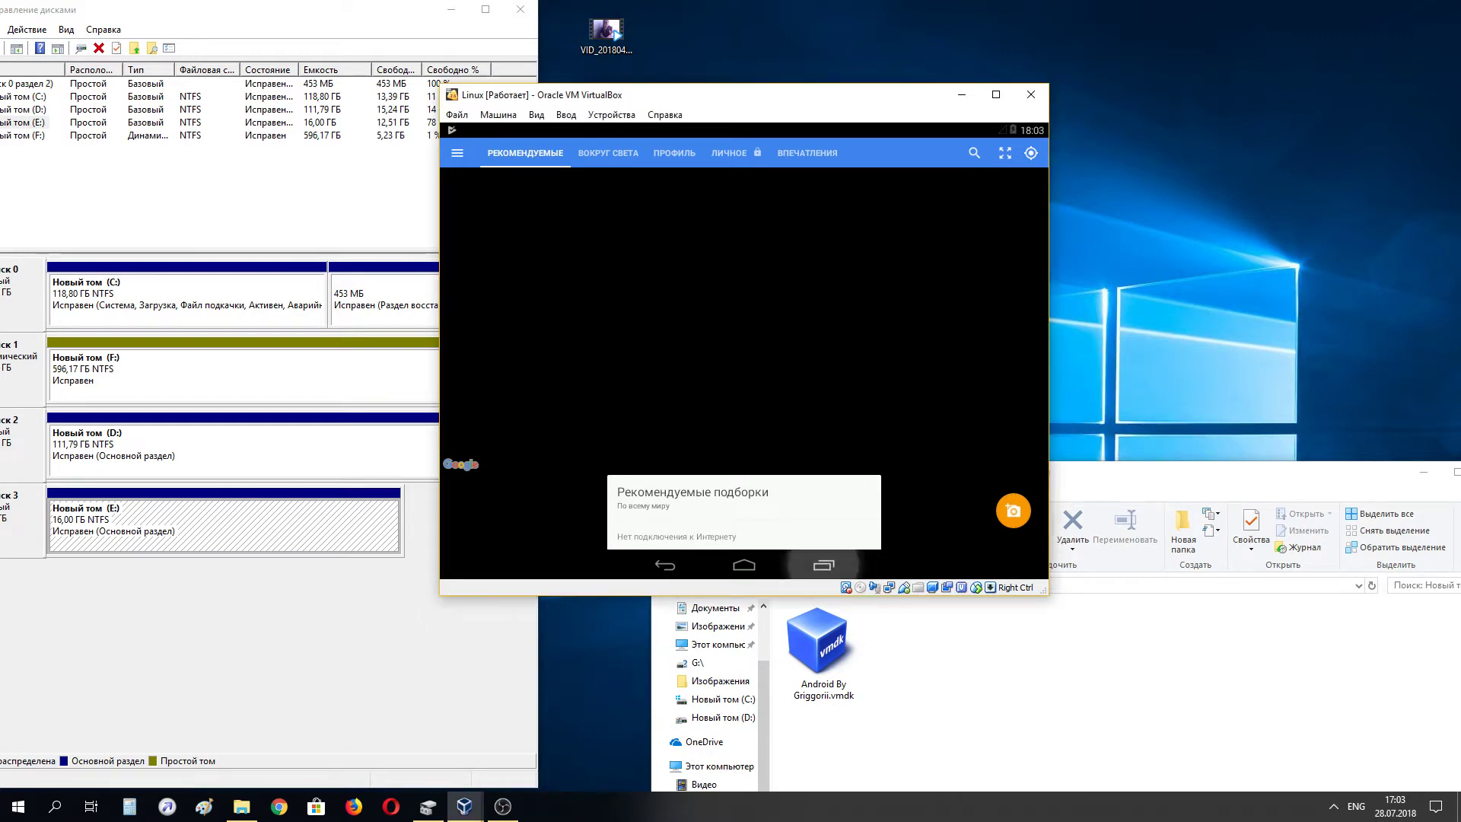
{"action": "left_click_drag", "start_coordinate": [1202, 282], "coordinate": [937, 340]}
{"action": "left_click", "coordinate": [797, 362]}
{"action": "left_click", "coordinate": [937, 340]}
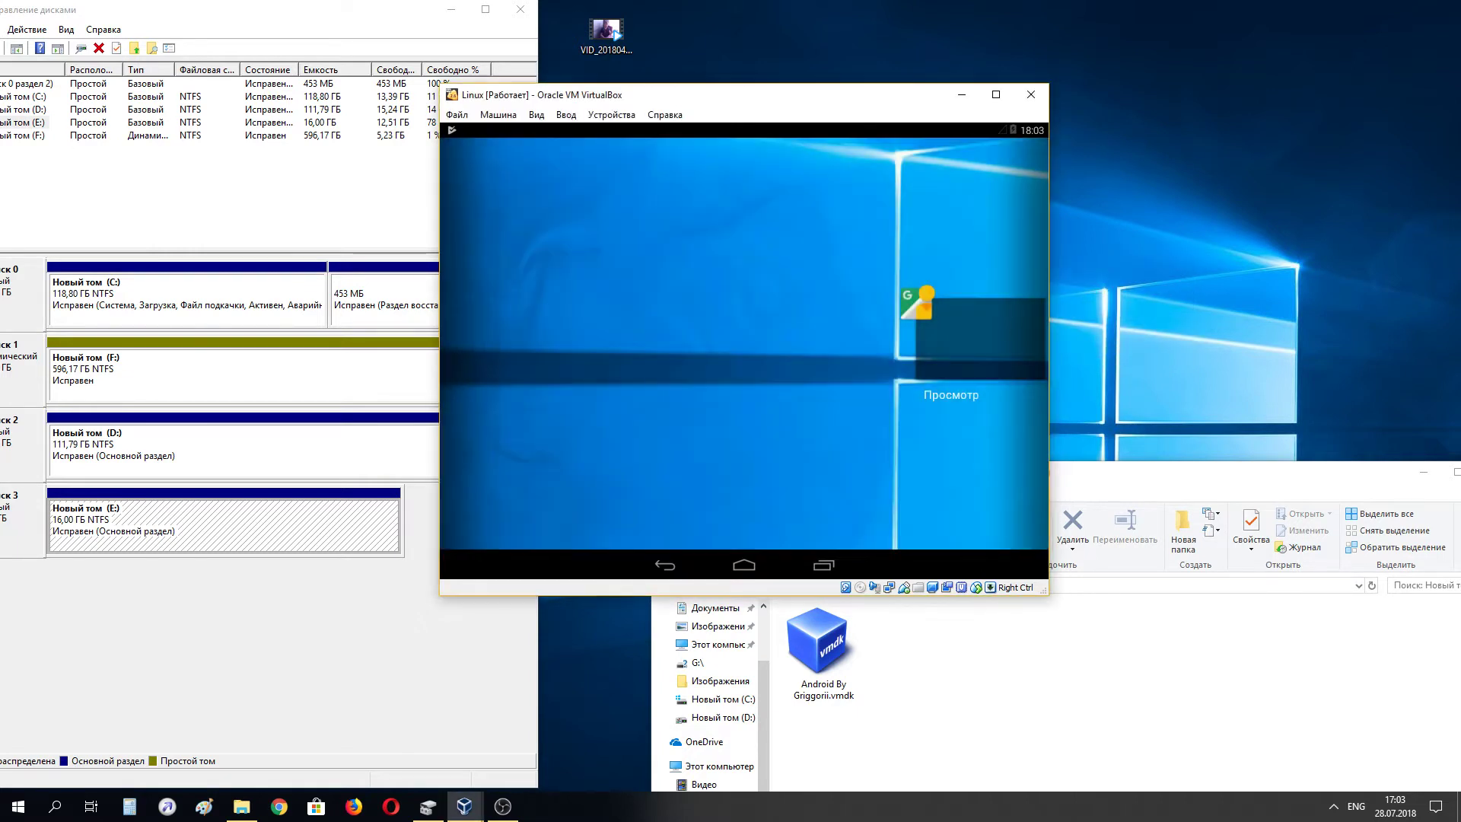
{"action": "left_click_drag", "start_coordinate": [1225, 260], "coordinate": [604, 350]}
- Launch the Терминал app from the app list and move the virtual machine window slightly down
{"action": "left_click_drag", "start_coordinate": [1268, 271], "coordinate": [1003, 314]}
{"action": "left_click", "coordinate": [997, 304]}
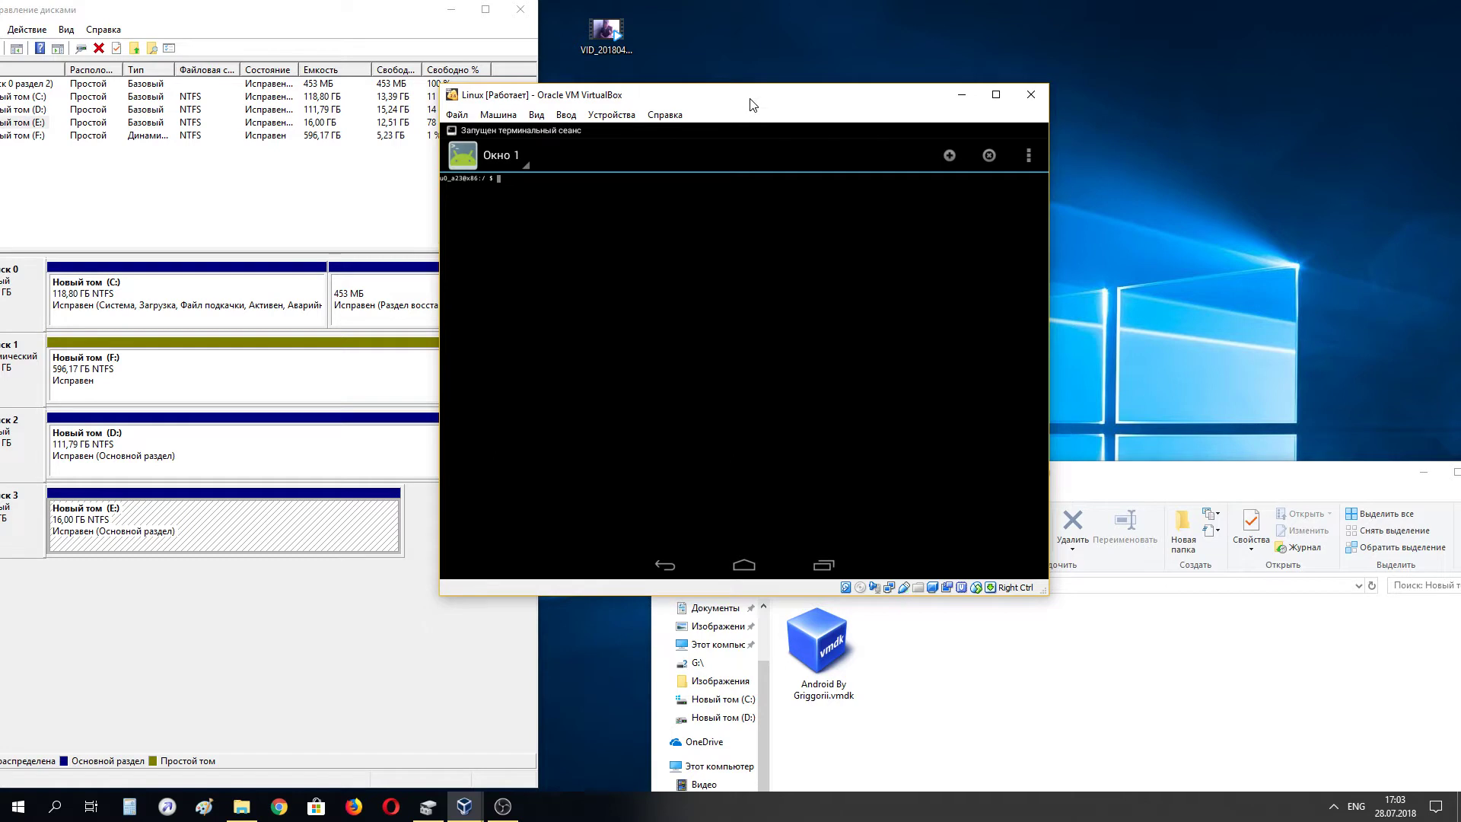
{"action": "left_click_drag", "start_coordinate": [750, 104], "coordinate": [757, 126]}
- Toggle the on-screen keyboard with the terminal's Экранная клавиатура option
{"action": "left_click_drag", "start_coordinate": [1170, 331], "coordinate": [1031, 183]}
{"action": "left_click", "coordinate": [1032, 183]}
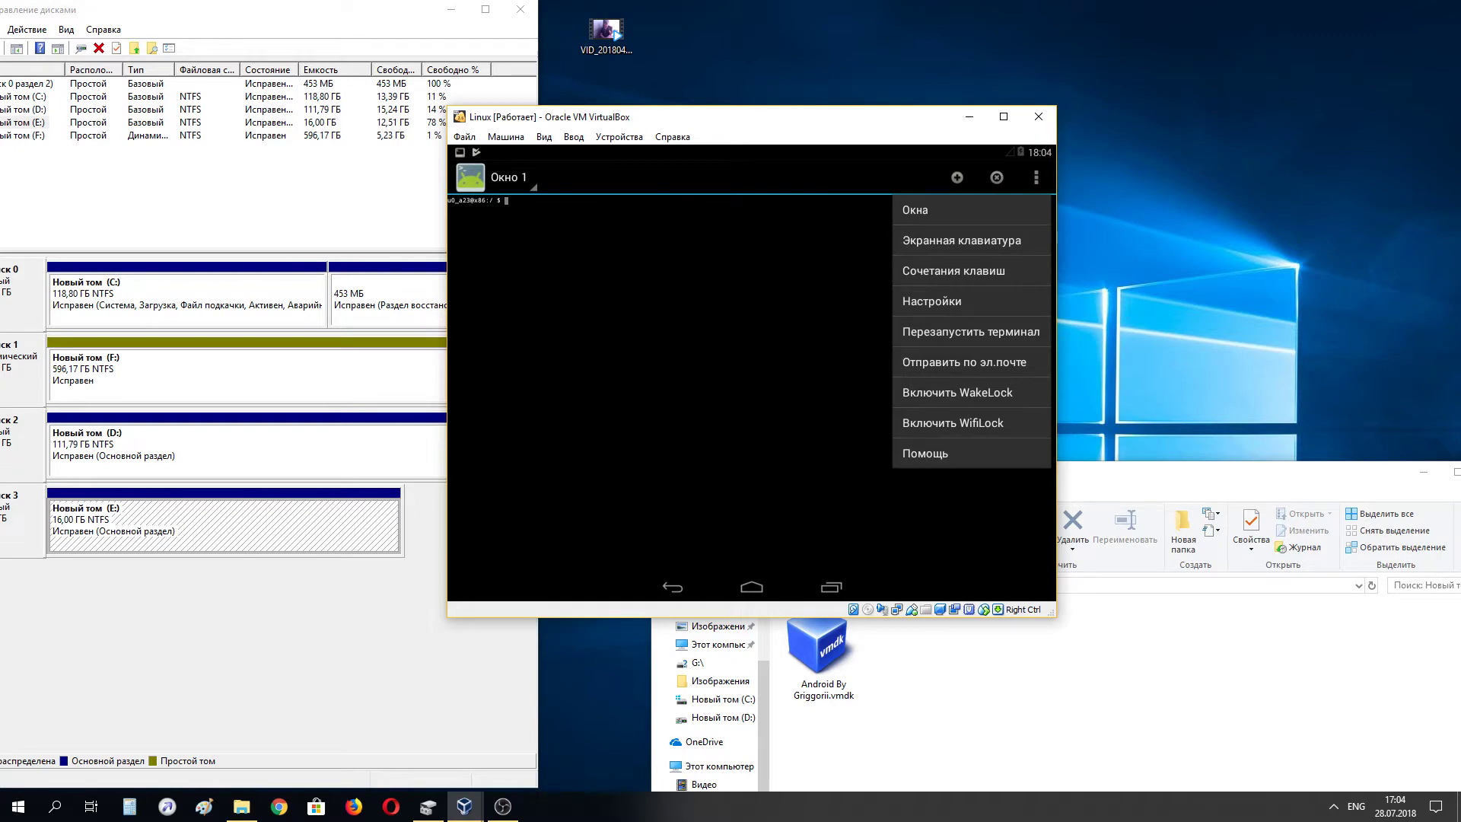
{"action": "left_click_drag", "start_coordinate": [1205, 233], "coordinate": [1022, 239]}
{"action": "left_click", "coordinate": [1022, 239]}
{"action": "left_click", "coordinate": [1140, 178]}
- Open the terminal's settings (Настройки) from its options list
{"action": "left_click", "coordinate": [1037, 177]}
{"action": "left_click", "coordinate": [1206, 334]}
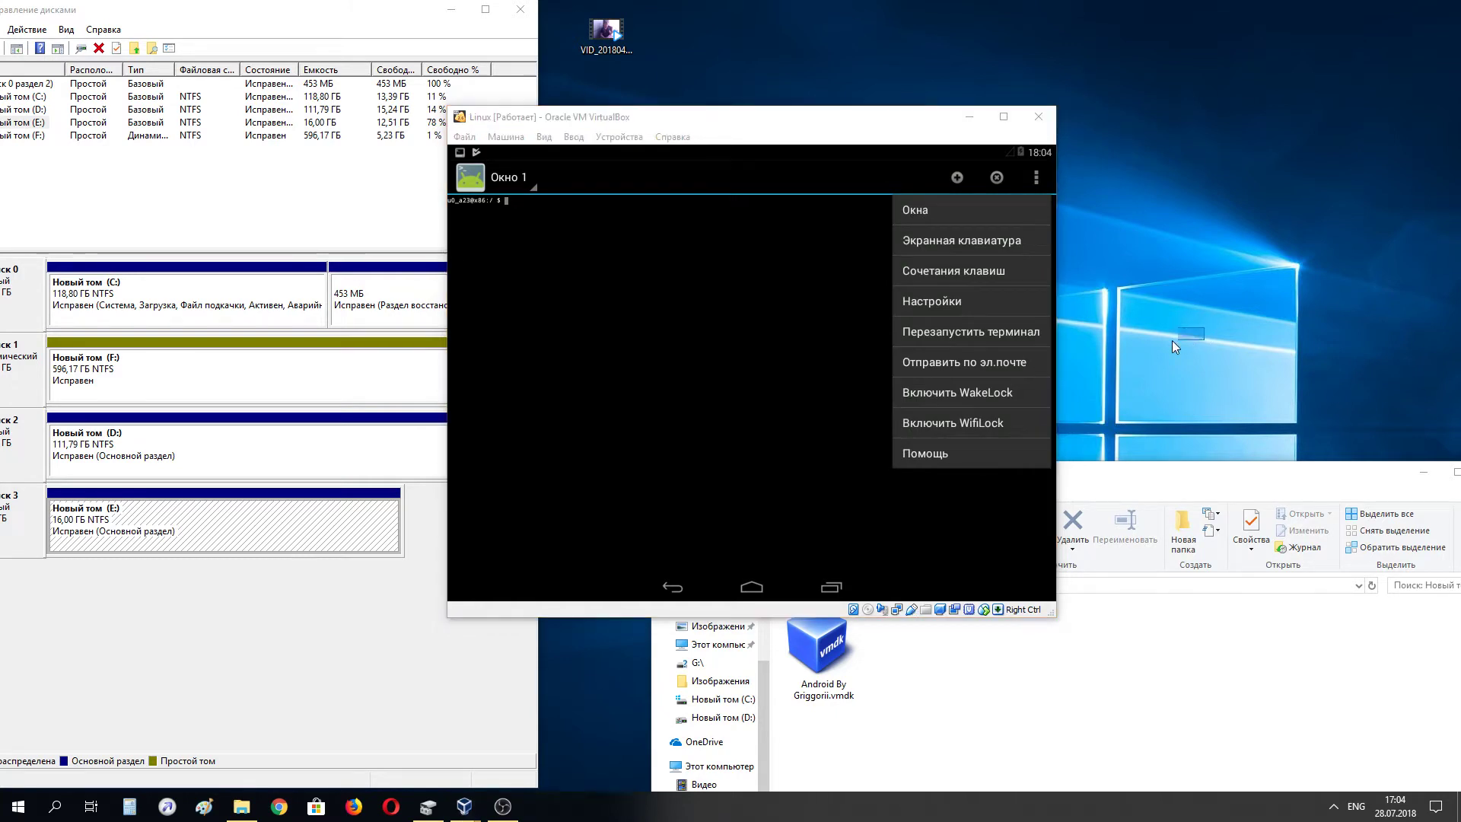
{"action": "left_click", "coordinate": [989, 305]}
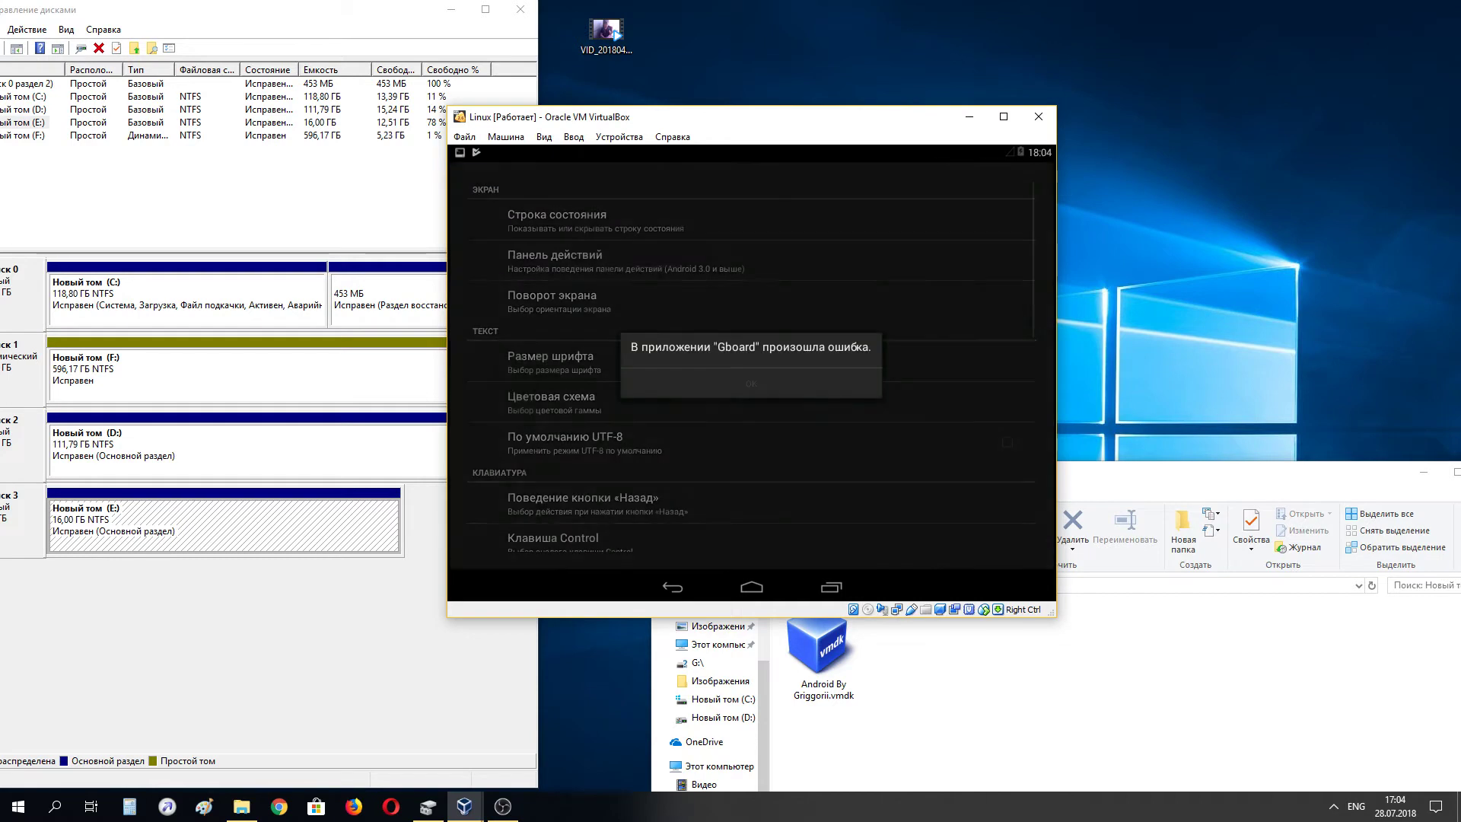
- Dismiss the Gboard error and look through the terminal's settings down to the end of the Командная оболочка section
{"action": "left_click", "coordinate": [791, 389]}
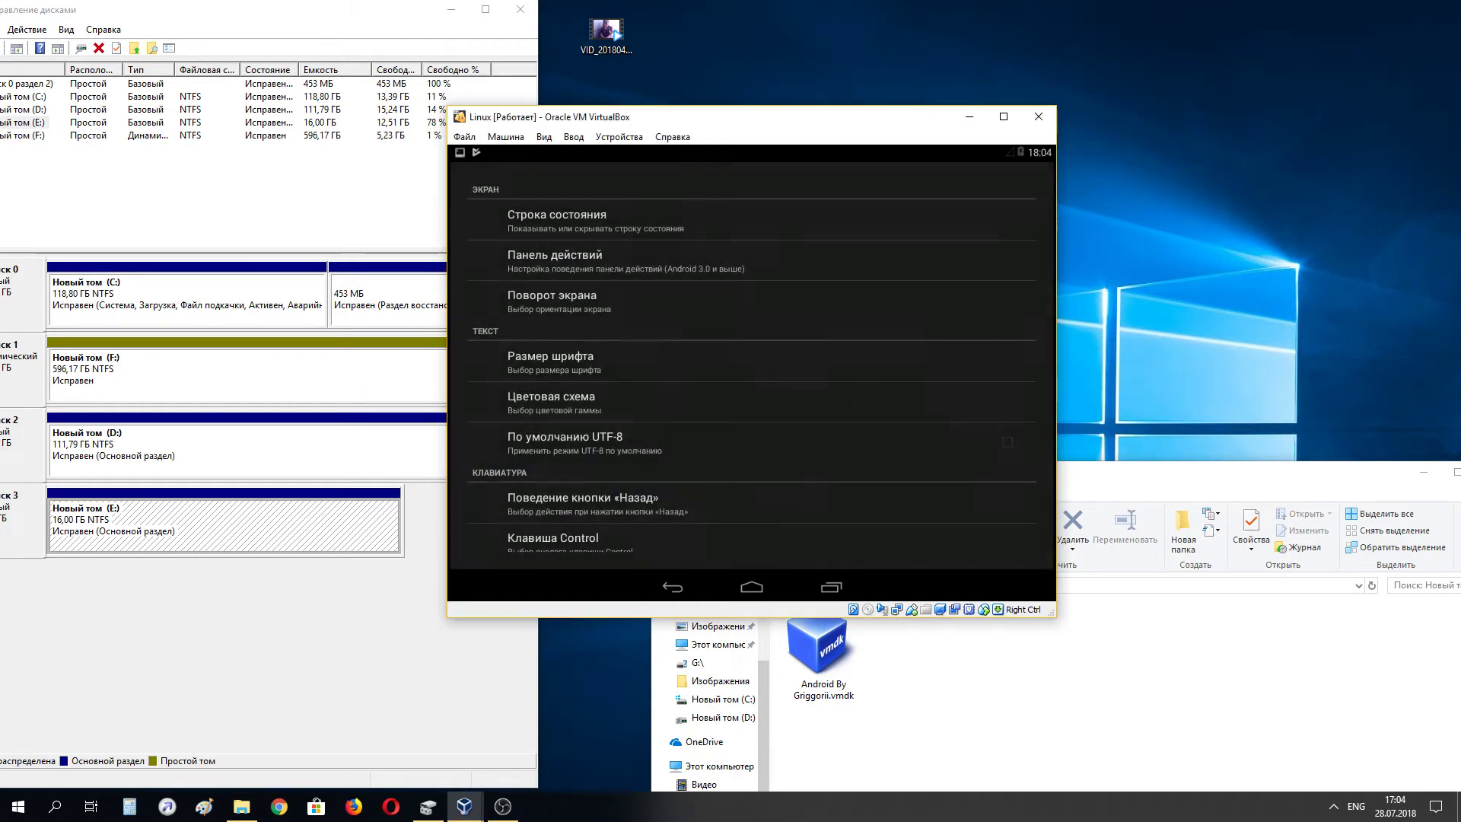
{"action": "left_click", "coordinate": [1199, 219]}
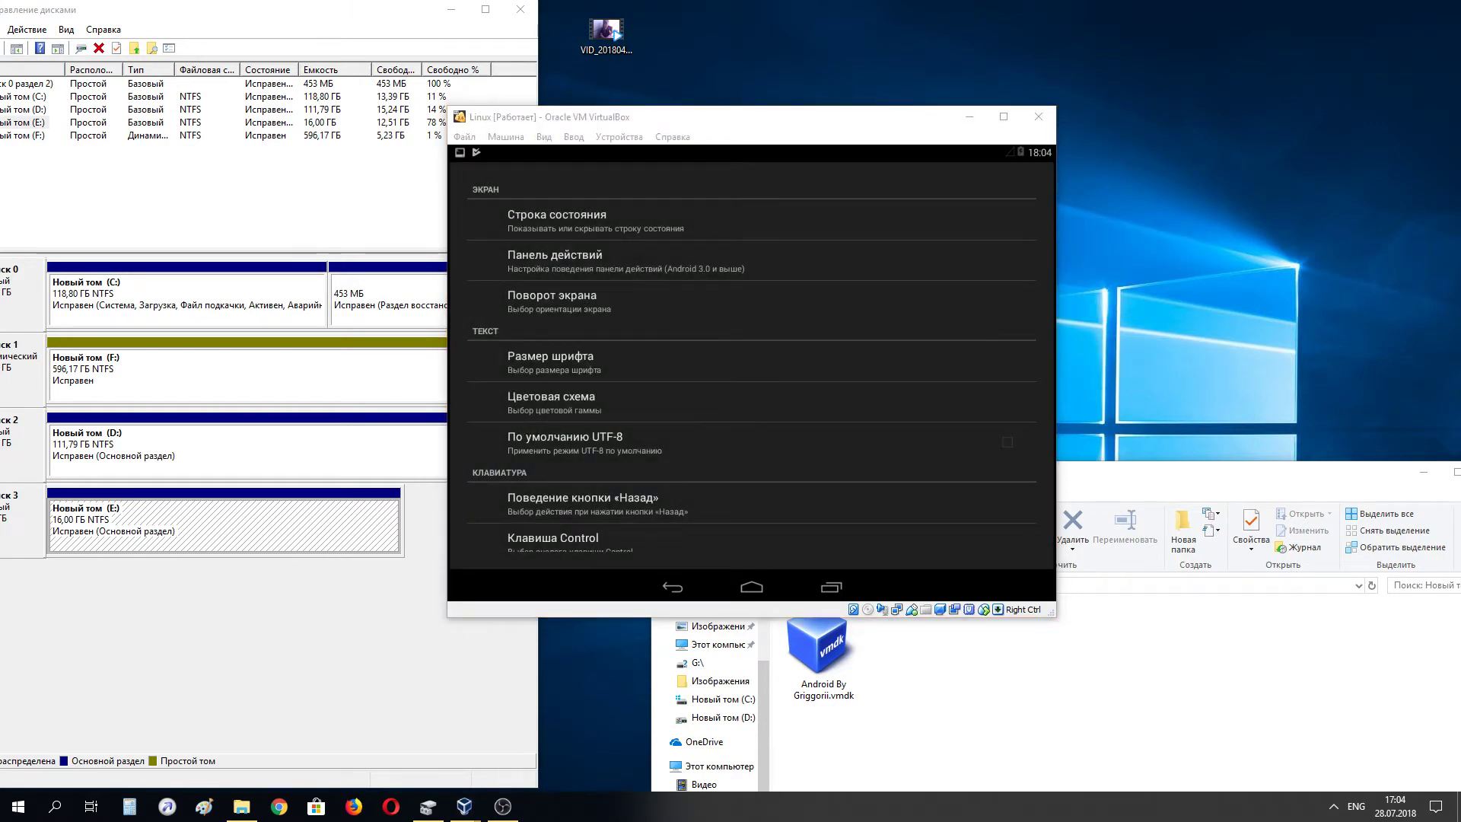
{"action": "left_click", "coordinate": [1049, 228]}
{"action": "scroll", "coordinate": [752, 365], "scroll_direction": "down", "scroll_amount": 5}
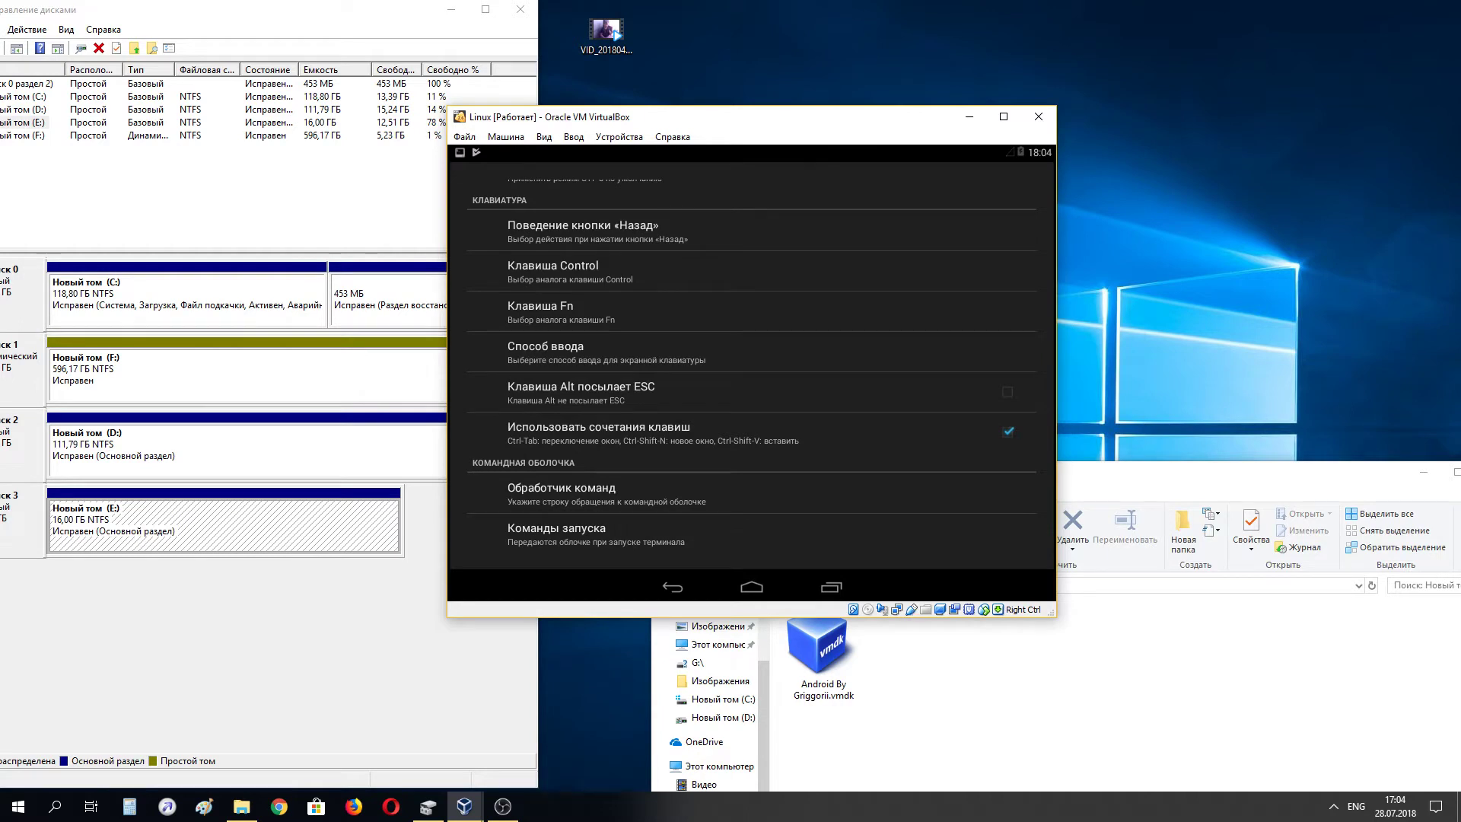
{"action": "scroll", "coordinate": [752, 366], "scroll_direction": "down", "scroll_amount": 5}
{"action": "left_click_drag", "start_coordinate": [1301, 306], "coordinate": [994, 531]}
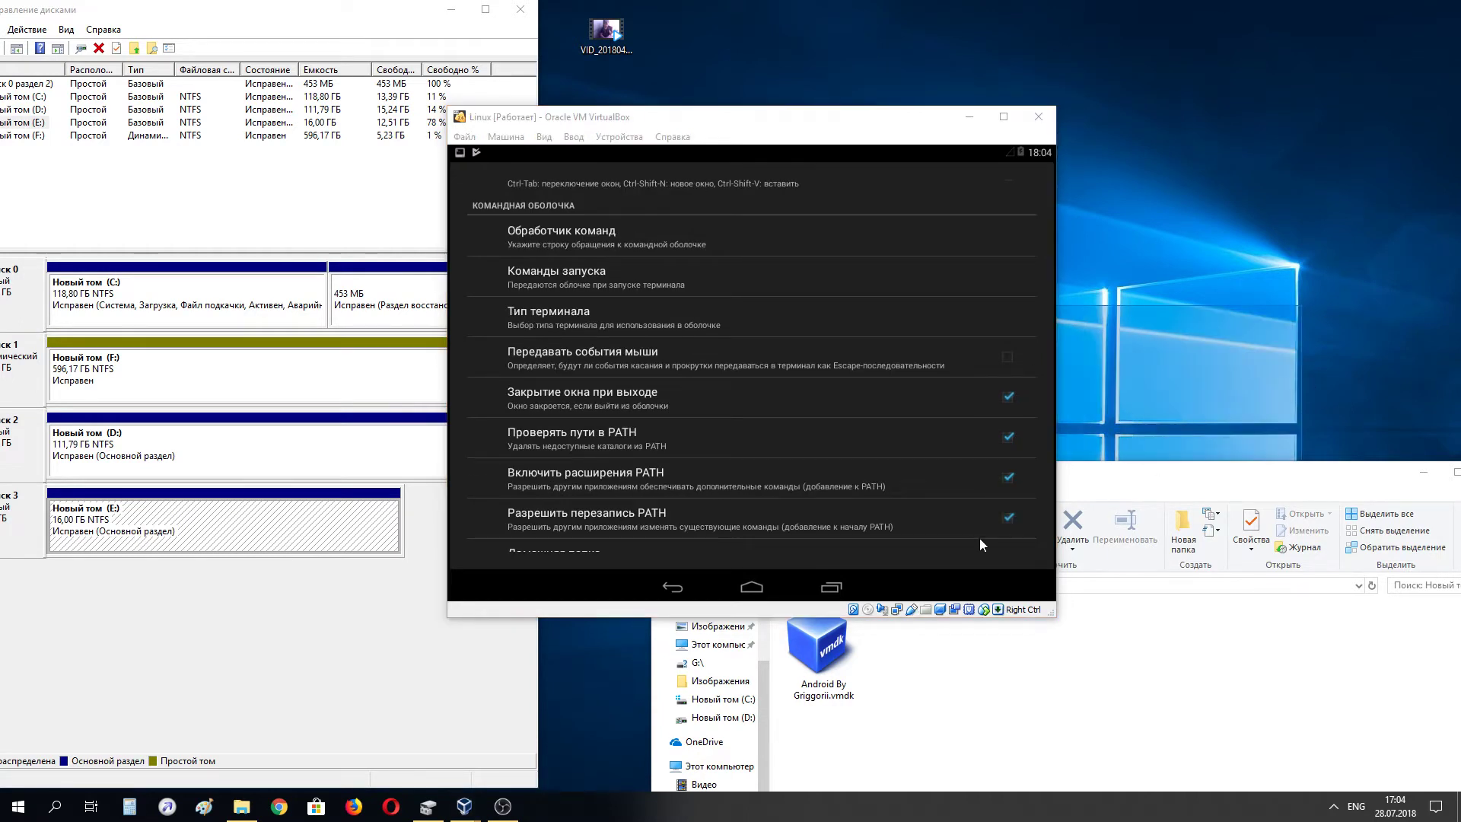
{"action": "scroll", "coordinate": [994, 532], "scroll_direction": "down", "scroll_amount": 2}
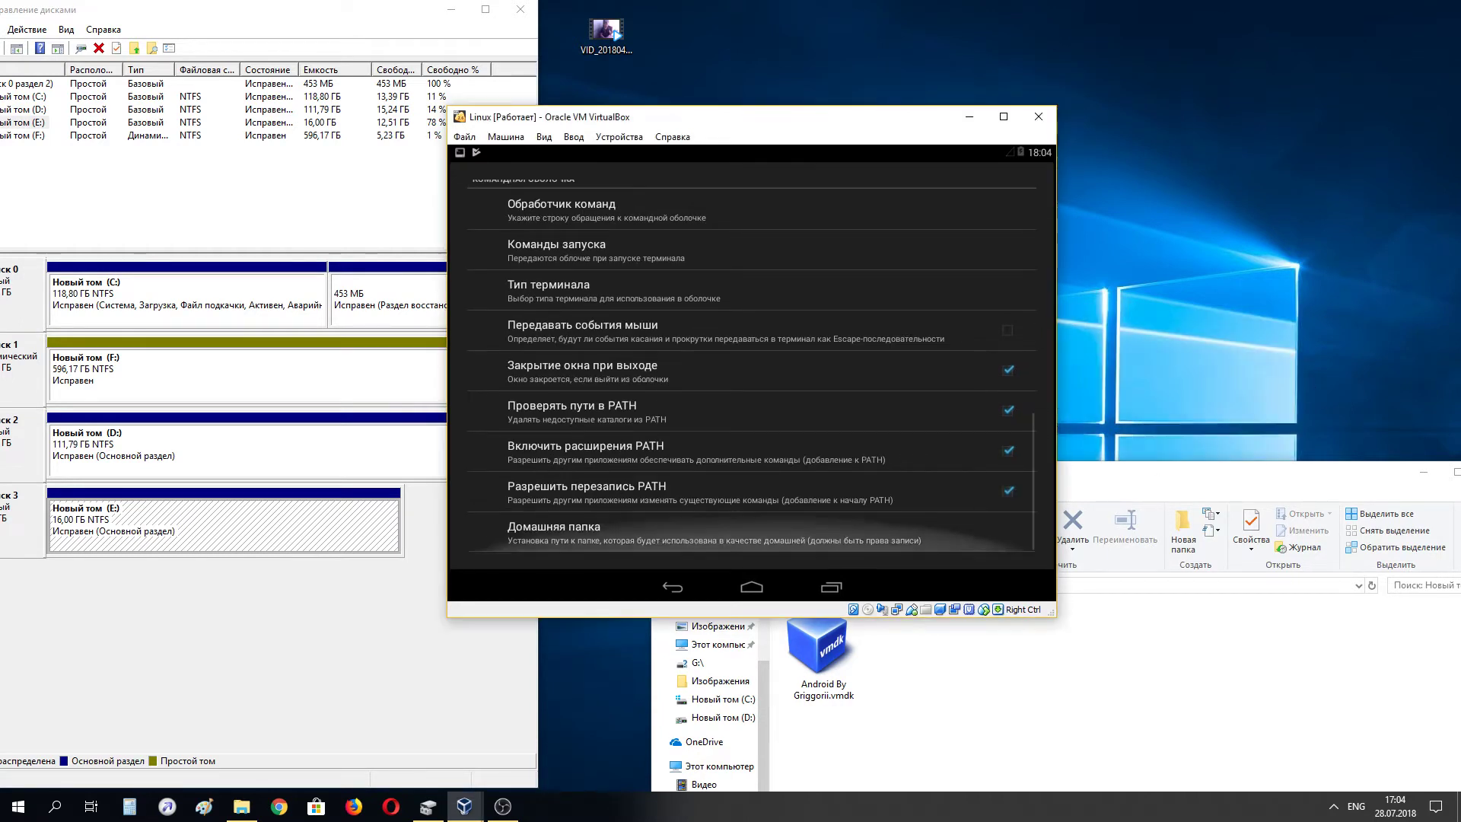
- View the terminal's Домашняя папка setting, dismissing the Gboard error, accept it as is and return to the home screen
{"action": "left_click", "coordinate": [811, 517]}
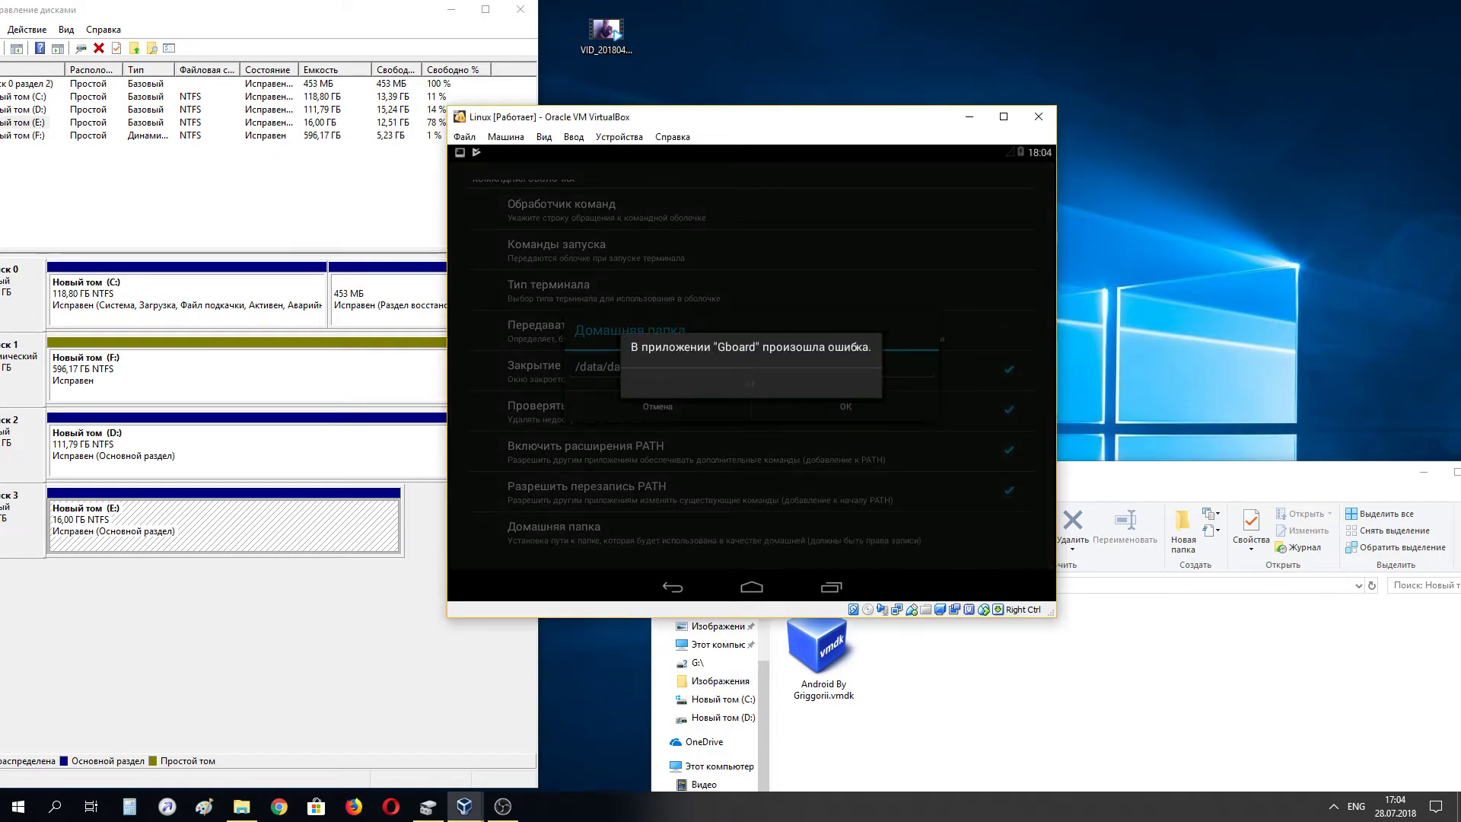
{"action": "left_click", "coordinate": [823, 383]}
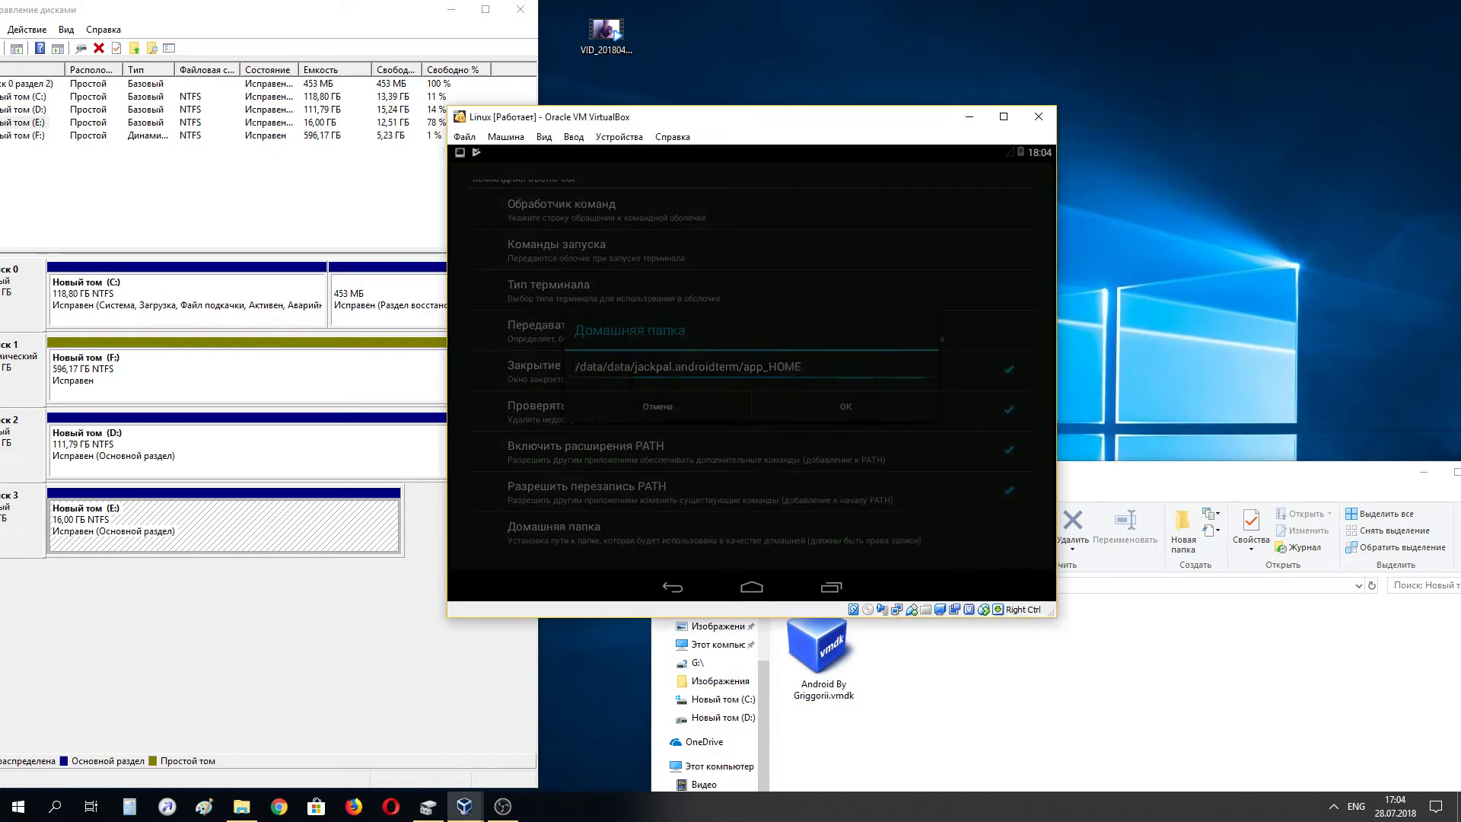
{"action": "left_click", "coordinate": [924, 415]}
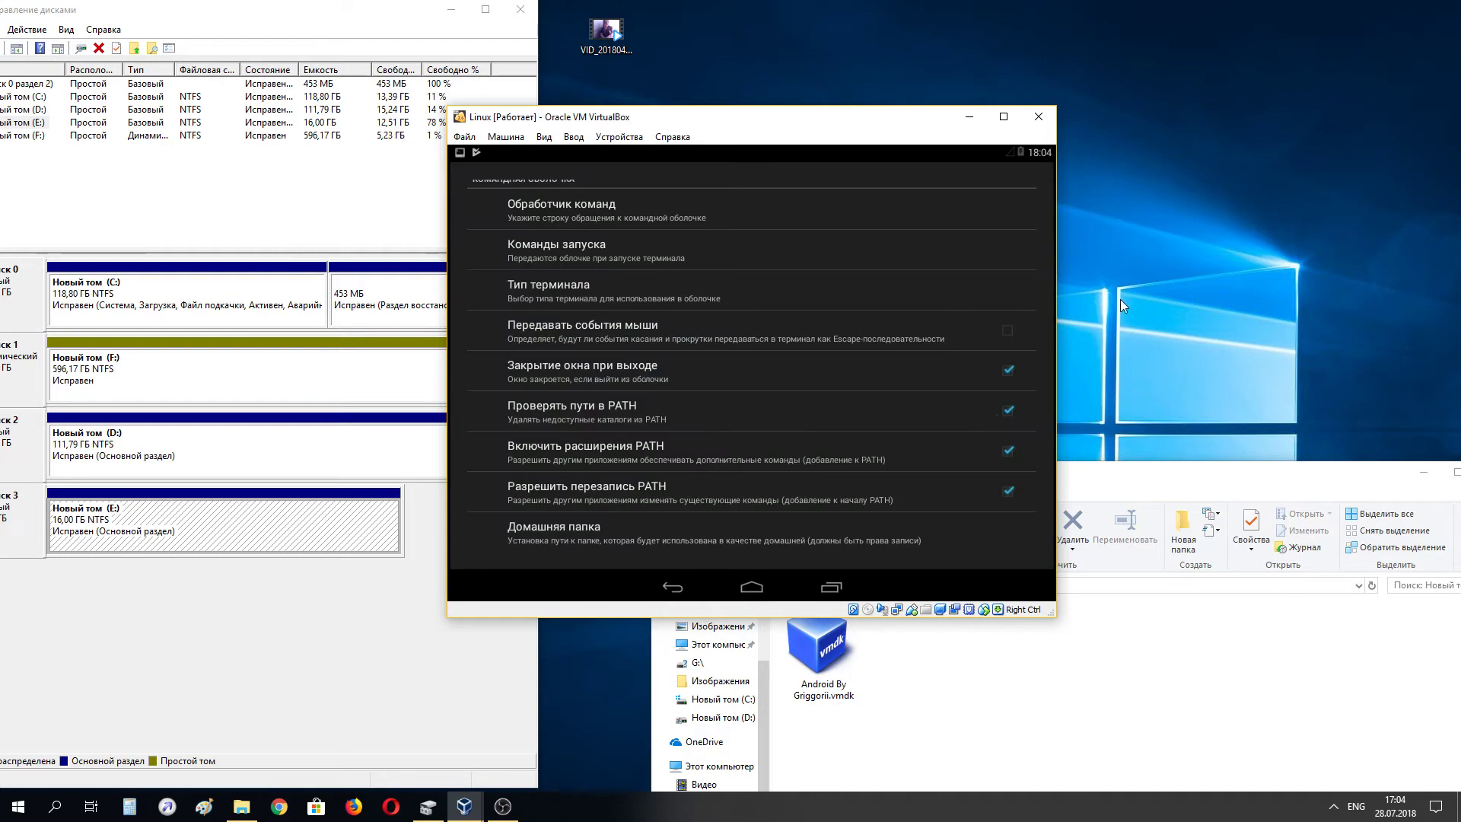
{"action": "left_click", "coordinate": [749, 584]}
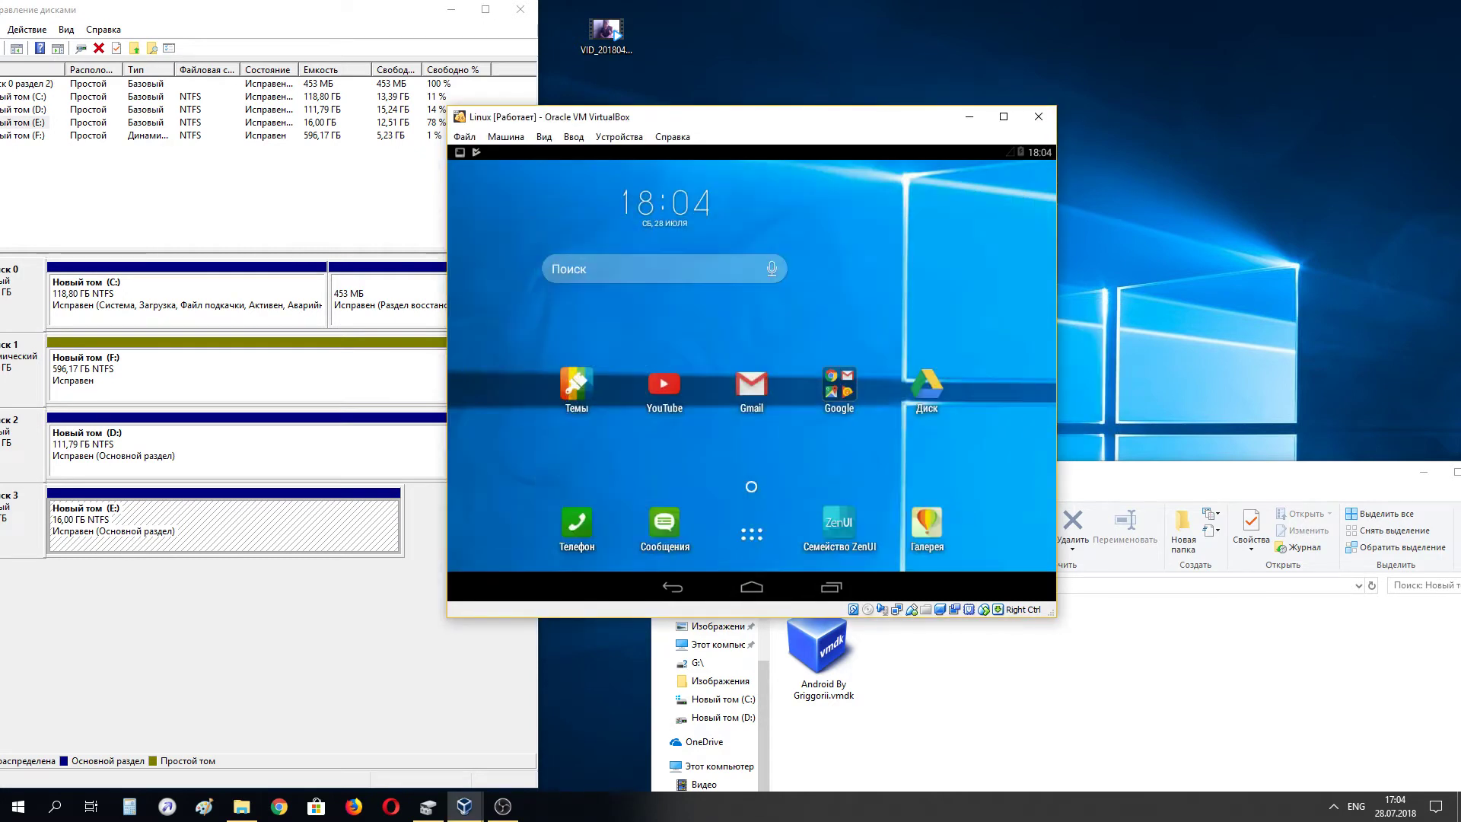
- Open the home screen's search, dismiss the Gboard error and refresh the Аналитический поиск section
{"action": "left_click", "coordinate": [1154, 241]}
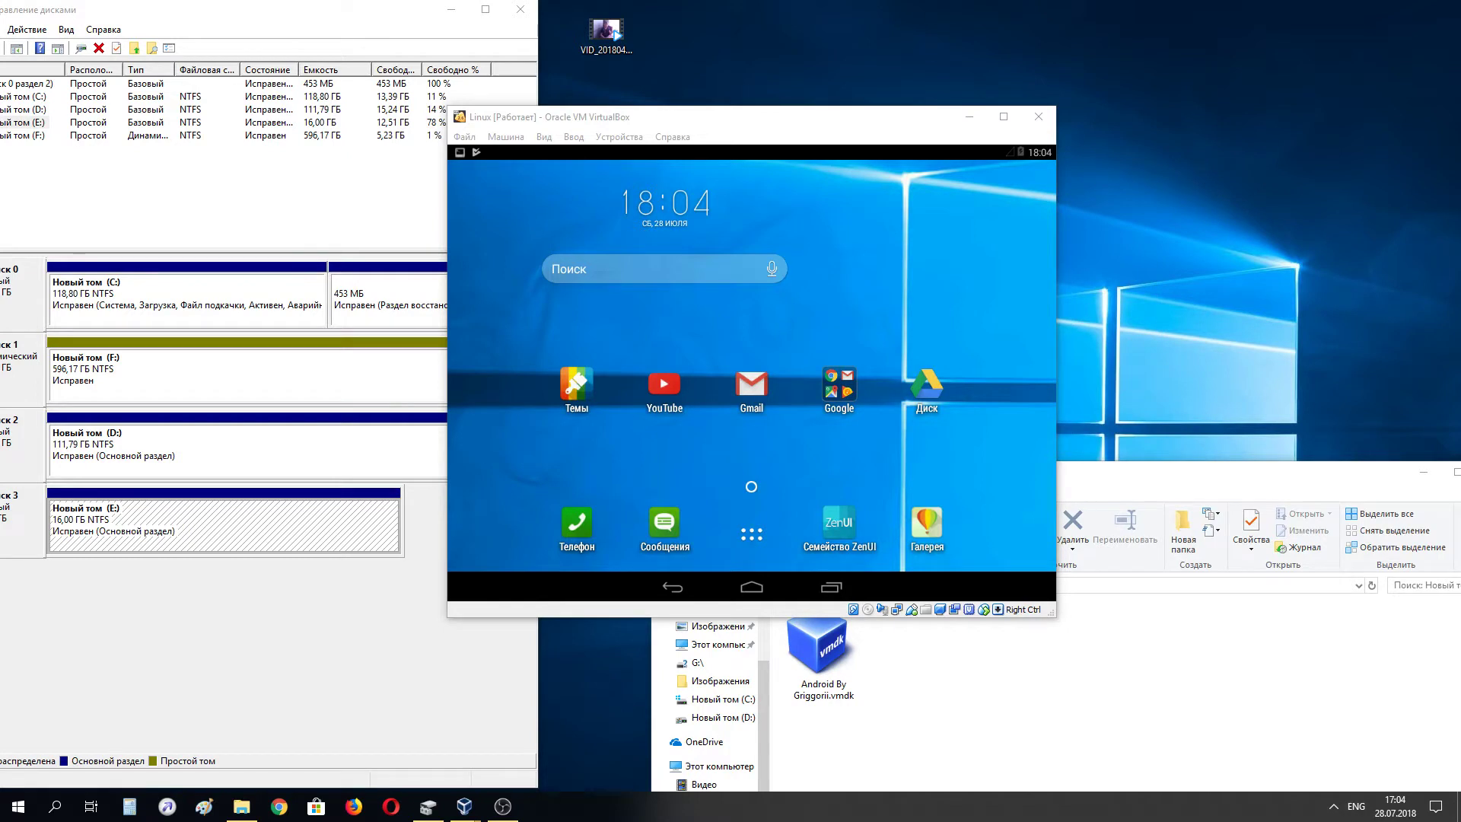
{"action": "left_click", "coordinate": [656, 268]}
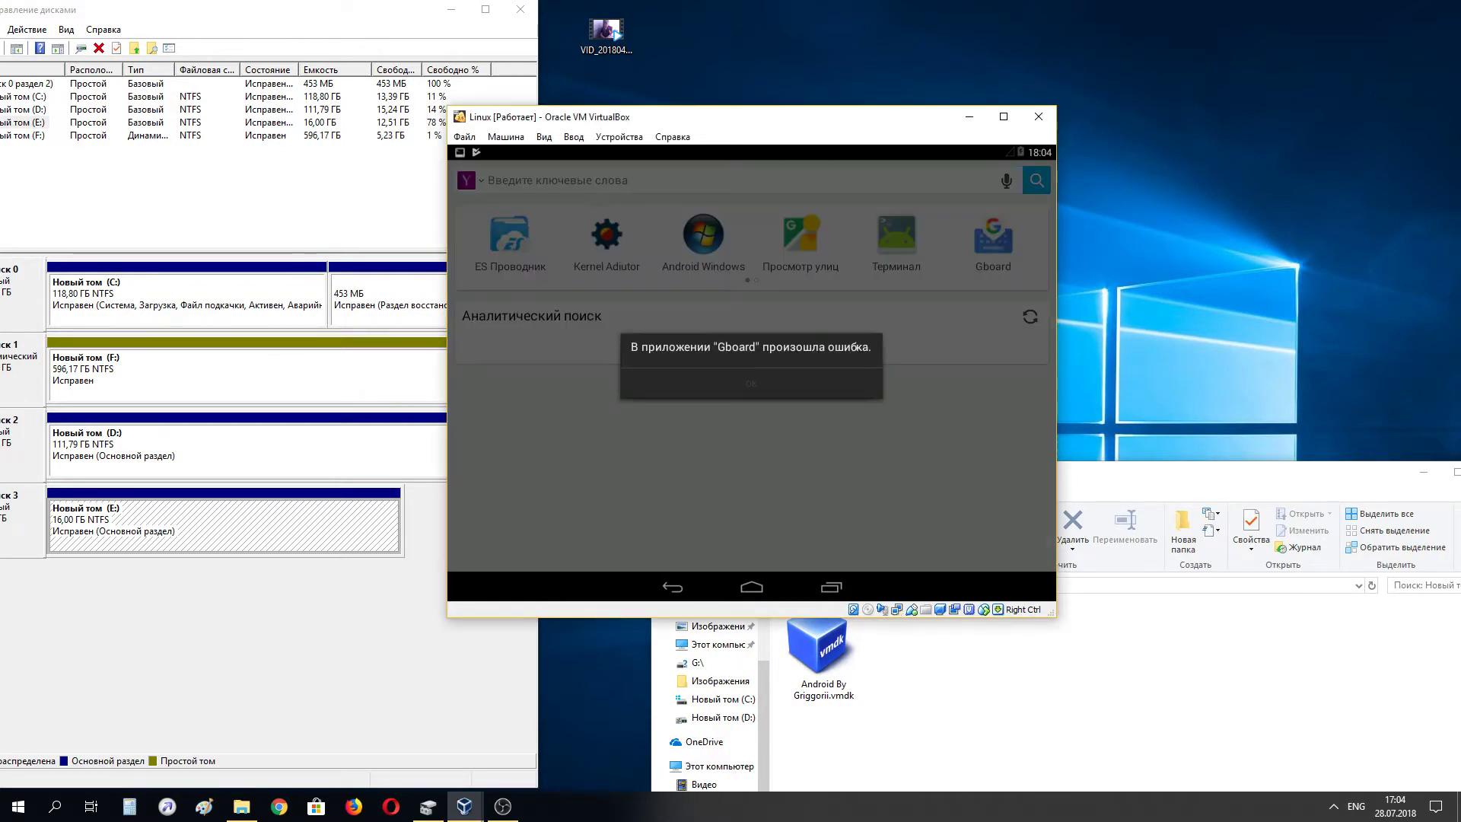
{"action": "left_click", "coordinate": [861, 382]}
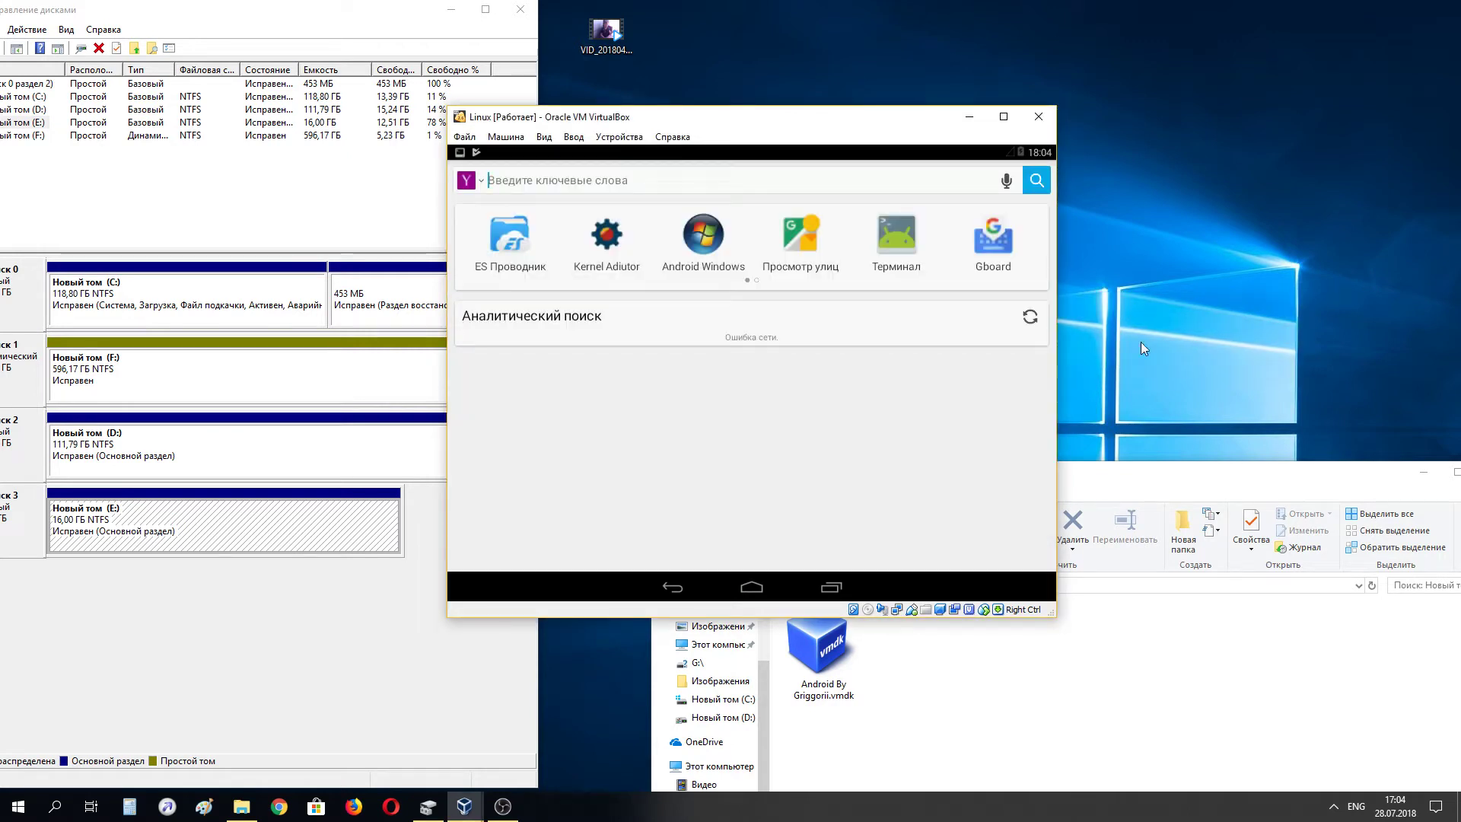
{"action": "left_click", "coordinate": [1029, 317]}
{"action": "key", "text": "Control_R"}
- Browse the suggested apps on the search page, then return to the home screen and dismiss the Gboard error
{"action": "left_click_drag", "start_coordinate": [997, 247], "coordinate": [662, 248]}
{"action": "left_click", "coordinate": [1120, 233]}
{"action": "left_click_drag", "start_coordinate": [989, 242], "coordinate": [761, 242]}
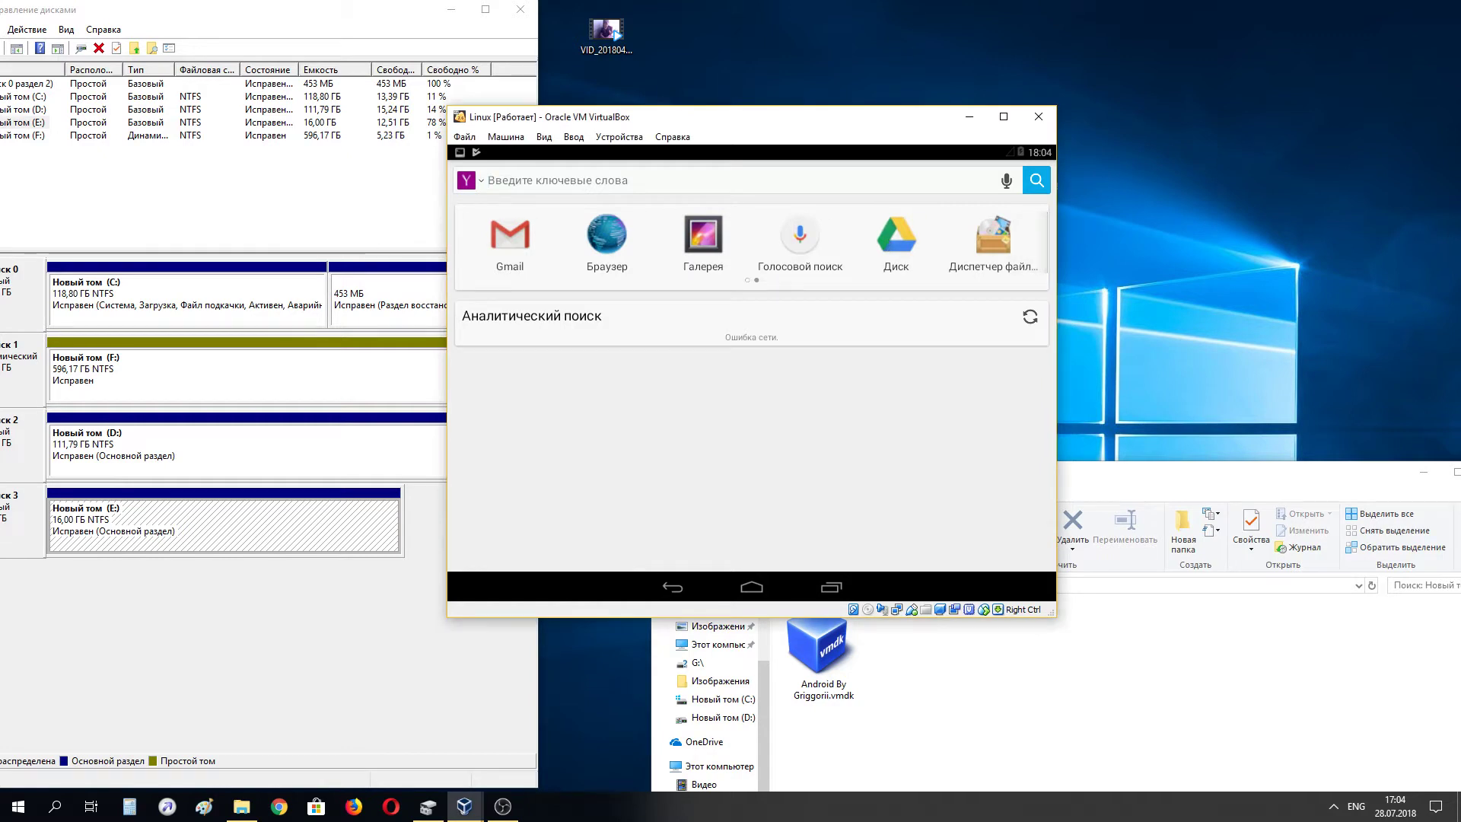
{"action": "left_click_drag", "start_coordinate": [951, 241], "coordinate": [315, 239]}
{"action": "left_click", "coordinate": [752, 587]}
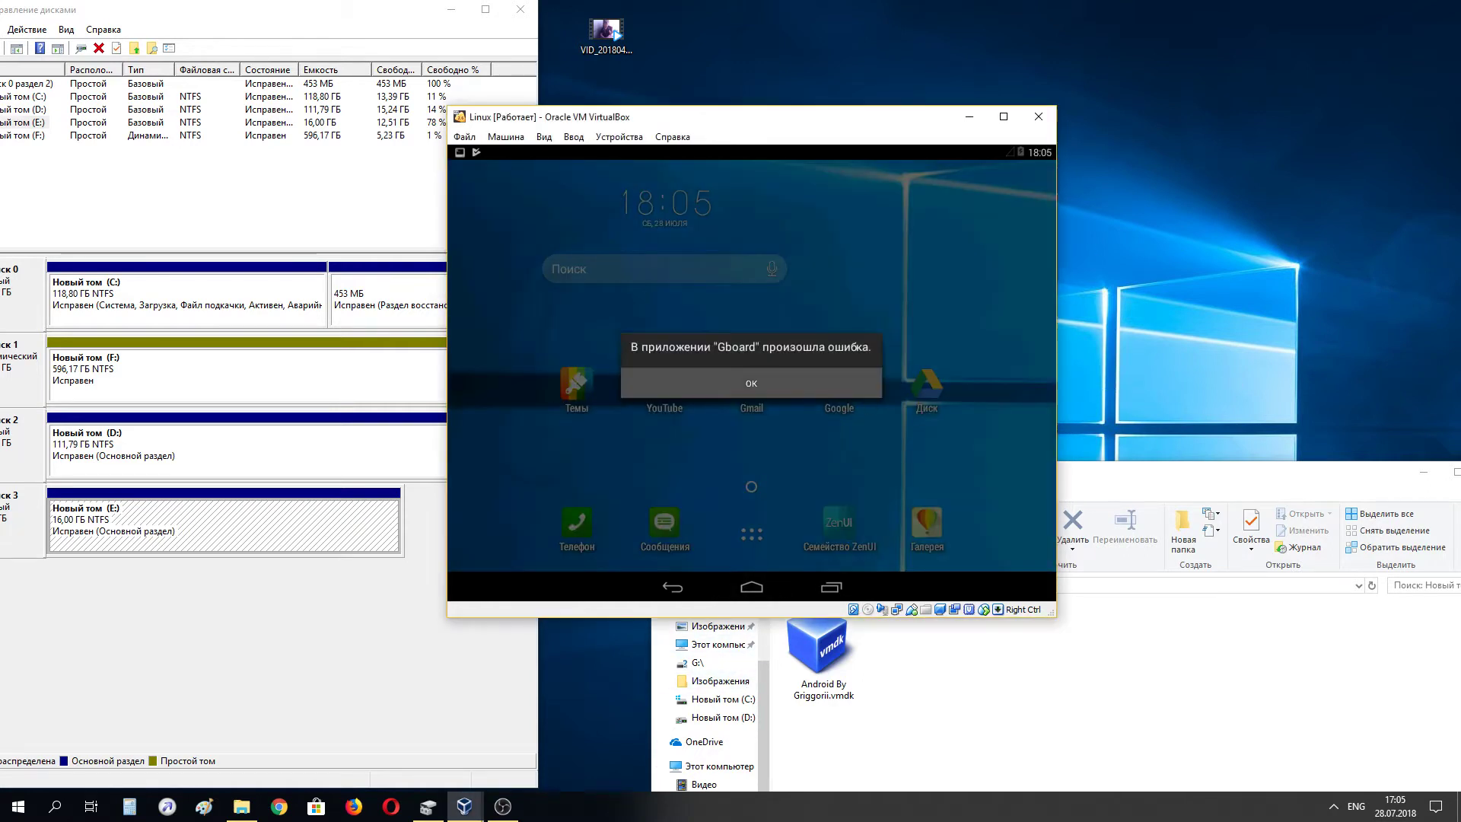
{"action": "left_click", "coordinate": [752, 383]}
- Launch Play Маркет from the second page of the app list
{"action": "left_click_drag", "start_coordinate": [1267, 391], "coordinate": [902, 525]}
{"action": "left_click", "coordinate": [737, 528]}
{"action": "left_click_drag", "start_coordinate": [1151, 335], "coordinate": [1001, 365]}
{"action": "left_click_drag", "start_coordinate": [898, 373], "coordinate": [631, 380]}
{"action": "left_click", "coordinate": [1240, 277]}
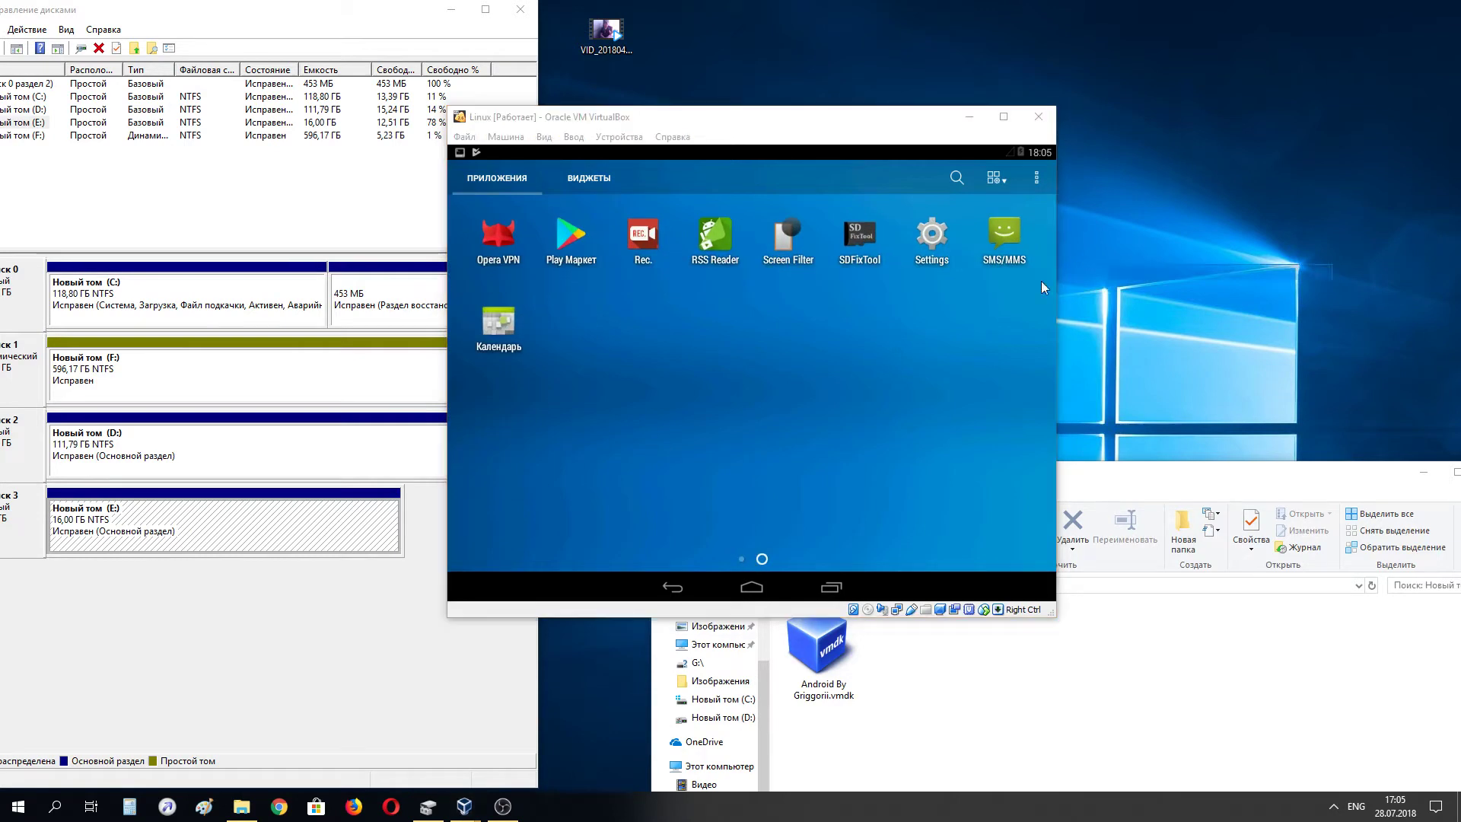
{"action": "left_click", "coordinate": [570, 236]}
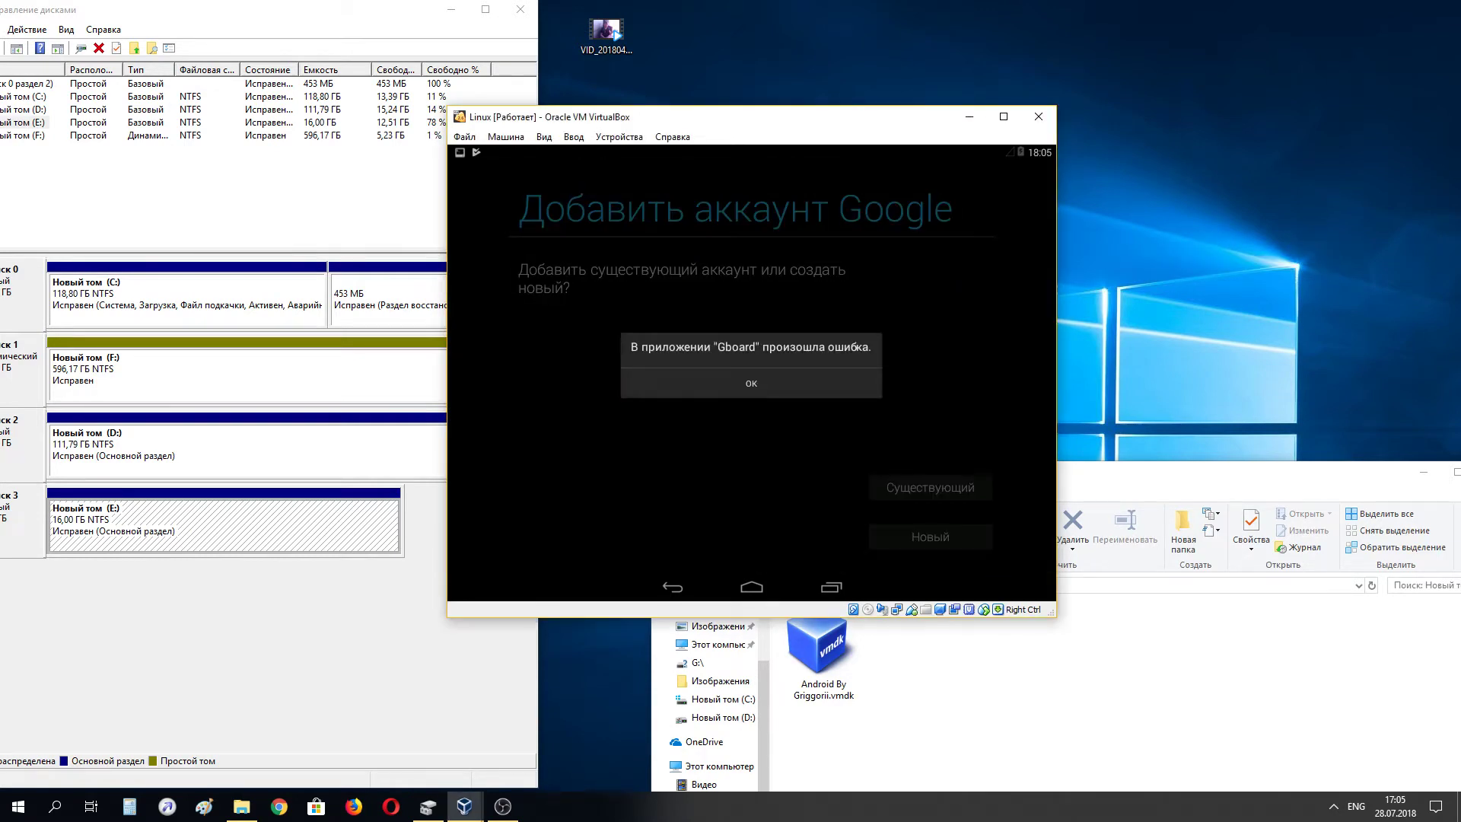
- Dismiss the Gboard error, choose Существующий for the Google account and view the sign-in screen's extra options
{"action": "left_click", "coordinate": [840, 376]}
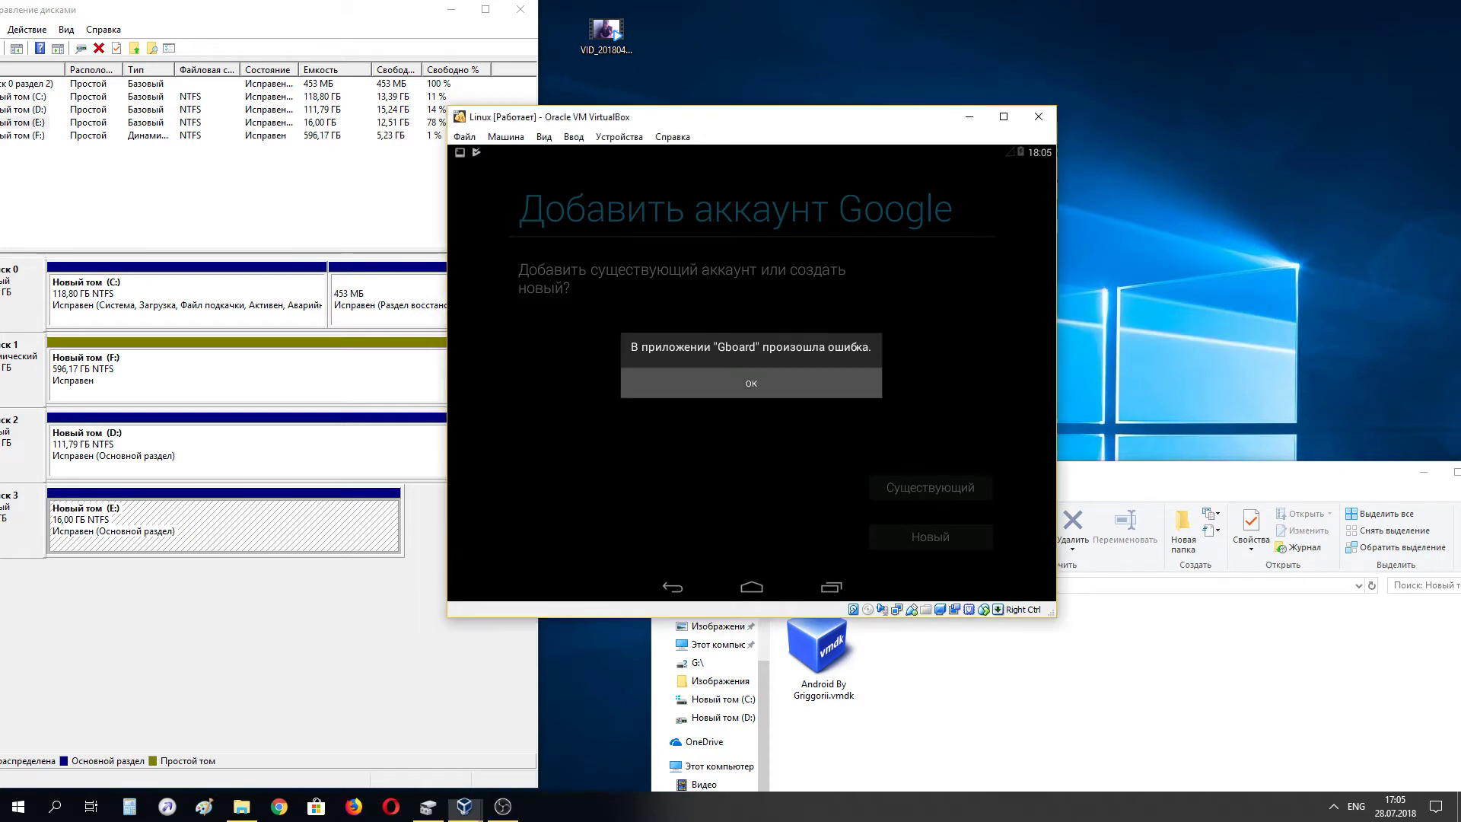
{"action": "left_click", "coordinate": [930, 486]}
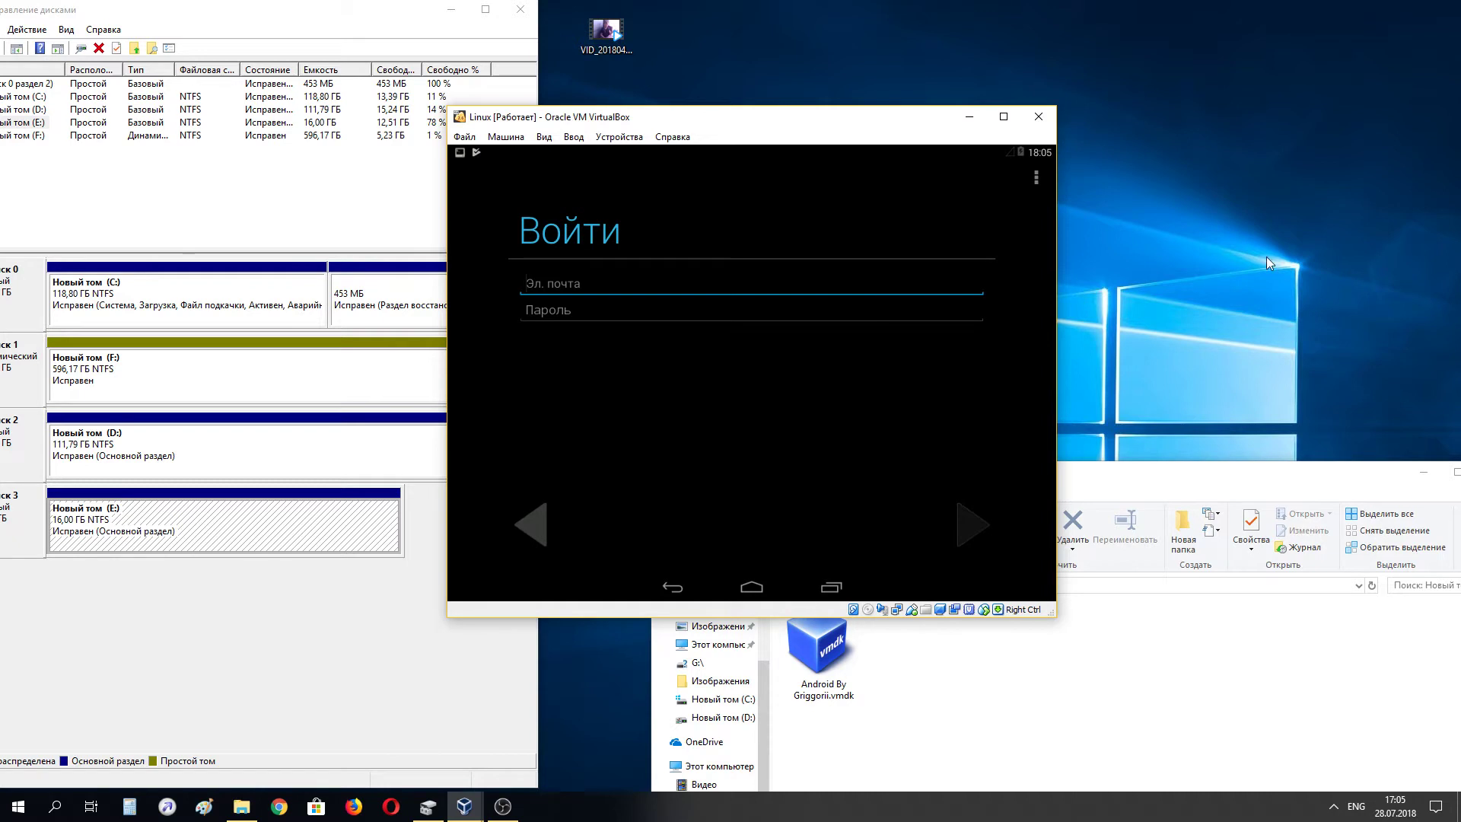
{"action": "left_click", "coordinate": [1036, 178]}
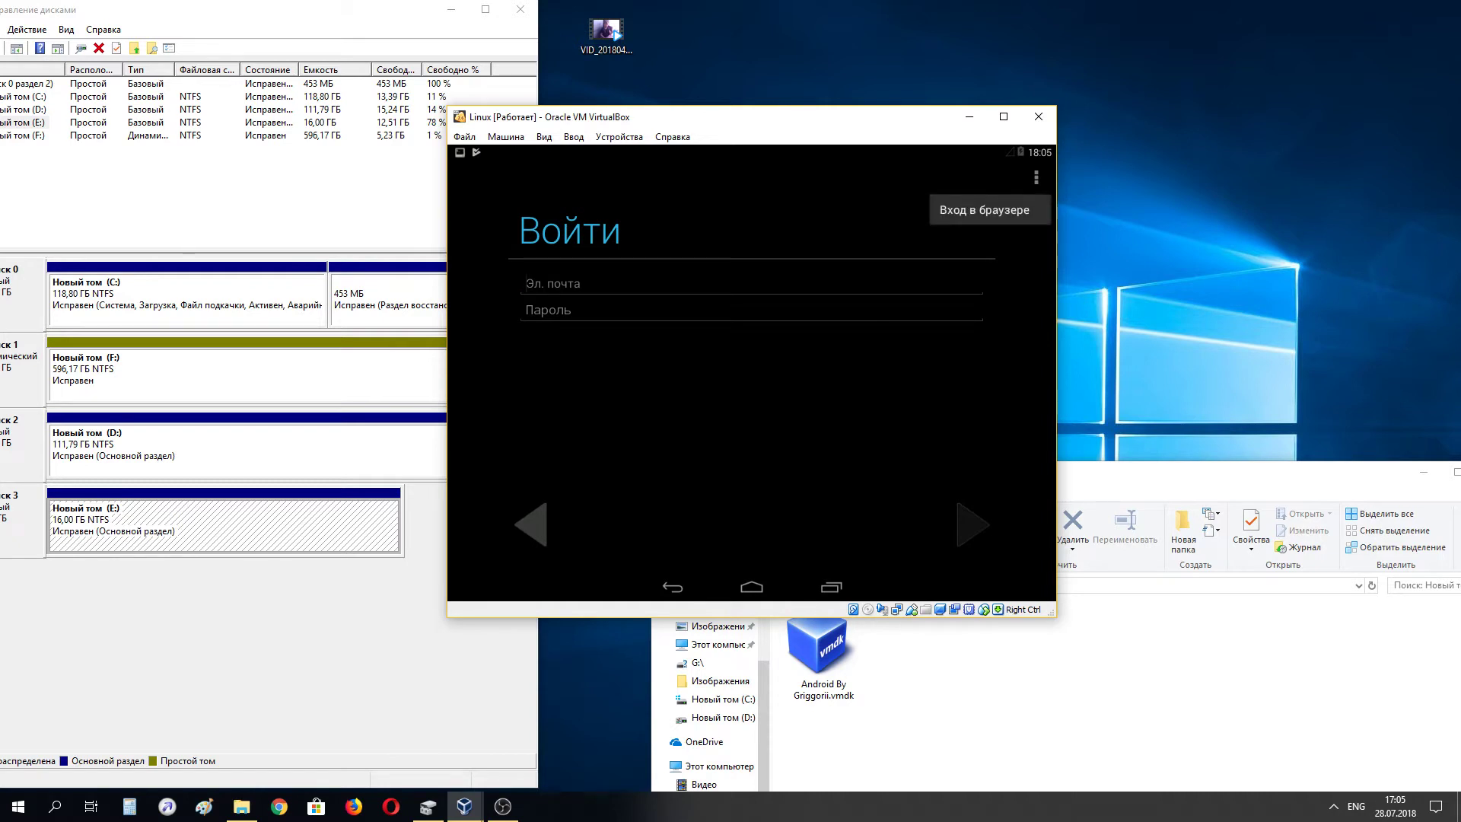
{"action": "left_click", "coordinate": [1272, 259]}
- Leave the Google sign-in for the home screen and dismiss the Gboard error
{"action": "mouse_move", "coordinate": [610, 691]}
{"action": "left_mouse_down"}
{"action": "mouse_move", "coordinate": [766, 589]}
{"action": "mouse_move", "coordinate": [753, 589]}
{"action": "left_mouse_up"}
{"action": "left_click", "coordinate": [752, 588]}
{"action": "left_click", "coordinate": [1073, 238]}
{"action": "left_click", "coordinate": [832, 384]}
{"action": "left_click", "coordinate": [751, 383]}
{"action": "left_click_drag", "start_coordinate": [1195, 360], "coordinate": [871, 548]}
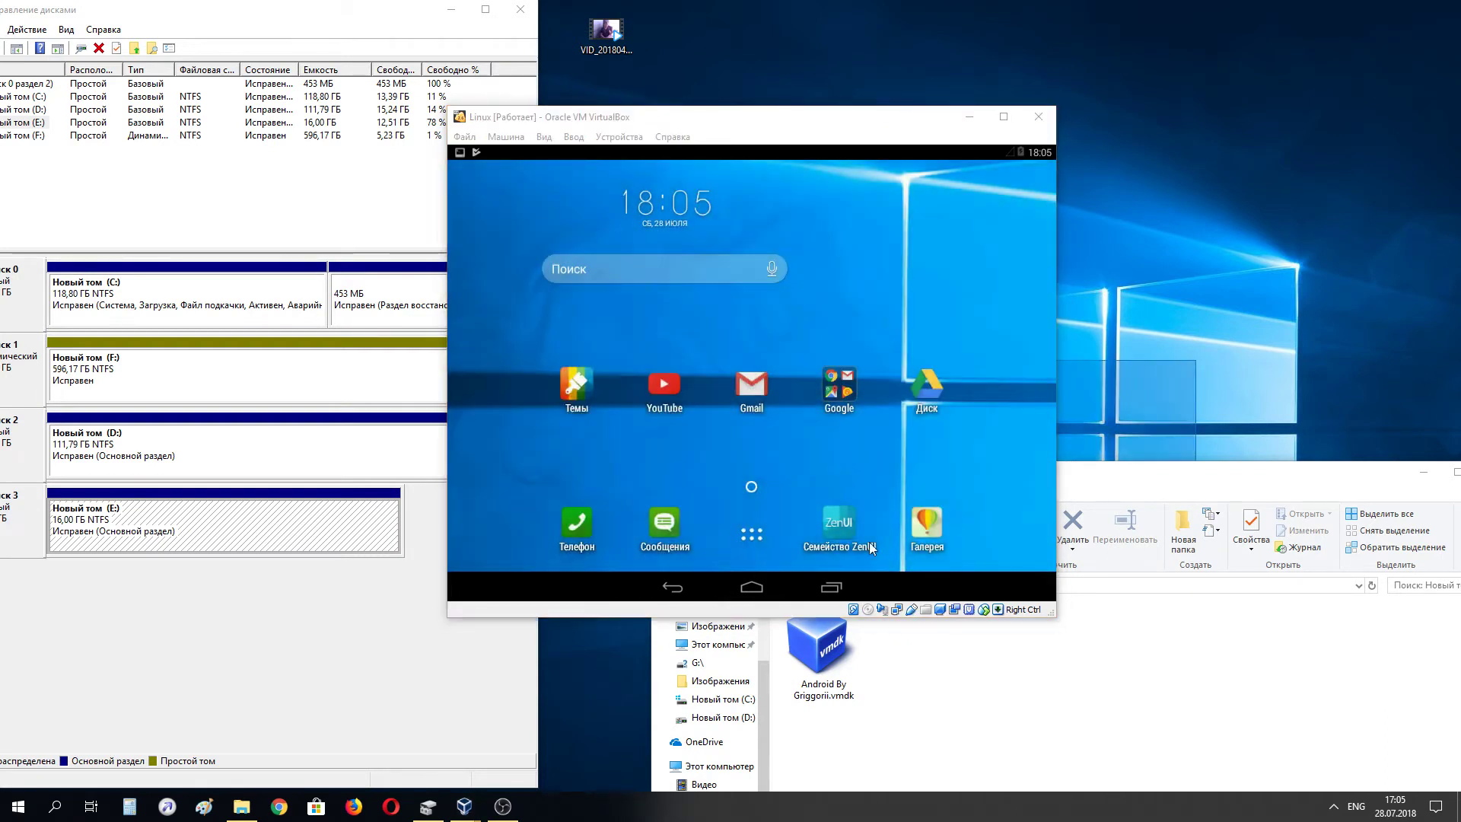
- Browse both pages of the app list and launch the Android Windows app
{"action": "left_click", "coordinate": [753, 537]}
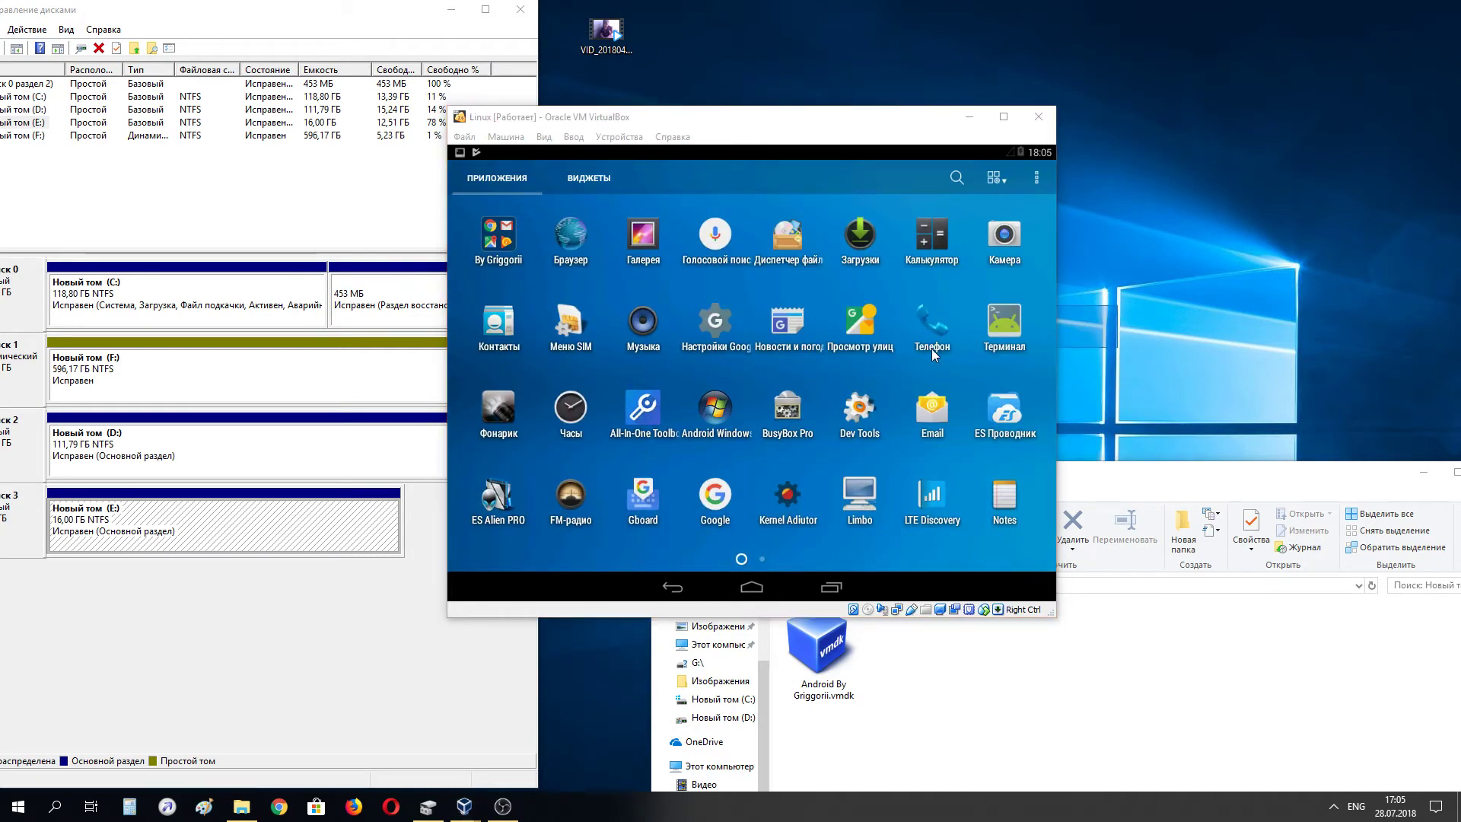
{"action": "left_click_drag", "start_coordinate": [898, 396], "coordinate": [646, 396]}
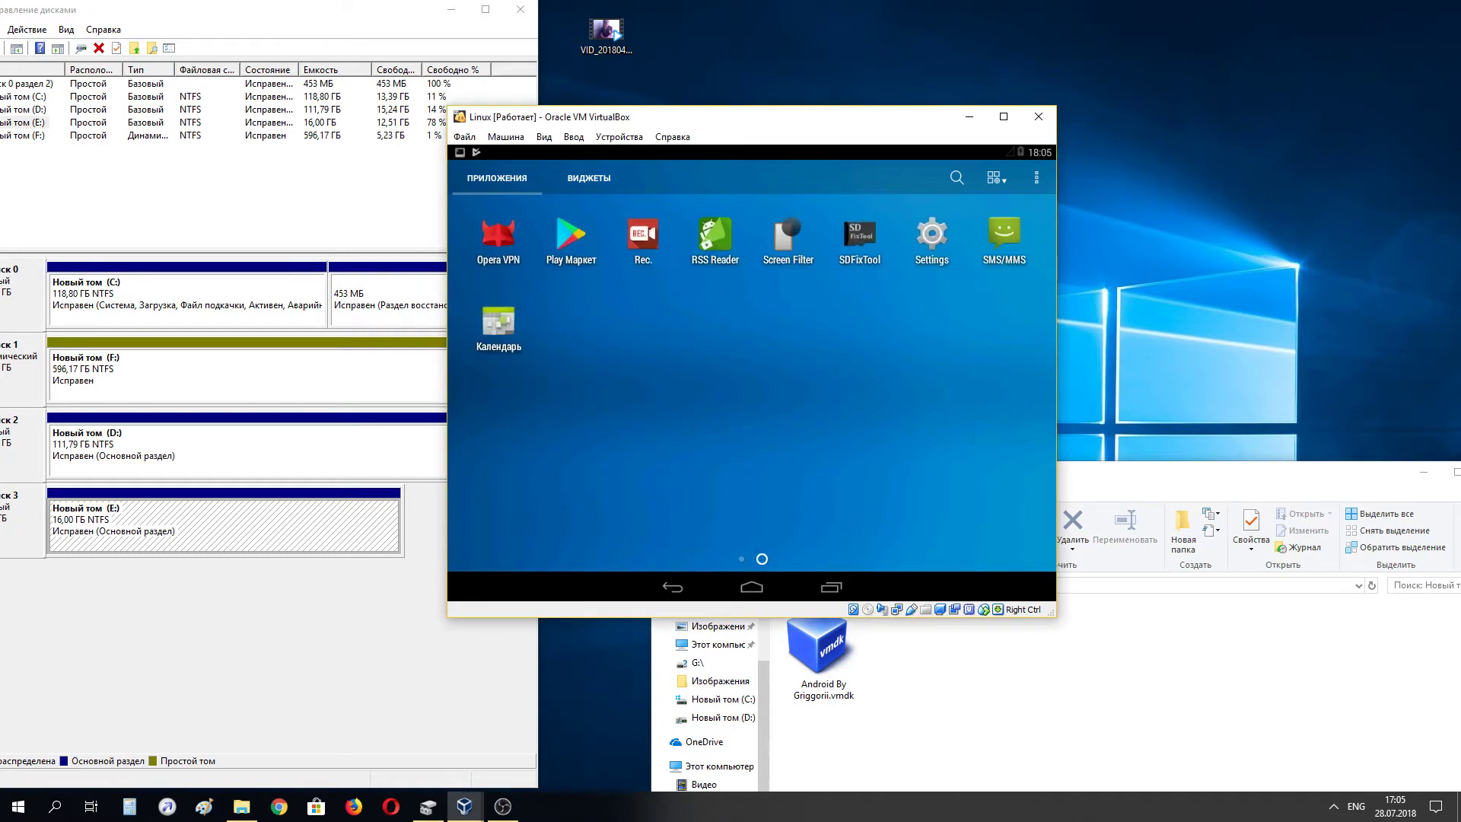
{"action": "left_click_drag", "start_coordinate": [495, 365], "coordinate": [1161, 322]}
{"action": "left_click_drag", "start_coordinate": [1232, 291], "coordinate": [715, 413]}
{"action": "left_click", "coordinate": [715, 413]}
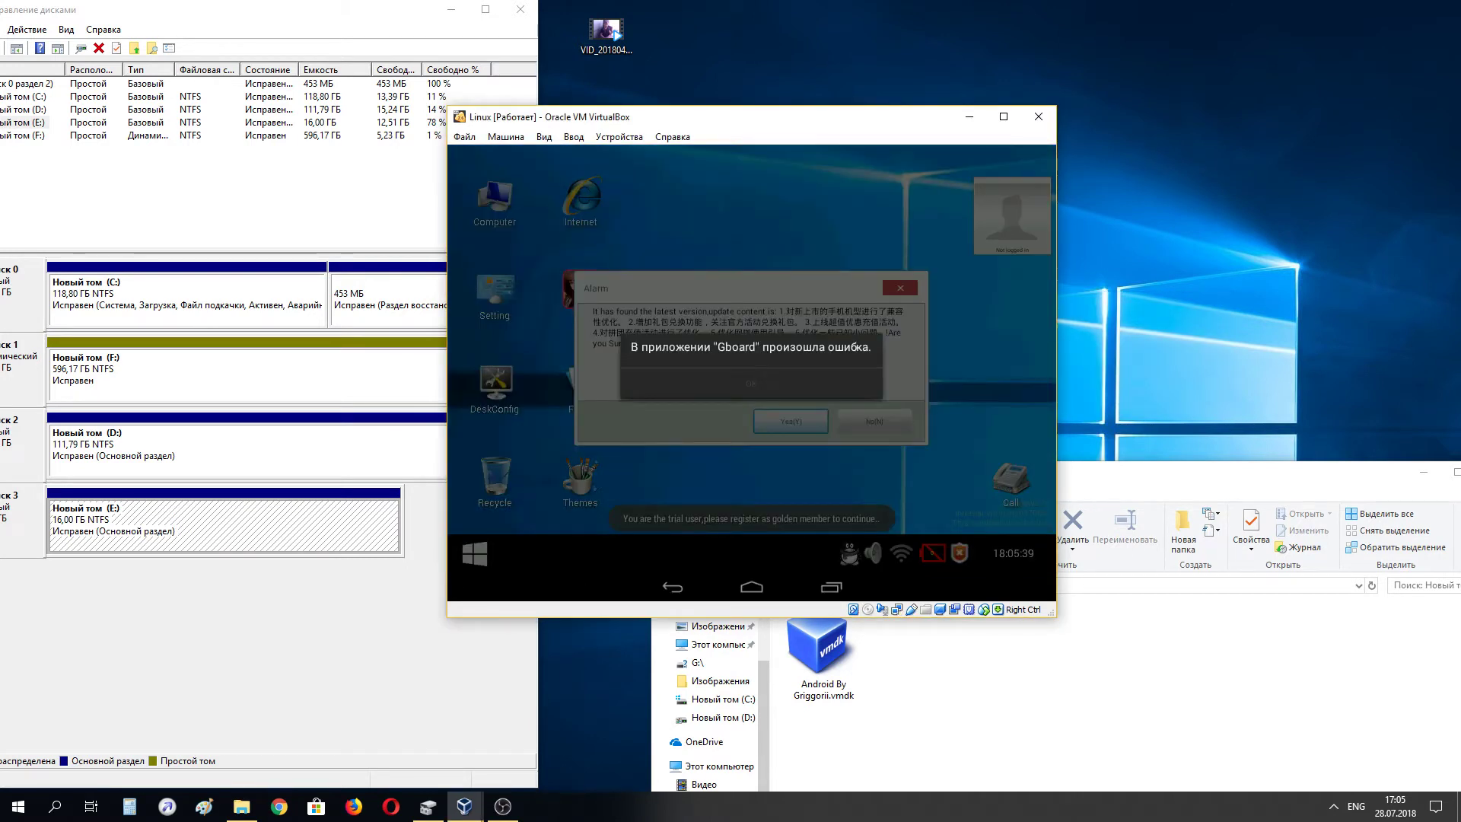
- Dismiss the Gboard error, agree to change the default launcher and select Android Windows with Только сейчас
{"action": "left_click", "coordinate": [829, 381]}
{"action": "left_click_drag", "start_coordinate": [1320, 327], "coordinate": [796, 421]}
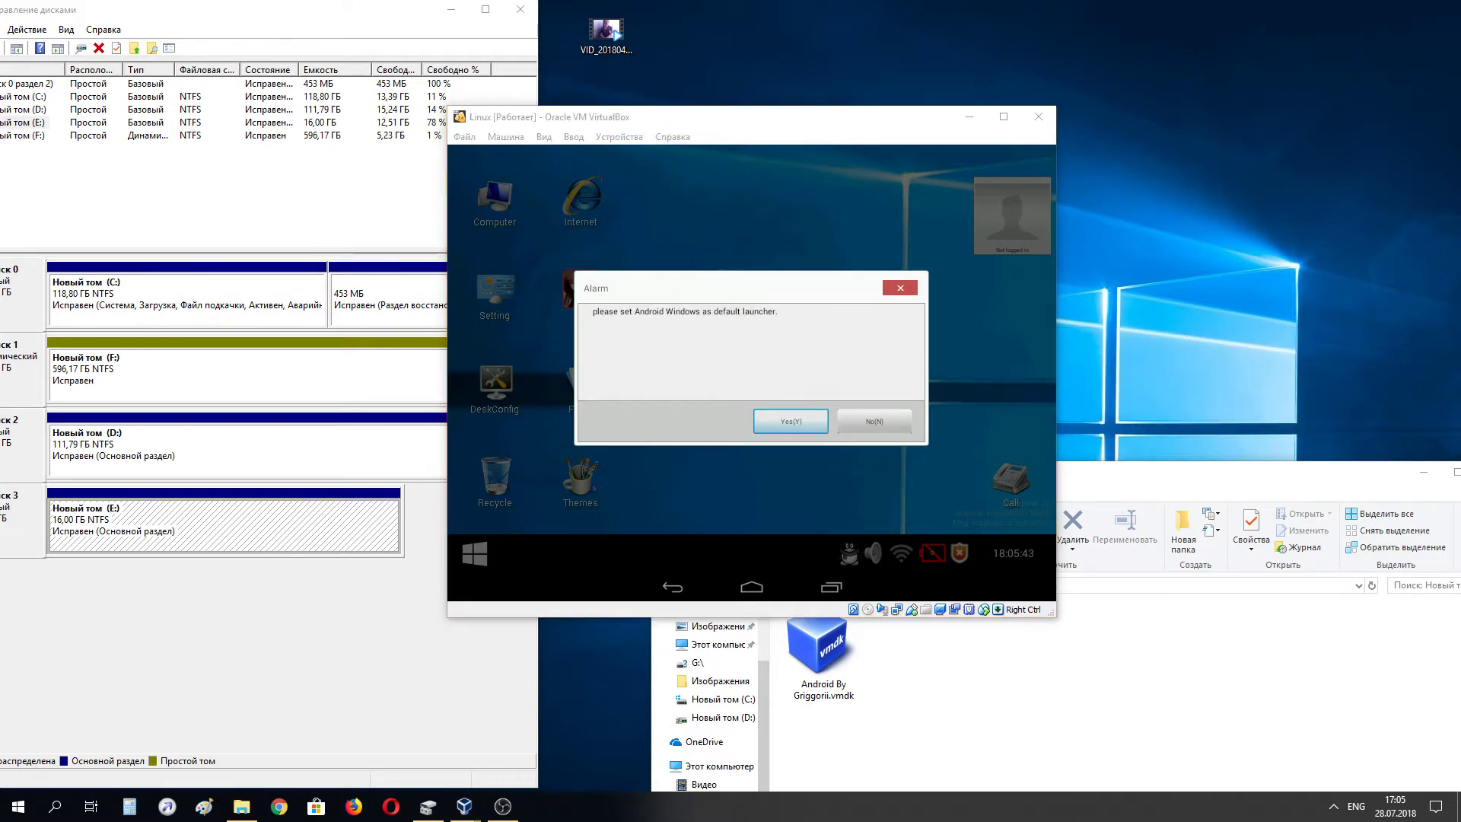
{"action": "left_click", "coordinate": [796, 422]}
{"action": "left_click_drag", "start_coordinate": [1219, 337], "coordinate": [776, 369]}
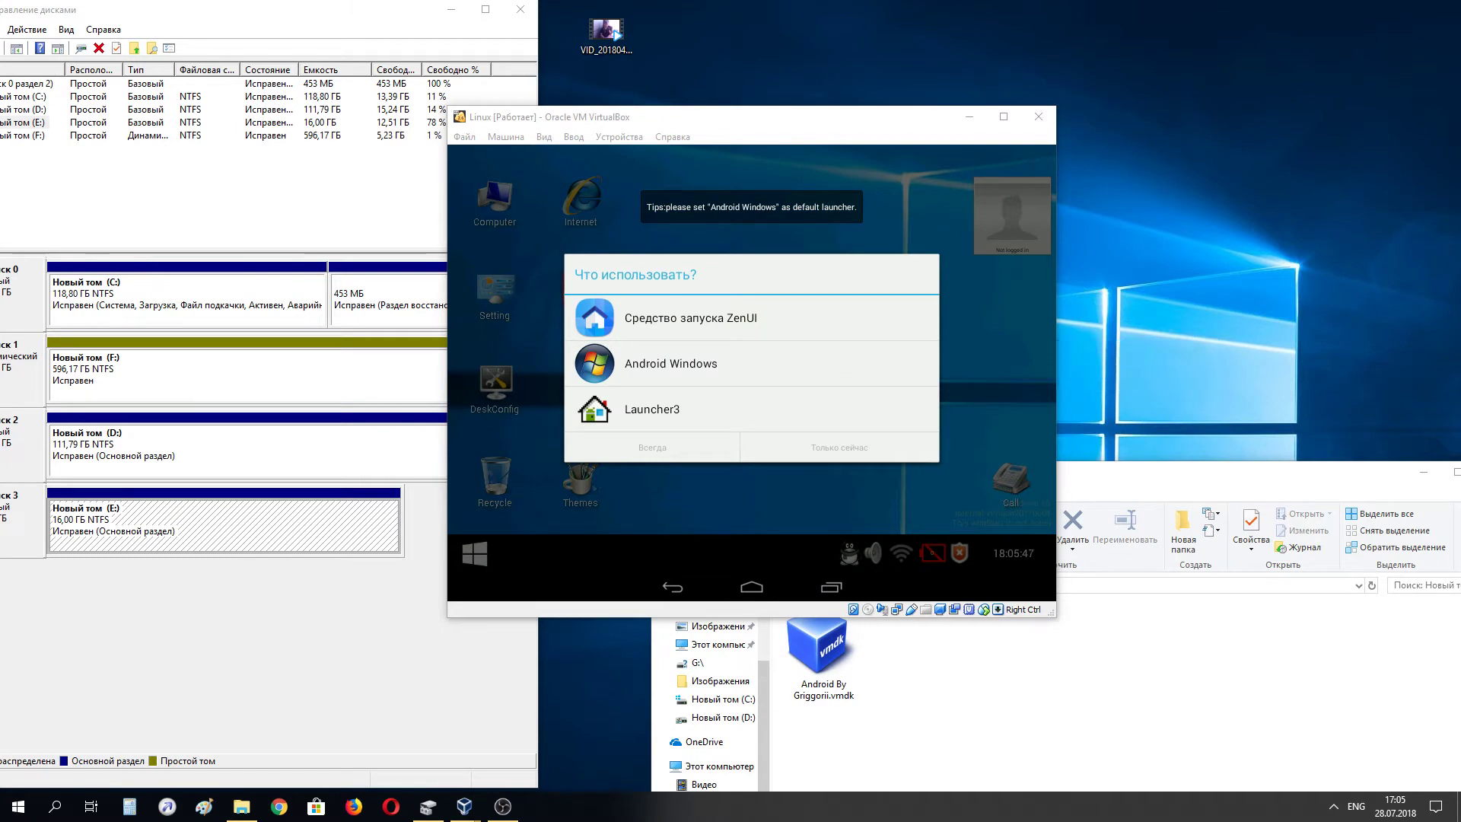
{"action": "left_click", "coordinate": [776, 365]}
{"action": "left_click_drag", "start_coordinate": [1380, 366], "coordinate": [851, 455]}
{"action": "left_click", "coordinate": [851, 455]}
- Dismiss the Gboard error and accept the Android Windows update
{"action": "left_click_drag", "start_coordinate": [1225, 311], "coordinate": [845, 394]}
{"action": "left_click", "coordinate": [822, 387]}
{"action": "left_click_drag", "start_coordinate": [1249, 355], "coordinate": [800, 431]}
{"action": "left_click", "coordinate": [796, 425]}
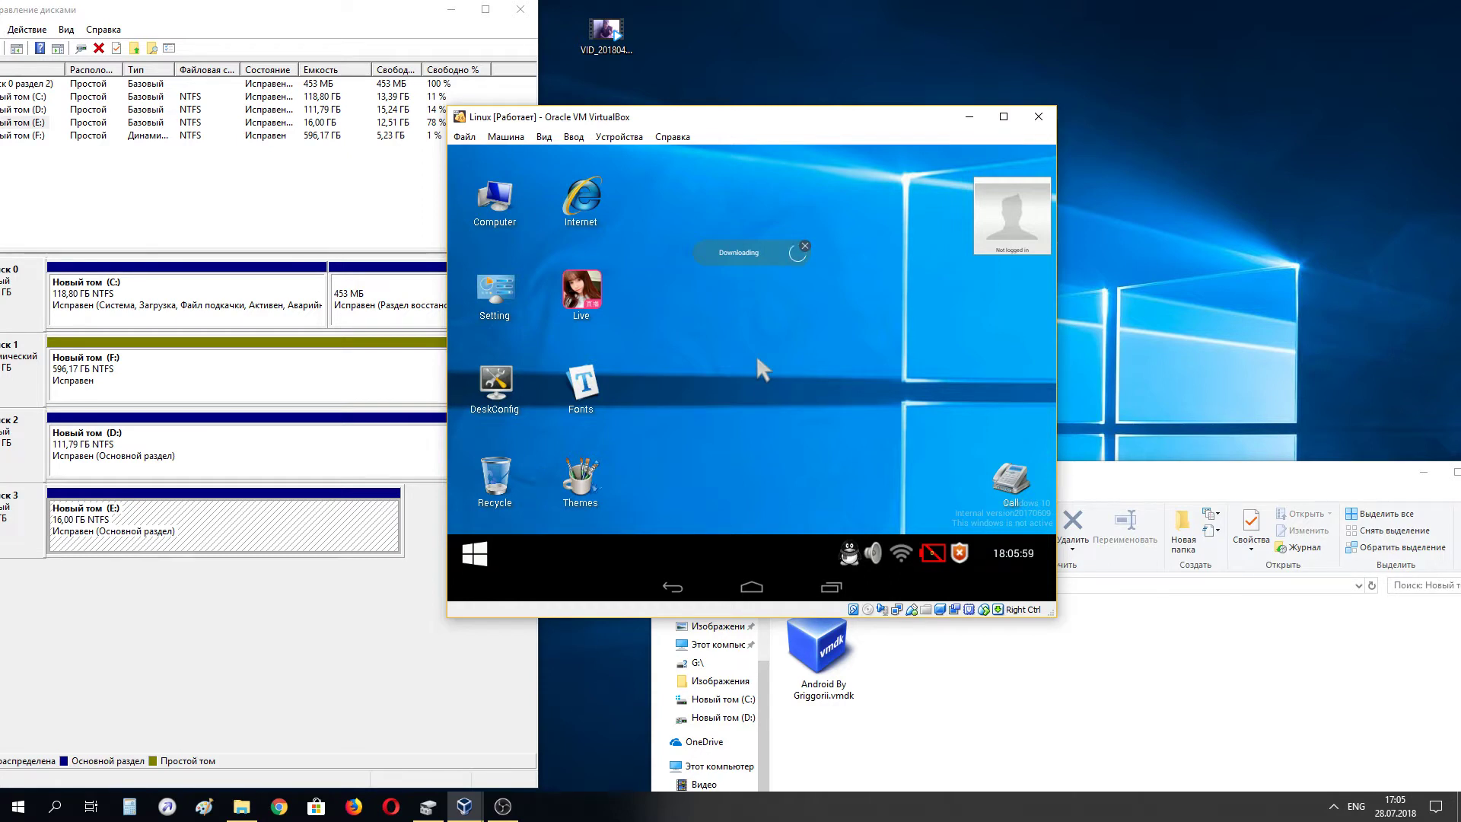
- Enlarge the virtual machine window and reposition it on the desktop
{"action": "left_click_drag", "start_coordinate": [827, 126], "coordinate": [816, 155]}
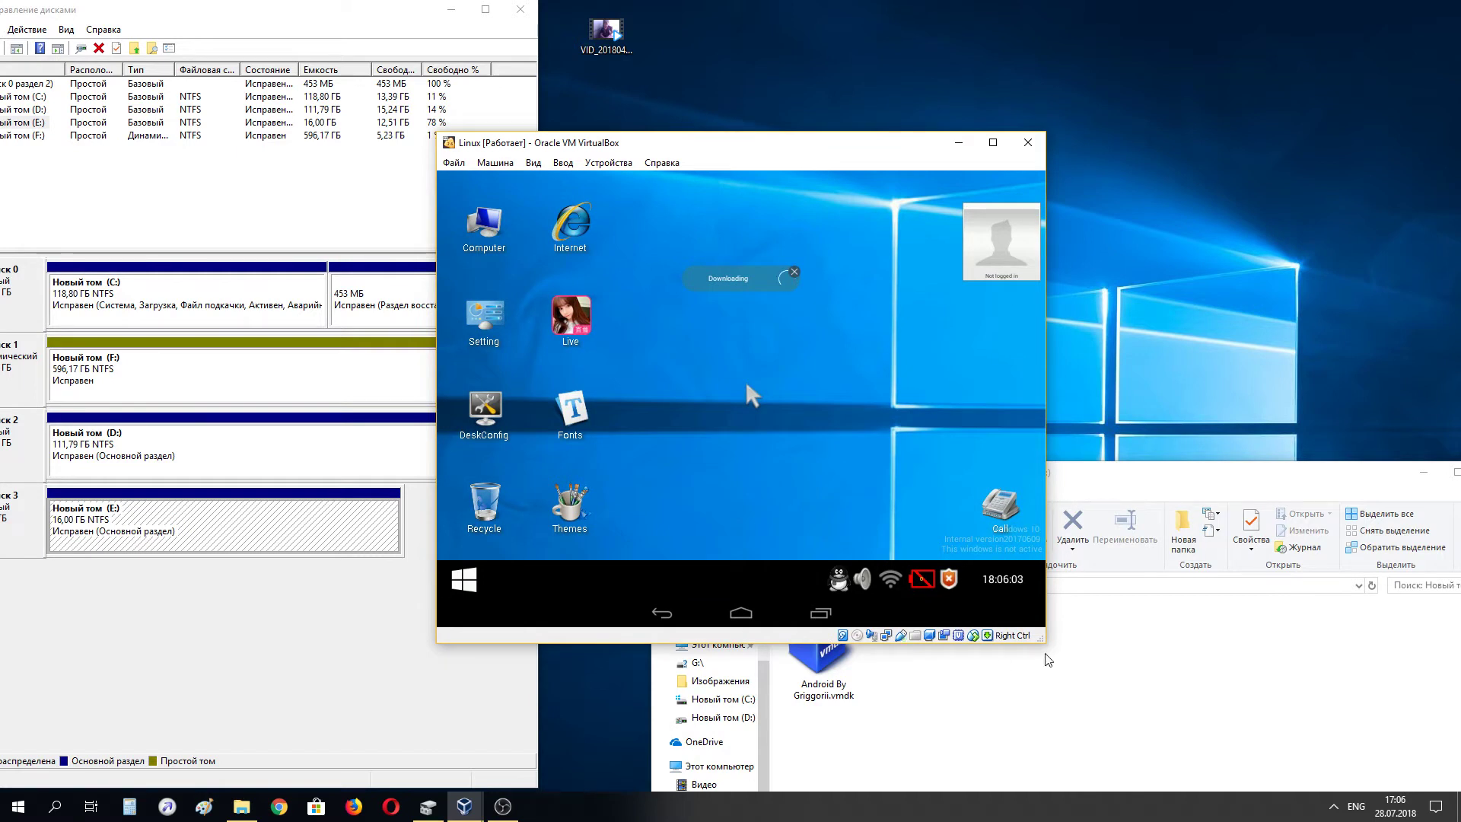
{"action": "left_click_drag", "start_coordinate": [1044, 640], "coordinate": [1315, 790]}
{"action": "left_click_drag", "start_coordinate": [1034, 136], "coordinate": [841, 101]}
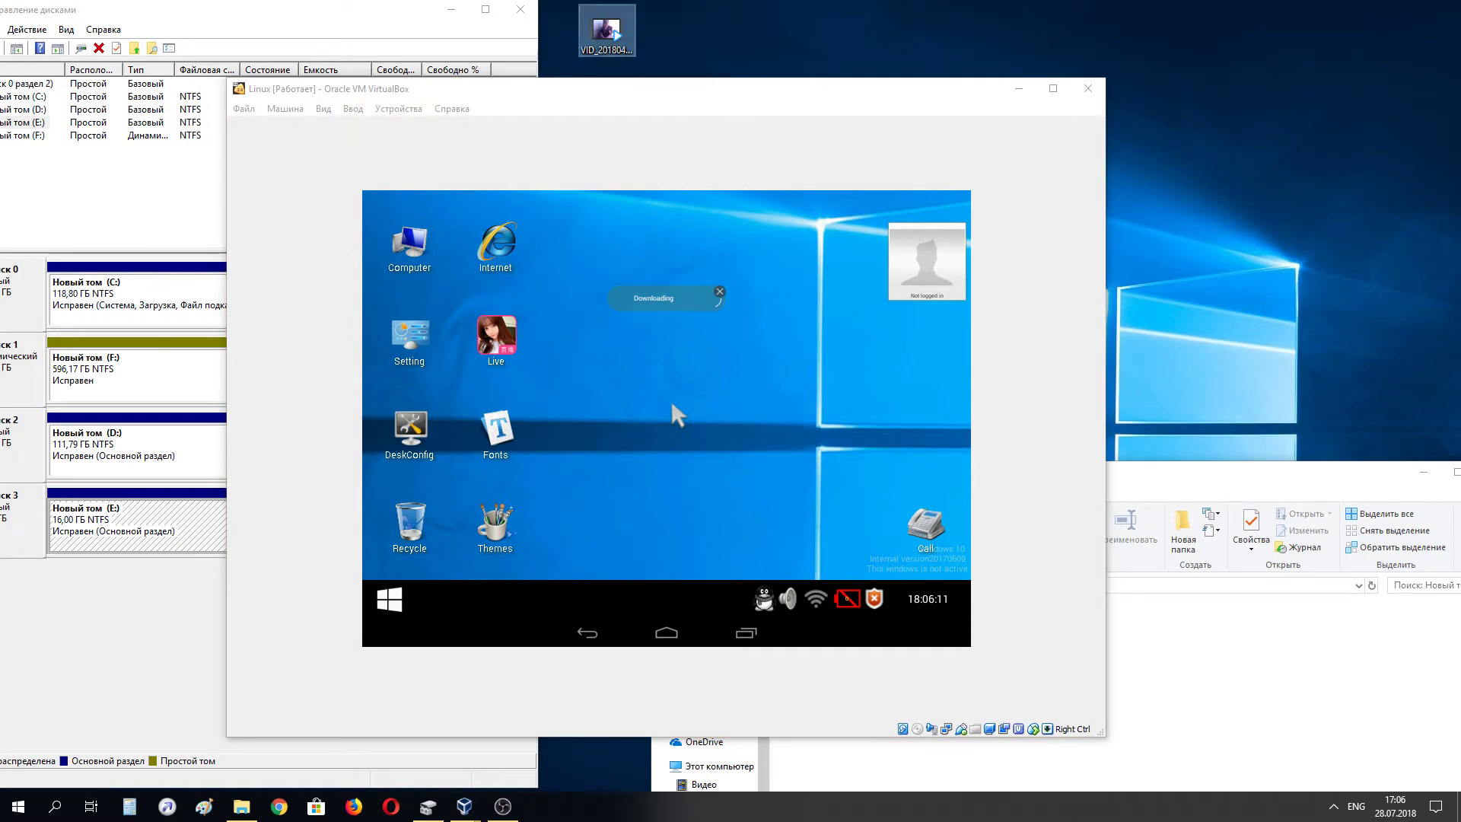
- Open the Start menu of Android Windows, dismiss the Gboard error and browse its app list
{"action": "left_click_drag", "start_coordinate": [475, 439], "coordinate": [520, 380]}
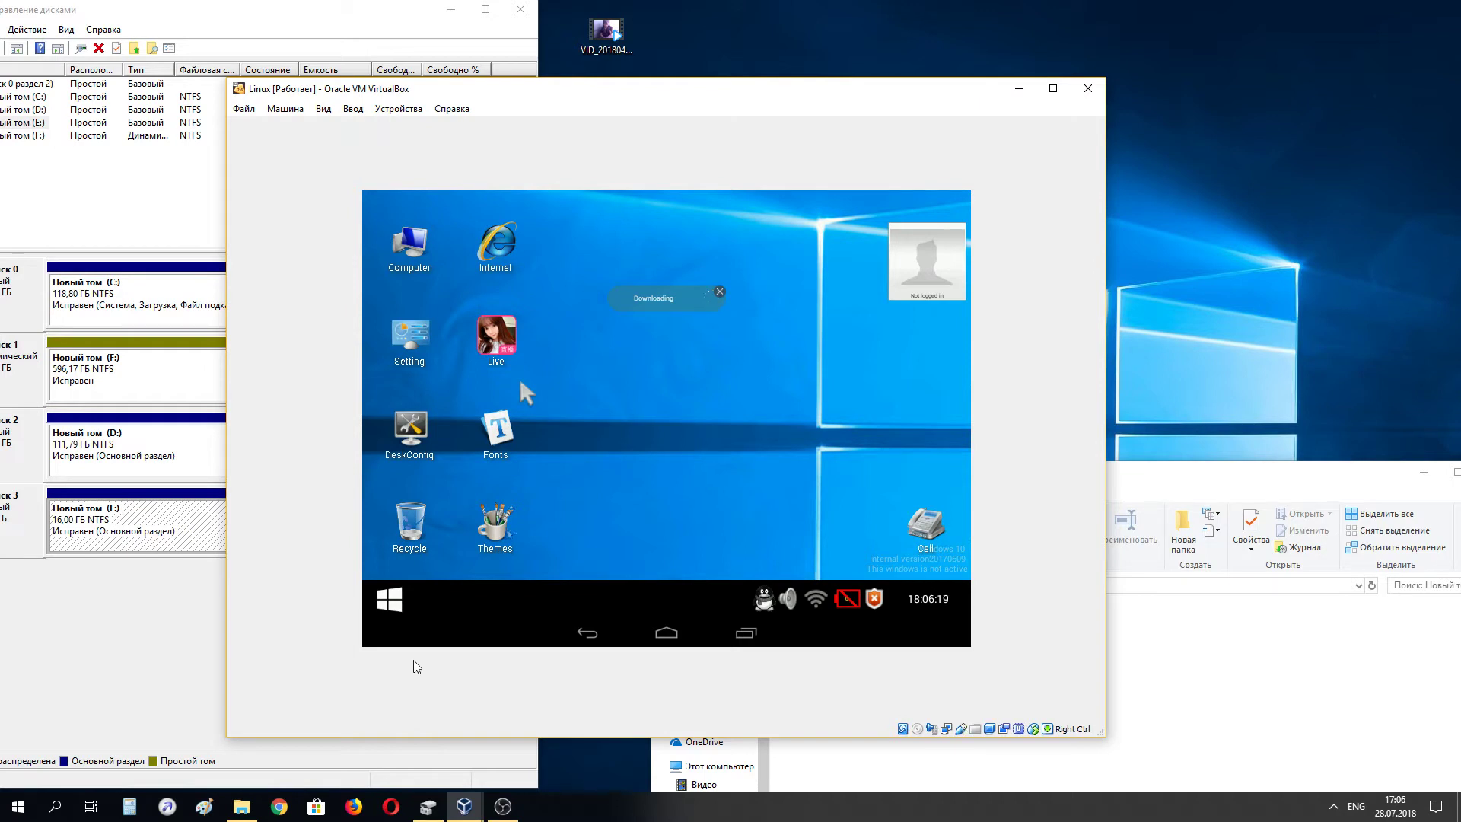
{"action": "left_click", "coordinate": [393, 596]}
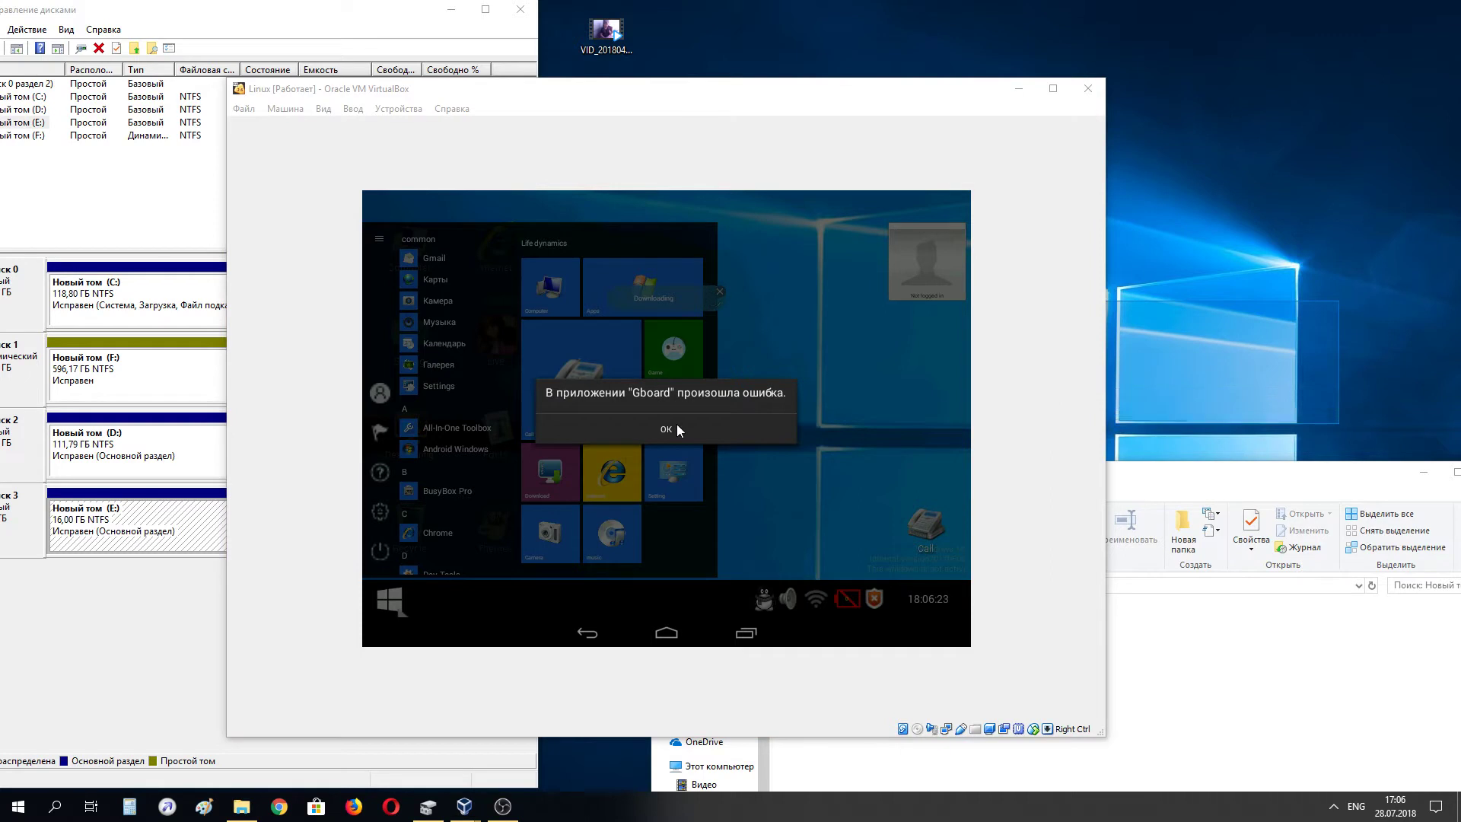
{"action": "left_click", "coordinate": [666, 428]}
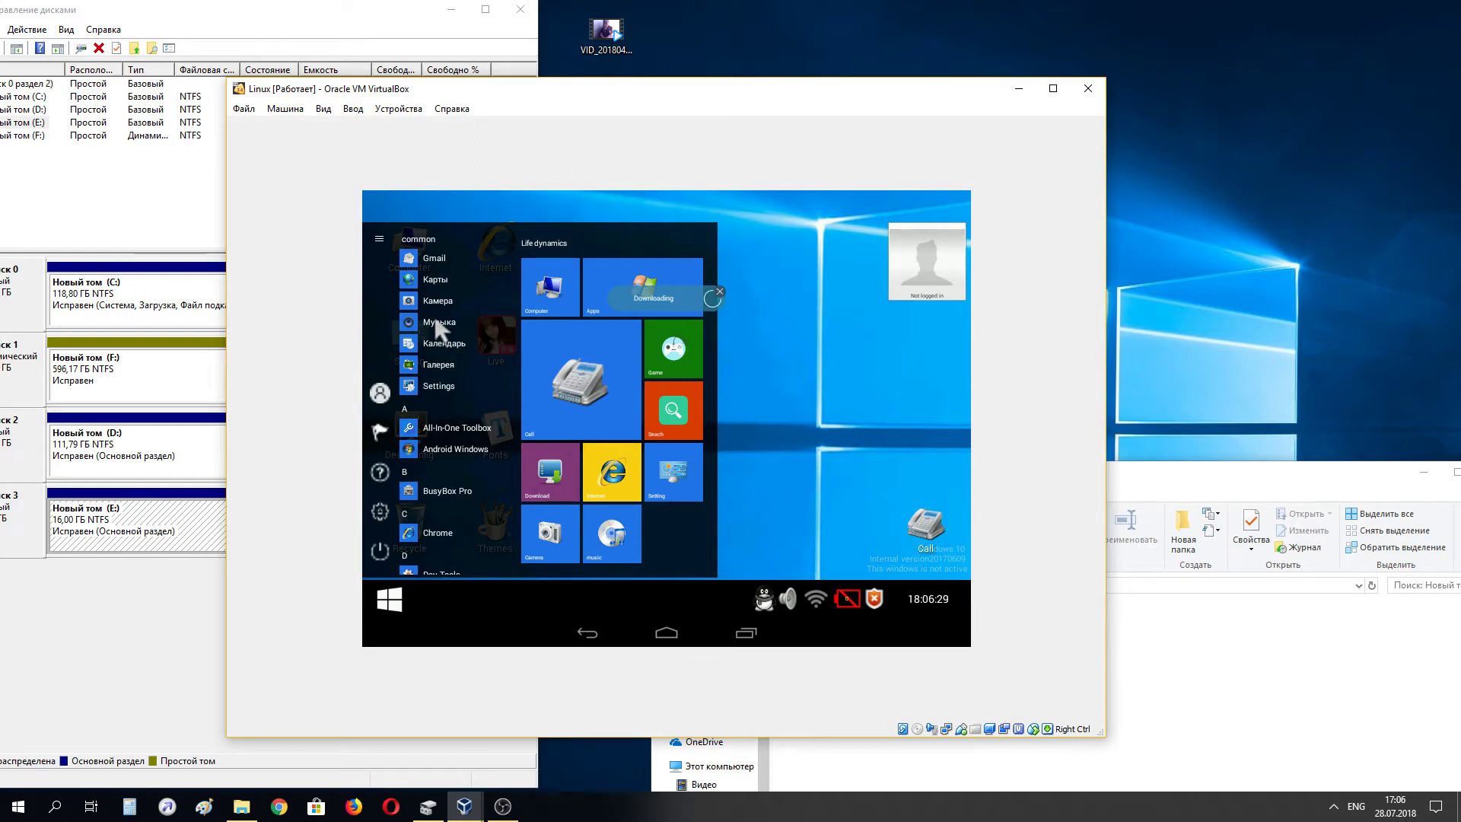
{"action": "left_click_drag", "start_coordinate": [465, 306], "coordinate": [481, 237]}
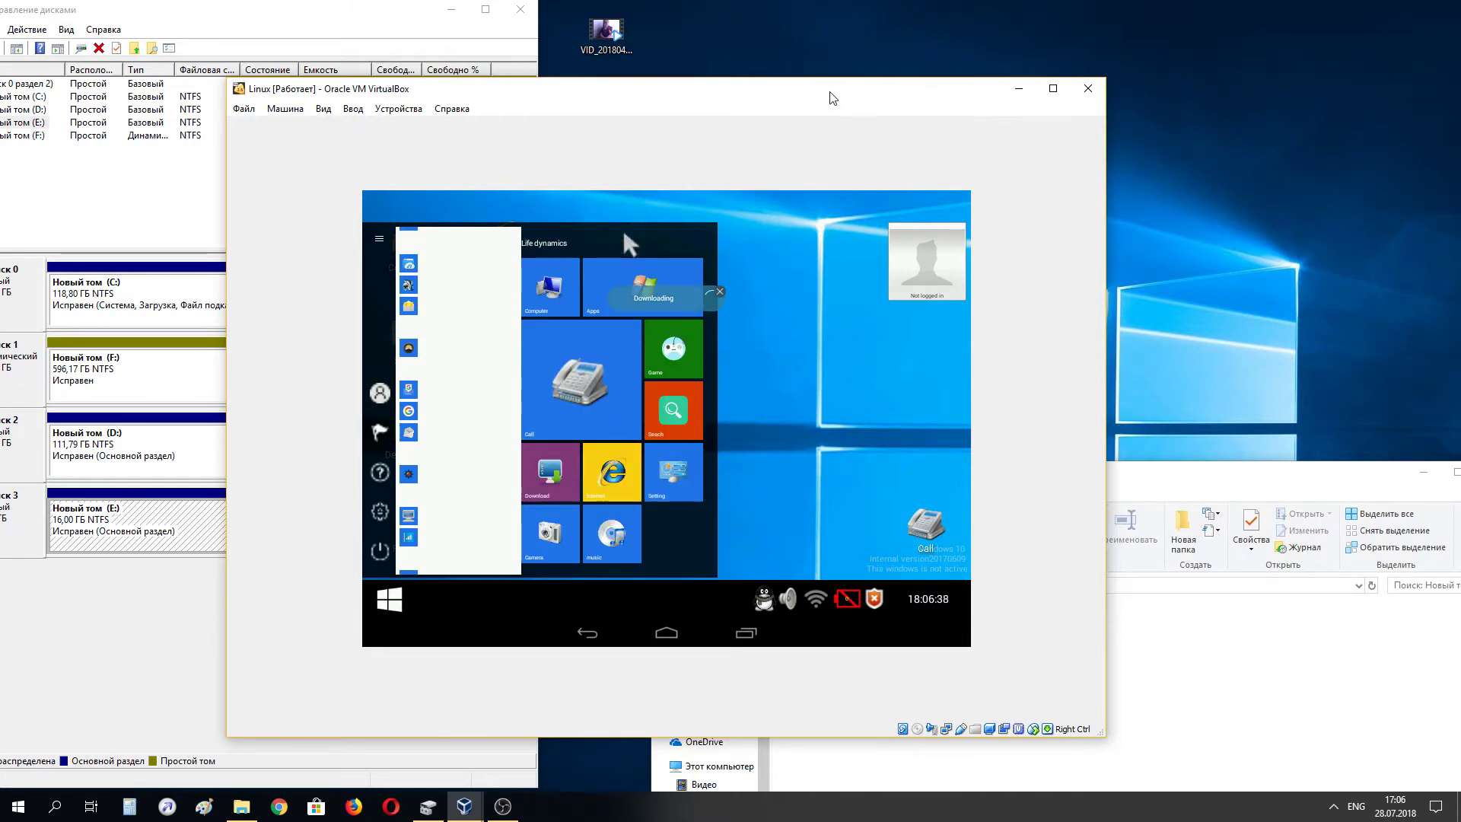
- Shift the virtual machine window slightly, open the Wi-Fi connection pane in Android Windows and dismiss the Gboard error
{"action": "left_click_drag", "start_coordinate": [837, 95], "coordinate": [826, 97]}
{"action": "left_click_drag", "start_coordinate": [1235, 231], "coordinate": [837, 373]}
{"action": "left_click", "coordinate": [811, 603]}
{"action": "left_click_drag", "start_coordinate": [1170, 360], "coordinate": [747, 427]}
{"action": "left_click", "coordinate": [748, 427]}
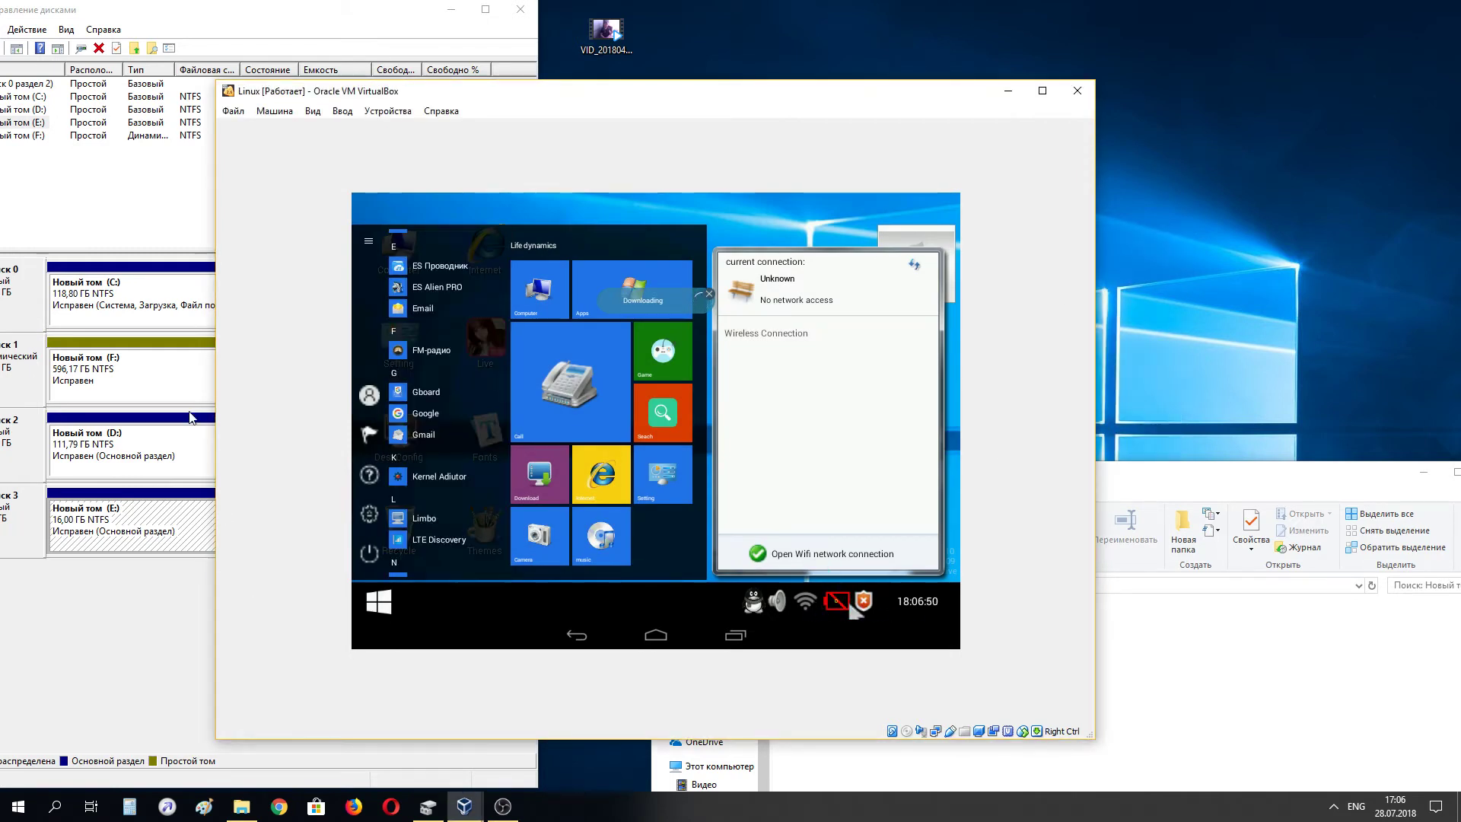
- Close the Start menu and open Themes from the Android Windows desktop
{"action": "left_click", "coordinate": [385, 605]}
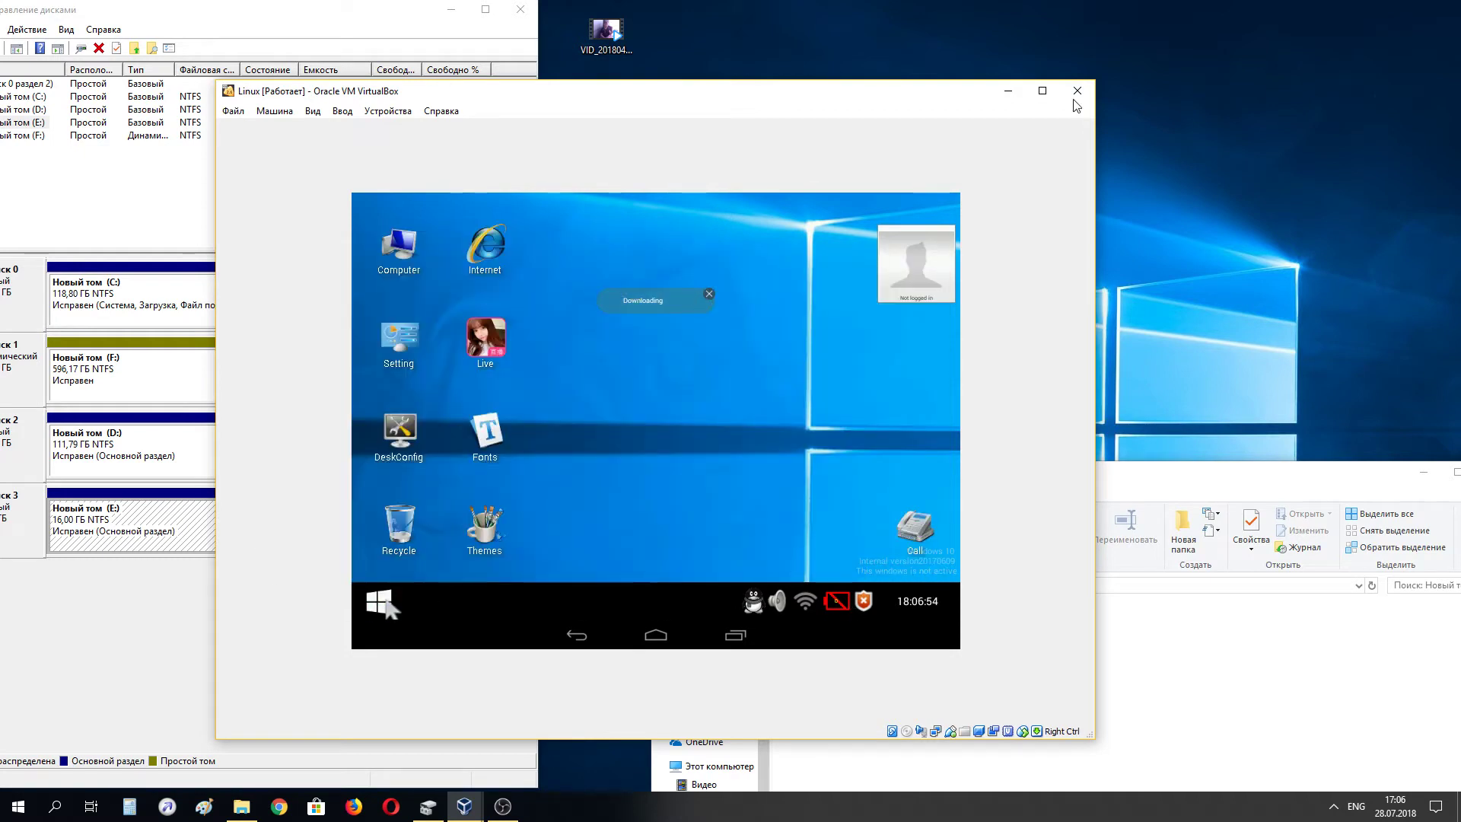
{"action": "left_click_drag", "start_coordinate": [1238, 335], "coordinate": [680, 536]}
{"action": "double_click", "coordinate": [495, 544]}
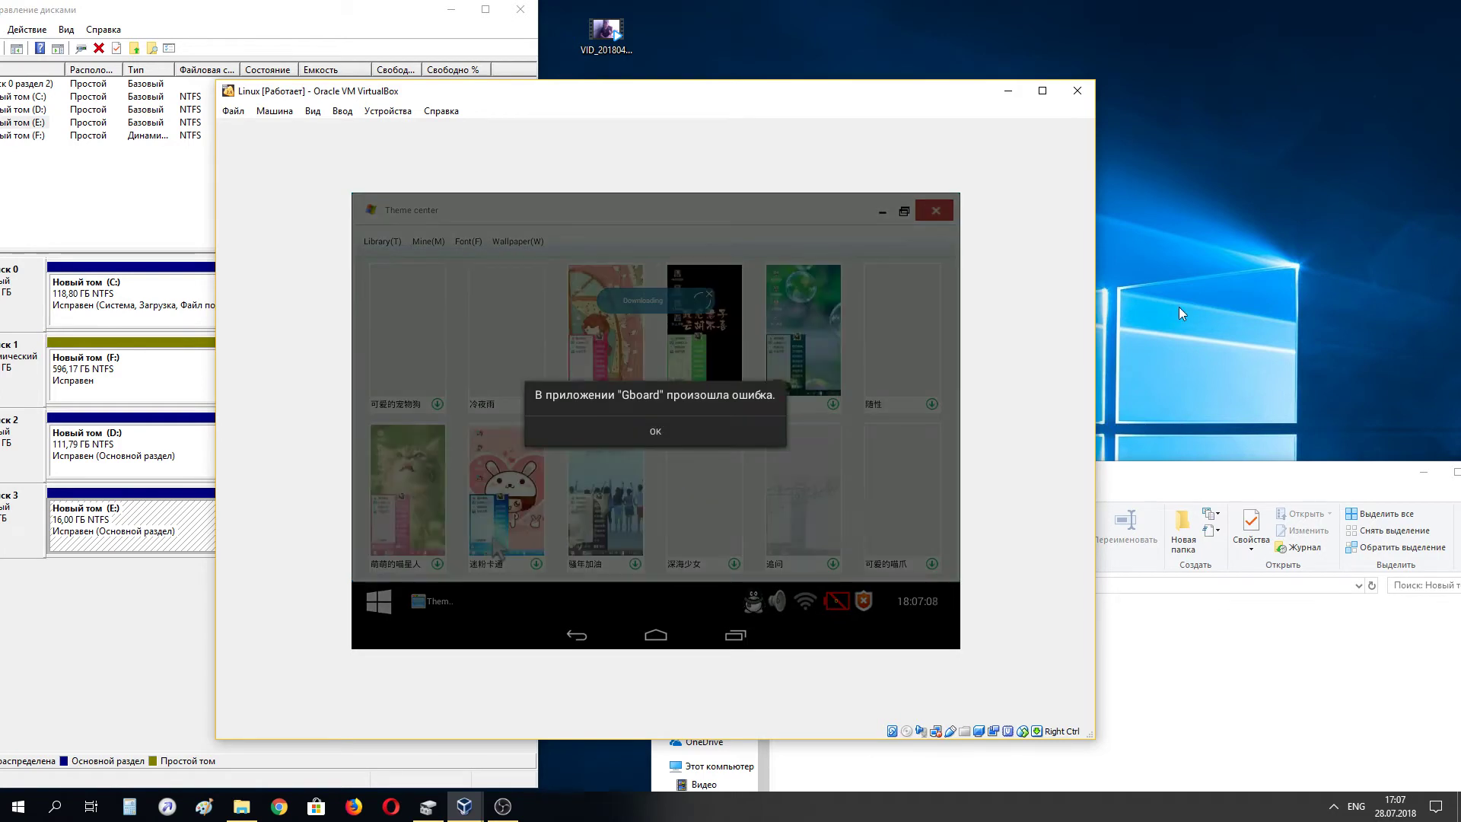
- Dismiss the Gboard error and close the Theme center window
{"action": "left_click", "coordinate": [1178, 318]}
{"action": "left_click", "coordinate": [793, 427]}
{"action": "key", "text": "Return"}
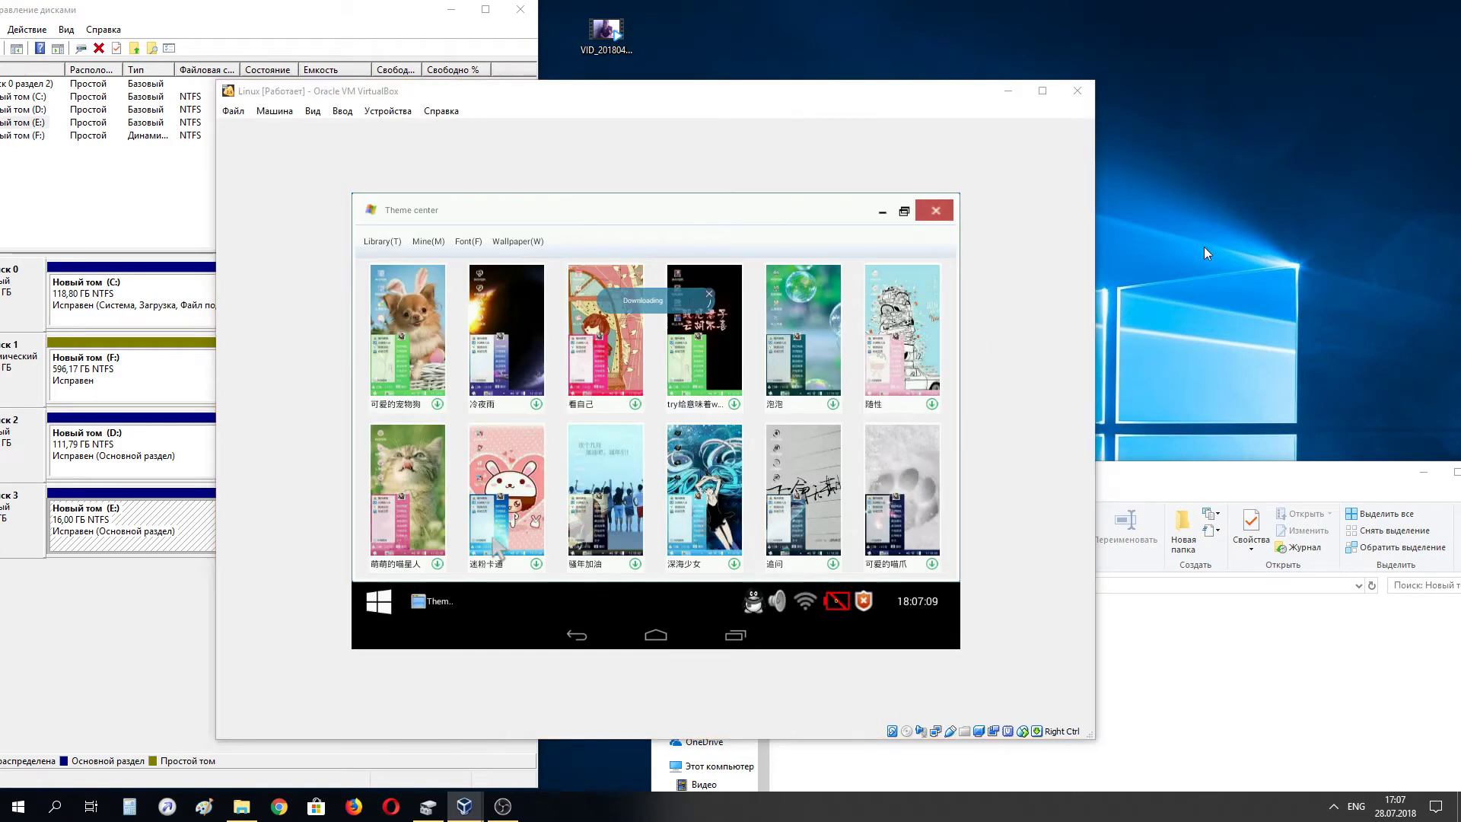
{"action": "left_click_drag", "start_coordinate": [1216, 244], "coordinate": [894, 221]}
{"action": "left_click", "coordinate": [770, 218]}
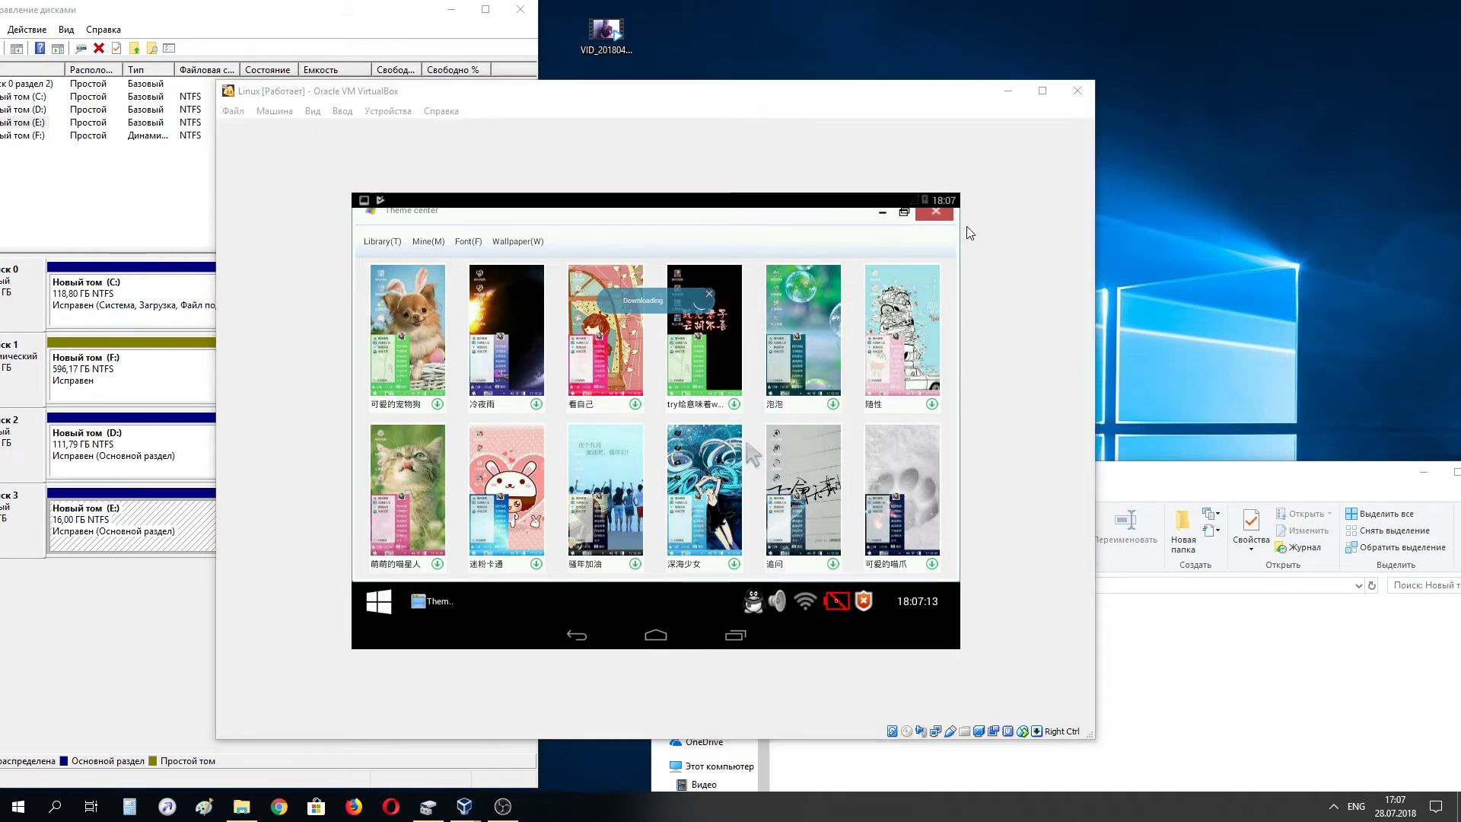
{"action": "left_click", "coordinate": [935, 212]}
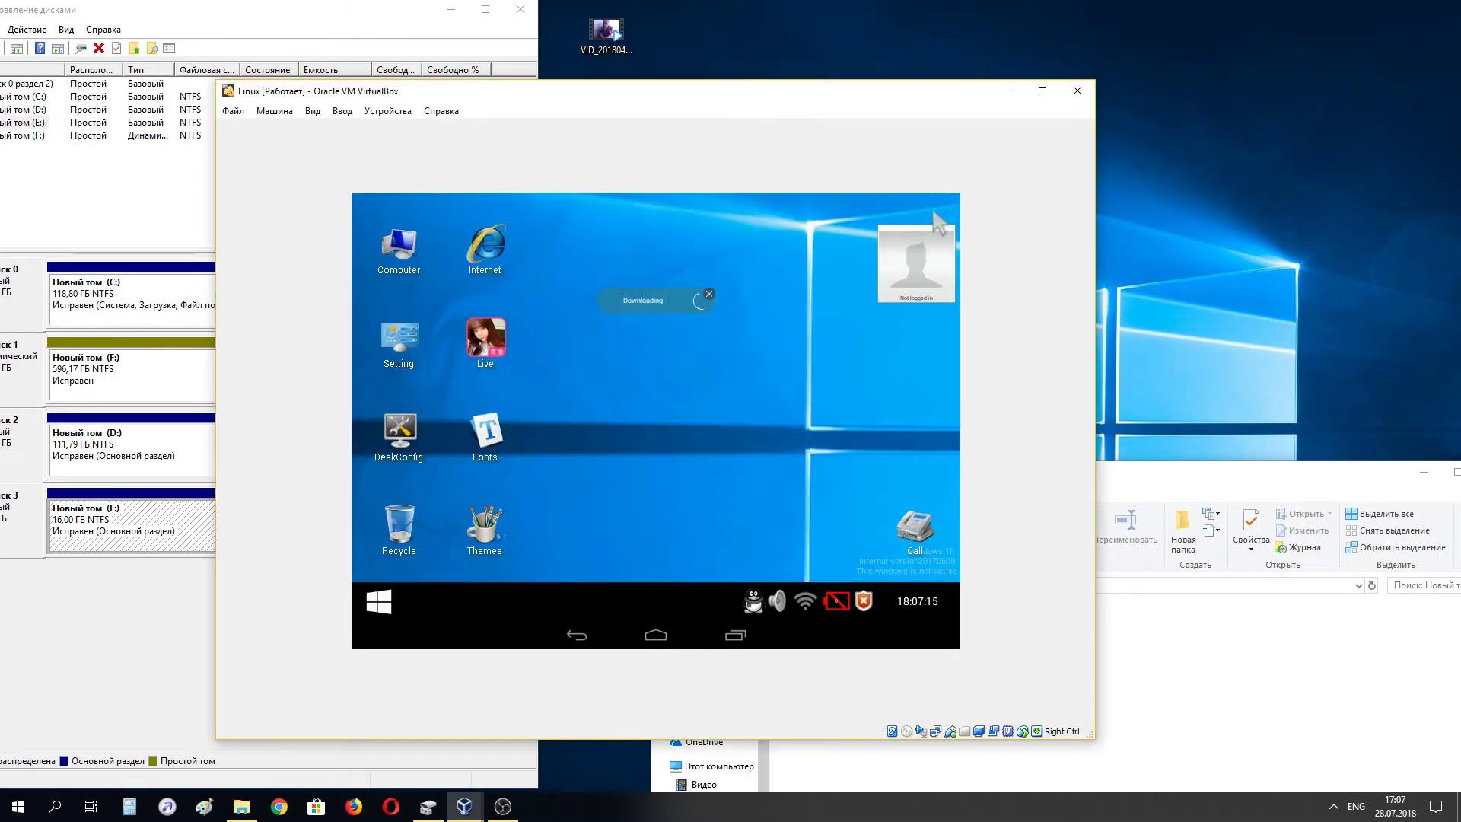
- Open Computer from the Android Windows desktop, dismiss the Gboard error and browse the app, Picture and Recycle folders
{"action": "left_click", "coordinate": [1197, 183]}
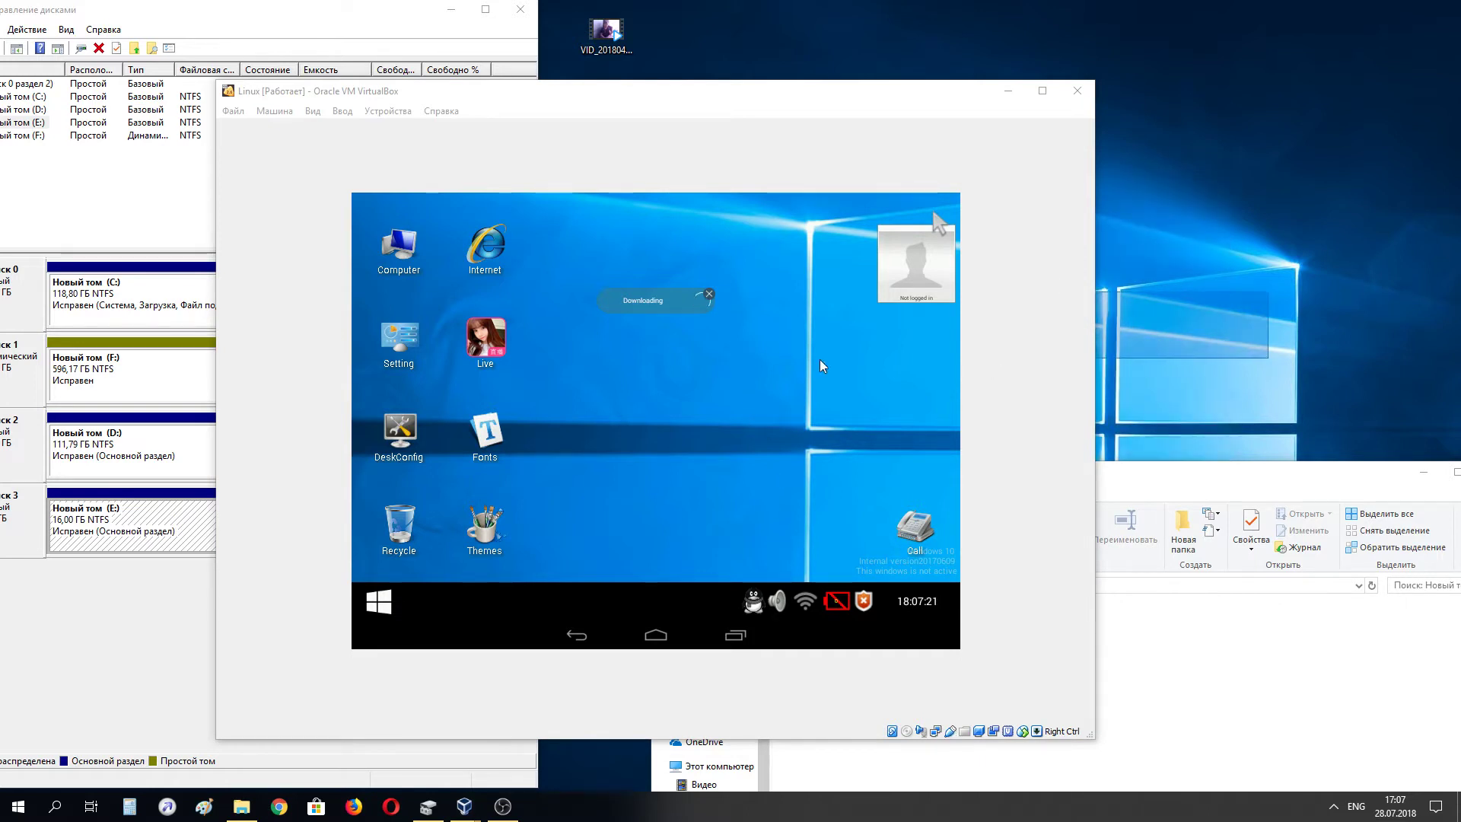
{"action": "left_click", "coordinate": [408, 255]}
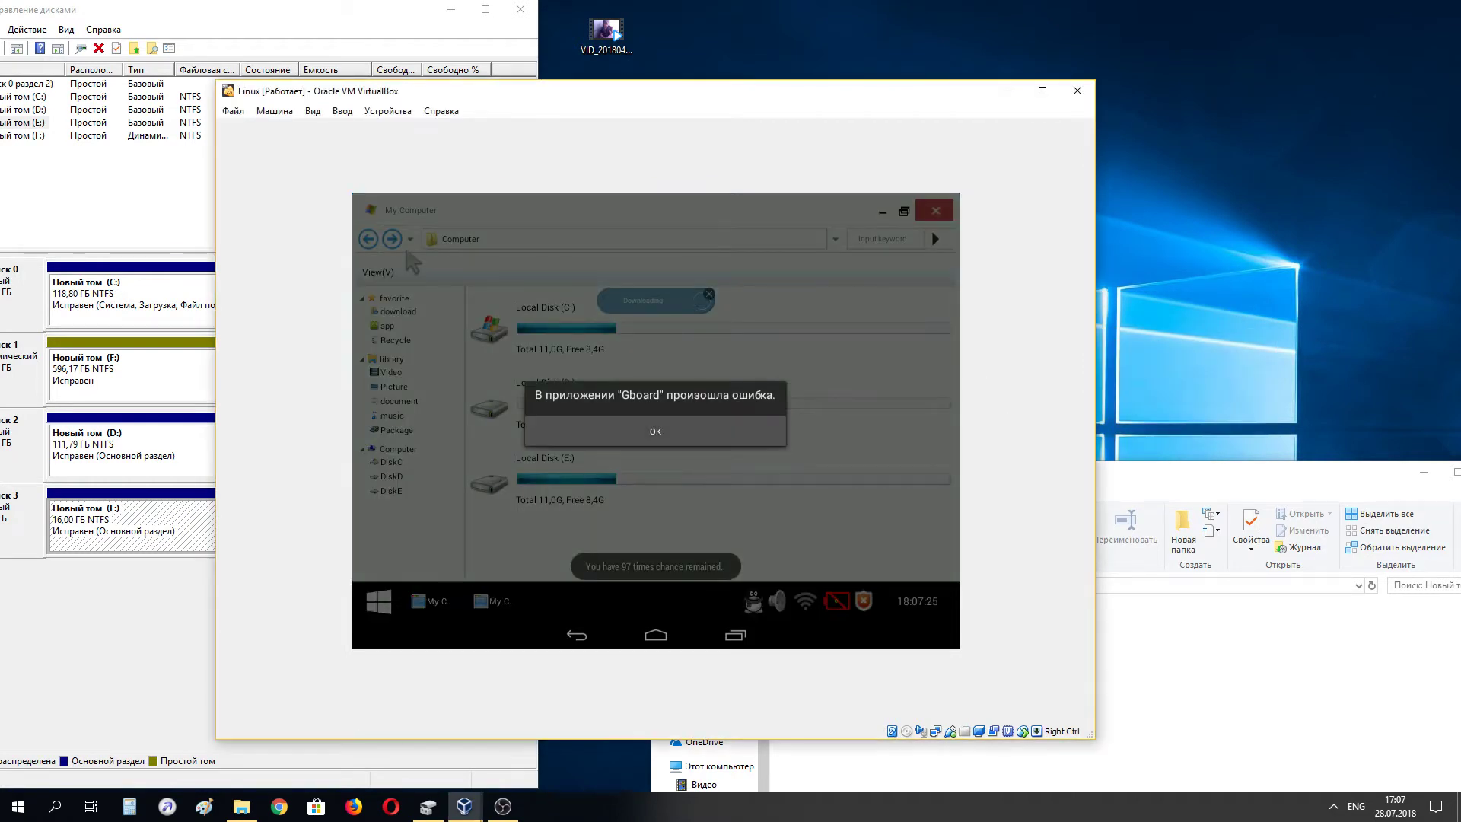
{"action": "left_click", "coordinate": [756, 441]}
{"action": "left_click_drag", "start_coordinate": [1226, 211], "coordinate": [389, 330]}
{"action": "left_click", "coordinate": [388, 327]}
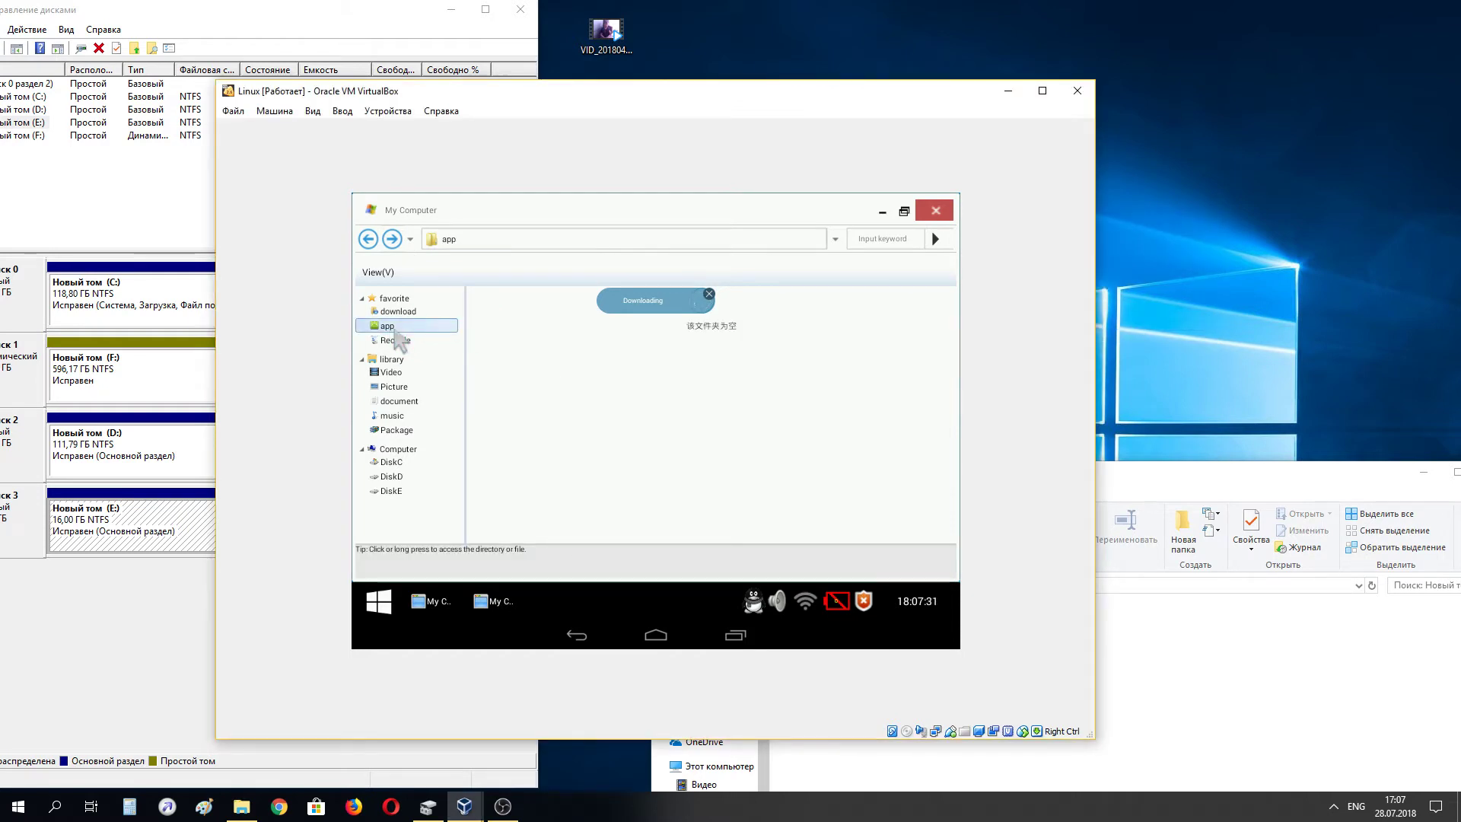
{"action": "left_click", "coordinate": [396, 387]}
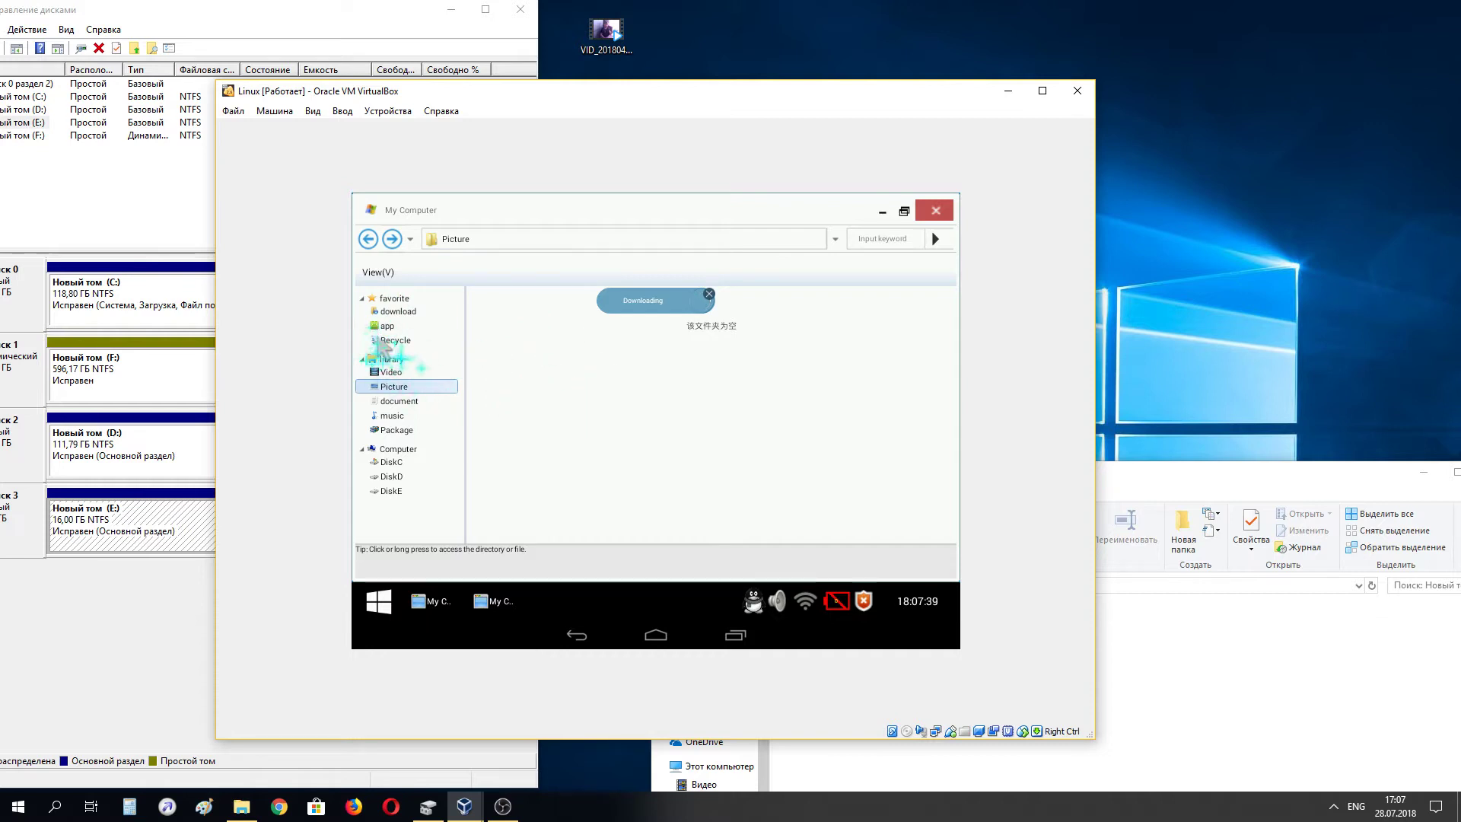
{"action": "left_click", "coordinate": [382, 342]}
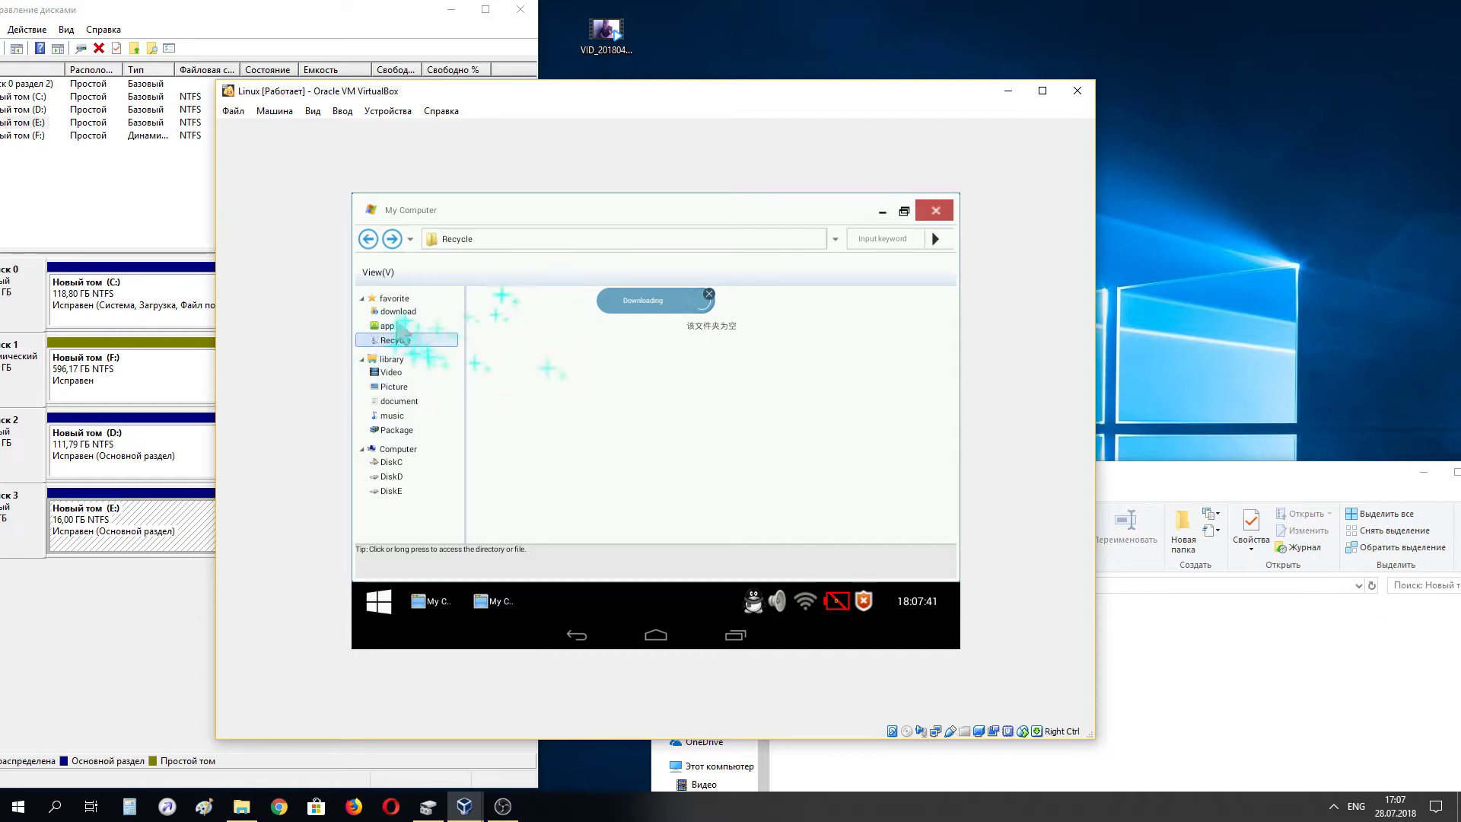
{"action": "left_click", "coordinate": [397, 327]}
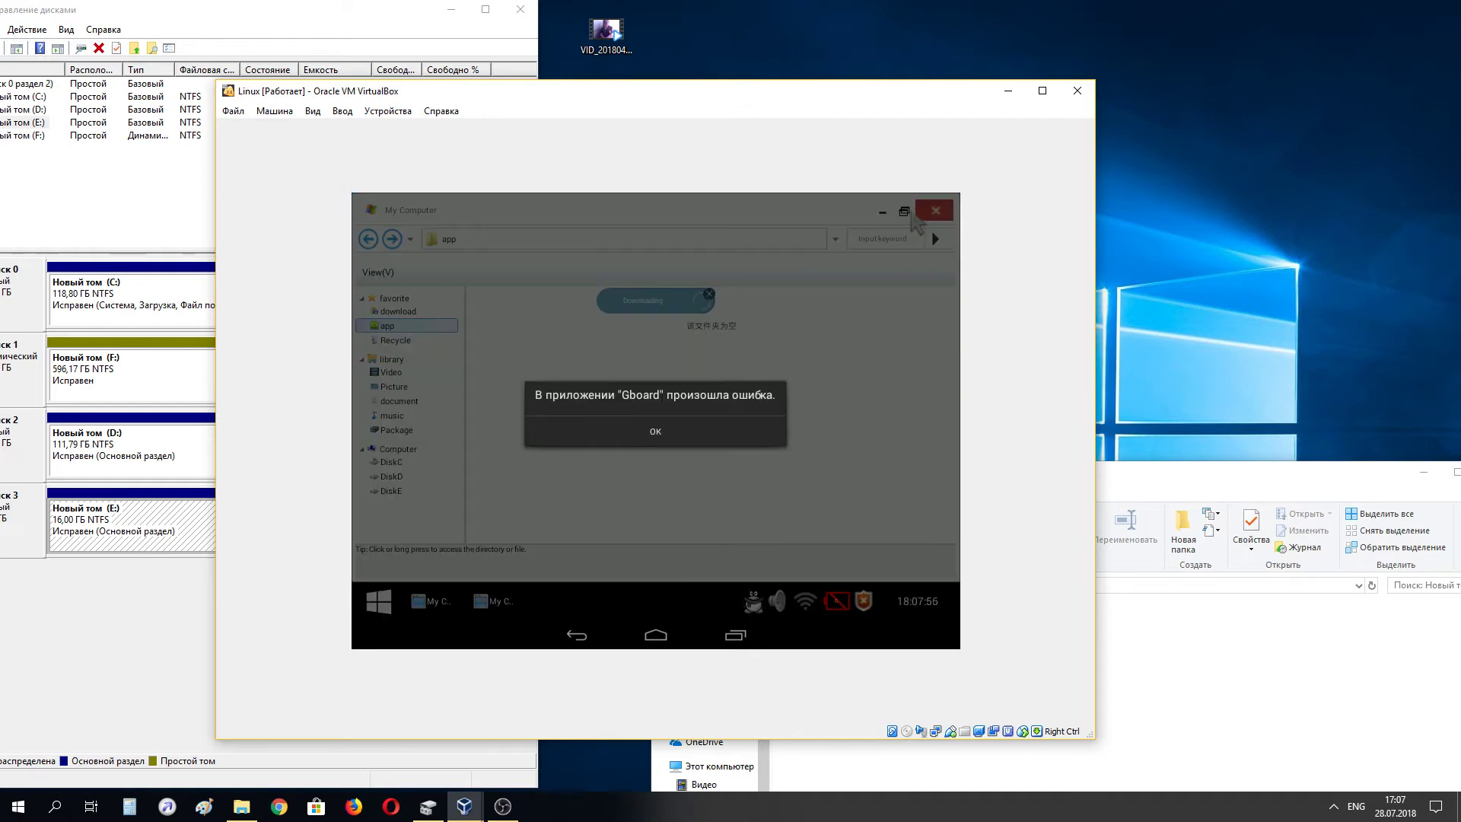
- Dismiss the Gboard errors, close the front My Computer window and bring up the remaining one
{"action": "left_click", "coordinate": [655, 431]}
{"action": "left_click", "coordinate": [936, 211]}
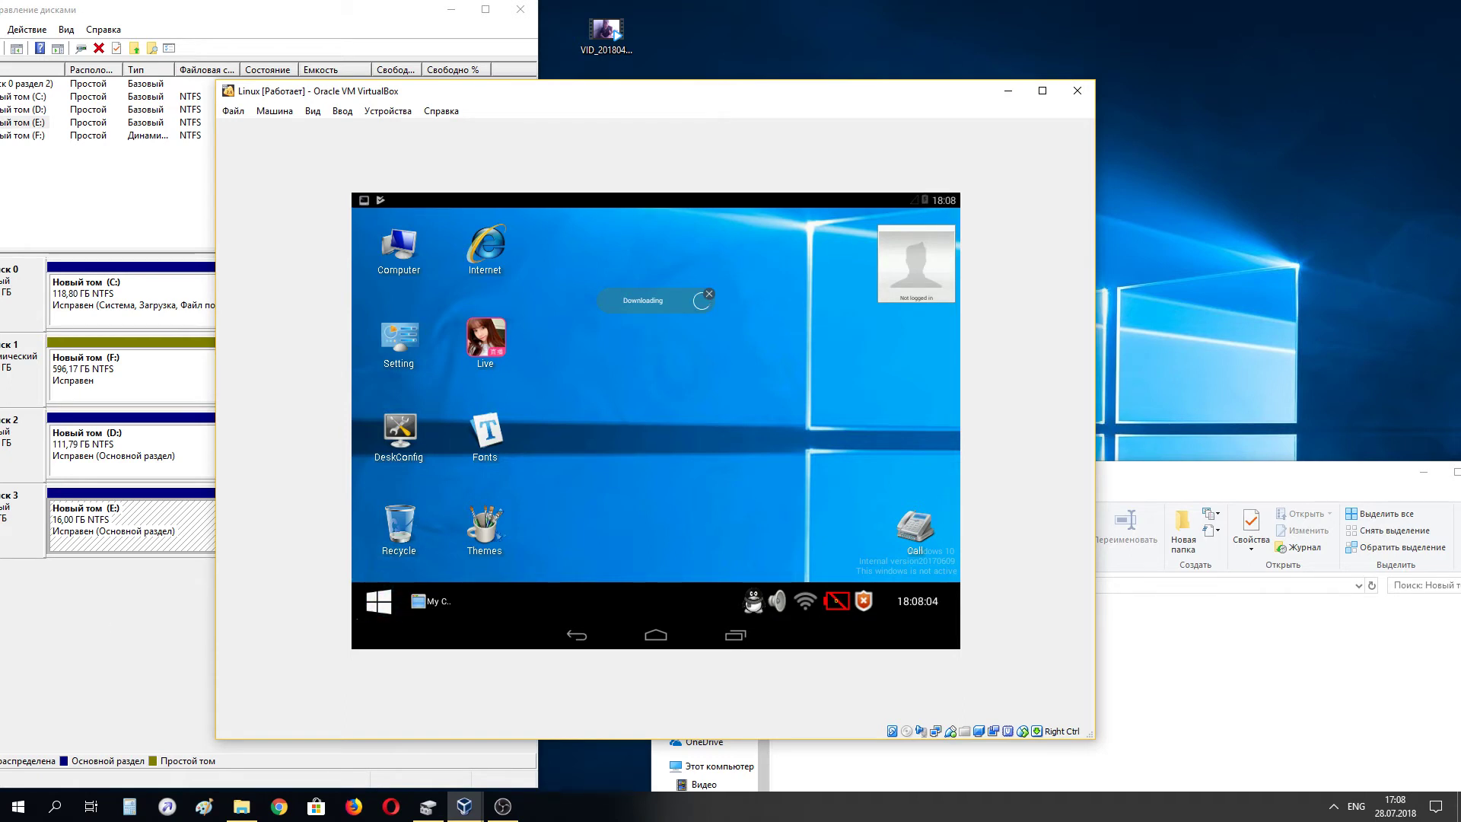
{"action": "left_click_drag", "start_coordinate": [1231, 310], "coordinate": [623, 510]}
{"action": "left_click", "coordinate": [431, 605]}
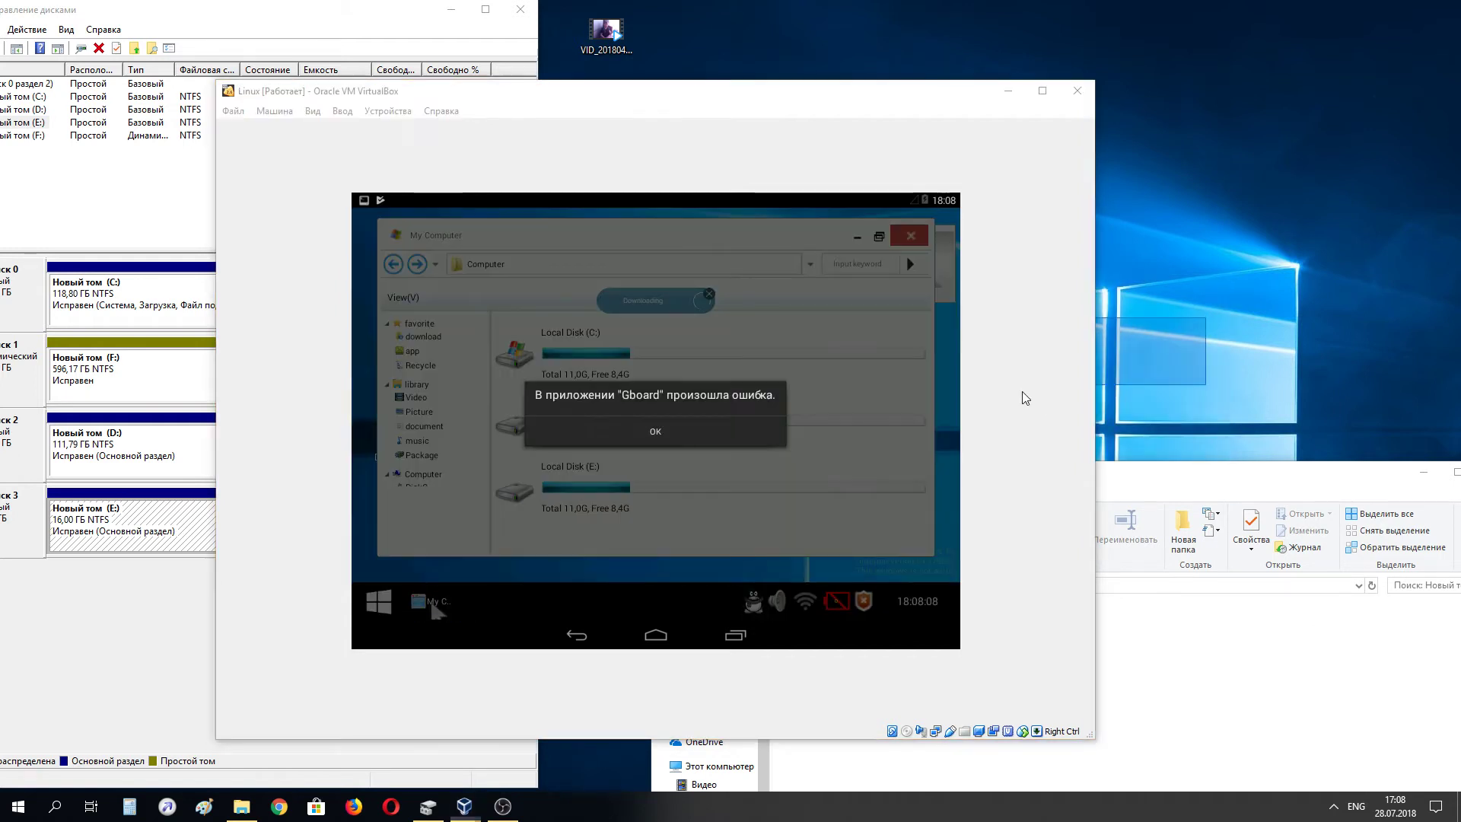
{"action": "left_click_drag", "start_coordinate": [1270, 323], "coordinate": [487, 363]}
{"action": "left_click", "coordinate": [432, 603]}
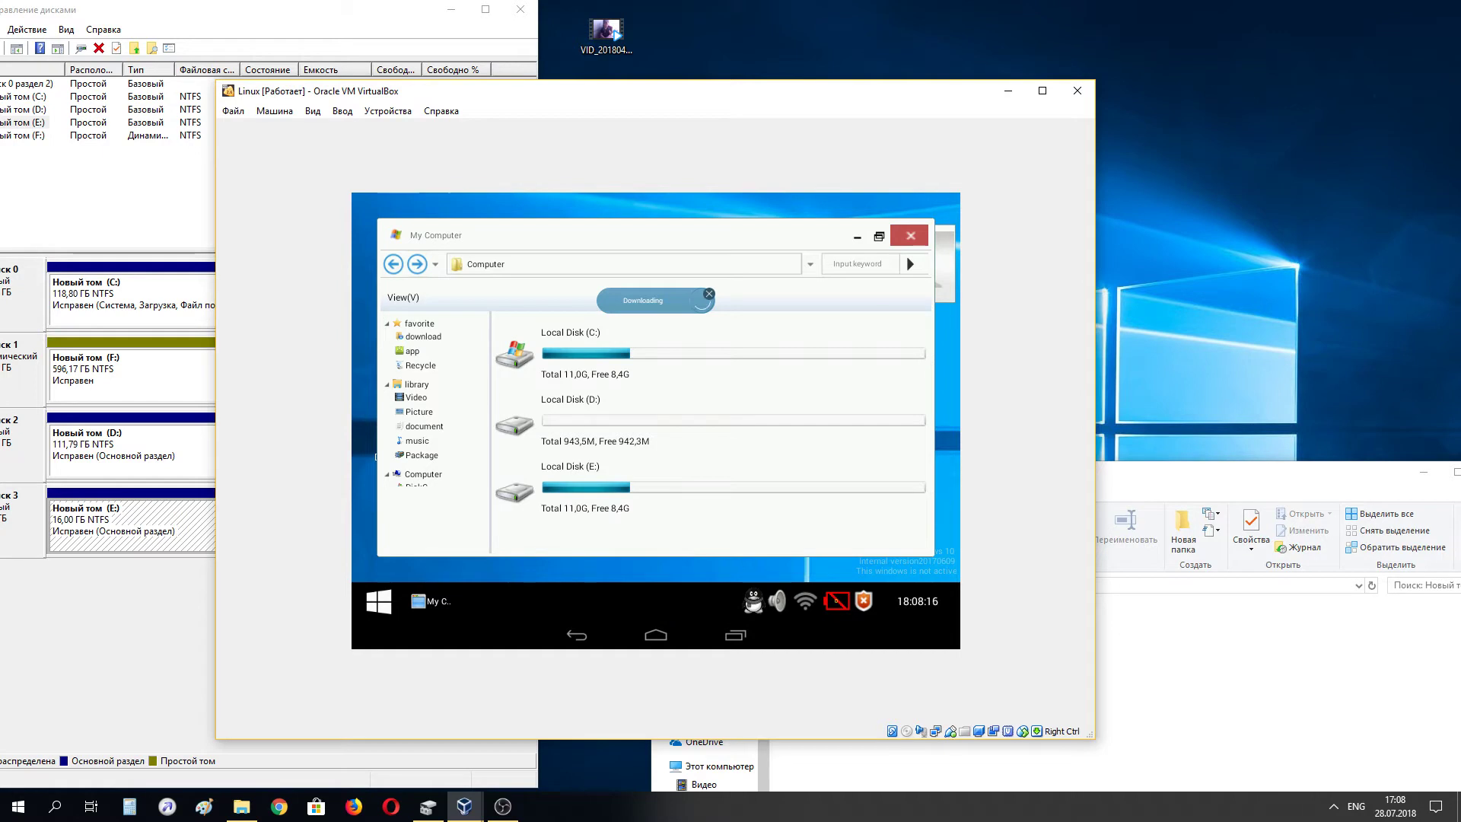
- Shift the remaining My Computer window across the Android Windows desktop and close it
{"action": "left_click_drag", "start_coordinate": [798, 245], "coordinate": [729, 245]}
{"action": "left_click", "coordinate": [1119, 249]}
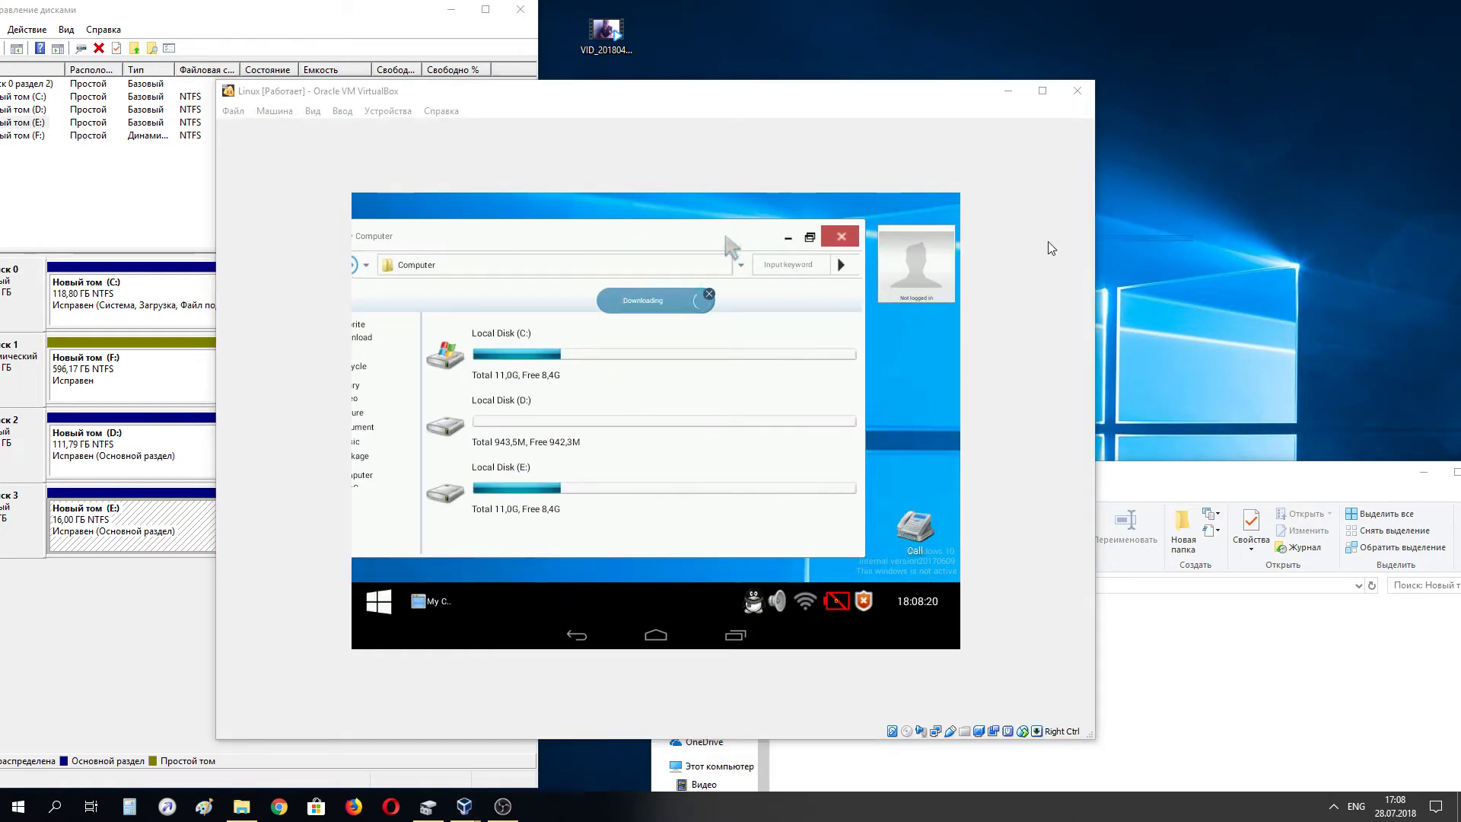
{"action": "left_click", "coordinate": [845, 238]}
- Show the Windows activation notice from the Android Windows security shield and dismiss it
{"action": "left_click_drag", "start_coordinate": [1275, 319], "coordinate": [868, 607]}
{"action": "left_click", "coordinate": [868, 606]}
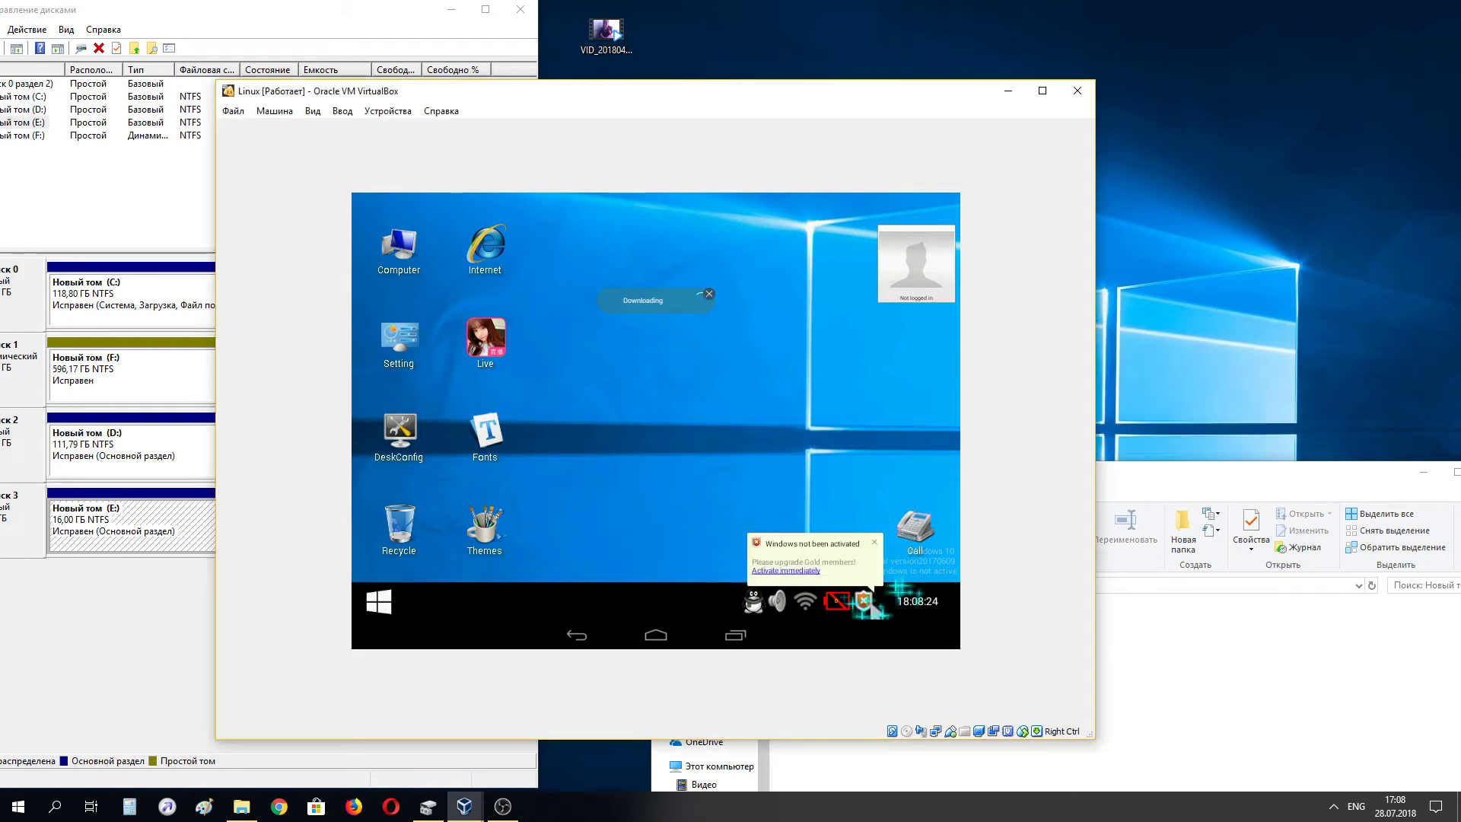
{"action": "left_click", "coordinate": [823, 515]}
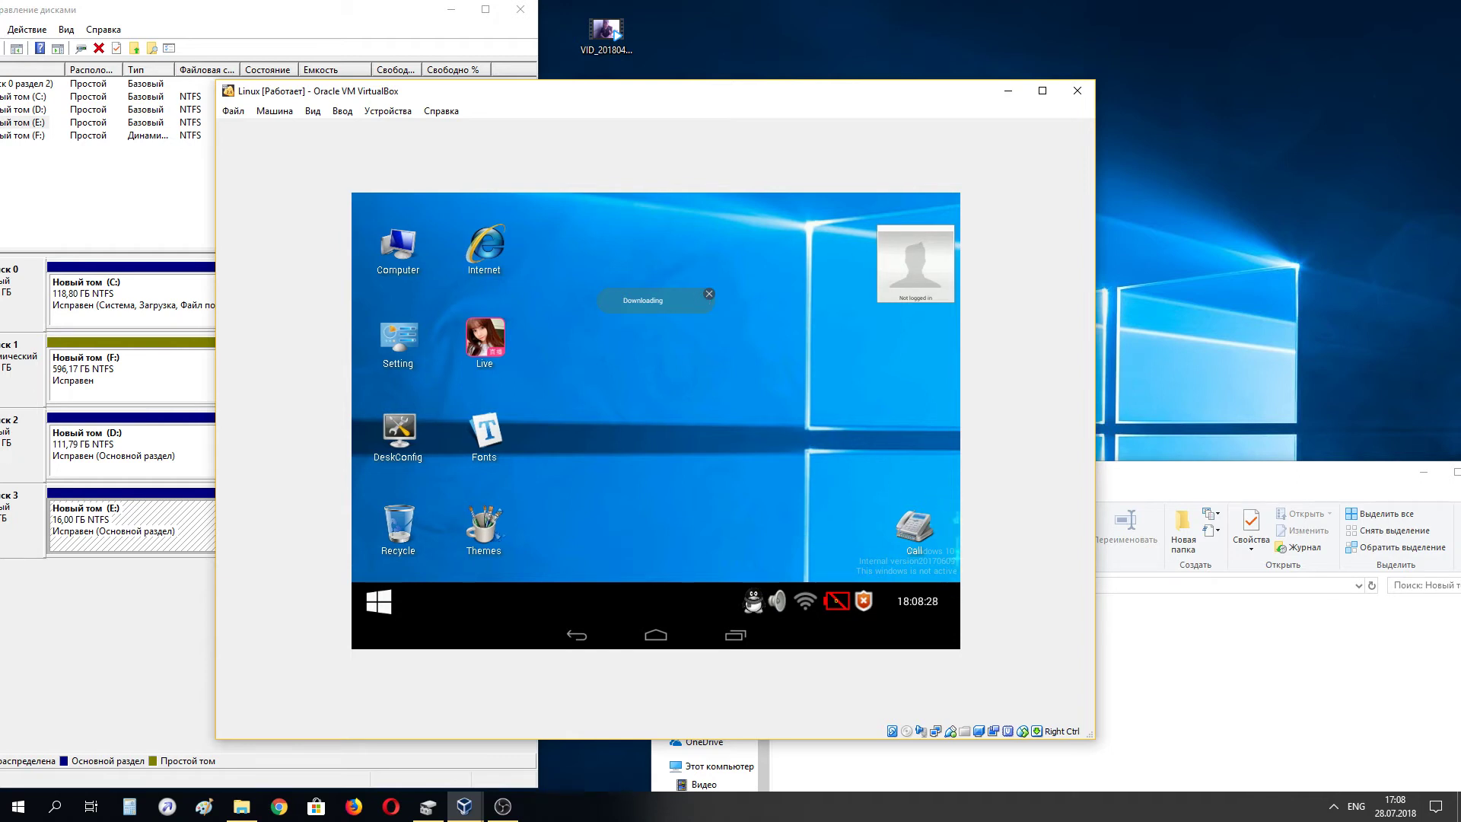
- Go to the second desktop page, open and leave Калькулятор, and dismiss the Gboard error
{"action": "left_click_drag", "start_coordinate": [892, 459], "coordinate": [360, 462]}
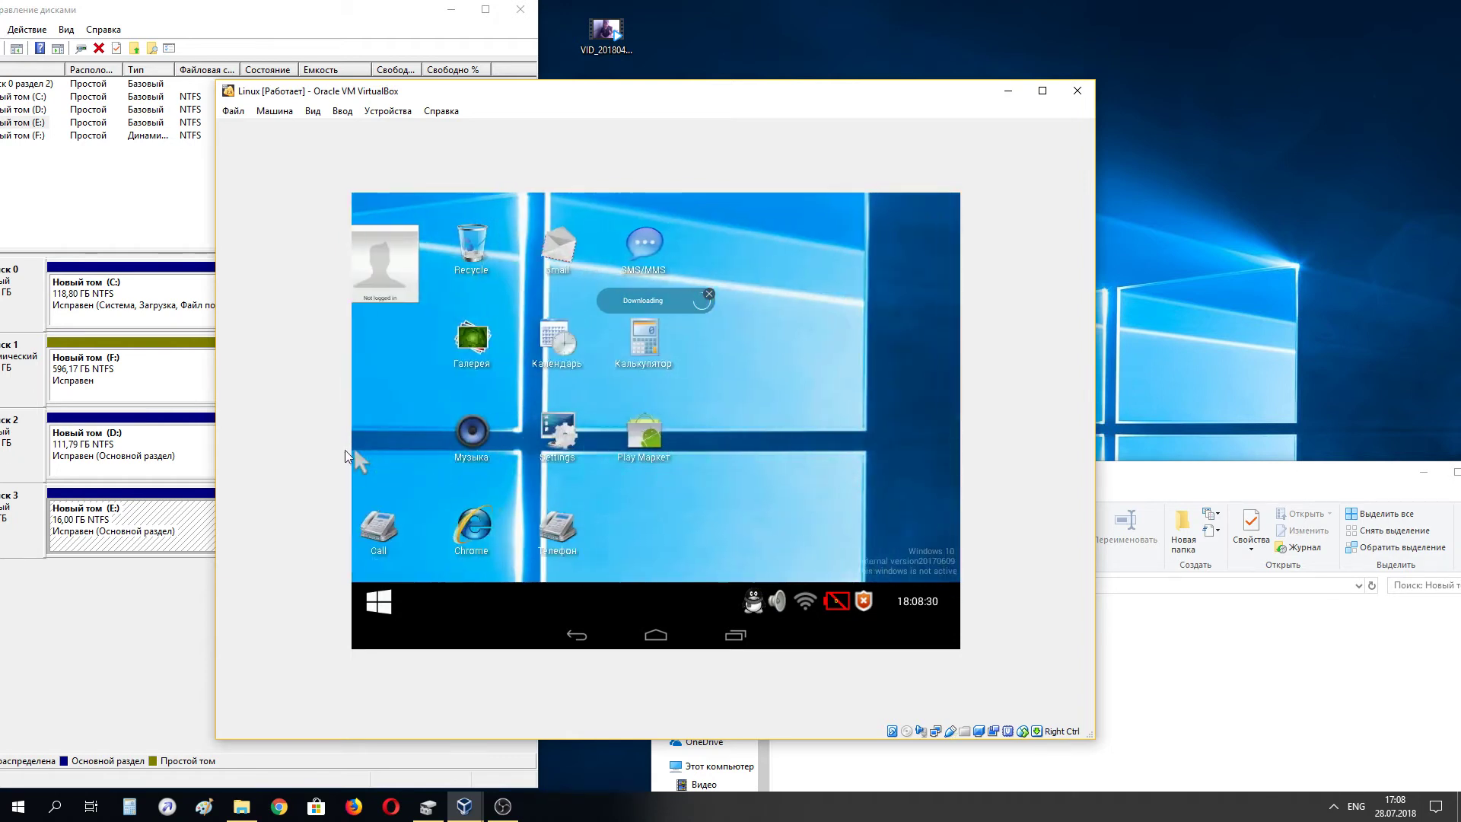
{"action": "left_click_drag", "start_coordinate": [1137, 303], "coordinate": [591, 350]}
{"action": "left_click", "coordinate": [592, 350]}
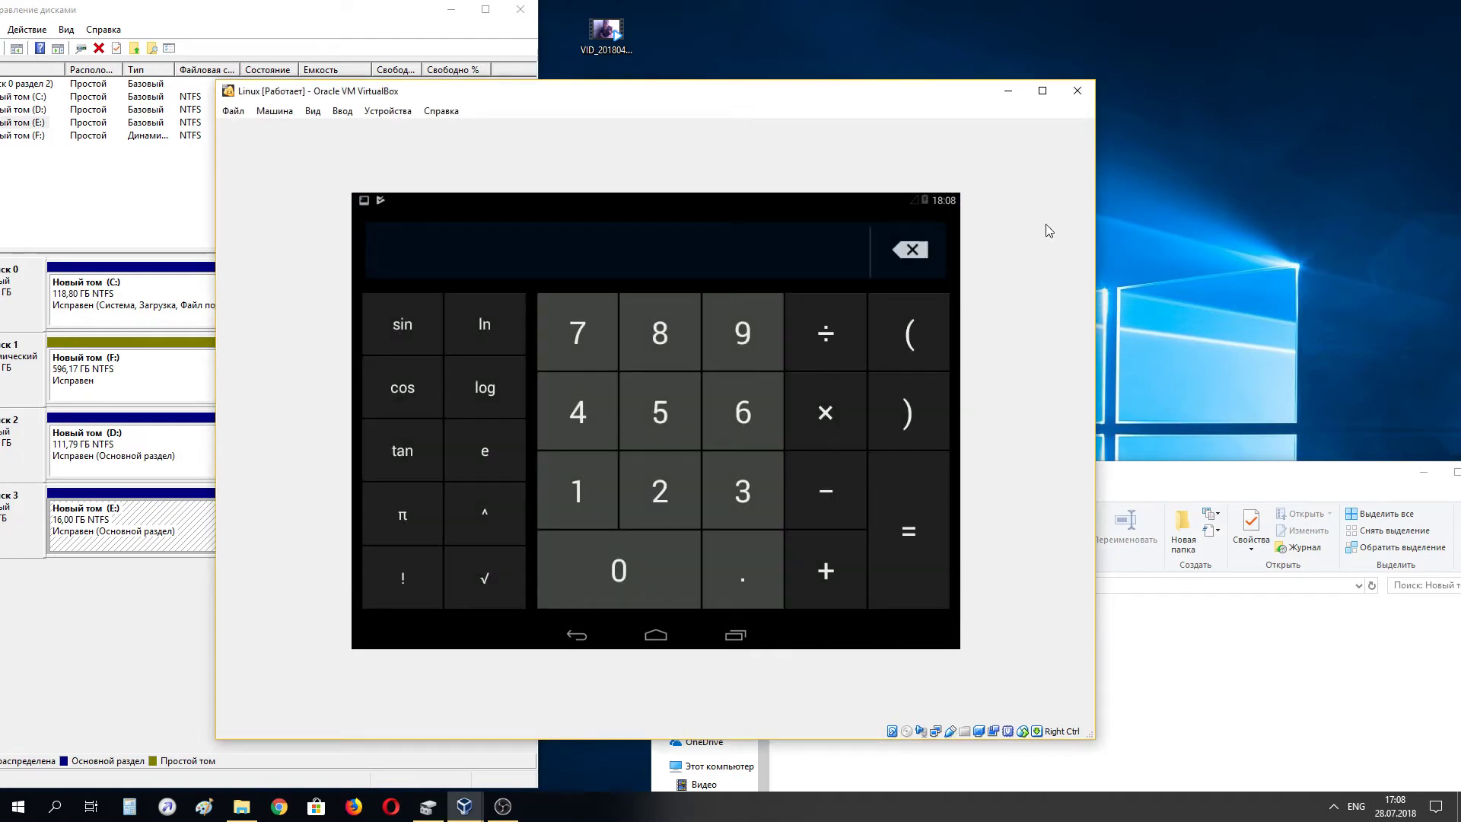
{"action": "left_click_drag", "start_coordinate": [1460, 222], "coordinate": [977, 479]}
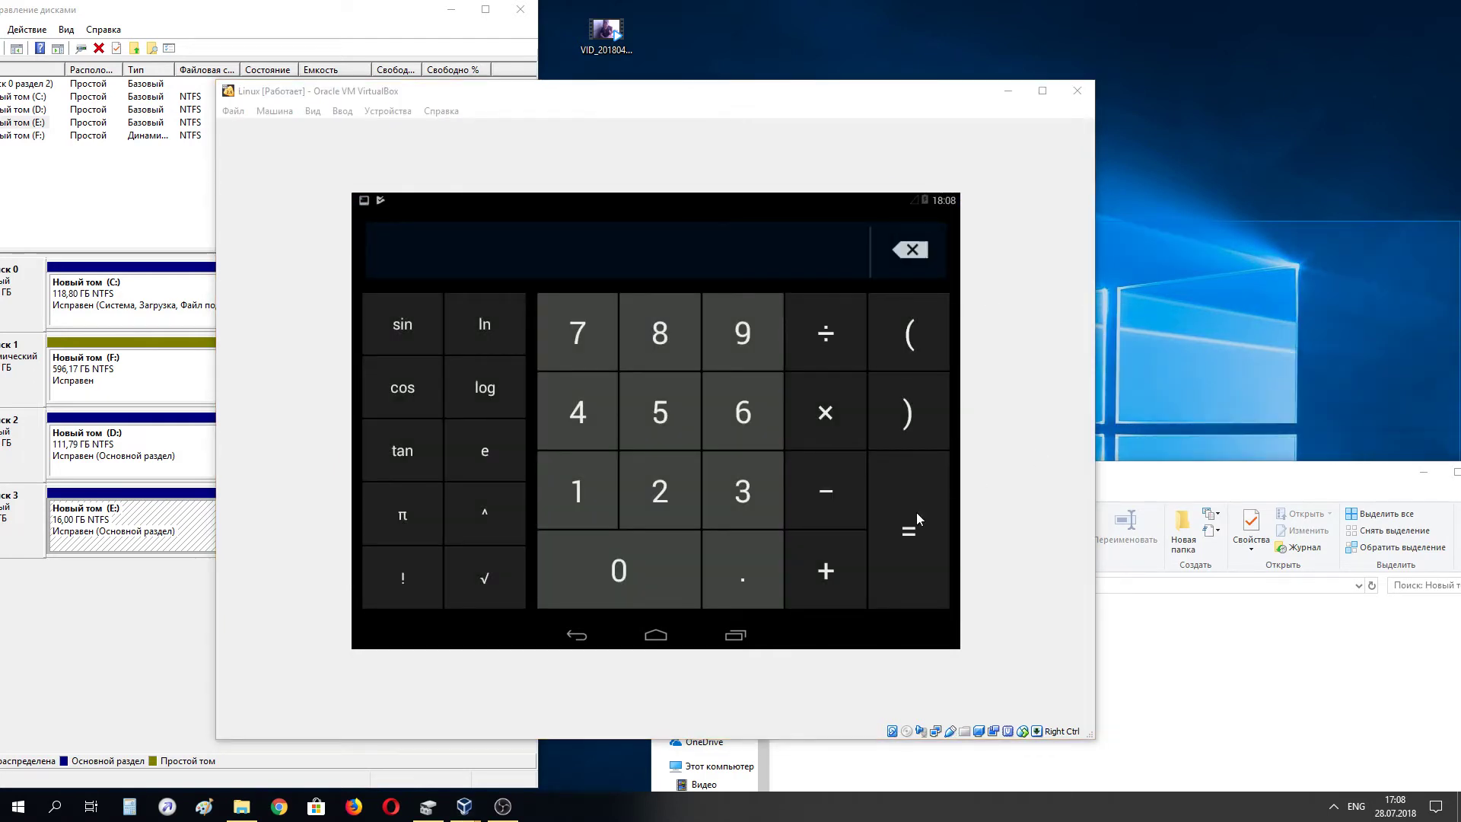
{"action": "left_click", "coordinate": [577, 634]}
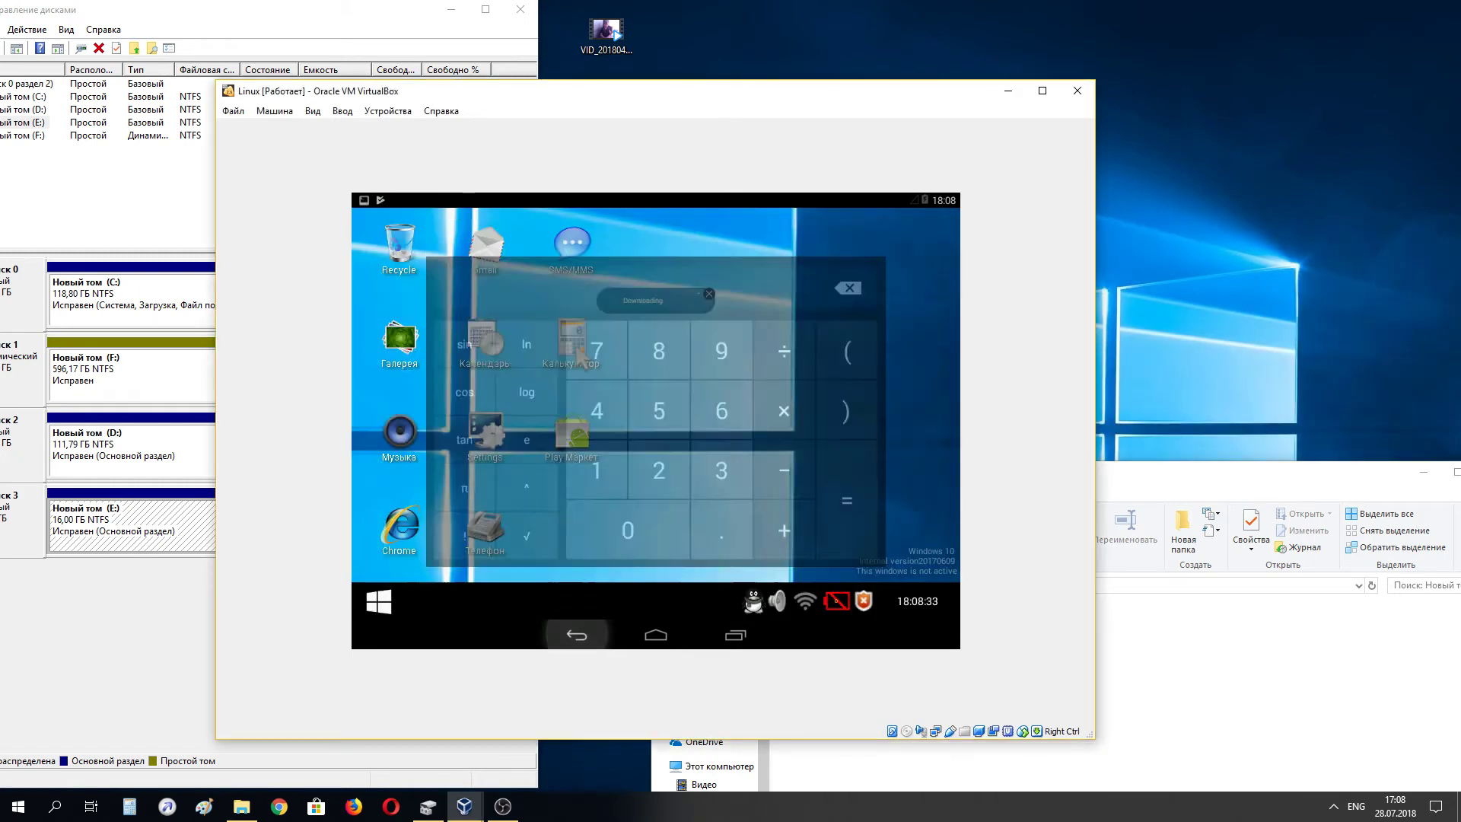
{"action": "left_click_drag", "start_coordinate": [723, 427], "coordinate": [719, 430]}
{"action": "left_click", "coordinate": [715, 431]}
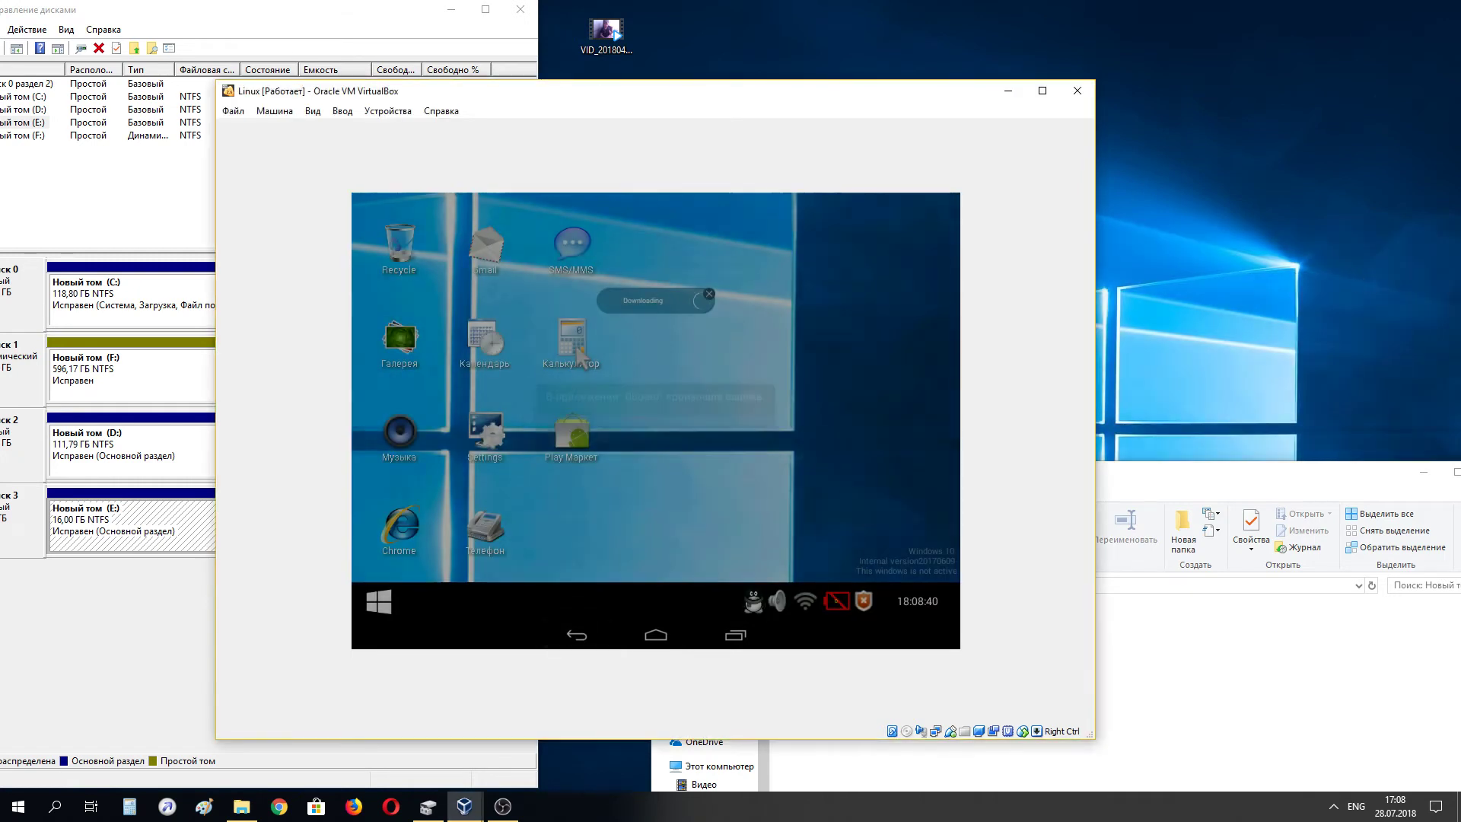
- Open the Android Settings from the desktop, go to Language & input and dismiss the Gboard error
{"action": "left_click_drag", "start_coordinate": [1338, 306], "coordinate": [491, 430]}
{"action": "left_click", "coordinate": [488, 432]}
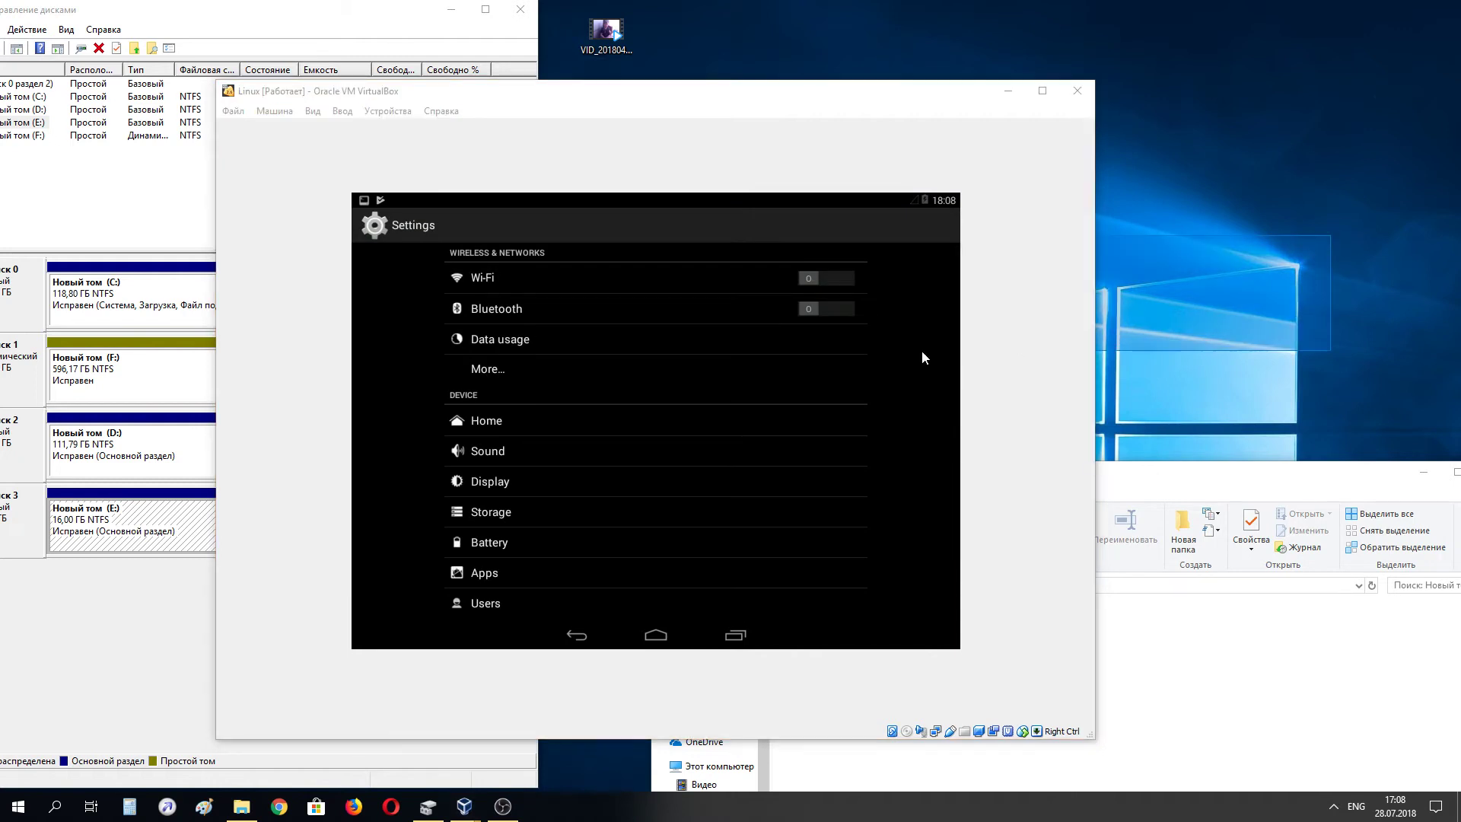
{"action": "scroll", "coordinate": [655, 421], "scroll_direction": "down", "scroll_amount": 8}
{"action": "left_click_drag", "start_coordinate": [1413, 254], "coordinate": [576, 635]}
{"action": "left_click", "coordinate": [578, 638]}
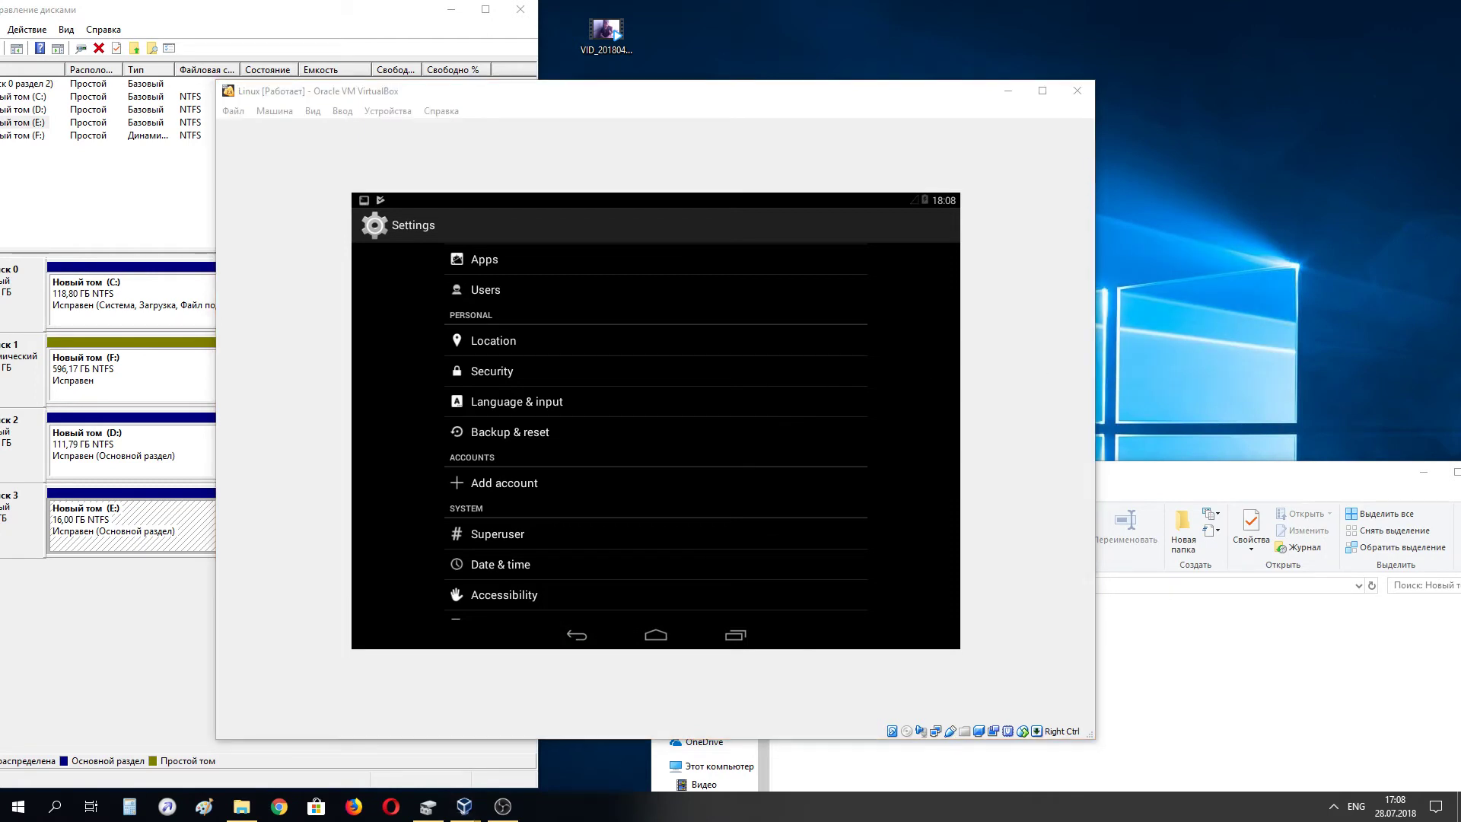
{"action": "left_click", "coordinate": [517, 401]}
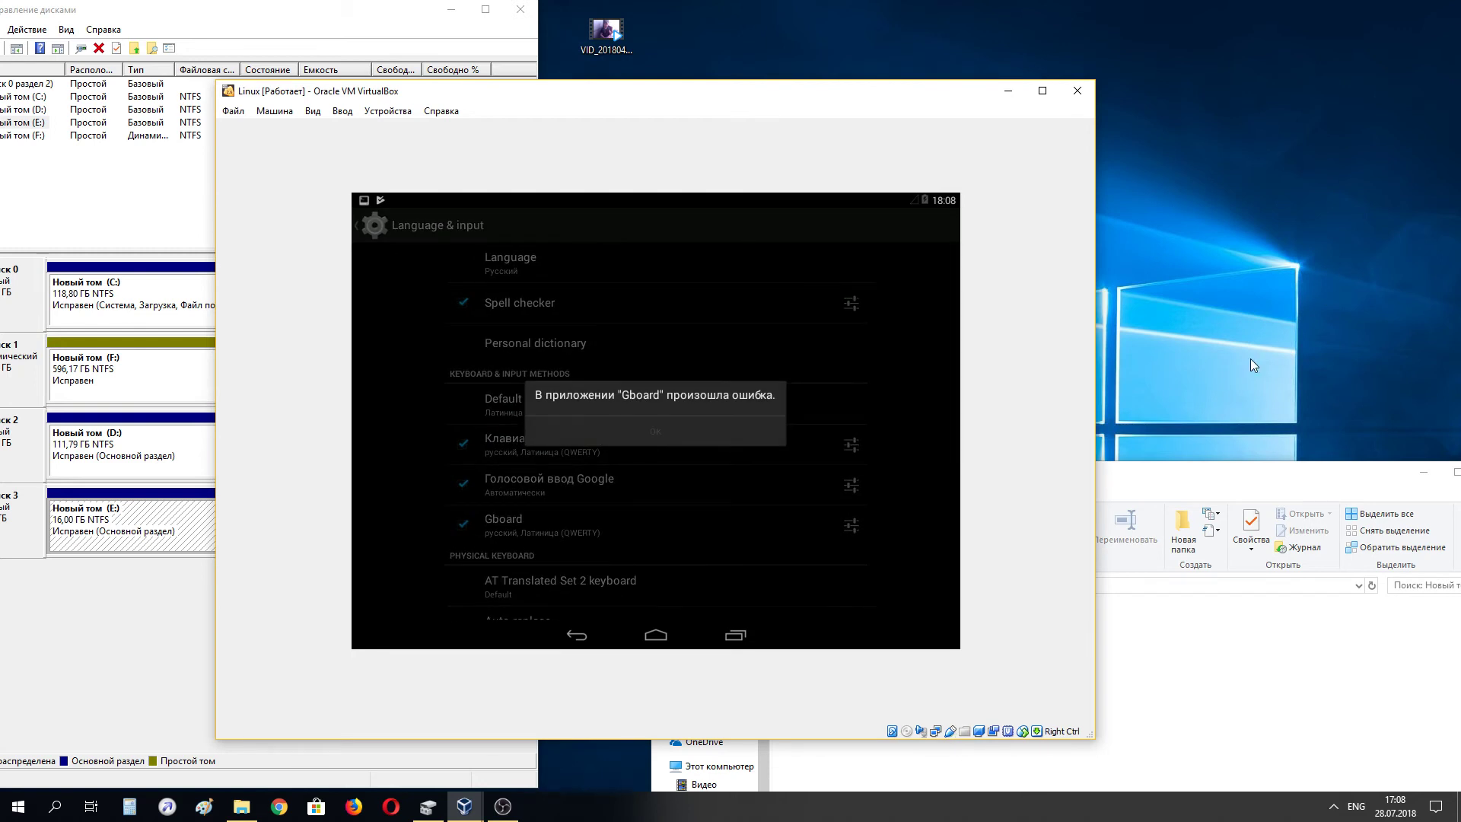
{"action": "left_click", "coordinate": [652, 434]}
{"action": "left_click", "coordinate": [1175, 248]}
- Browse the system language list and choose Русский
{"action": "left_click", "coordinate": [786, 269]}
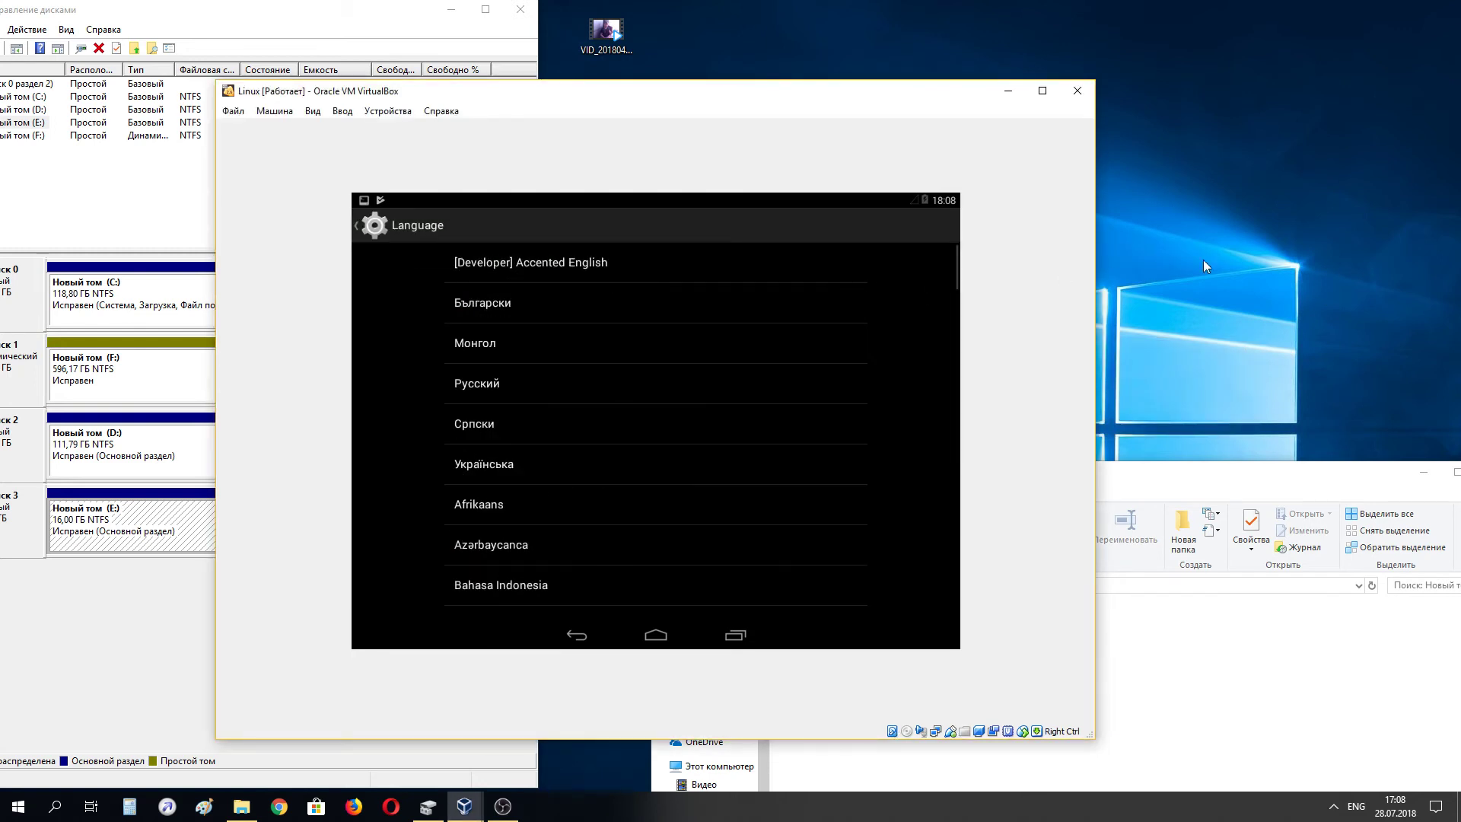
{"action": "scroll", "coordinate": [655, 426], "scroll_direction": "down", "scroll_amount": 5}
{"action": "scroll", "coordinate": [655, 426], "scroll_direction": "up", "scroll_amount": 5}
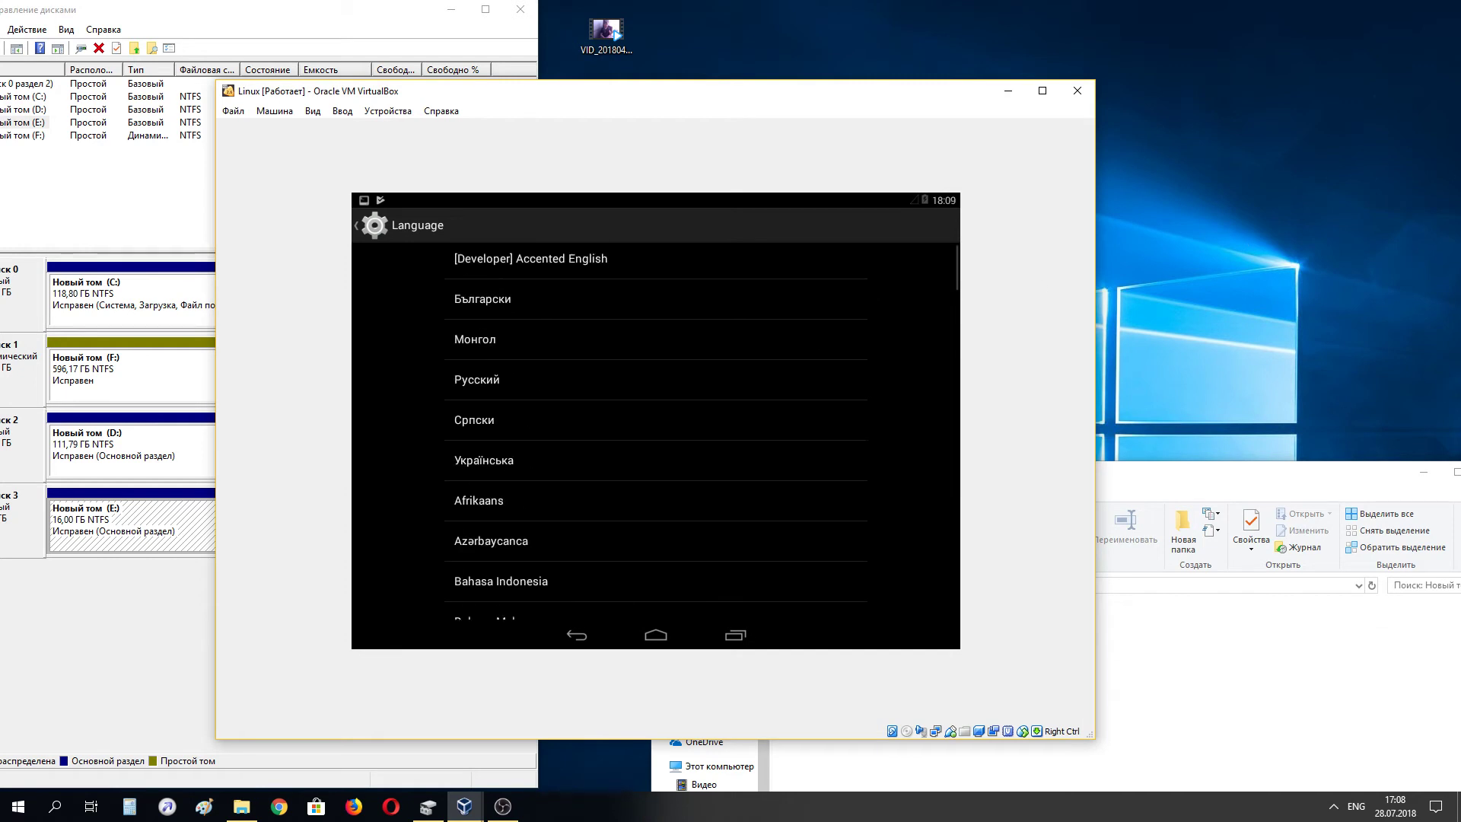
{"action": "left_click", "coordinate": [652, 397]}
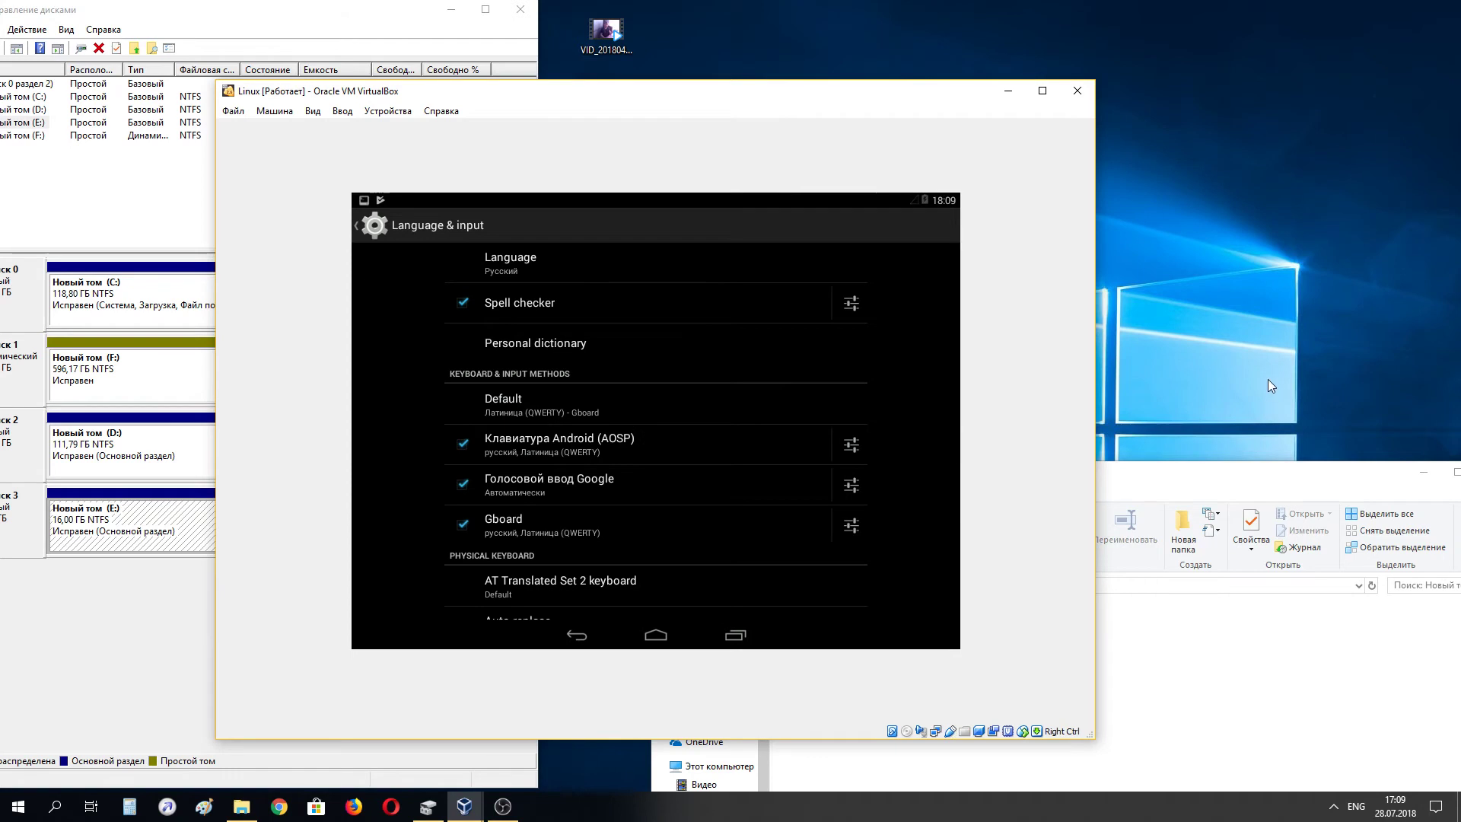
- Disable Gboard among the keyboard and input methods
{"action": "scroll", "coordinate": [665, 601], "scroll_direction": "down", "scroll_amount": 3}
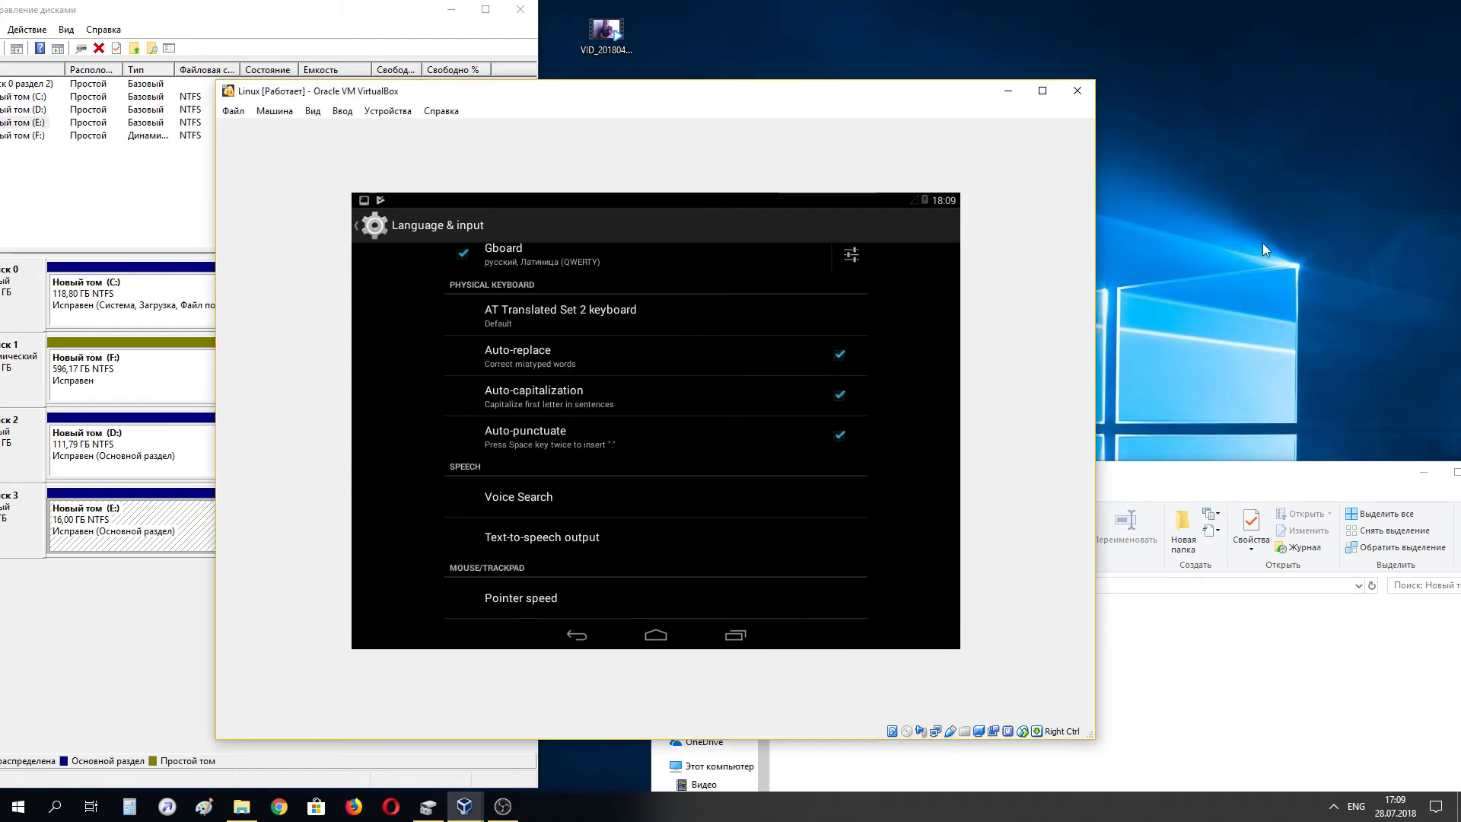
{"action": "scroll", "coordinate": [662, 398], "scroll_direction": "up", "scroll_amount": 3}
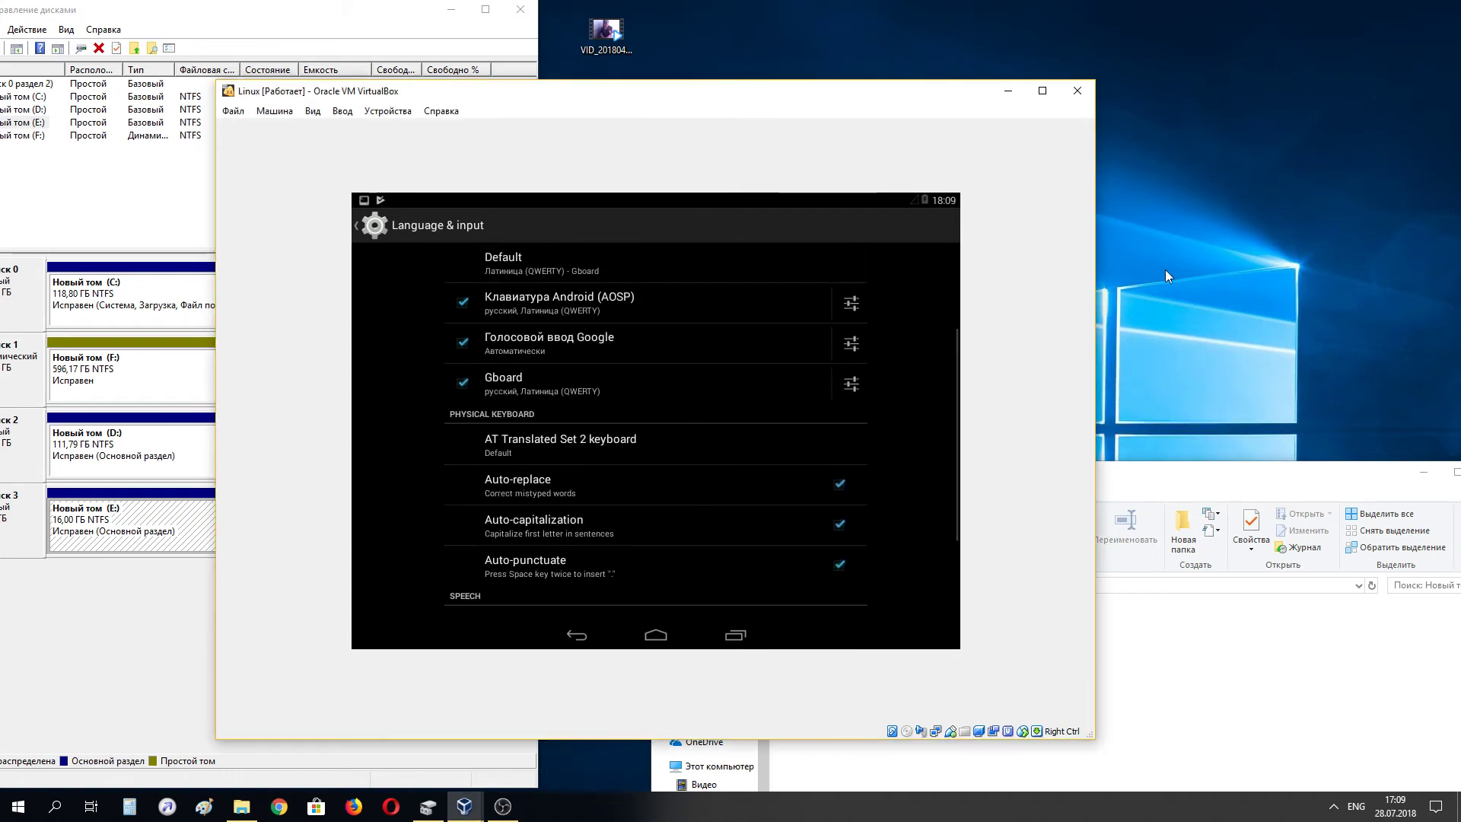
{"action": "left_click", "coordinate": [462, 383]}
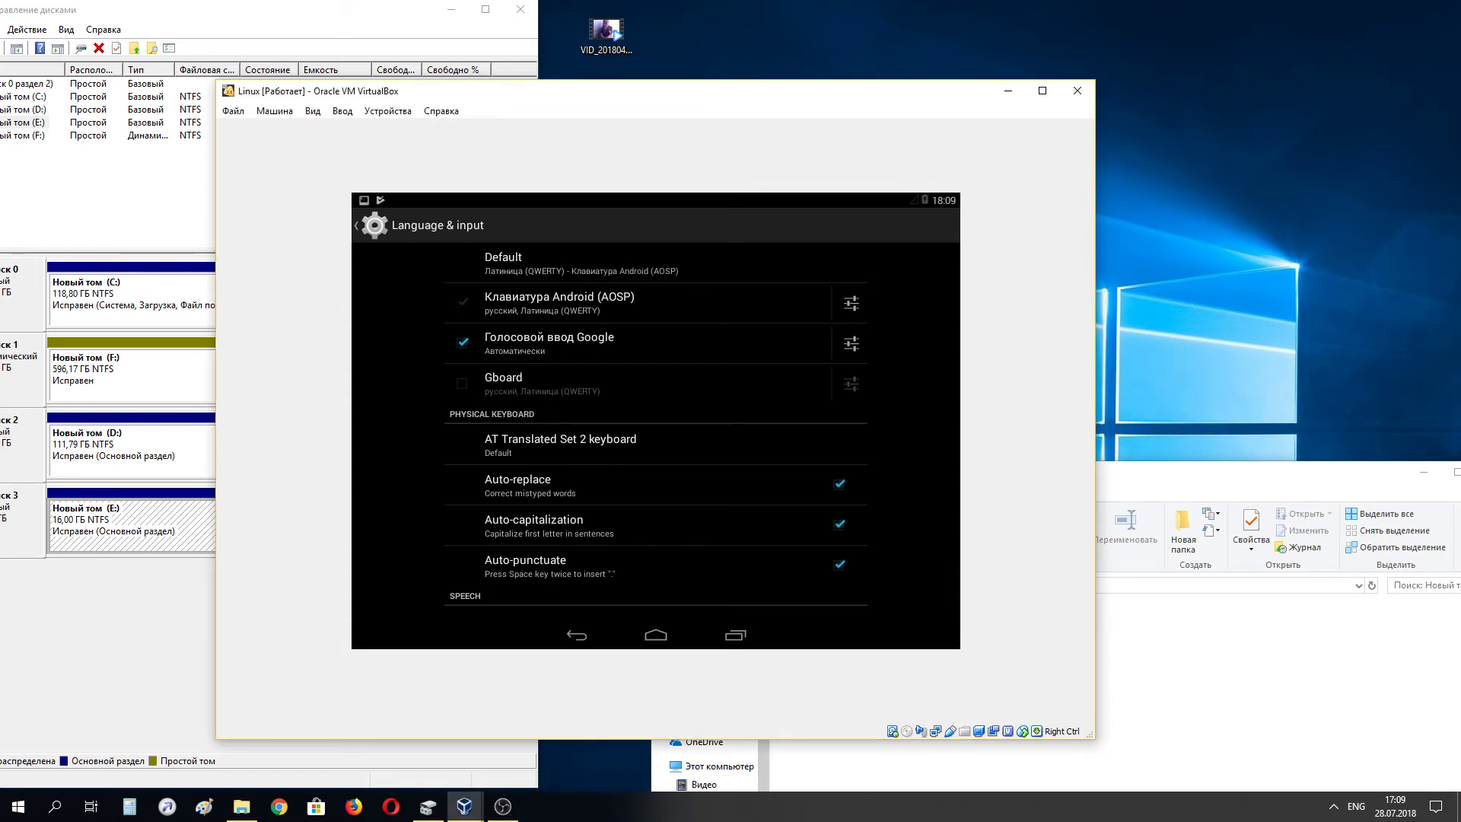
- Open the settings of Клавиатура Android (AOSP) and view its Дополнительные словари list
{"action": "left_click_drag", "start_coordinate": [1328, 284], "coordinate": [624, 430]}
{"action": "left_click_drag", "start_coordinate": [1262, 316], "coordinate": [525, 368]}
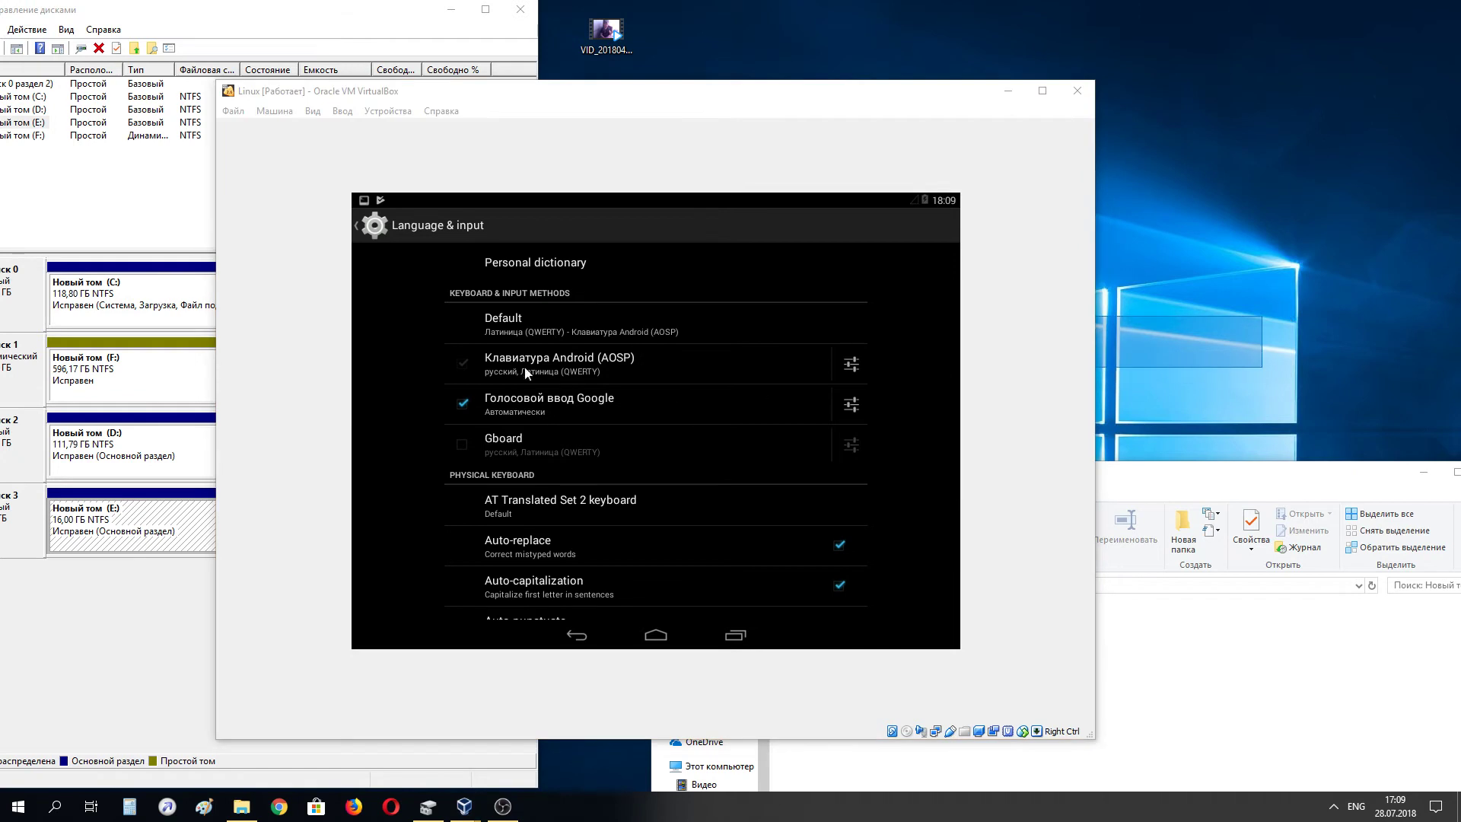
{"action": "left_click", "coordinate": [850, 365]}
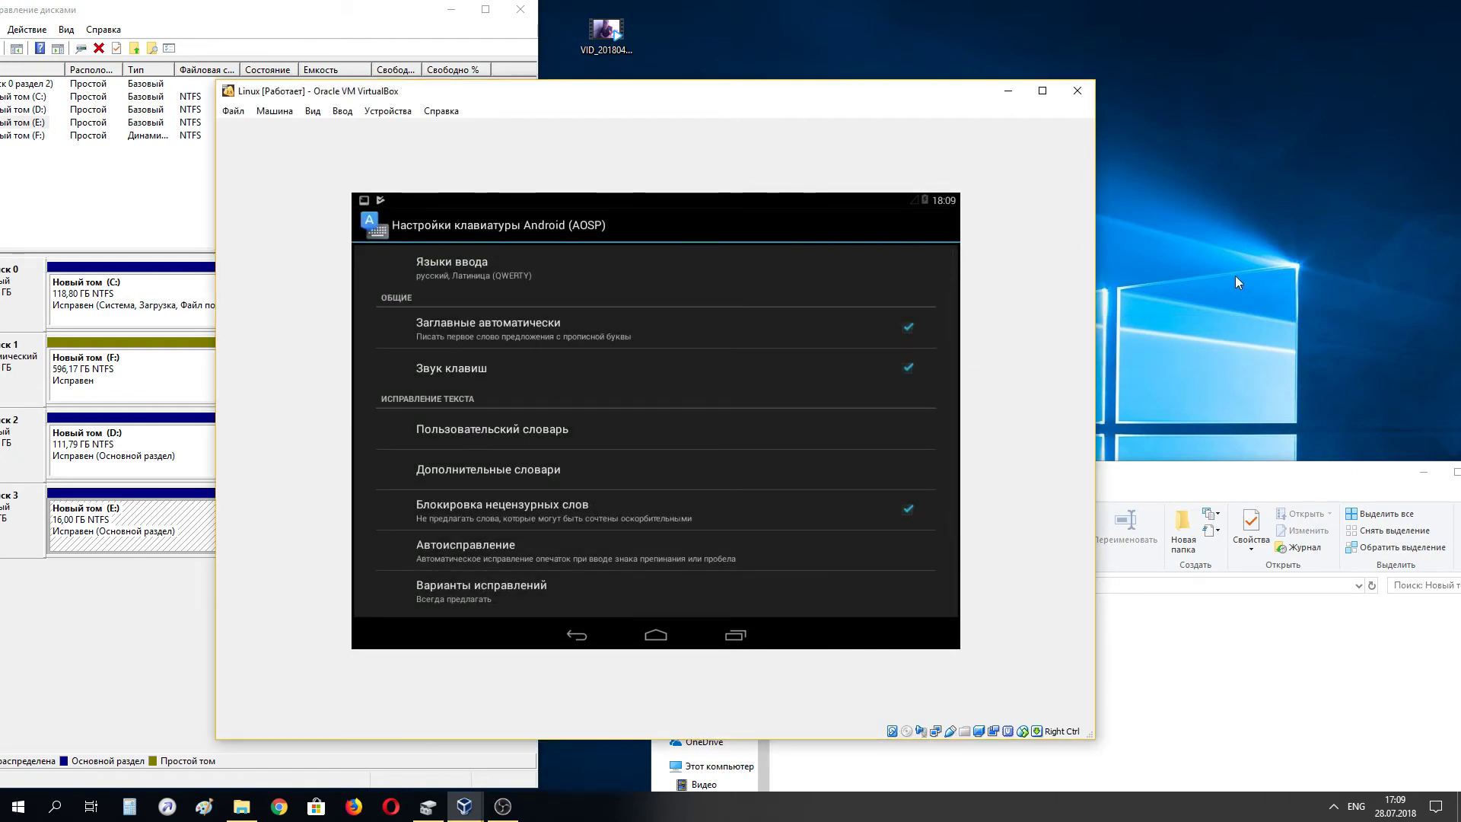
{"action": "left_click", "coordinate": [1237, 276]}
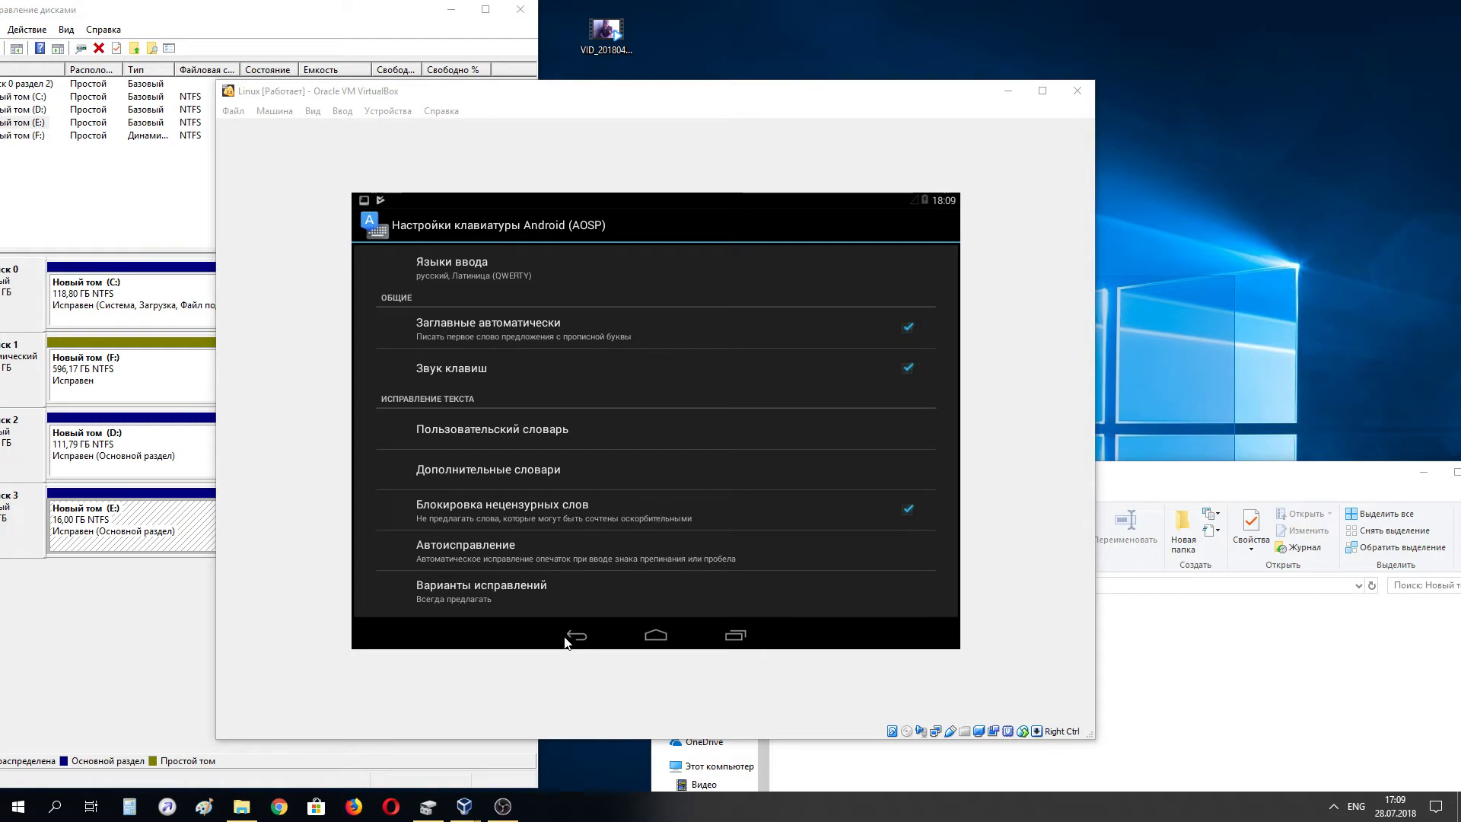
{"action": "left_click", "coordinate": [854, 481]}
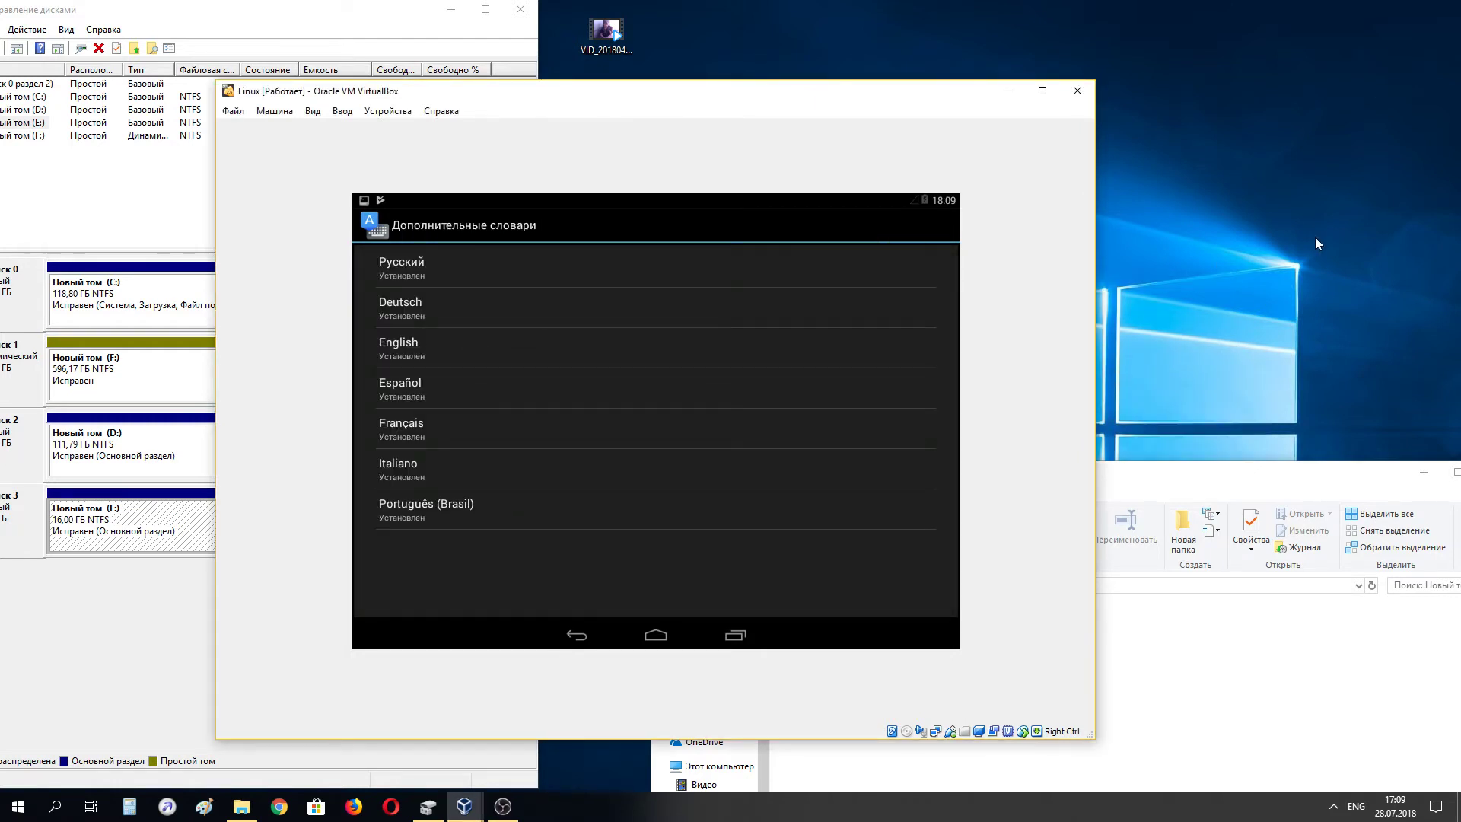
- Check the Русский and Deutsch dictionary entries and return to the Language & input settings
{"action": "left_click", "coordinate": [656, 267]}
{"action": "left_click", "coordinate": [709, 313]}
{"action": "left_click", "coordinate": [723, 268]}
{"action": "left_click", "coordinate": [577, 635]}
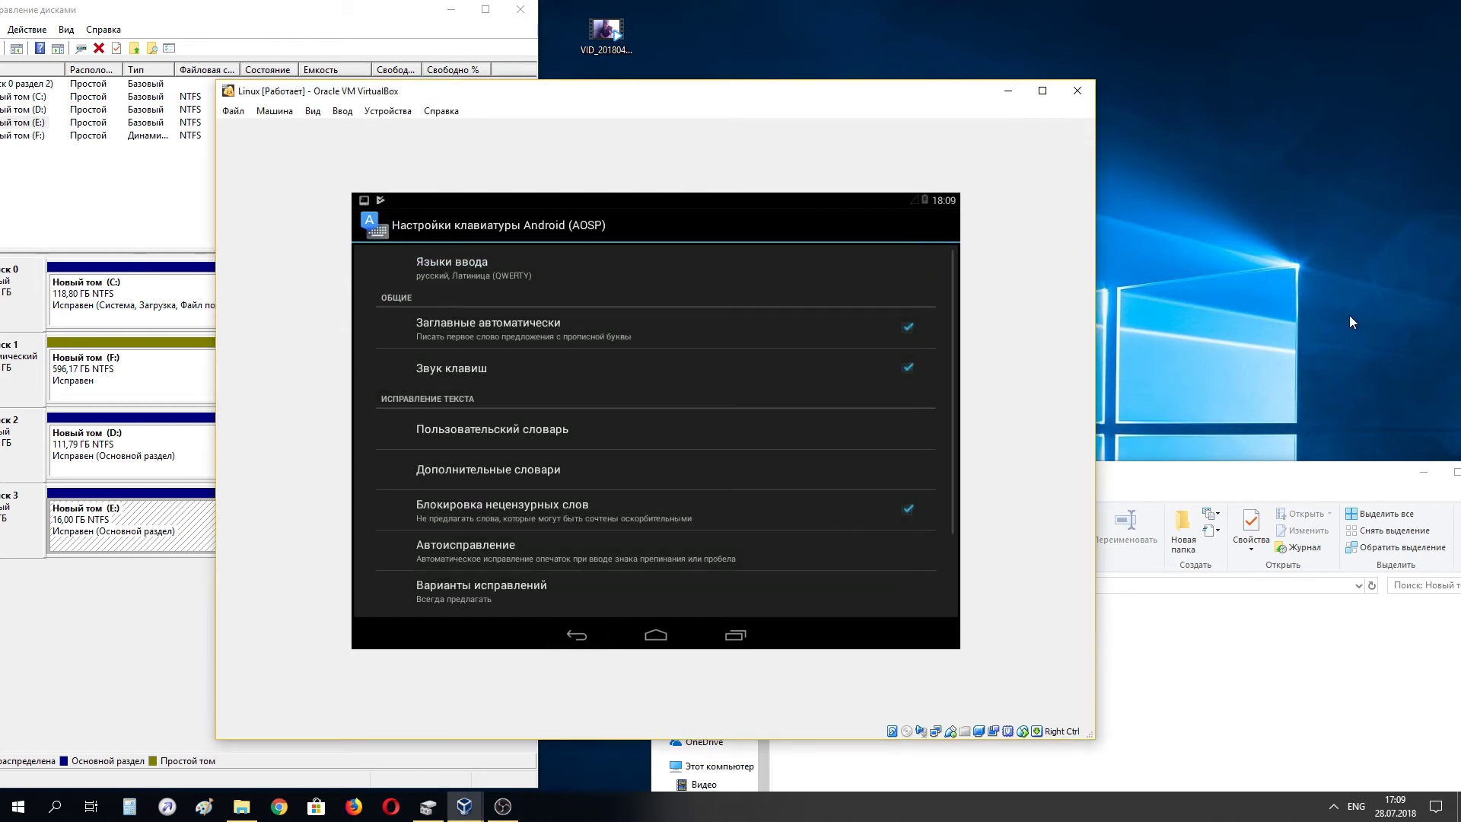
{"action": "left_click", "coordinate": [593, 641]}
{"action": "left_click_drag", "start_coordinate": [1195, 268], "coordinate": [525, 323]}
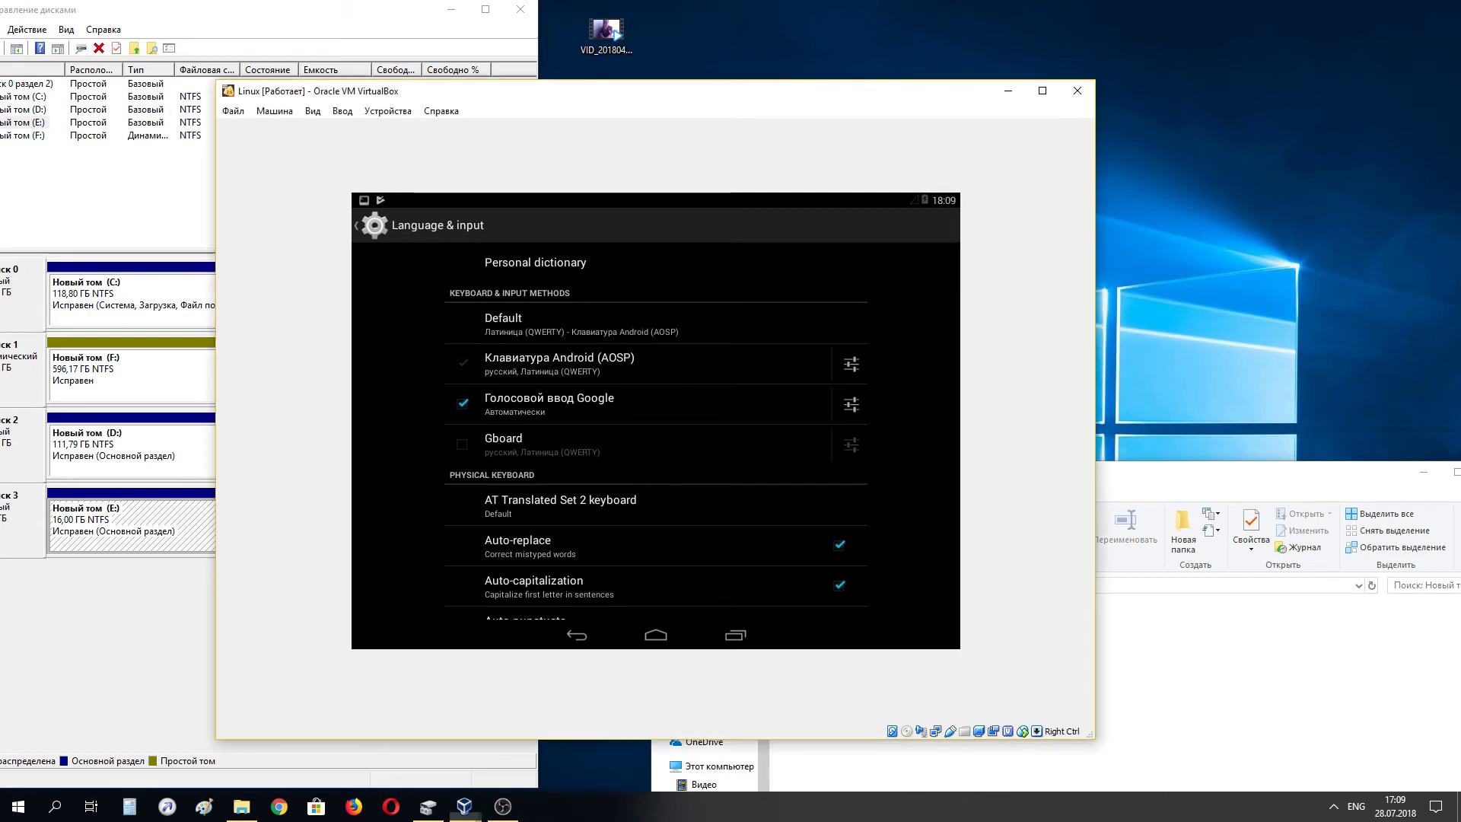
- View the choices for the default input method and return to the desktop
{"action": "left_click", "coordinate": [527, 326]}
{"action": "left_click_drag", "start_coordinate": [1242, 295], "coordinate": [750, 413]}
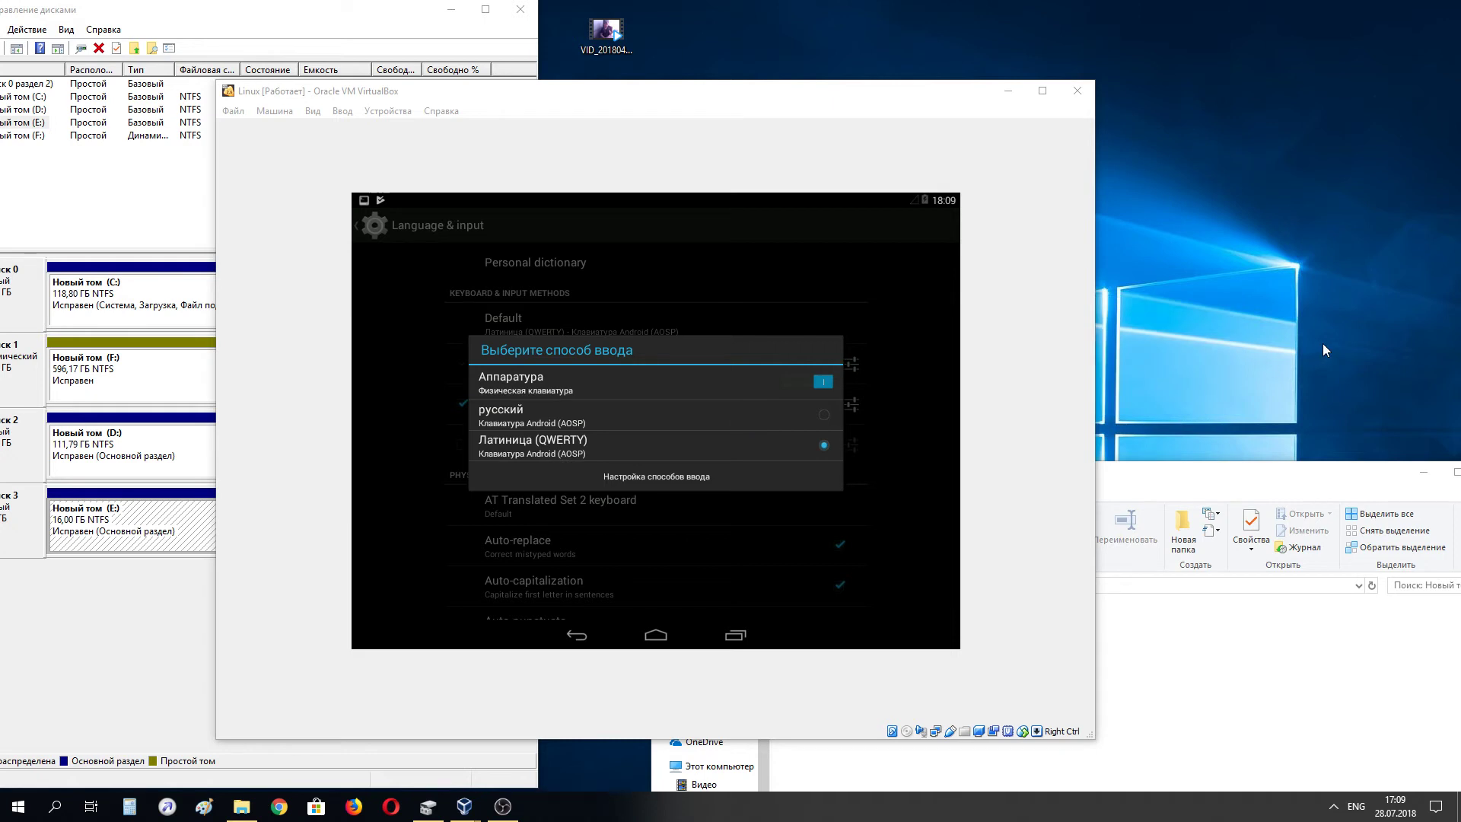
{"action": "left_click", "coordinate": [577, 635]}
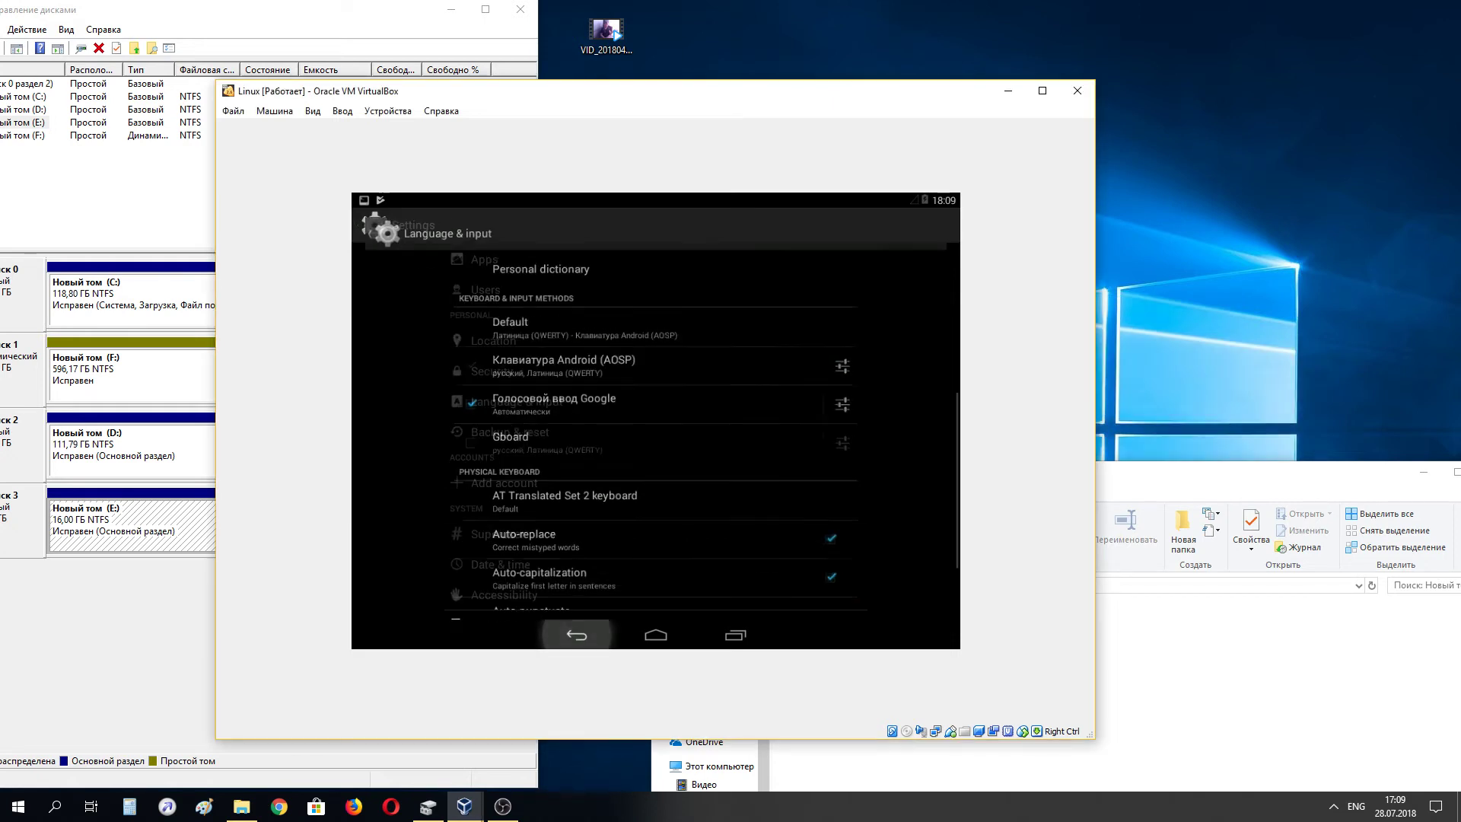
{"action": "left_click", "coordinate": [577, 634]}
- Open Play Market from the desktop and return to the home screen with Android Windows for this time only
{"action": "left_click_drag", "start_coordinate": [1259, 309], "coordinate": [576, 448]}
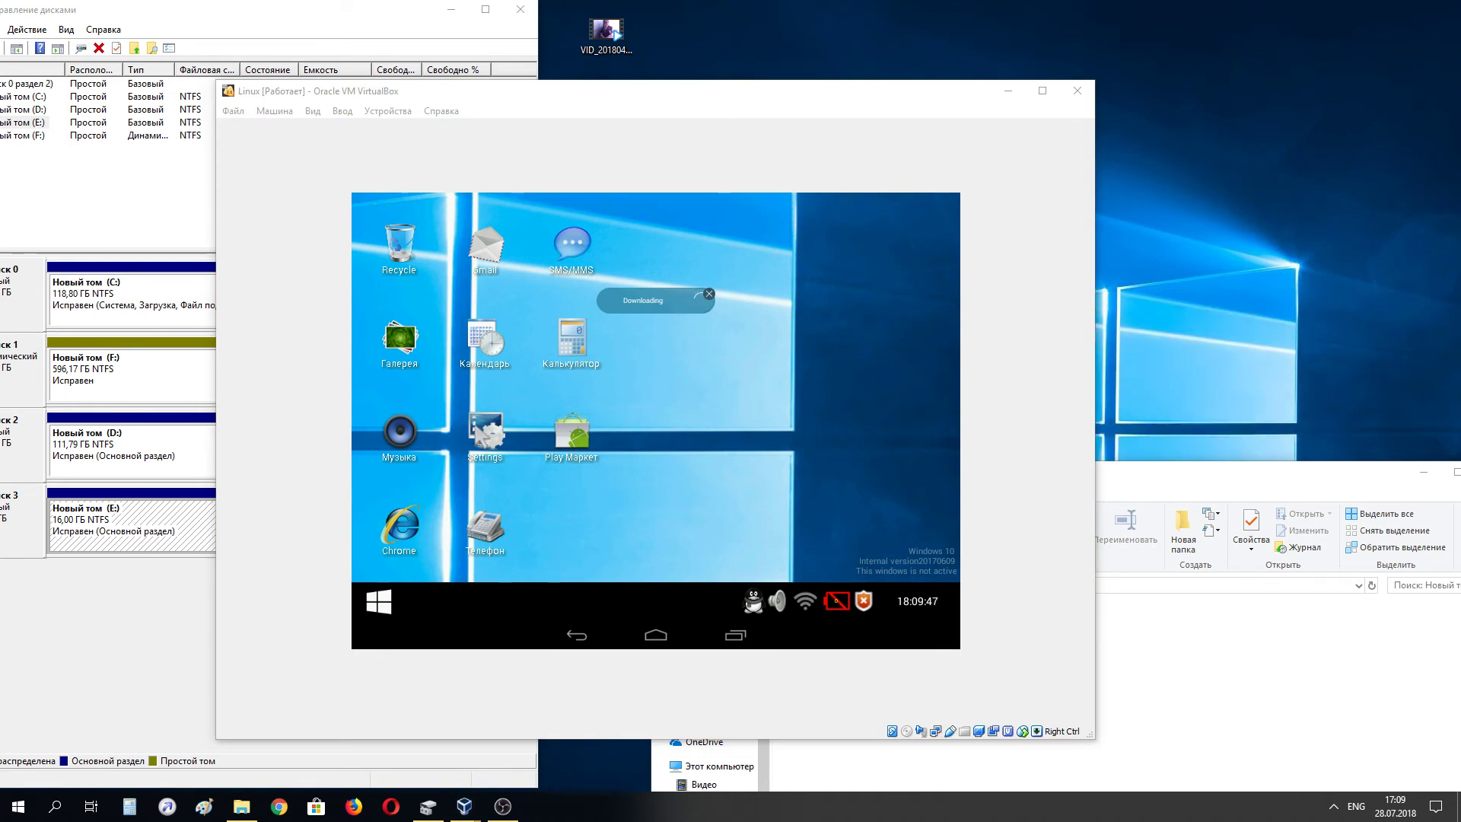
{"action": "left_click", "coordinate": [576, 448]}
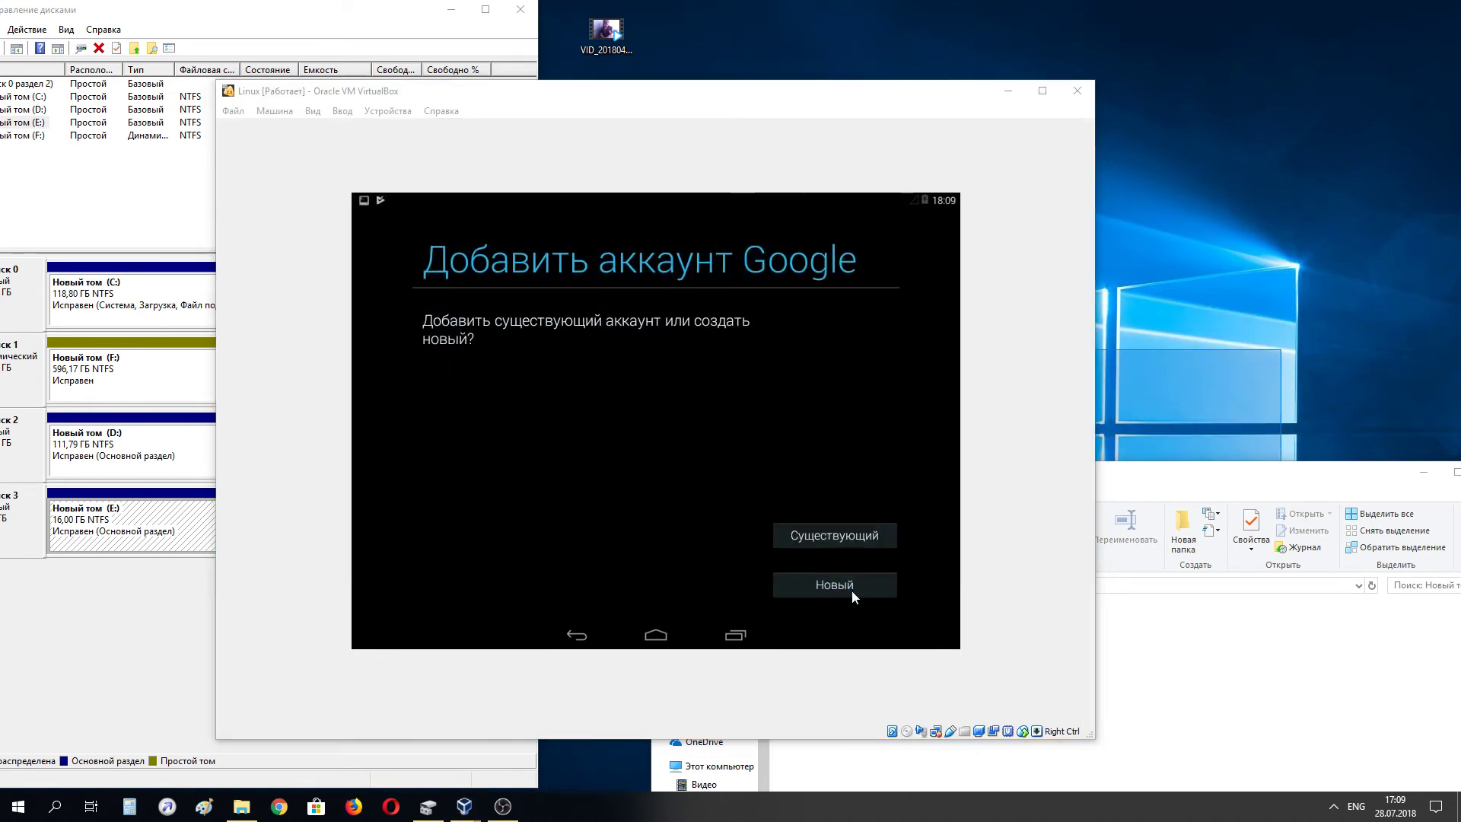
{"action": "left_click", "coordinate": [655, 635]}
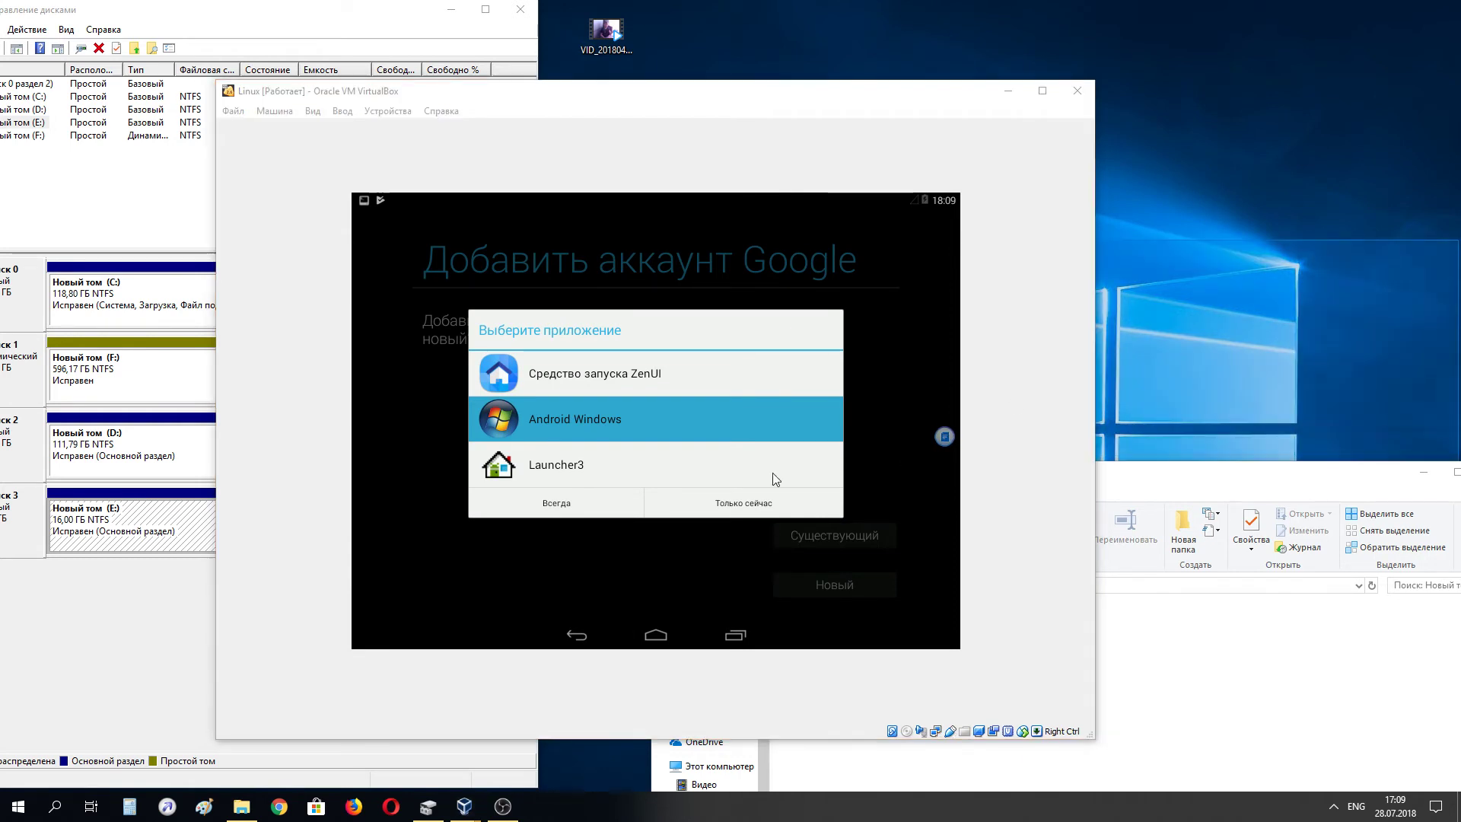
{"action": "left_click", "coordinate": [784, 507]}
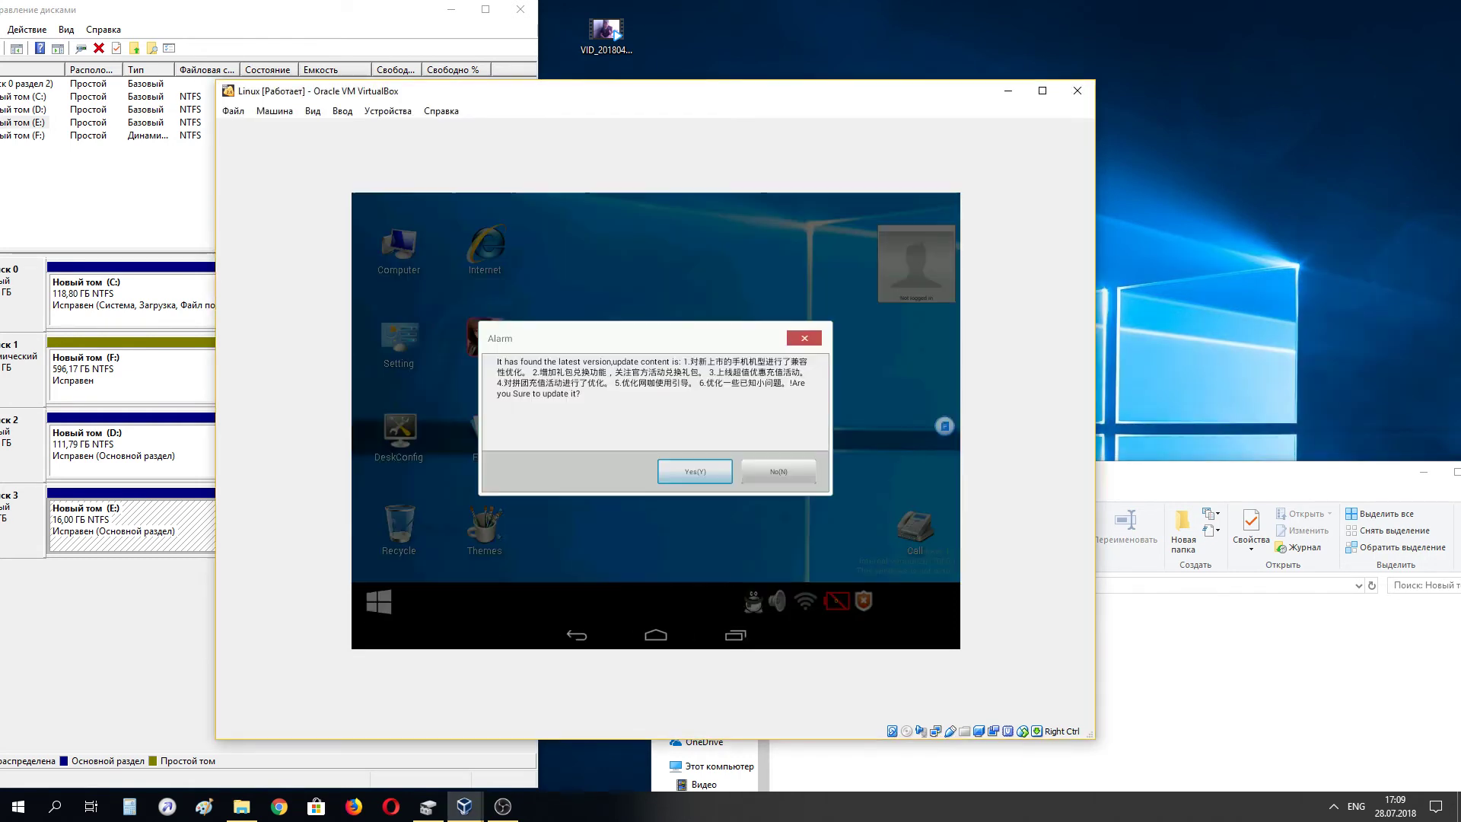
- Try to update Android Windows to the offered latest version
{"action": "left_click_drag", "start_coordinate": [1231, 317], "coordinate": [697, 473]}
{"action": "left_click", "coordinate": [697, 473]}
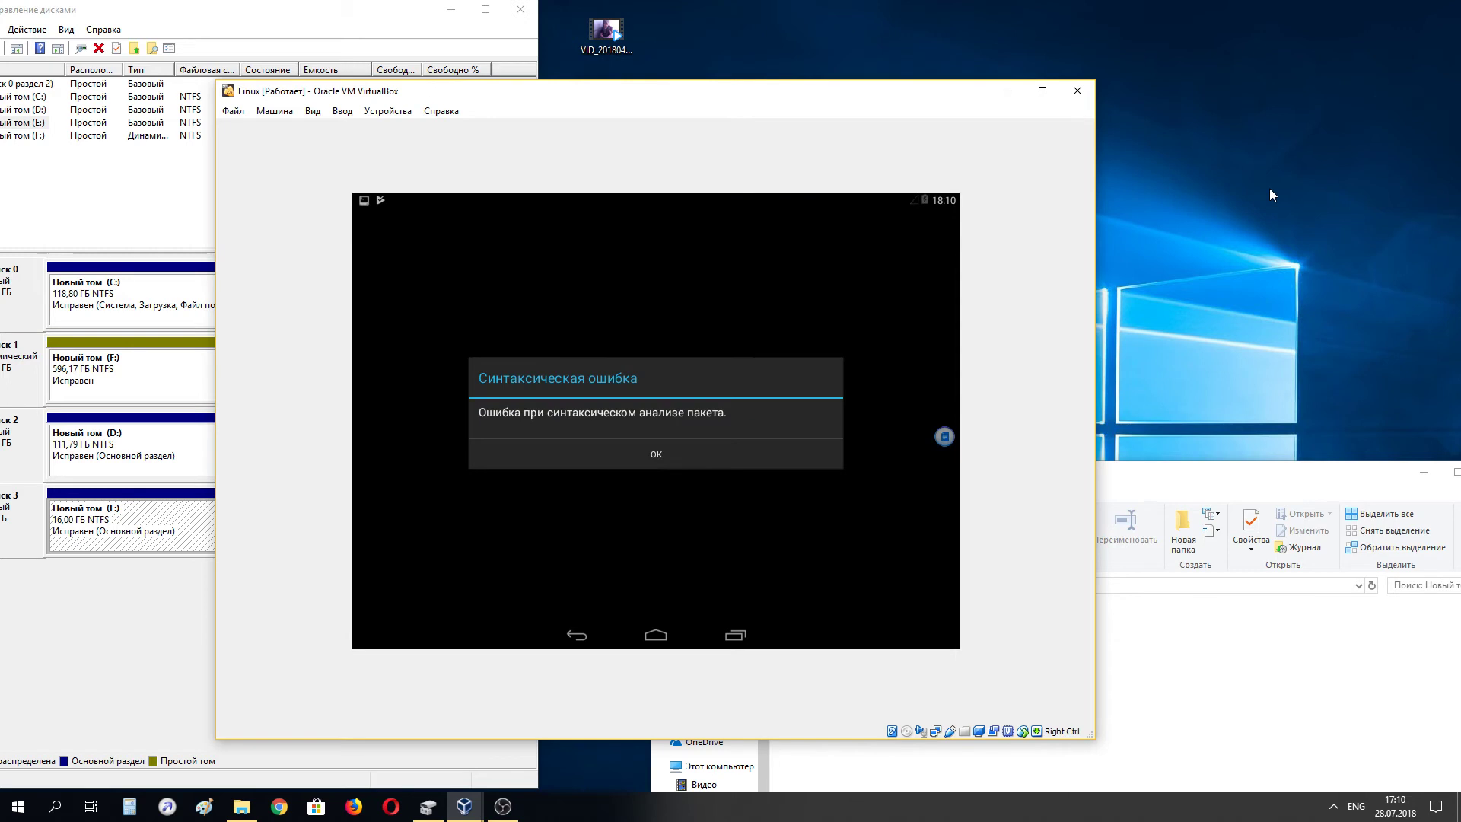
{"action": "left_click", "coordinate": [656, 454]}
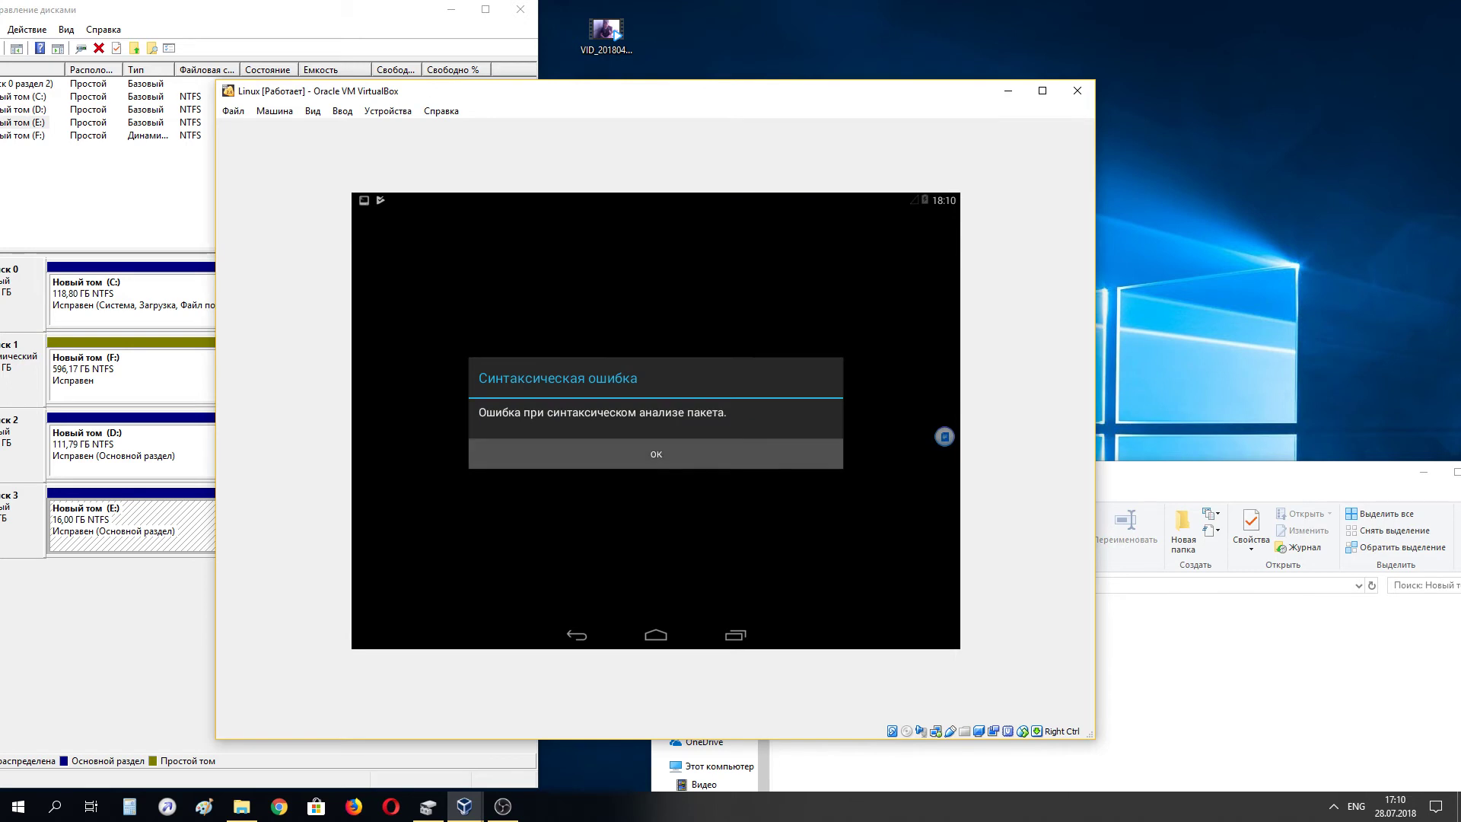
- Widen the virtual machine window and relaunch Android Windows for this time only
{"action": "left_click_drag", "start_coordinate": [1095, 350], "coordinate": [1142, 375]}
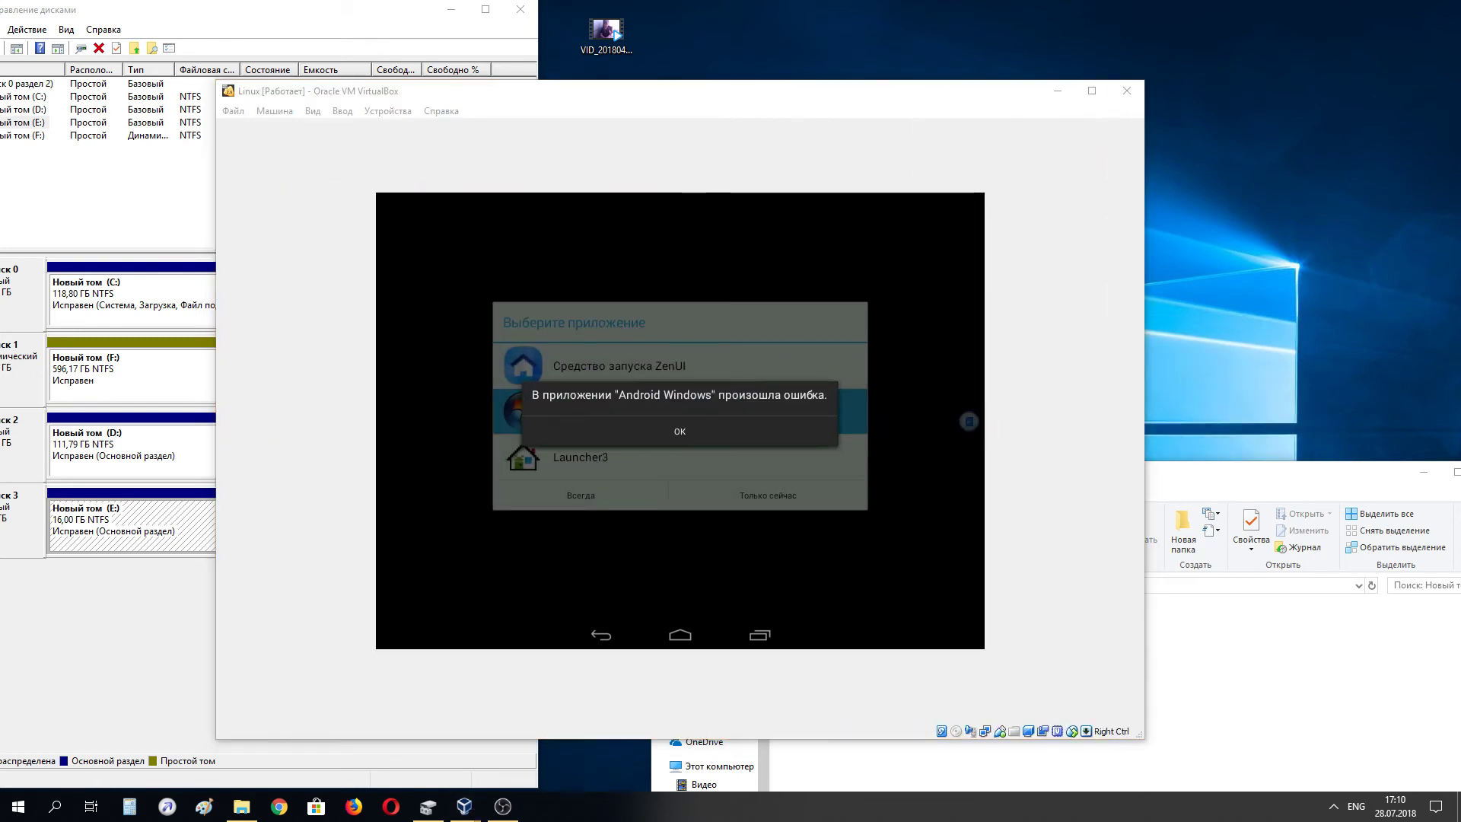
{"action": "left_click", "coordinate": [680, 431]}
{"action": "left_click", "coordinate": [768, 496]}
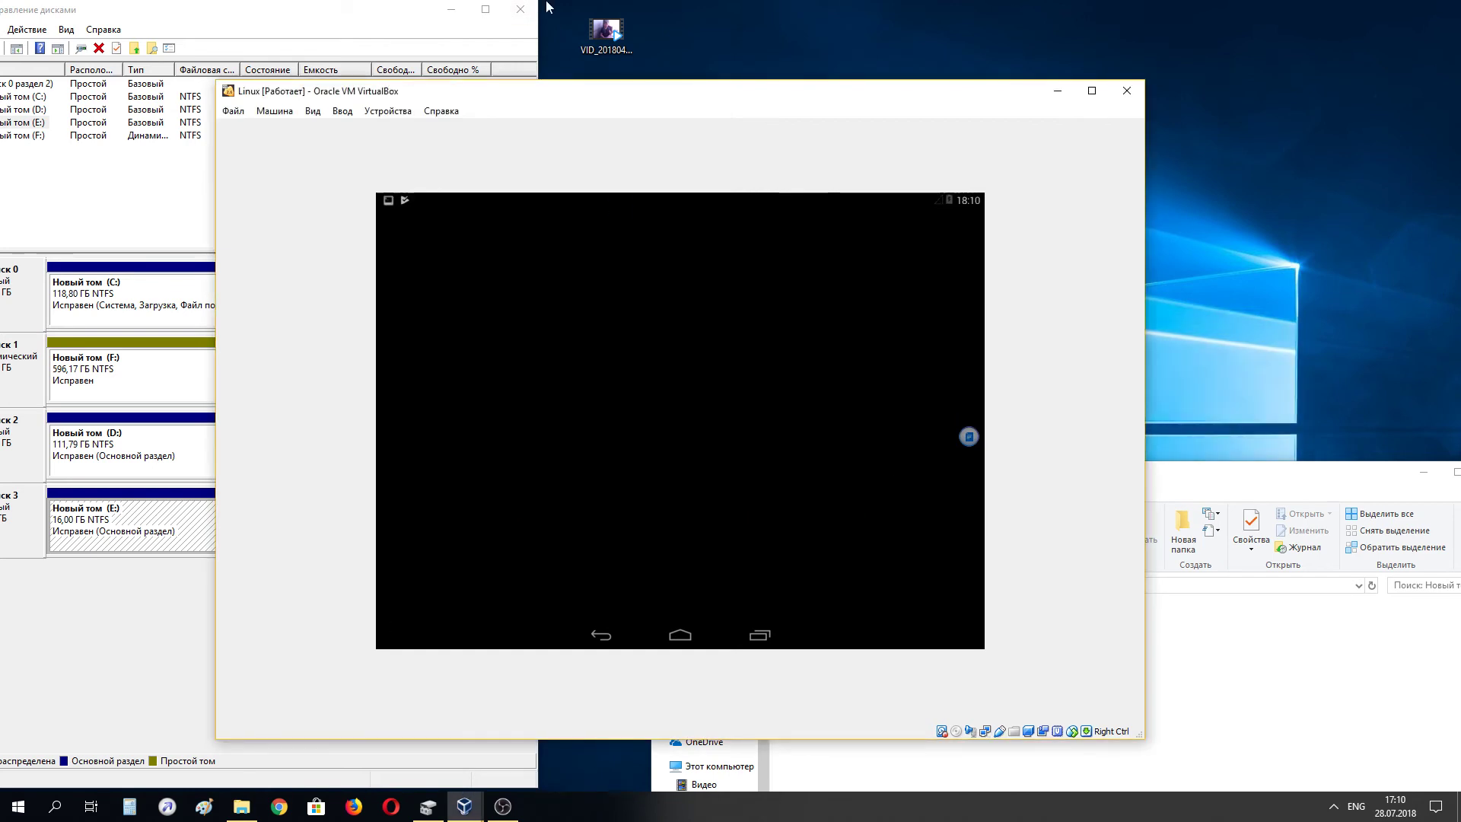
- Switch the virtual machine to full-screen mode
{"action": "left_click", "coordinate": [318, 114]}
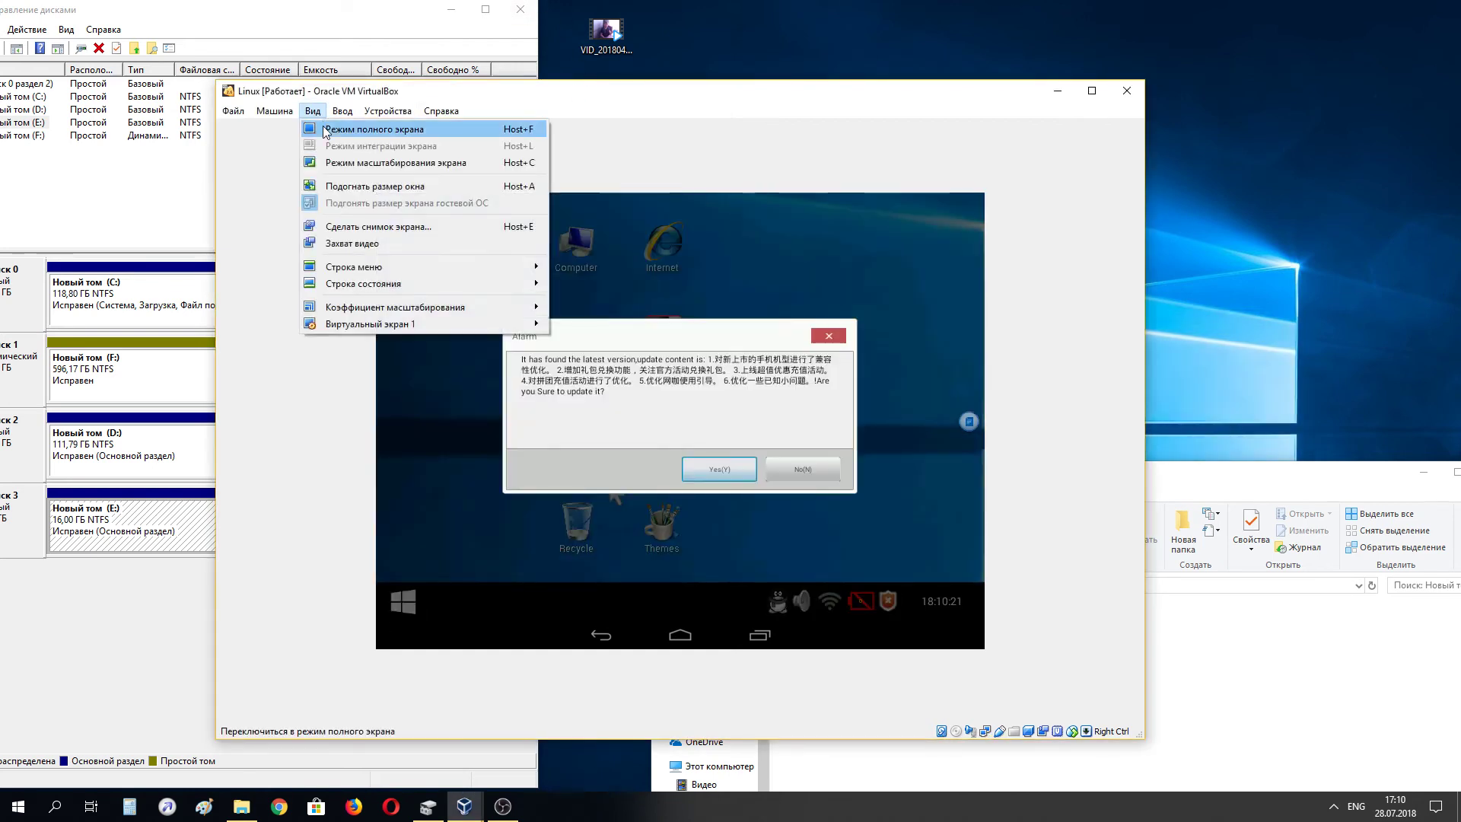
{"action": "left_click", "coordinate": [335, 131]}
{"action": "left_click", "coordinate": [646, 486]}
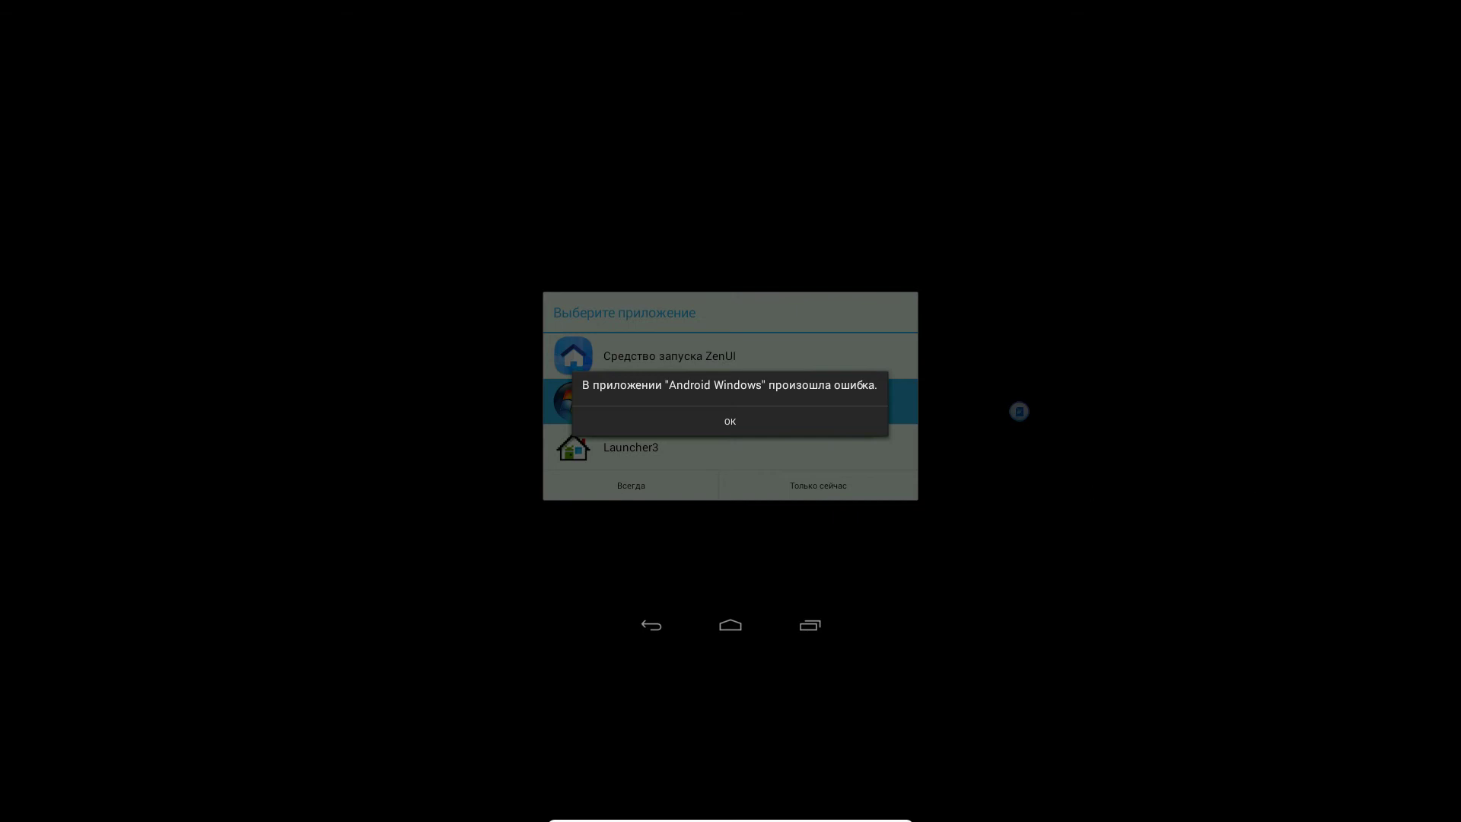
- Restart Android Windows for this time only and decline its update
{"action": "left_click", "coordinate": [730, 422]}
{"action": "left_click", "coordinate": [818, 485]}
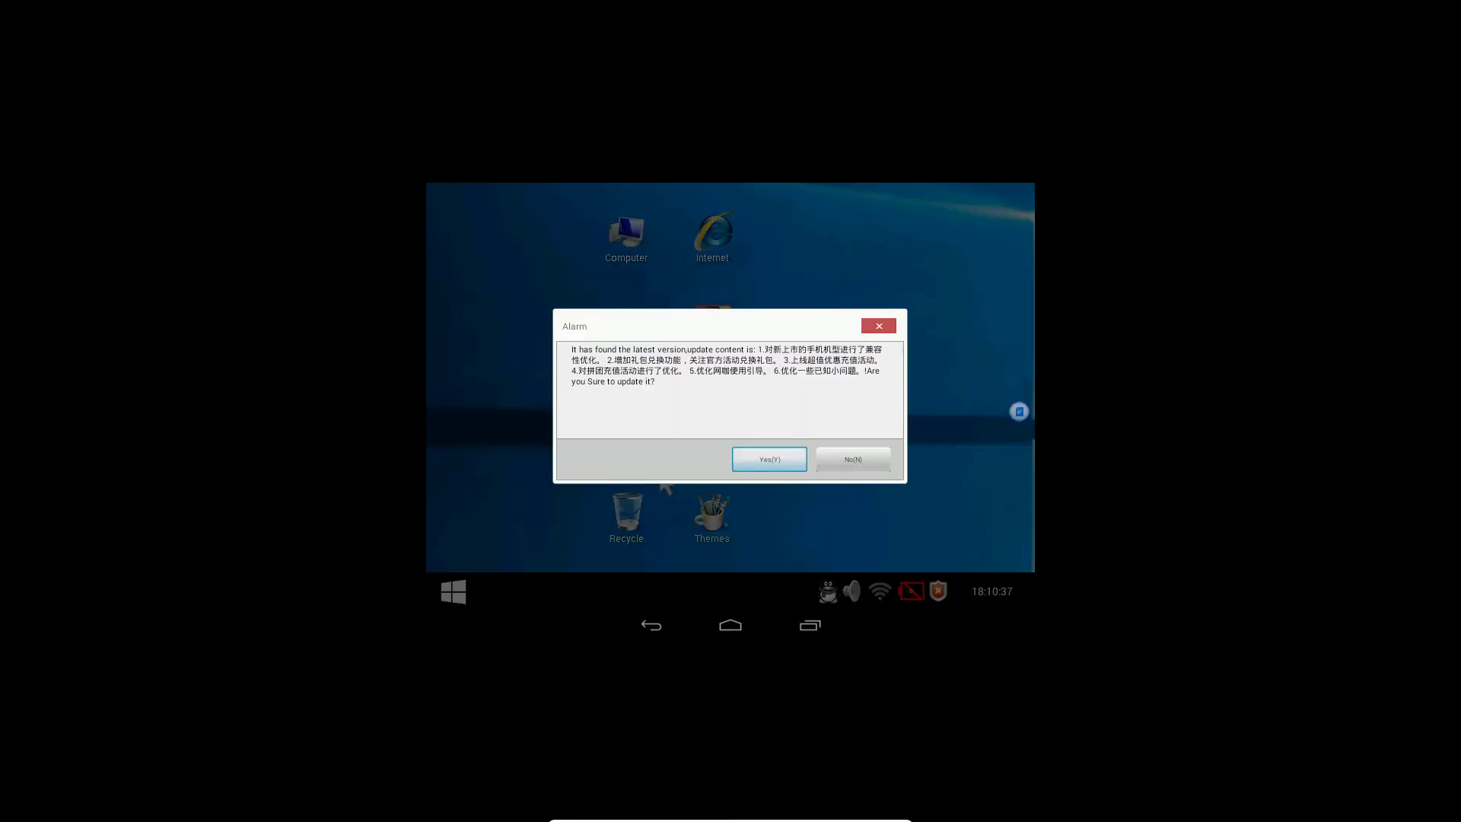
{"action": "left_click", "coordinate": [853, 460]}
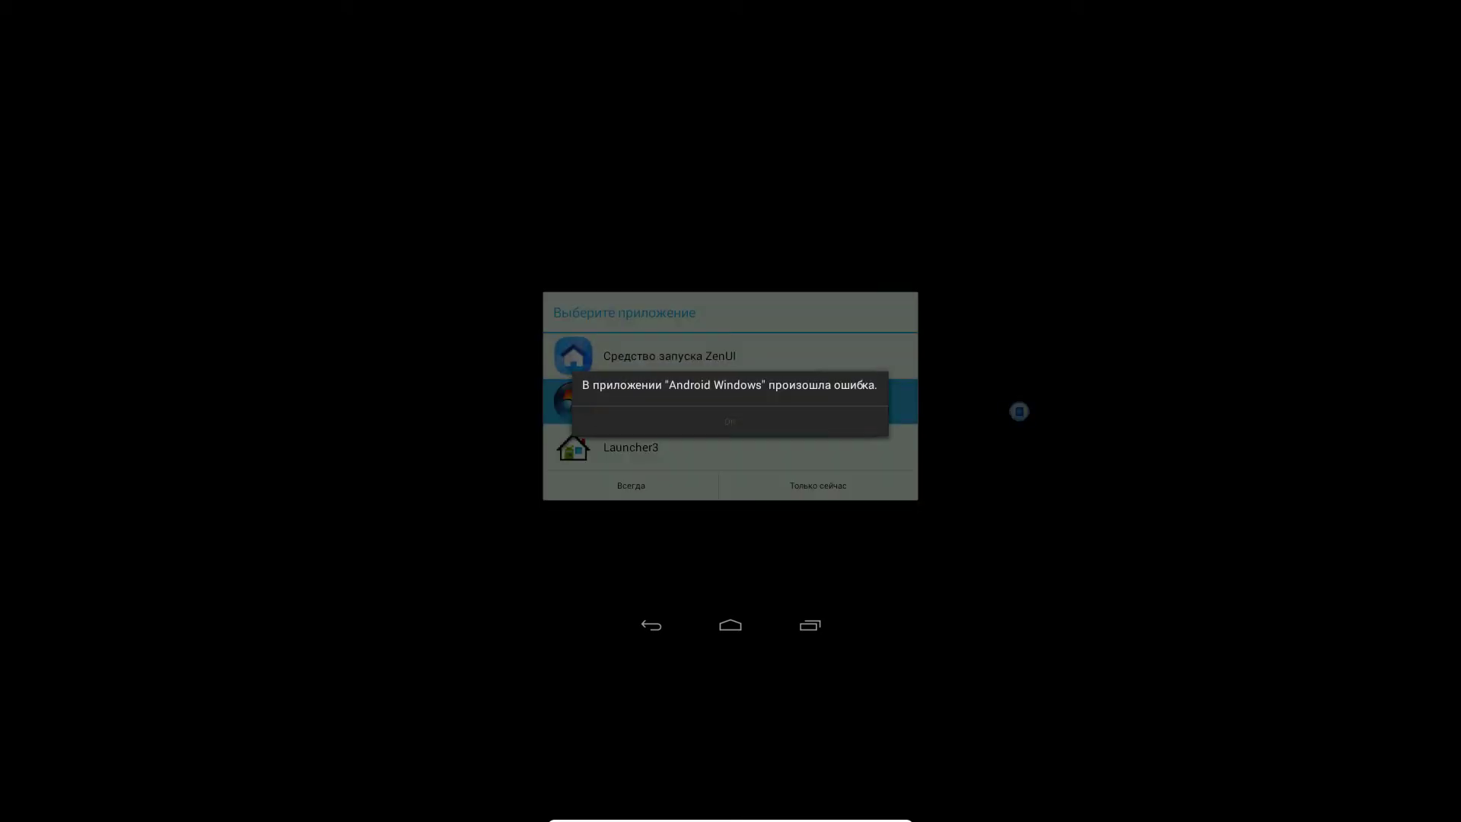
- Choose Средство запуска ZenUI as the home launcher and open its list of apps
{"action": "left_click", "coordinate": [852, 423]}
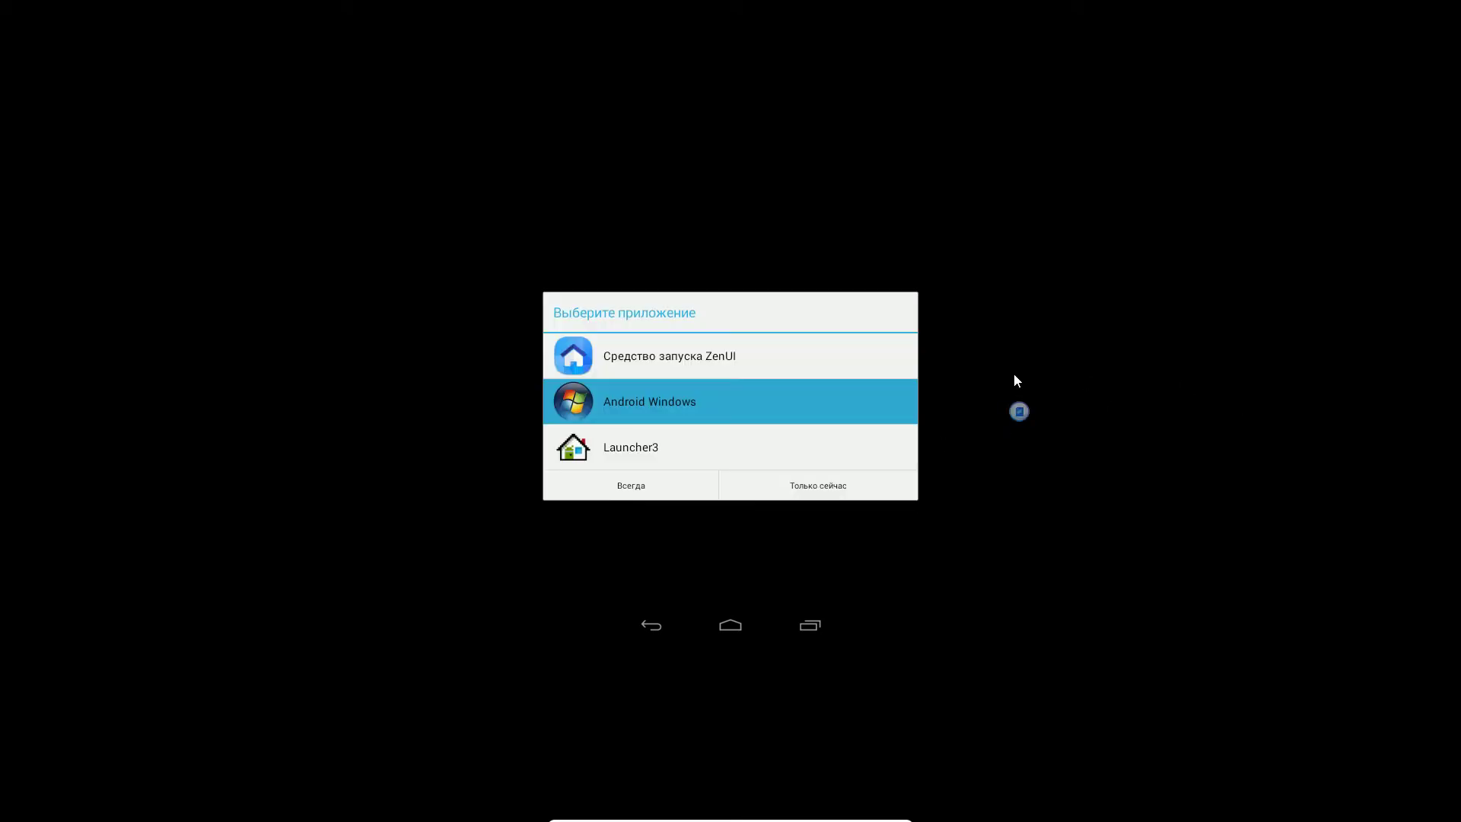
{"action": "key", "text": "Up"}
{"action": "key", "text": "Return"}
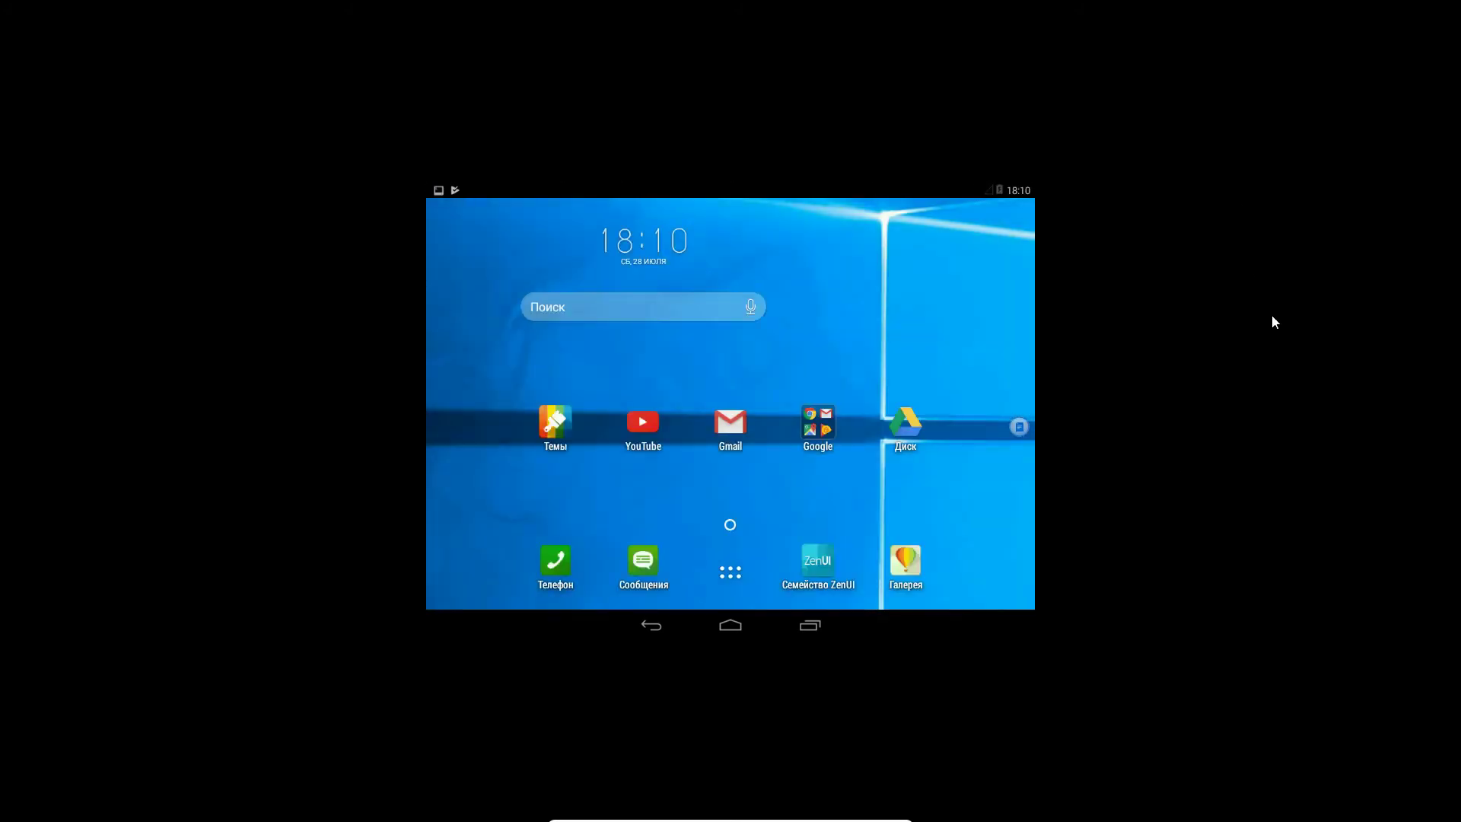
{"action": "left_click", "coordinate": [731, 572]}
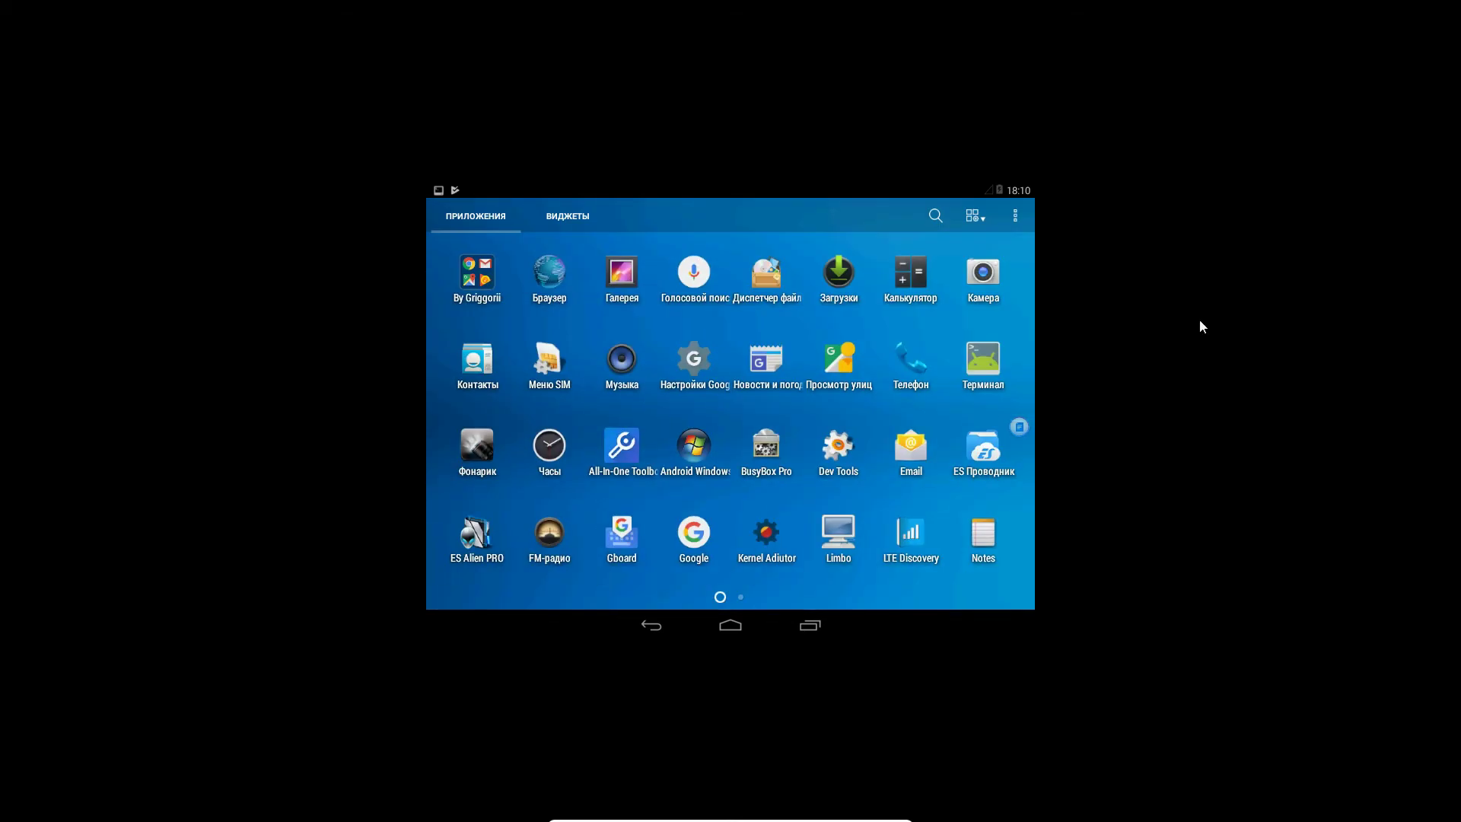
- Launch BusyBox Pro with Superuser access for this time only and install Busybox 1.27.1 to /system/xbin
{"action": "left_click", "coordinate": [765, 447]}
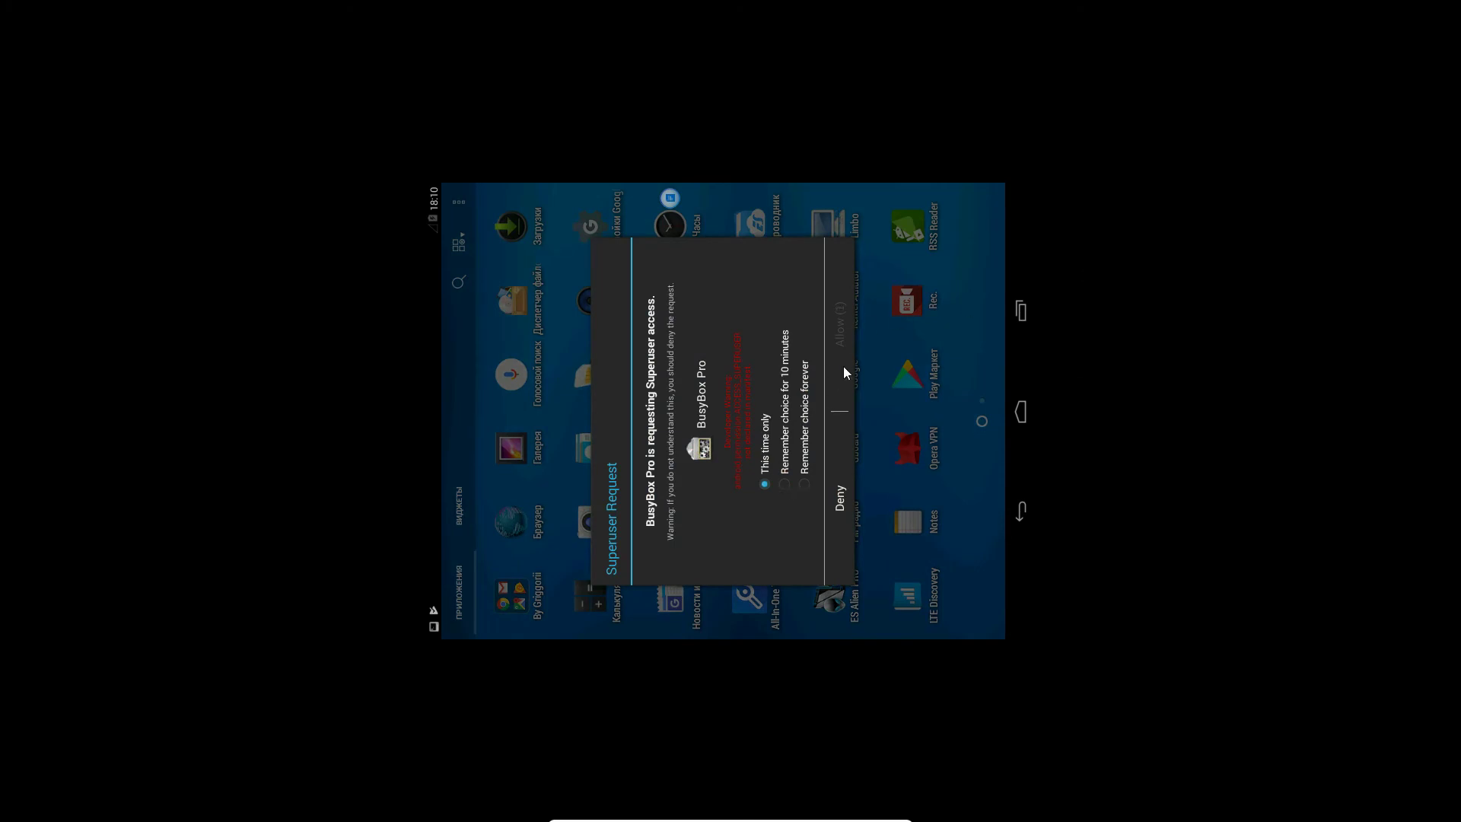
{"action": "left_click", "coordinate": [839, 324]}
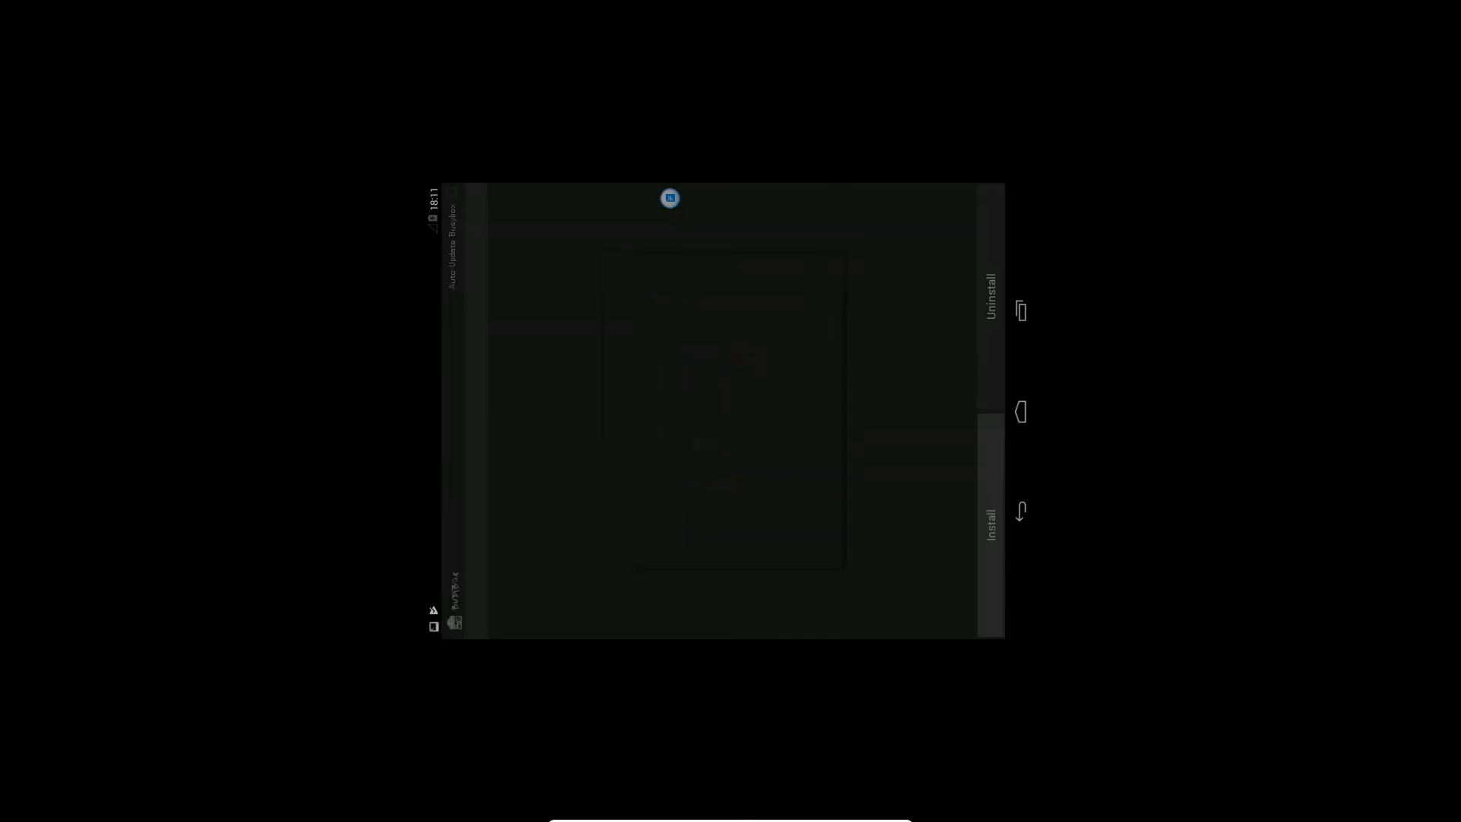
{"action": "left_click", "coordinate": [680, 236]}
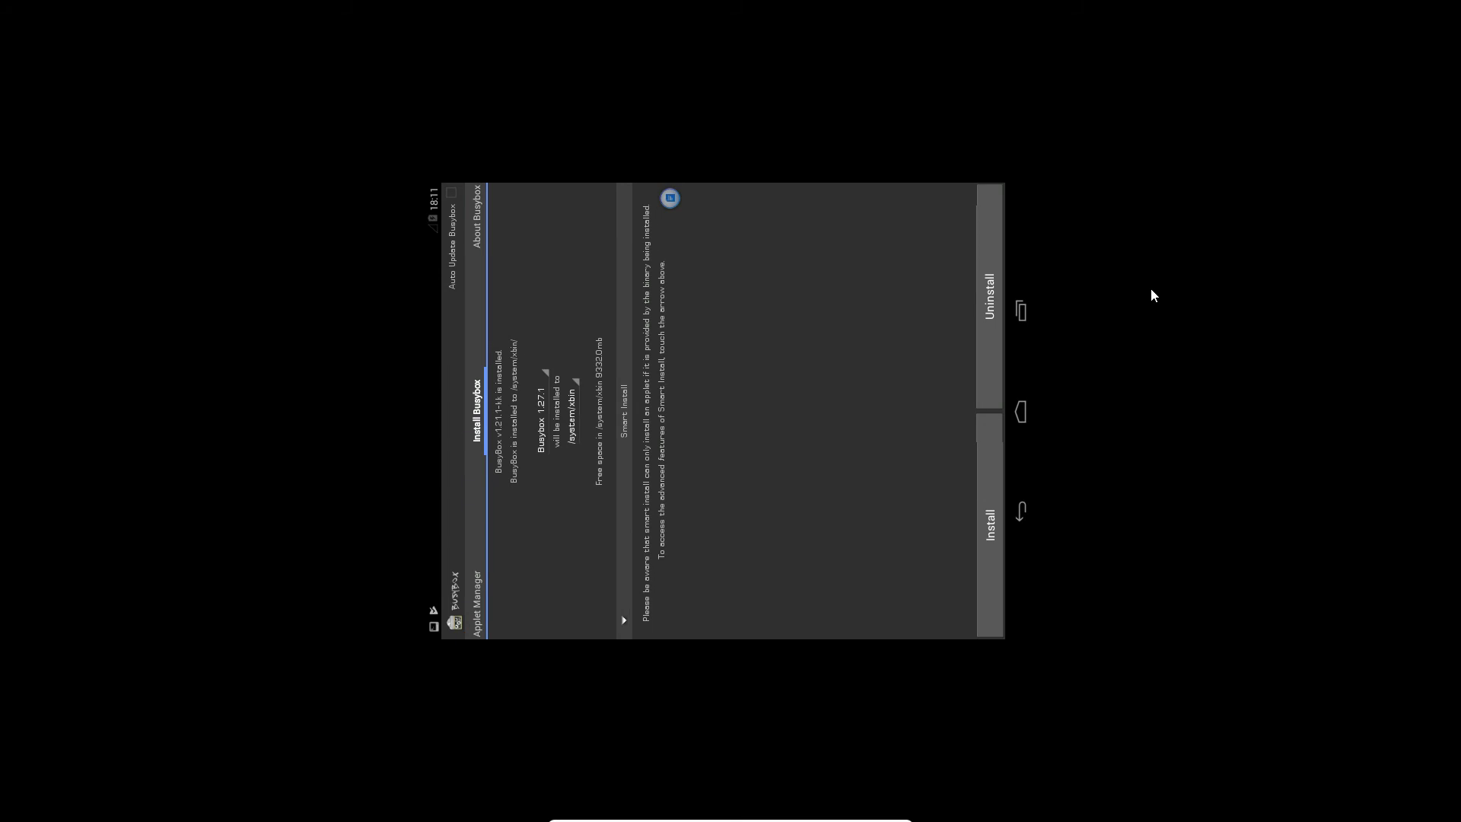
{"action": "left_click", "coordinate": [987, 487]}
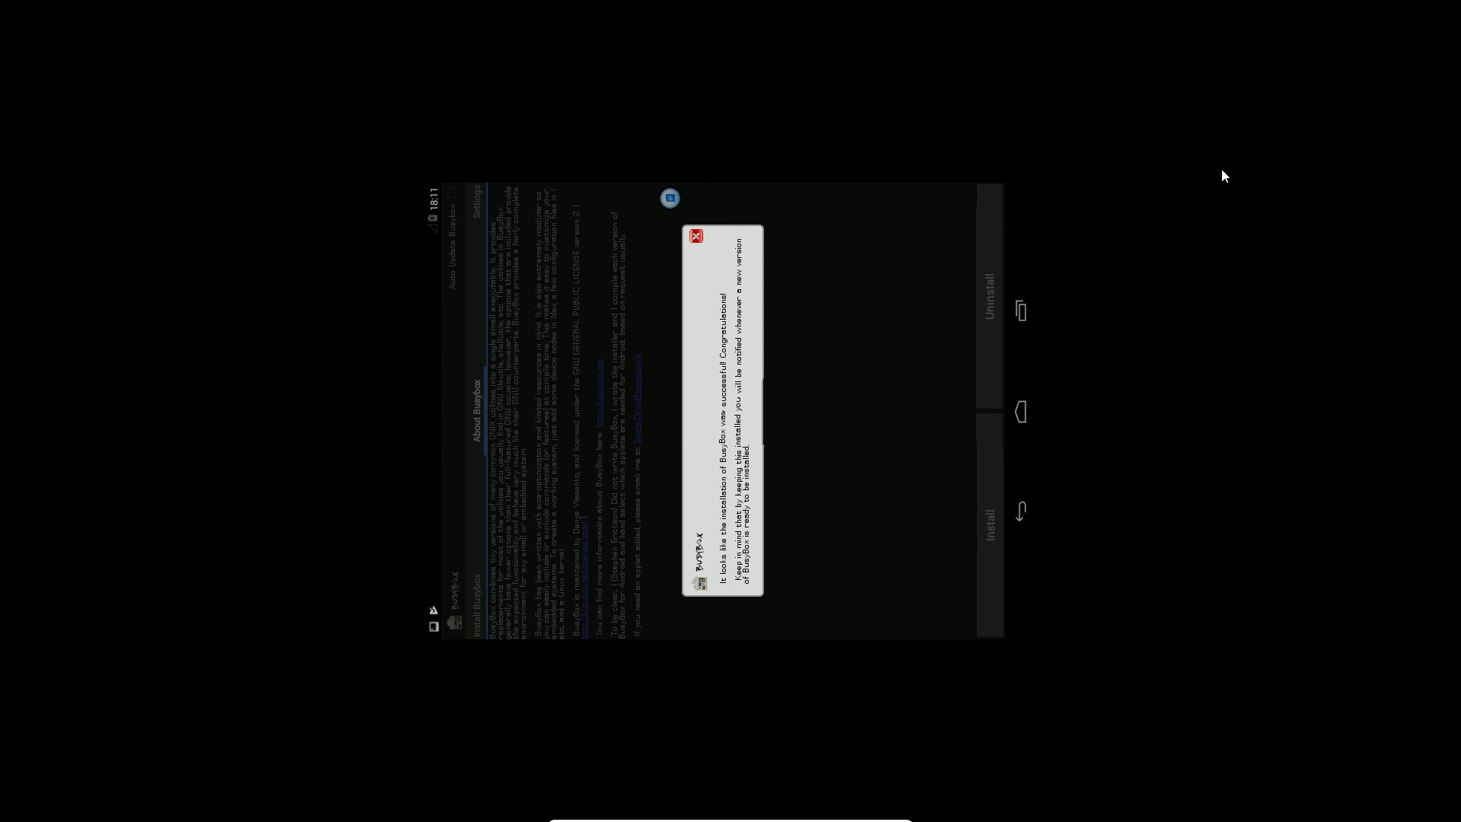
{"action": "left_click", "coordinate": [696, 238]}
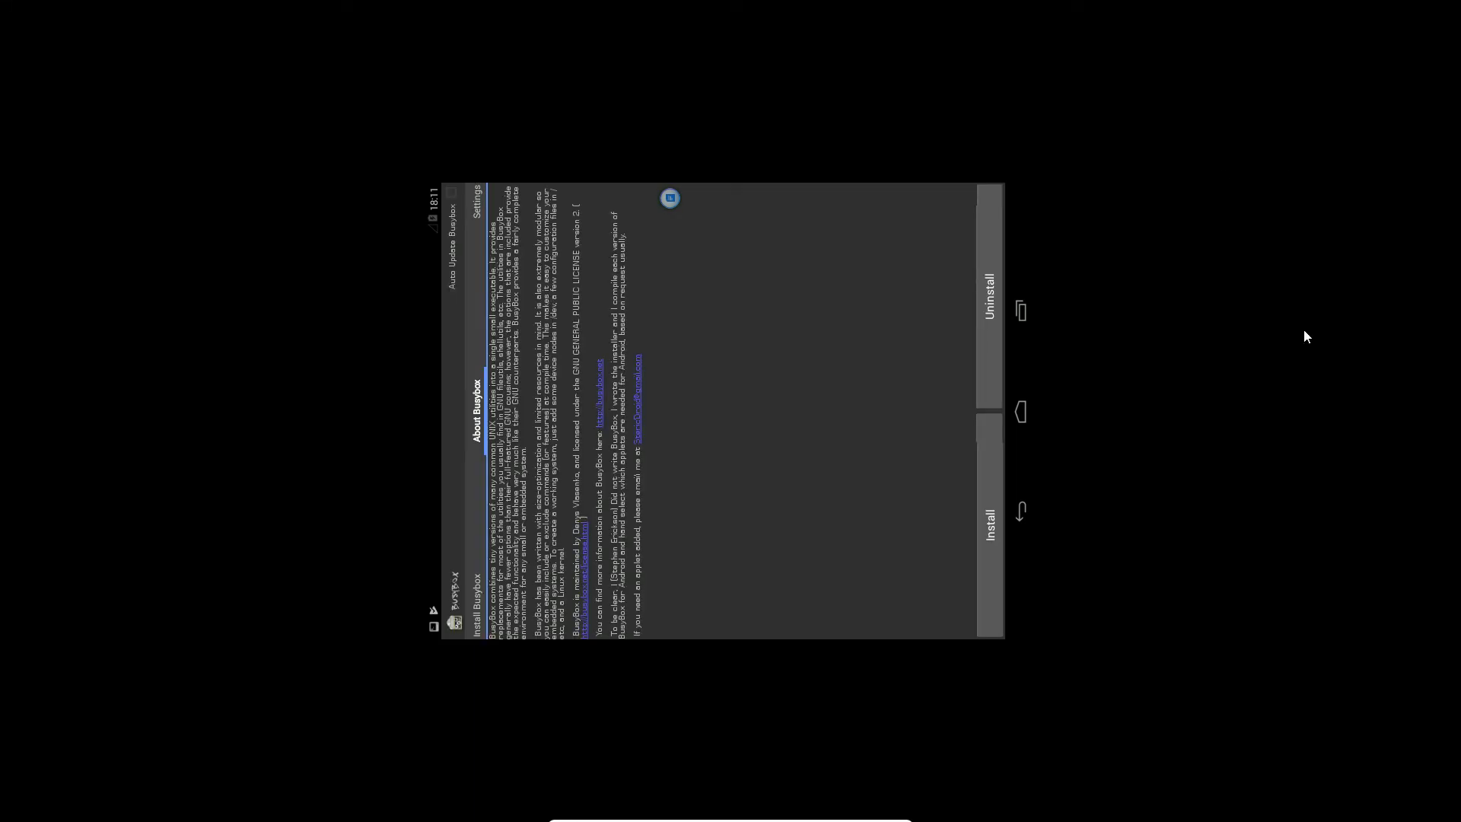
- Switch the home launcher to Launcher3 and open its list of apps
{"action": "left_click", "coordinate": [1021, 412]}
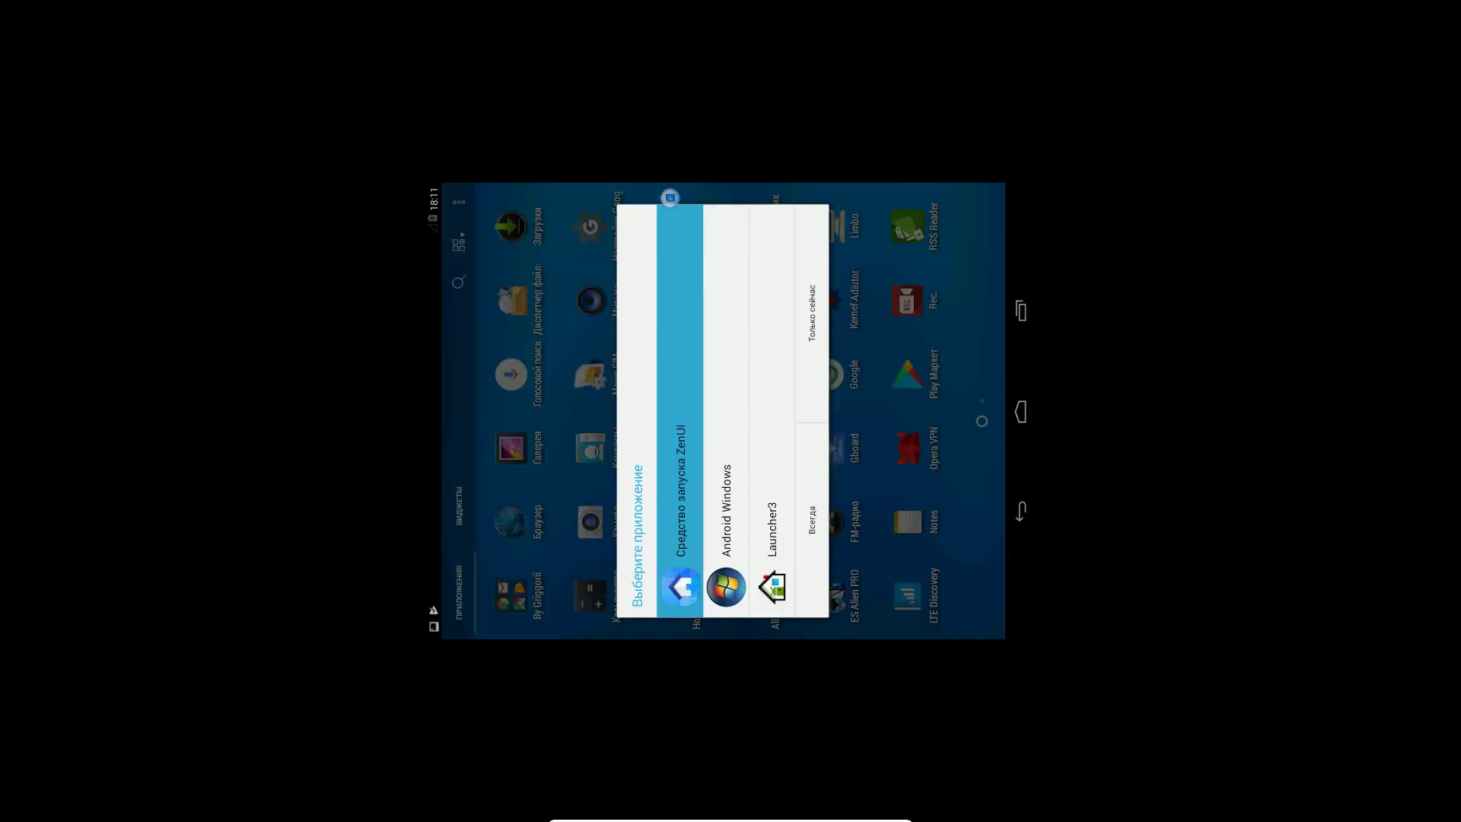
{"action": "double_click", "coordinate": [772, 434]}
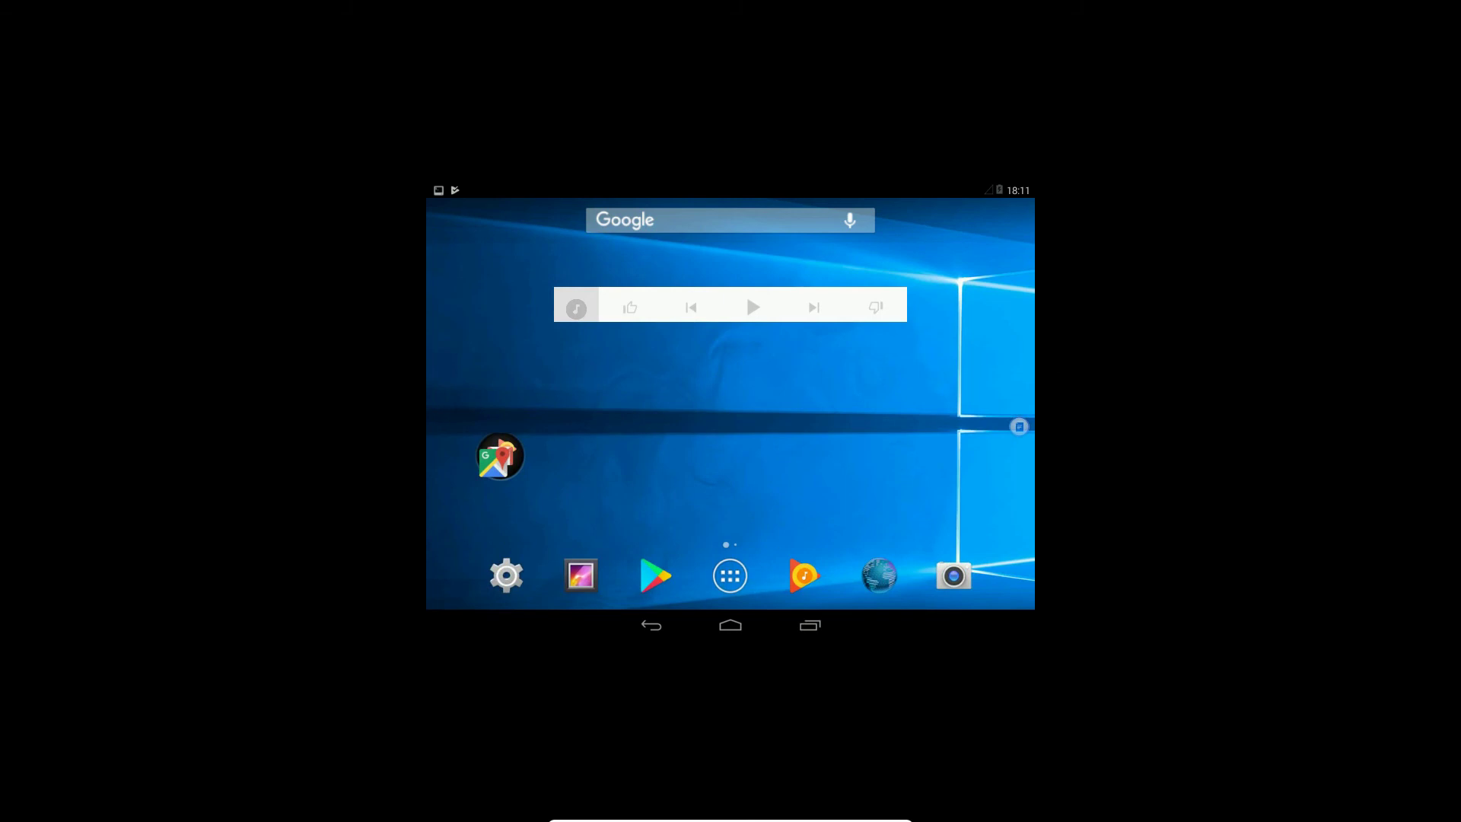
{"action": "left_click", "coordinate": [738, 580]}
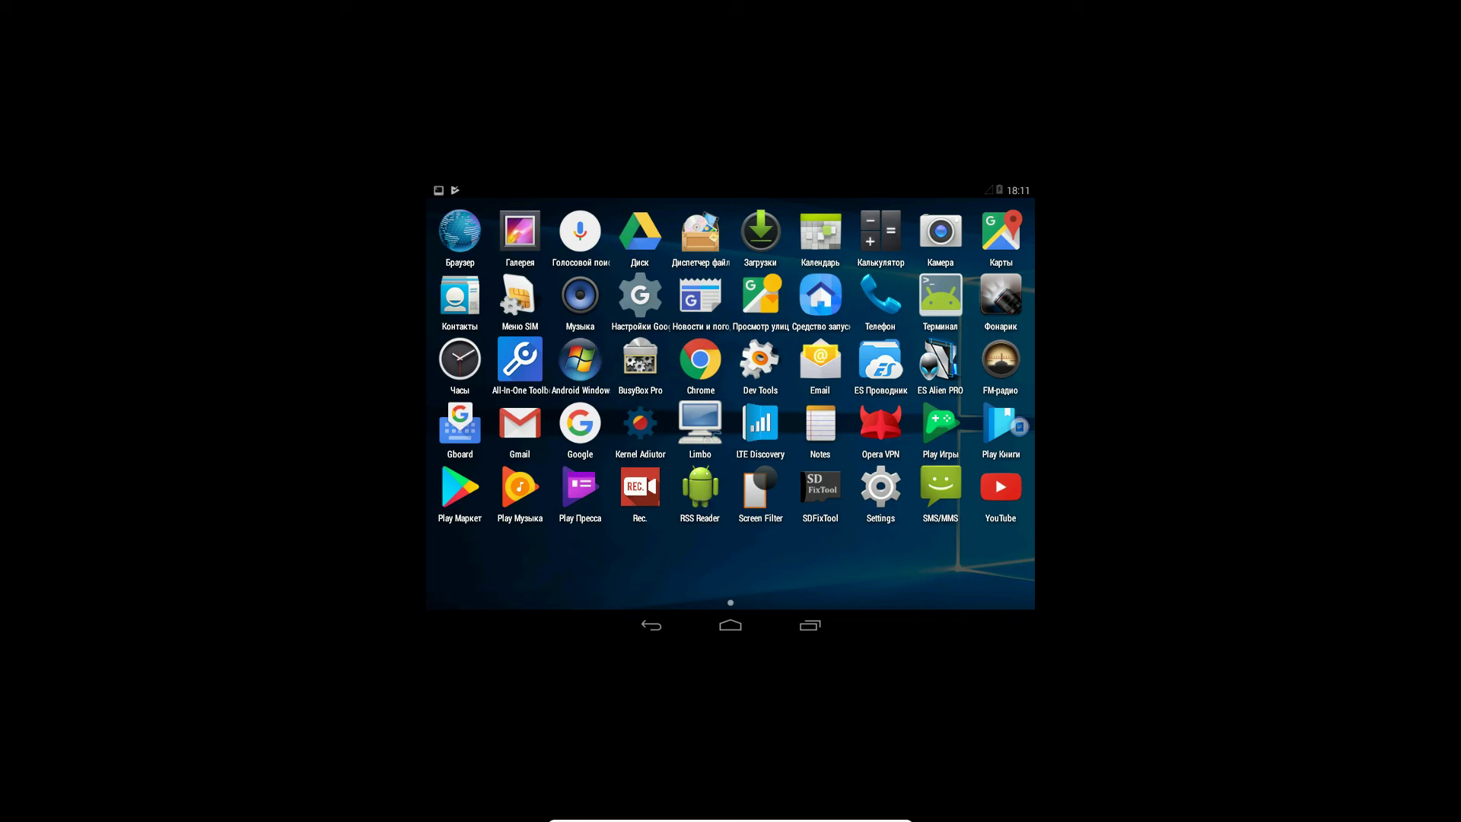
- Open the Rec. screen recorder and check its recording settings and additional options
{"action": "left_click", "coordinate": [640, 488]}
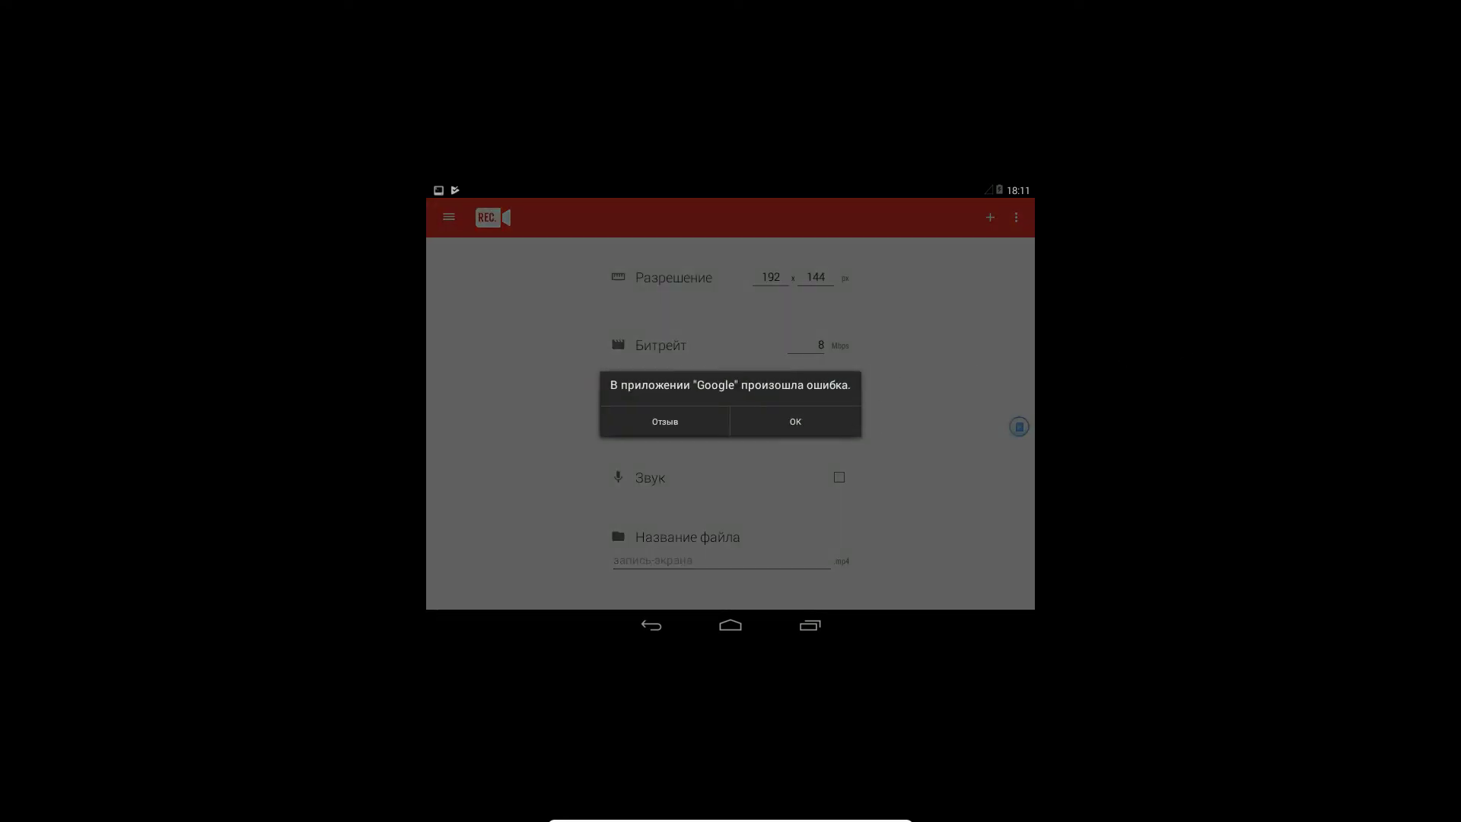
{"action": "left_click", "coordinate": [795, 421]}
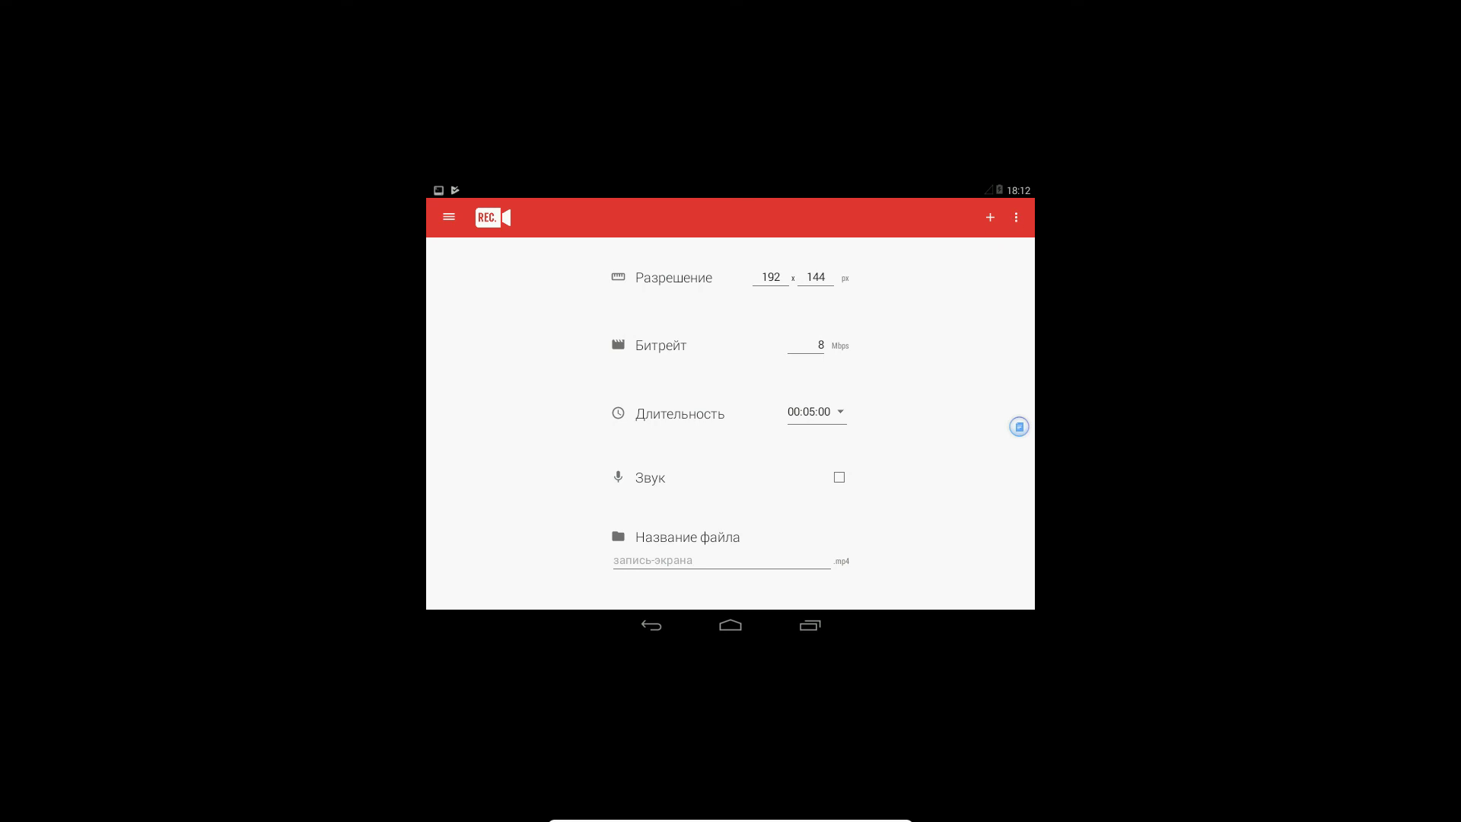
{"action": "left_click", "coordinate": [1016, 218]}
{"action": "key", "text": "Escape"}
- Open ES Проводник with Superuser access for this time only and accept the update to its new version
{"action": "left_click", "coordinate": [1019, 427]}
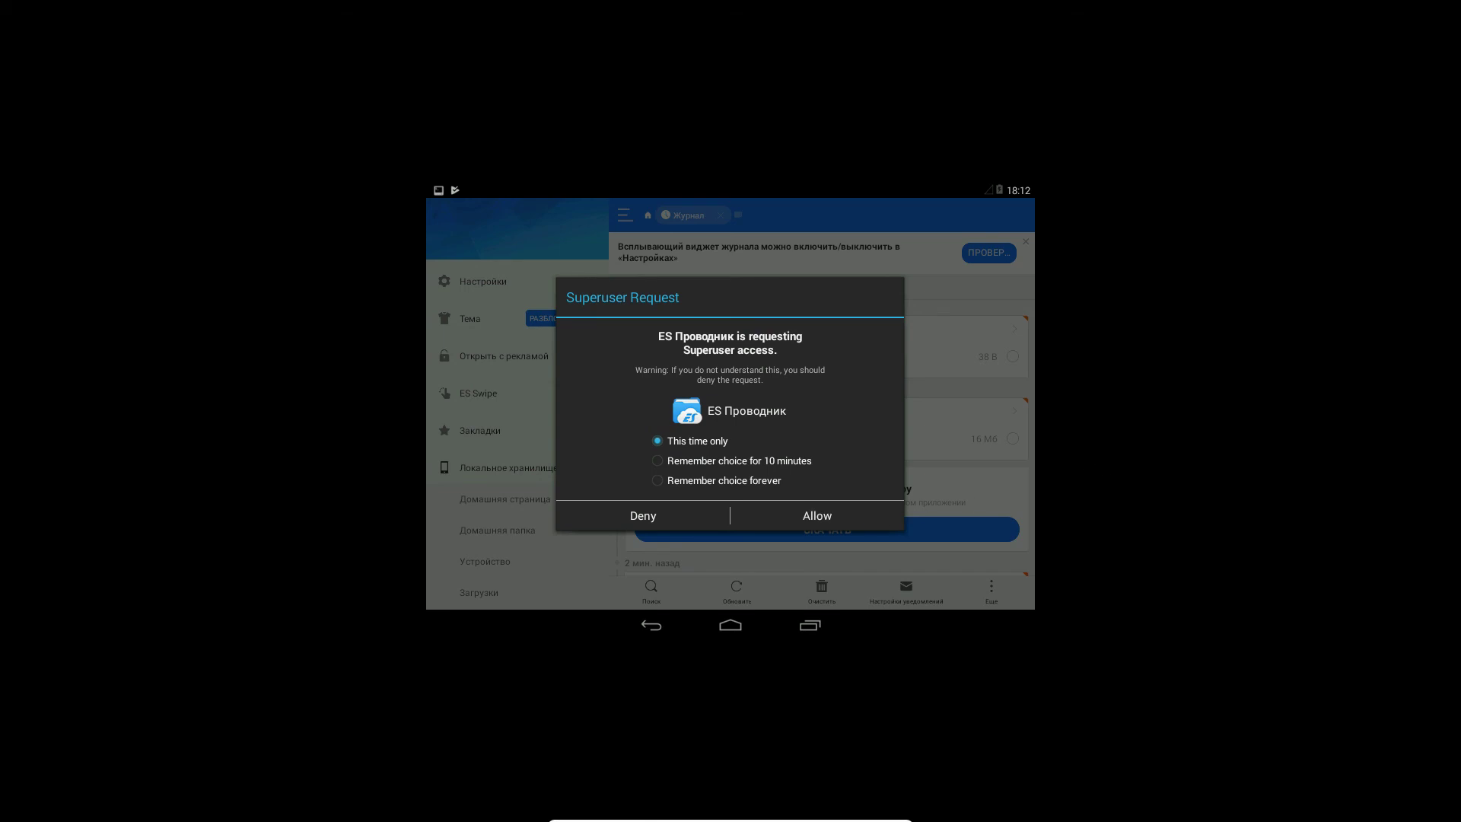
{"action": "left_click", "coordinate": [817, 516]}
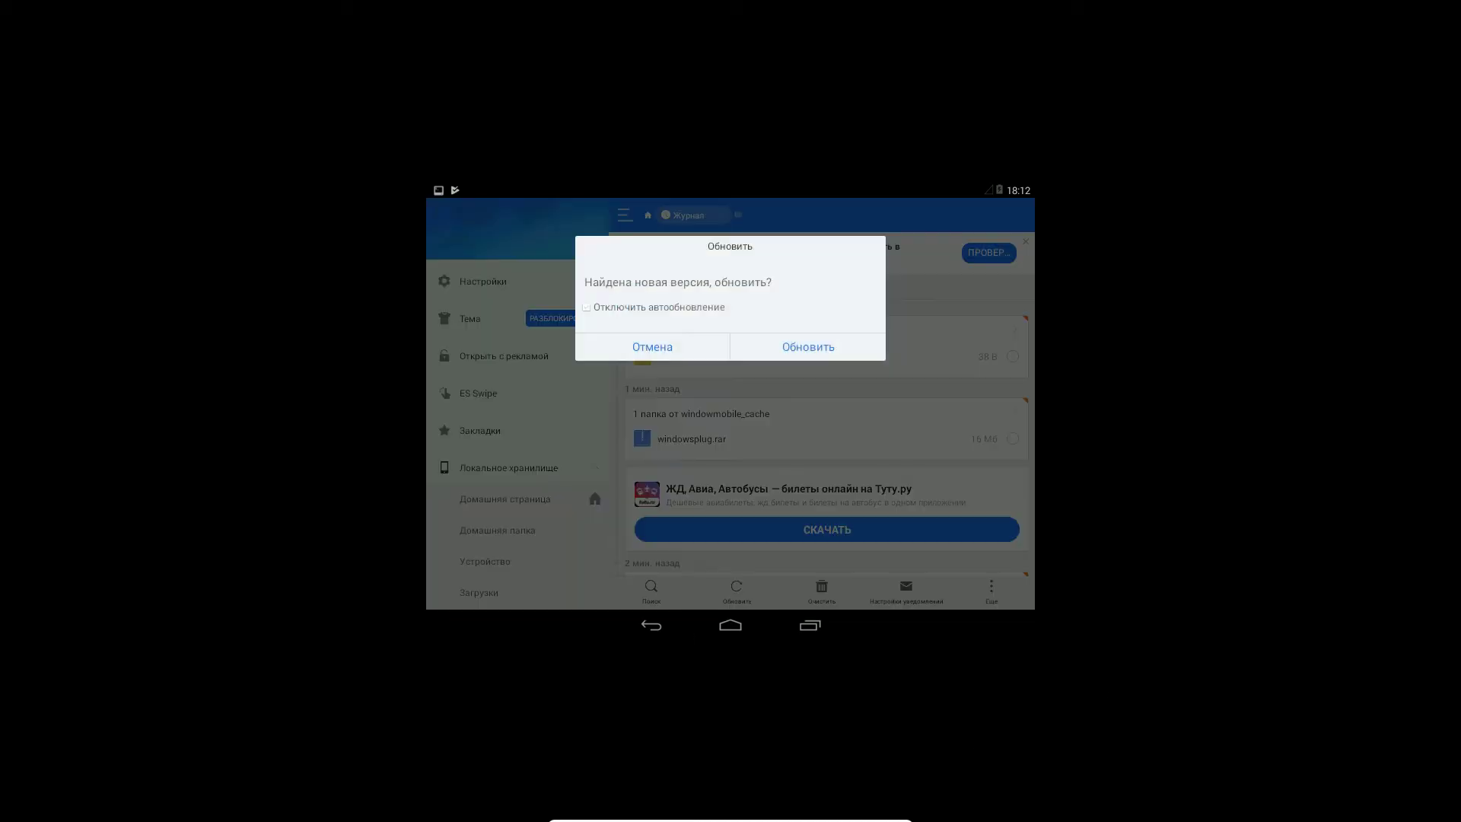
{"action": "left_click", "coordinate": [731, 626]}
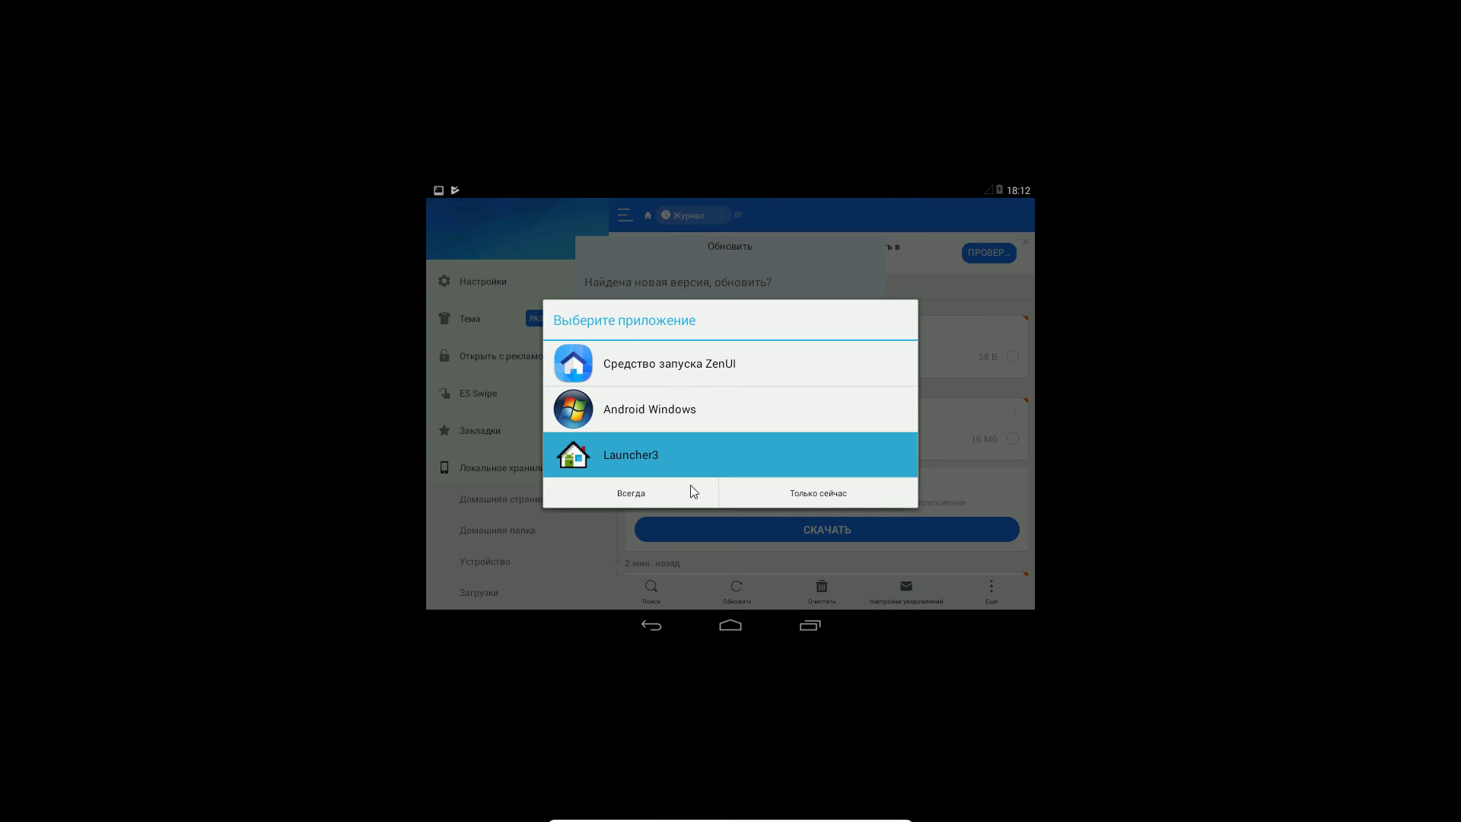
{"action": "left_click", "coordinate": [818, 493]}
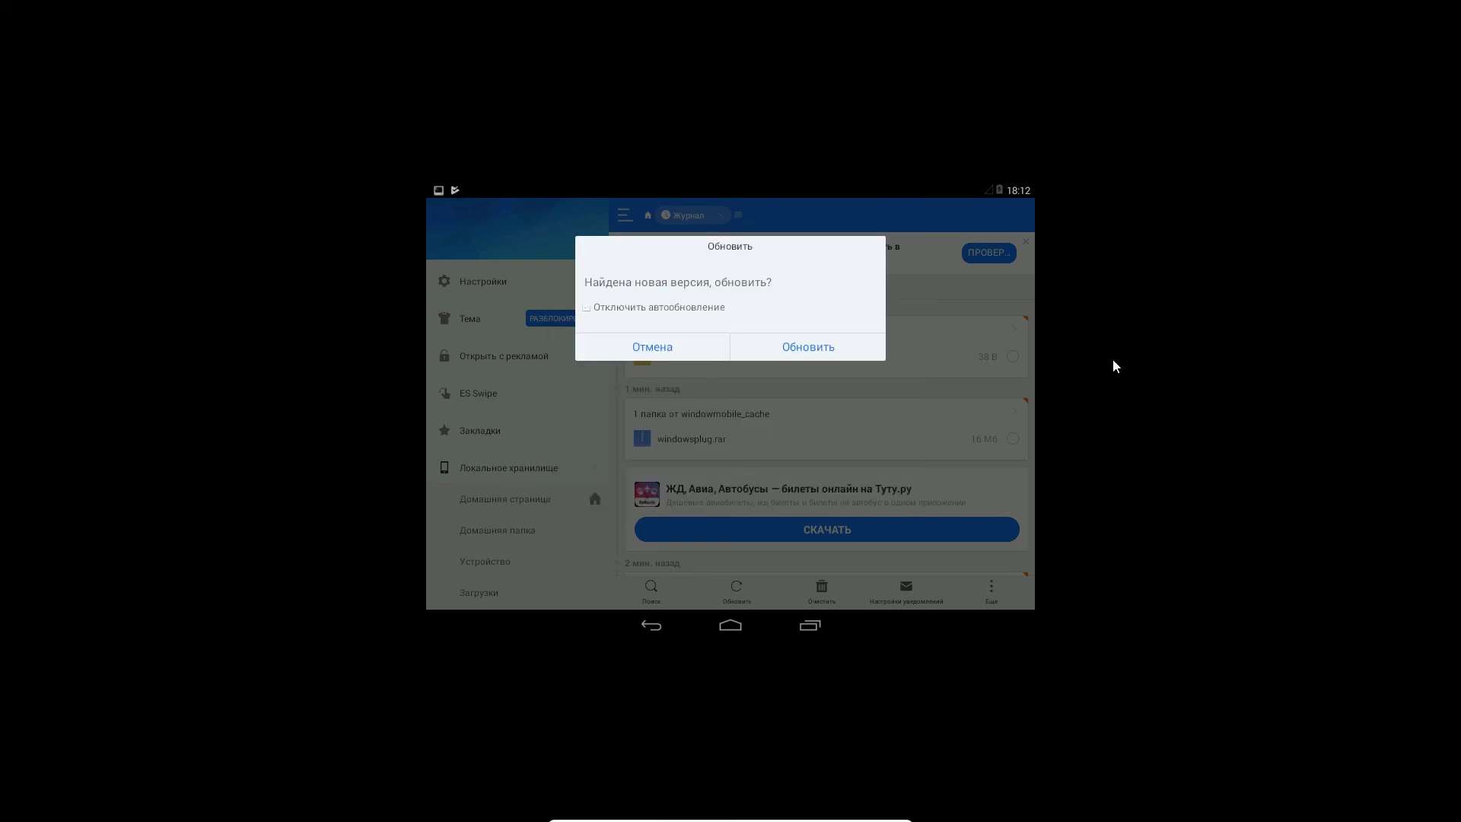
{"action": "left_click", "coordinate": [829, 350]}
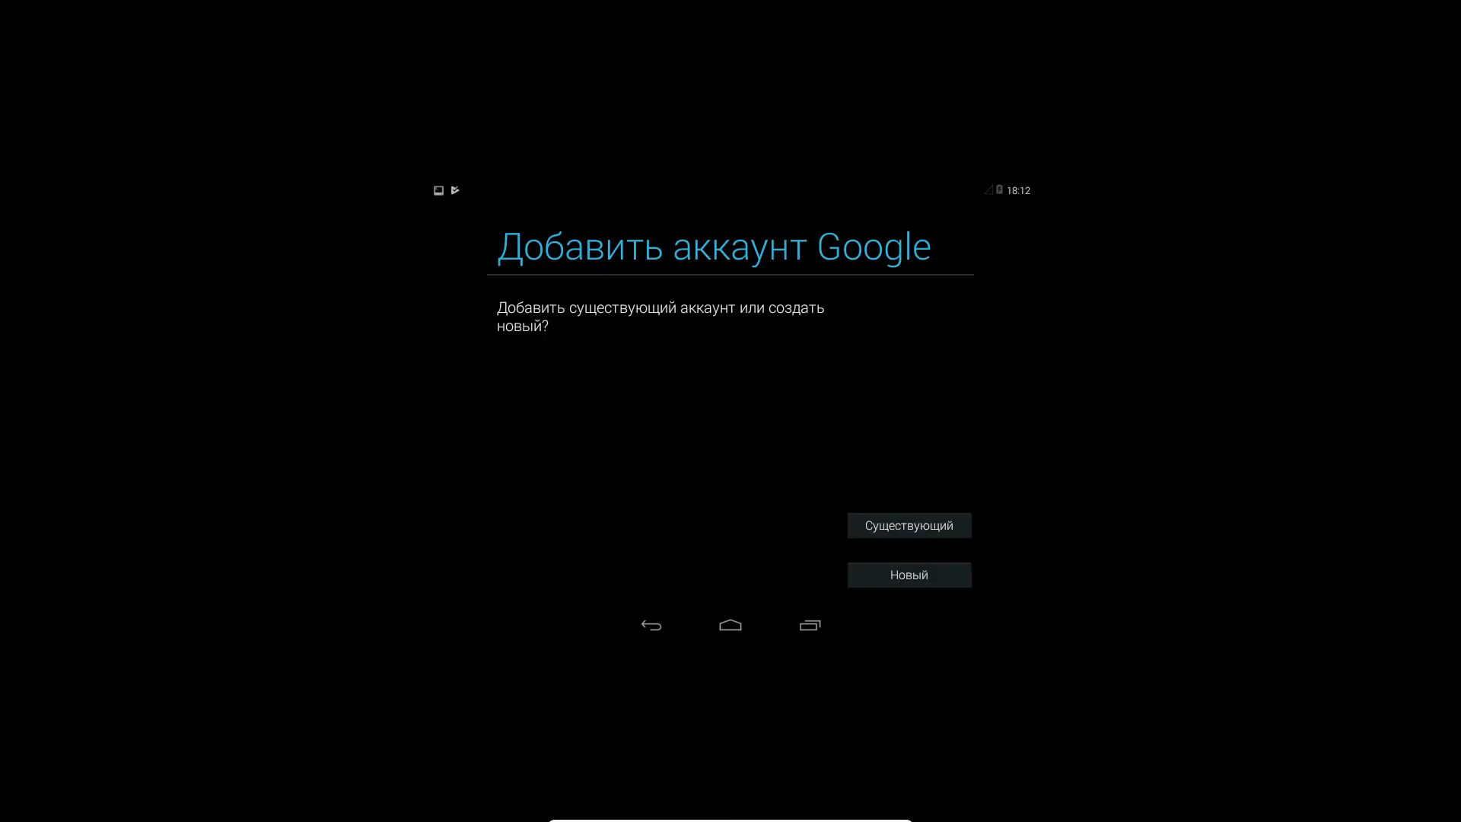
- Return to the Launcher3 home screen for this time only and open the Google apps folder
{"action": "left_click", "coordinate": [731, 625]}
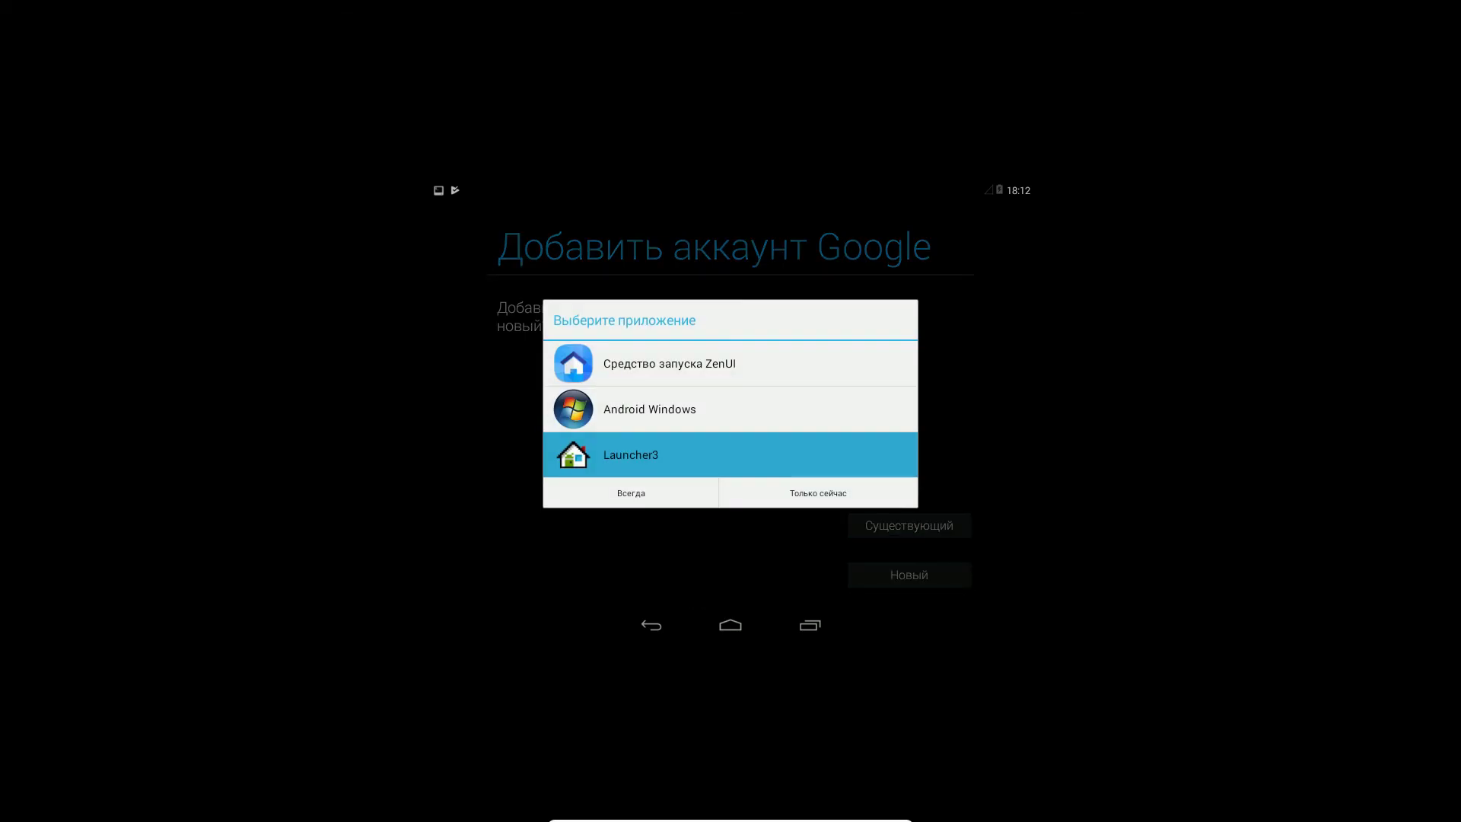
{"action": "left_click", "coordinate": [817, 495]}
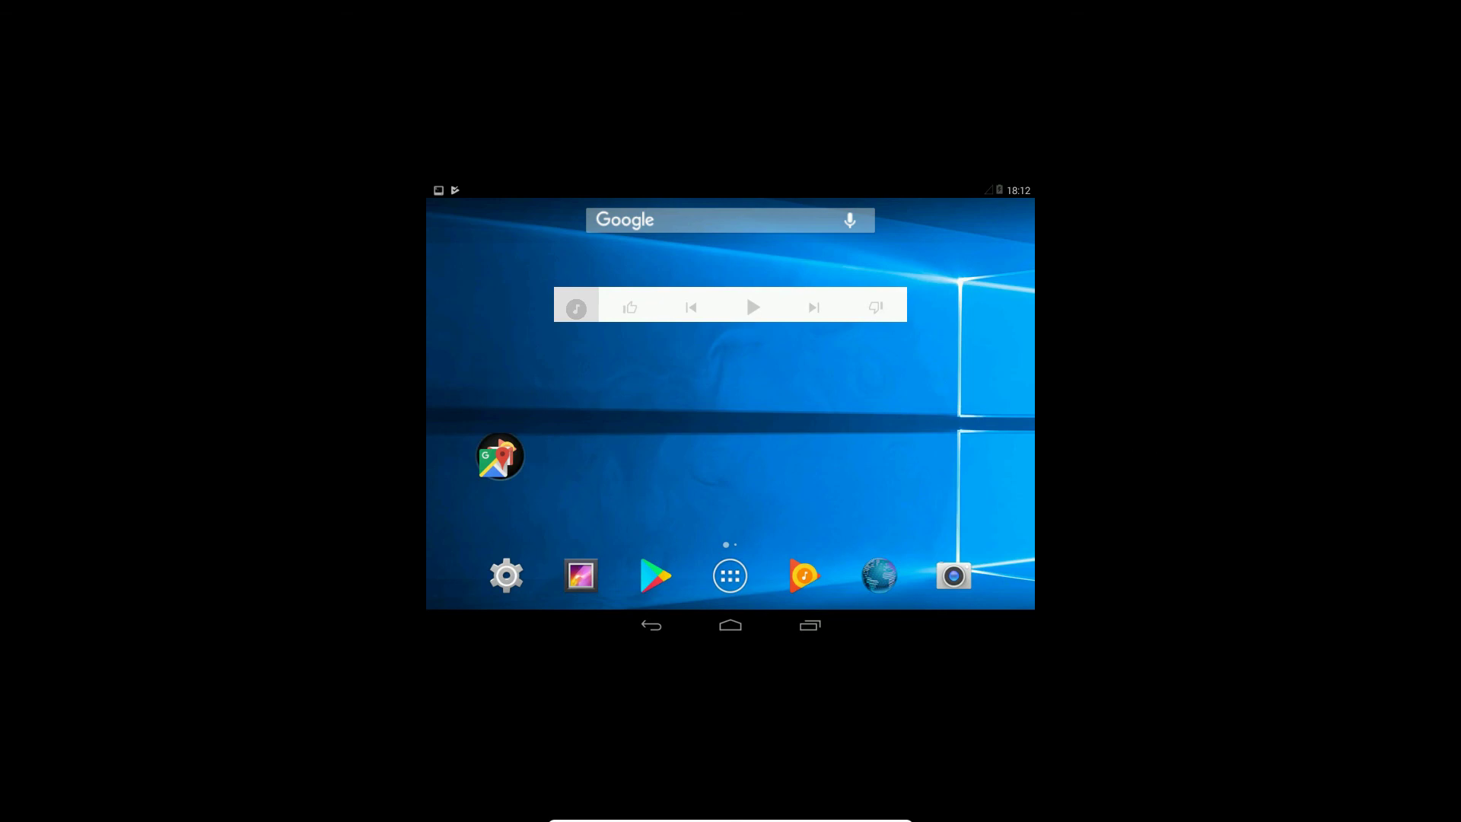
{"action": "left_click", "coordinate": [500, 457]}
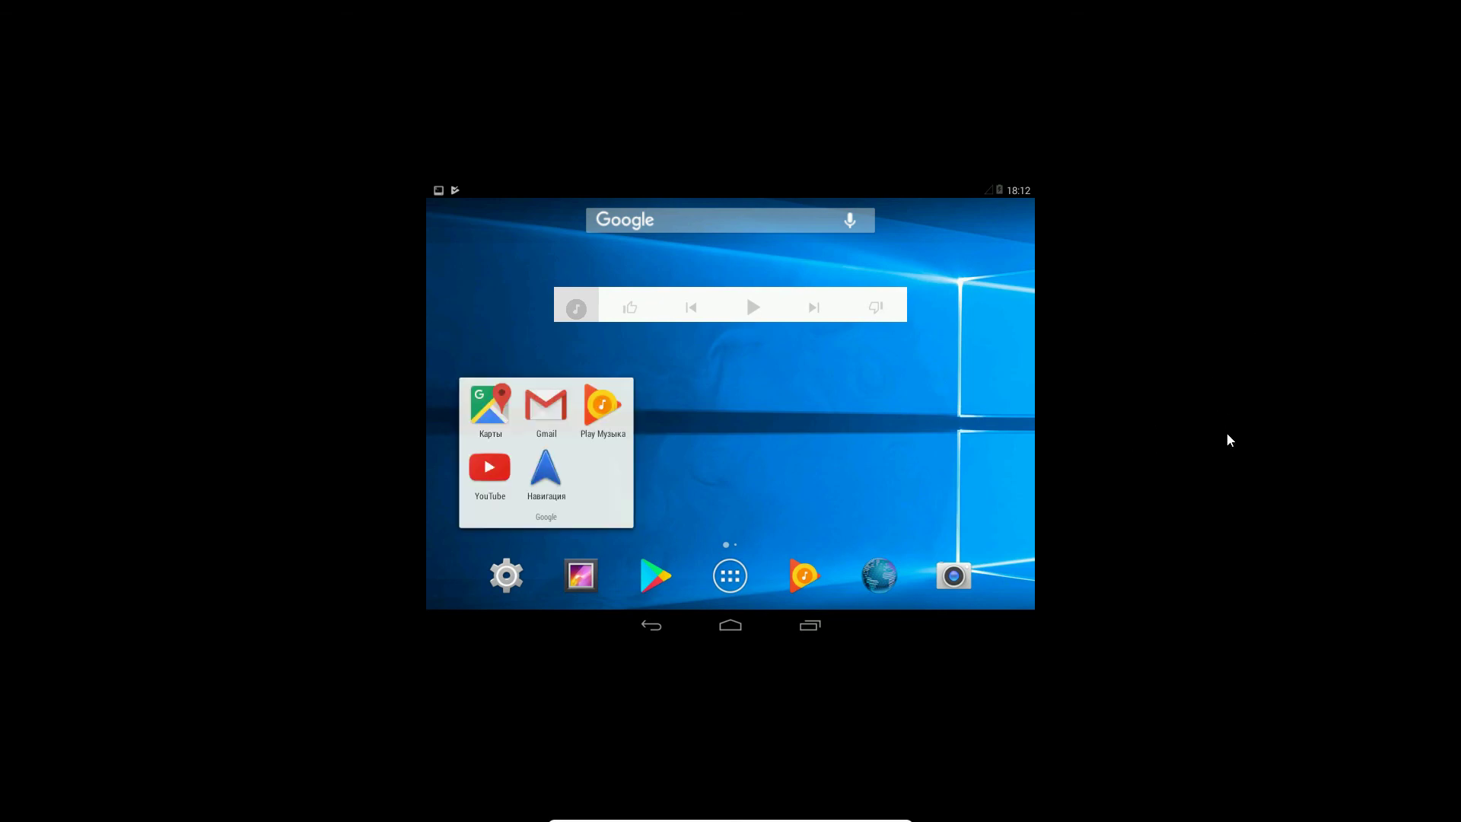
- Try to open Карты from the Google folder, dismiss its error message and return the virtual machine to windowed mode
{"action": "left_click", "coordinate": [490, 407]}
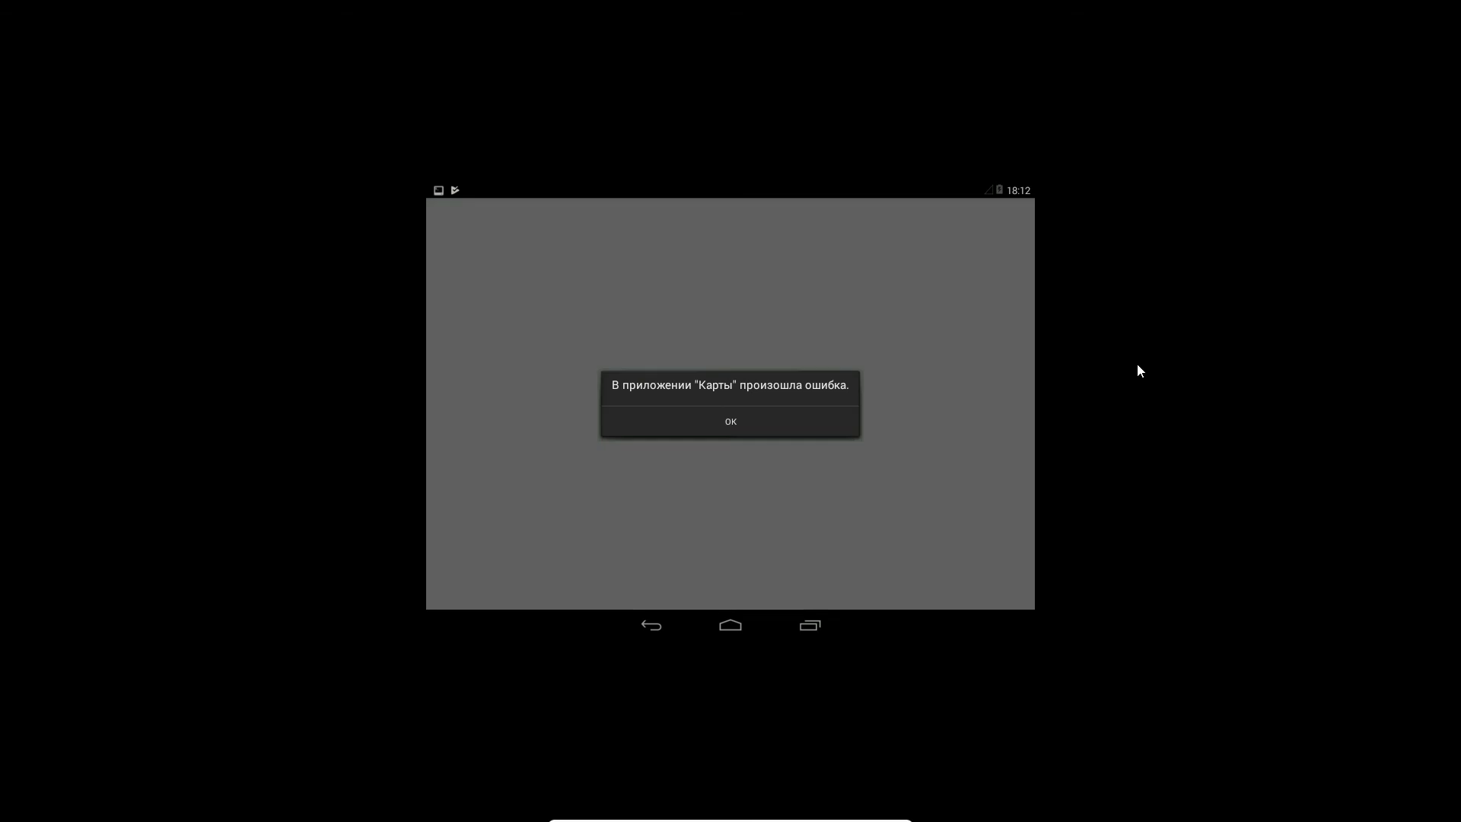
{"action": "left_click", "coordinate": [771, 433]}
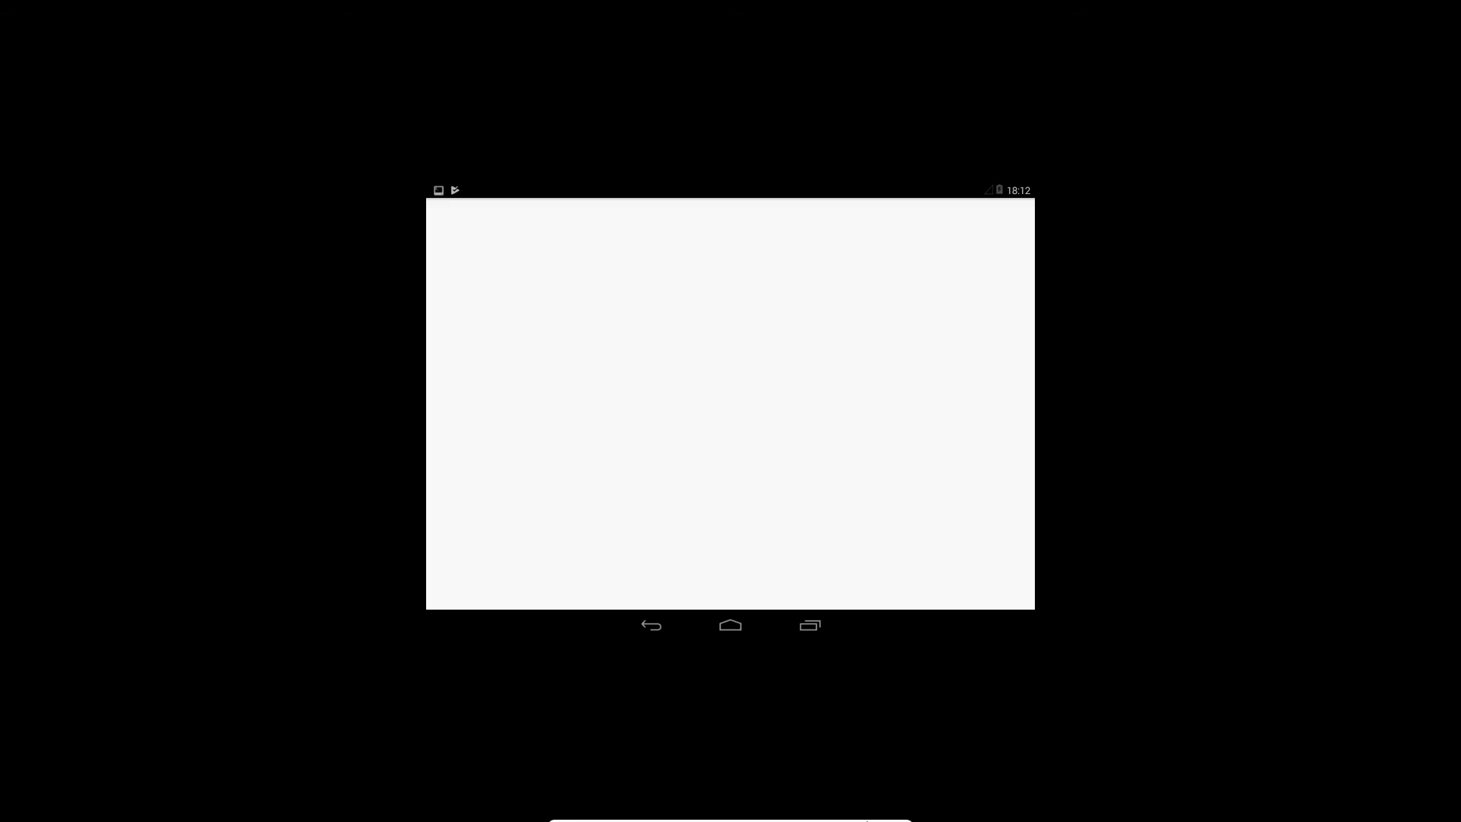
{"action": "left_click", "coordinate": [883, 816]}
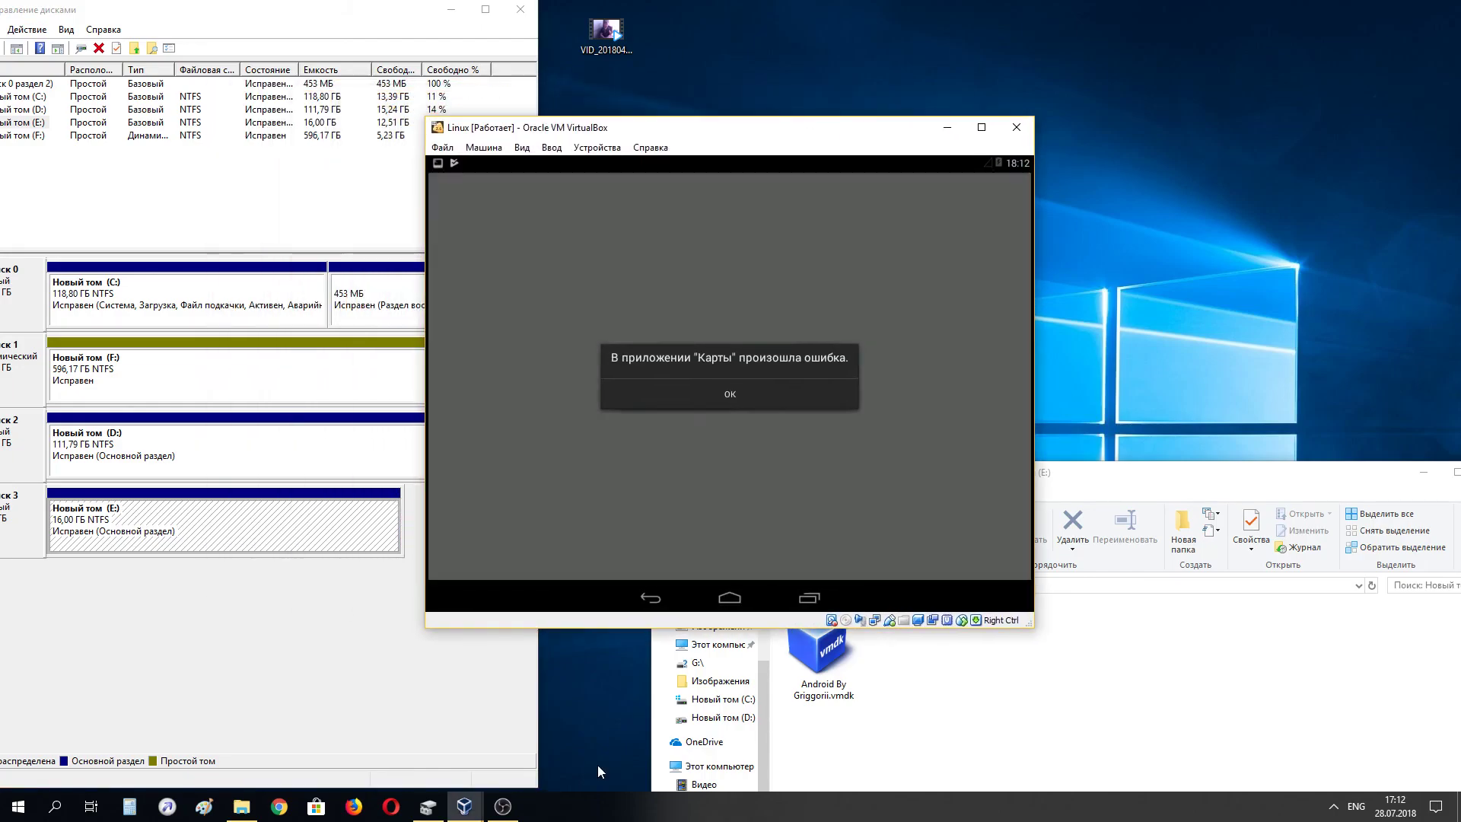
- Try to return to the Android home screen, dismissing the recurring Карты error messages
{"action": "left_click_drag", "start_coordinate": [1175, 316], "coordinate": [733, 606]}
{"action": "left_click", "coordinate": [732, 603]}
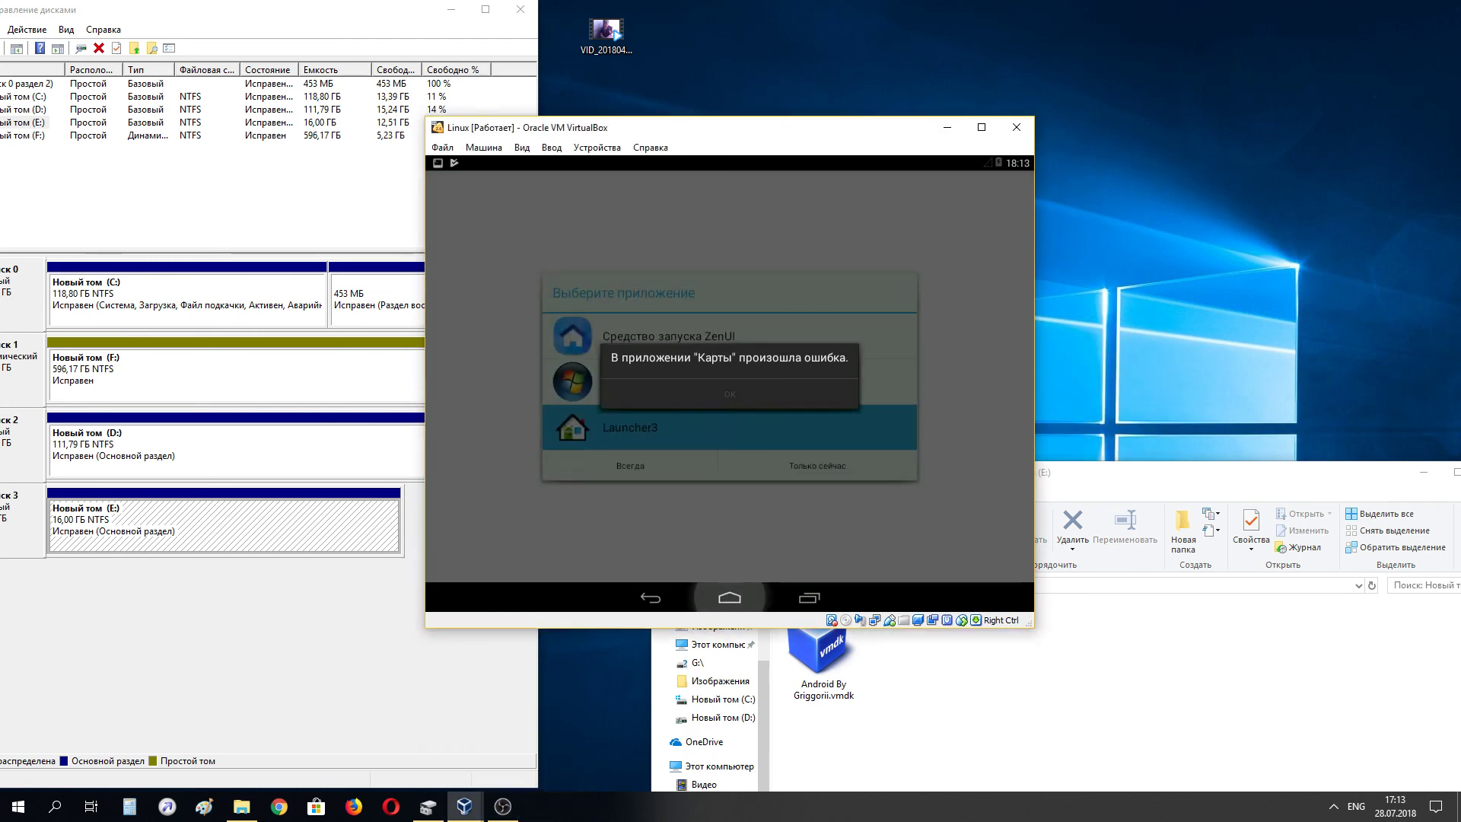
{"action": "left_click_drag", "start_coordinate": [1252, 252], "coordinate": [737, 395]}
{"action": "left_click", "coordinate": [731, 395]}
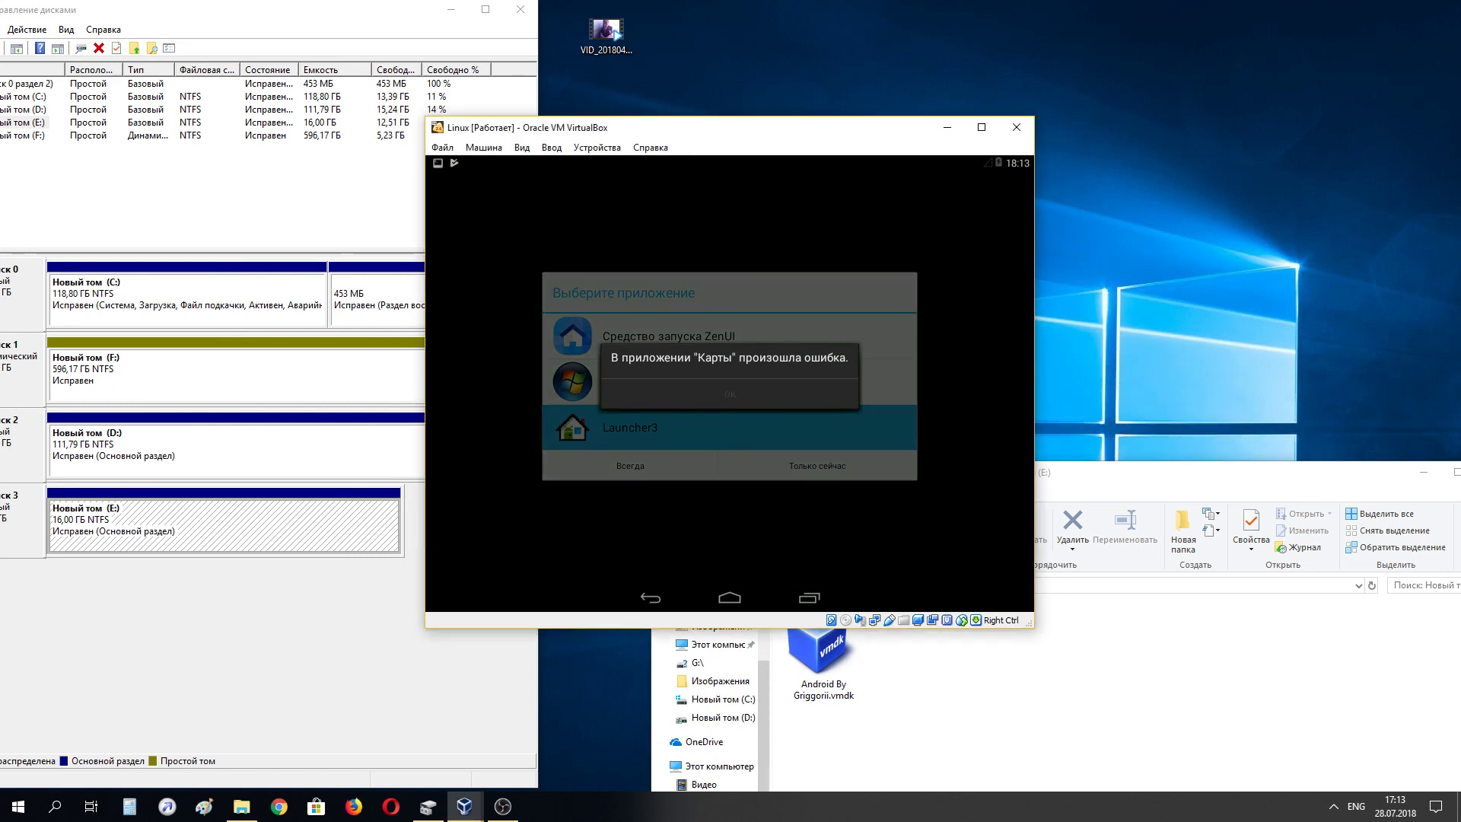
{"action": "left_click", "coordinate": [730, 395]}
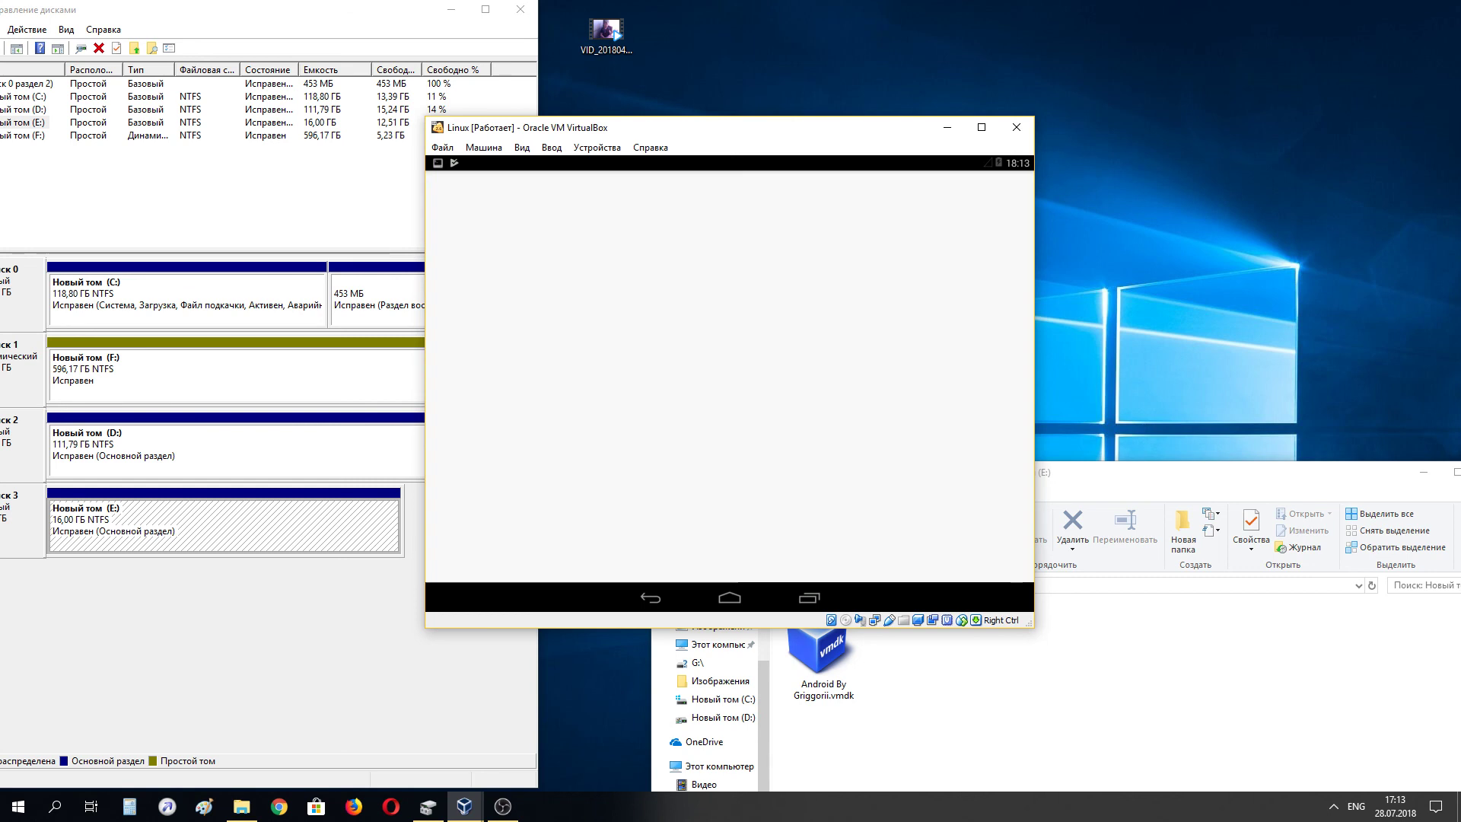
{"action": "left_click_drag", "start_coordinate": [1102, 327], "coordinate": [805, 395]}
{"action": "left_click", "coordinate": [808, 399]}
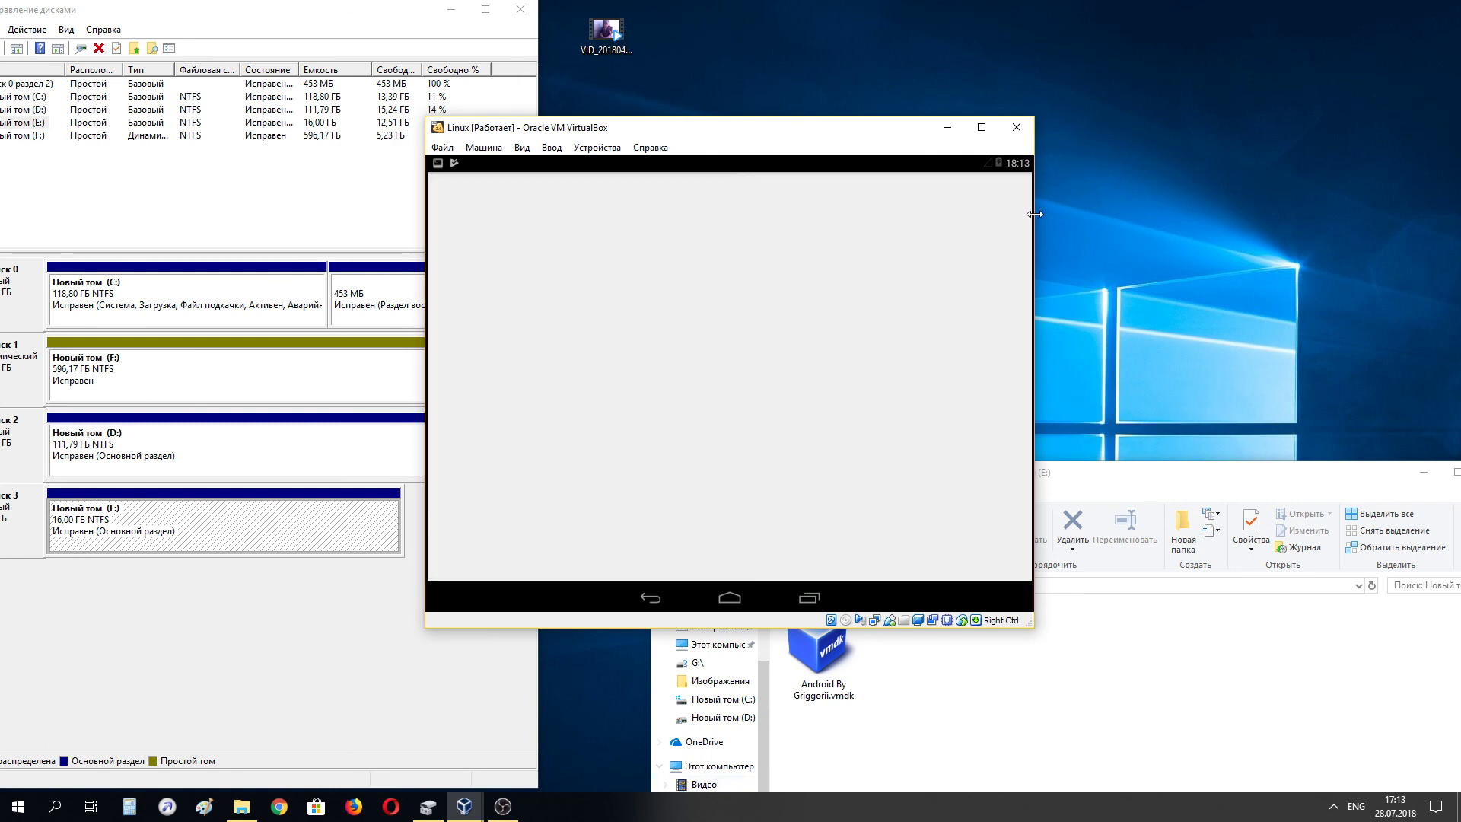
- Close the Linux virtual machine with its state saved and switch to OBS
{"action": "left_click", "coordinate": [1018, 127]}
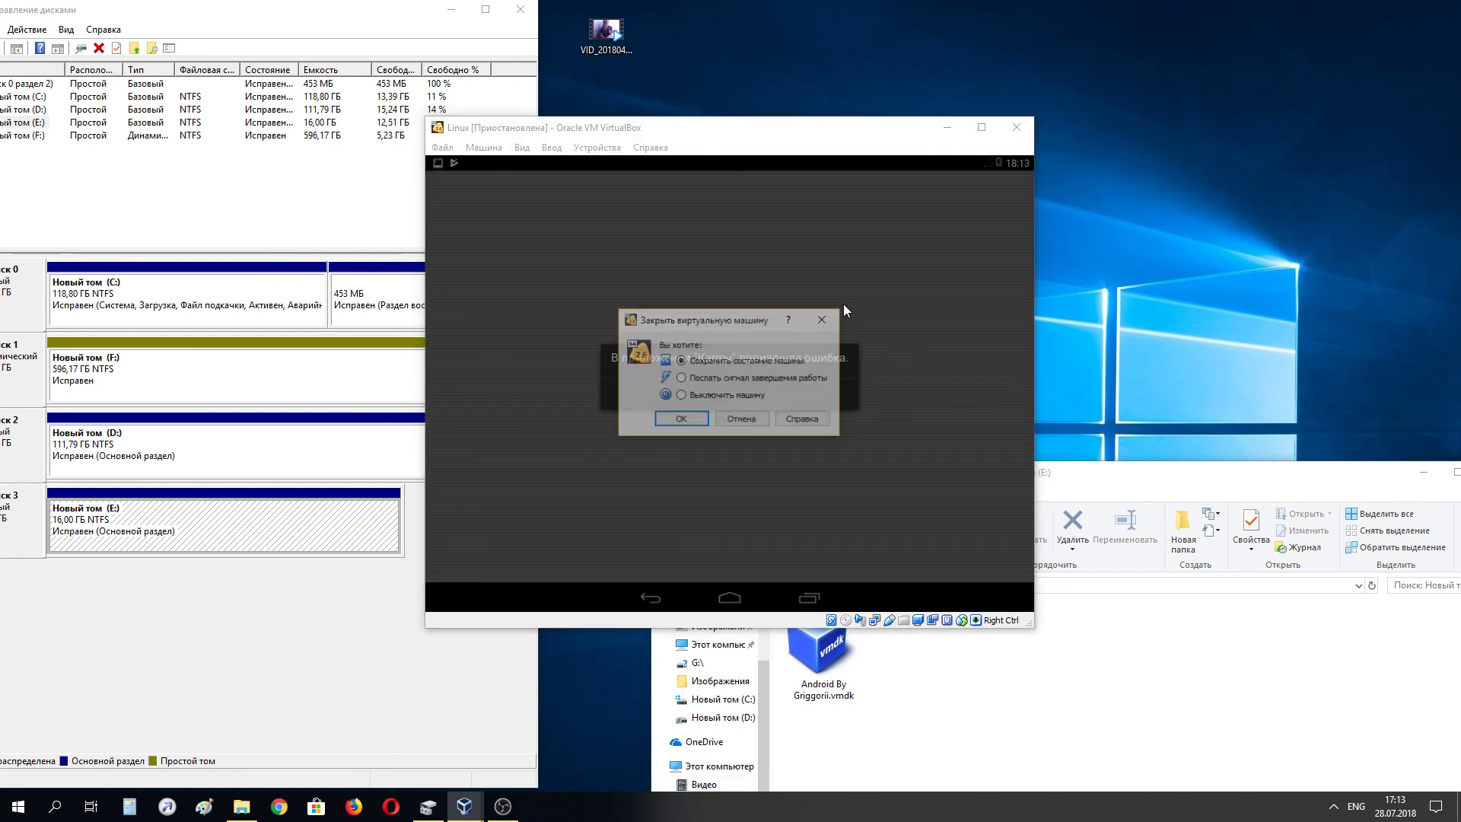
{"action": "left_click", "coordinate": [691, 427]}
{"action": "left_click", "coordinate": [502, 807]}
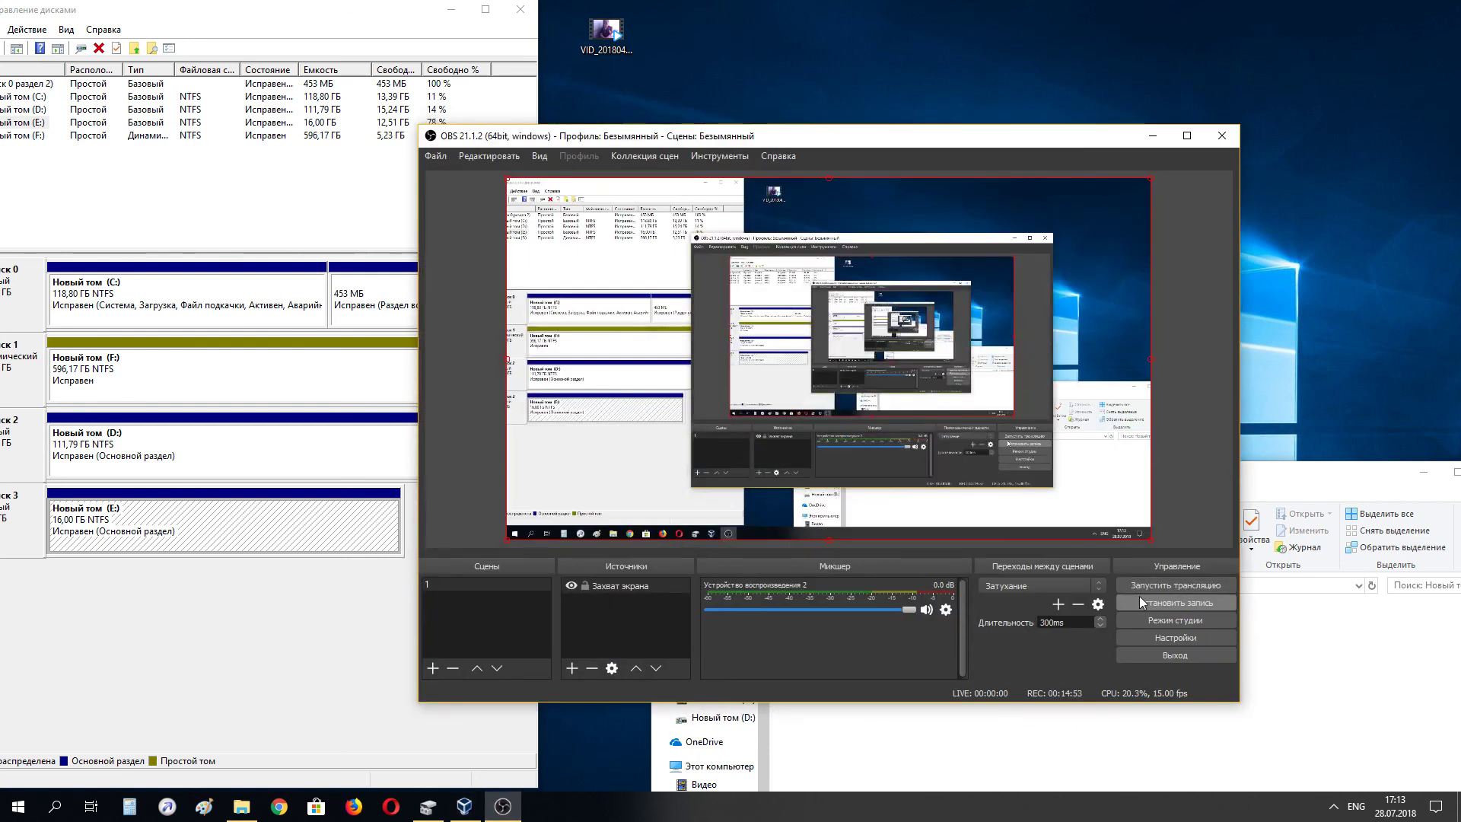